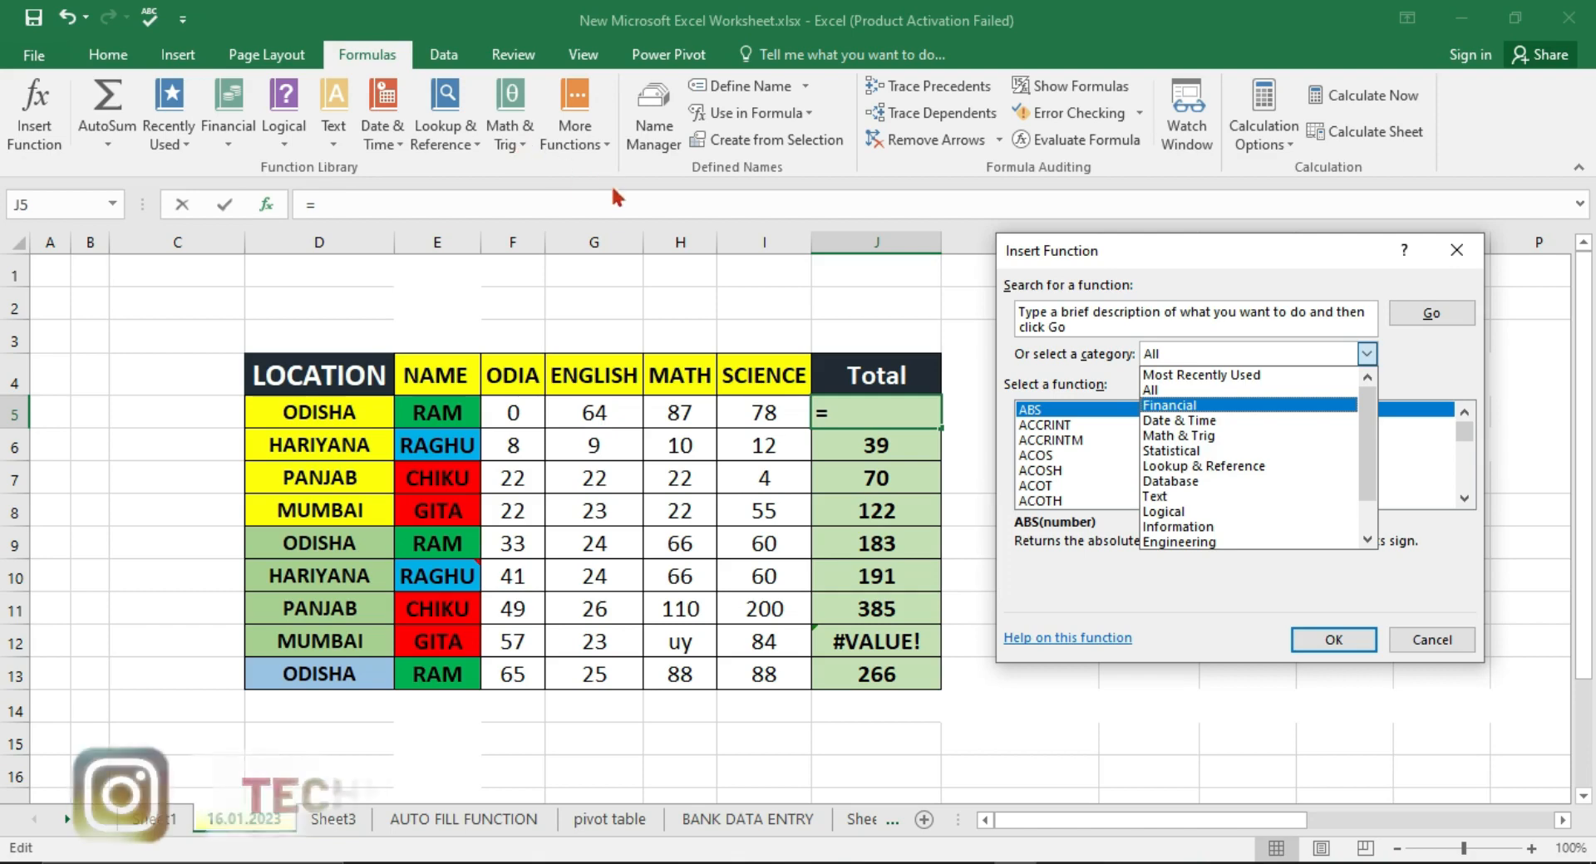
- Choose the IMCOSH function from the Engineering category for cell J5, and cancel its arguments dialog
key("Up")
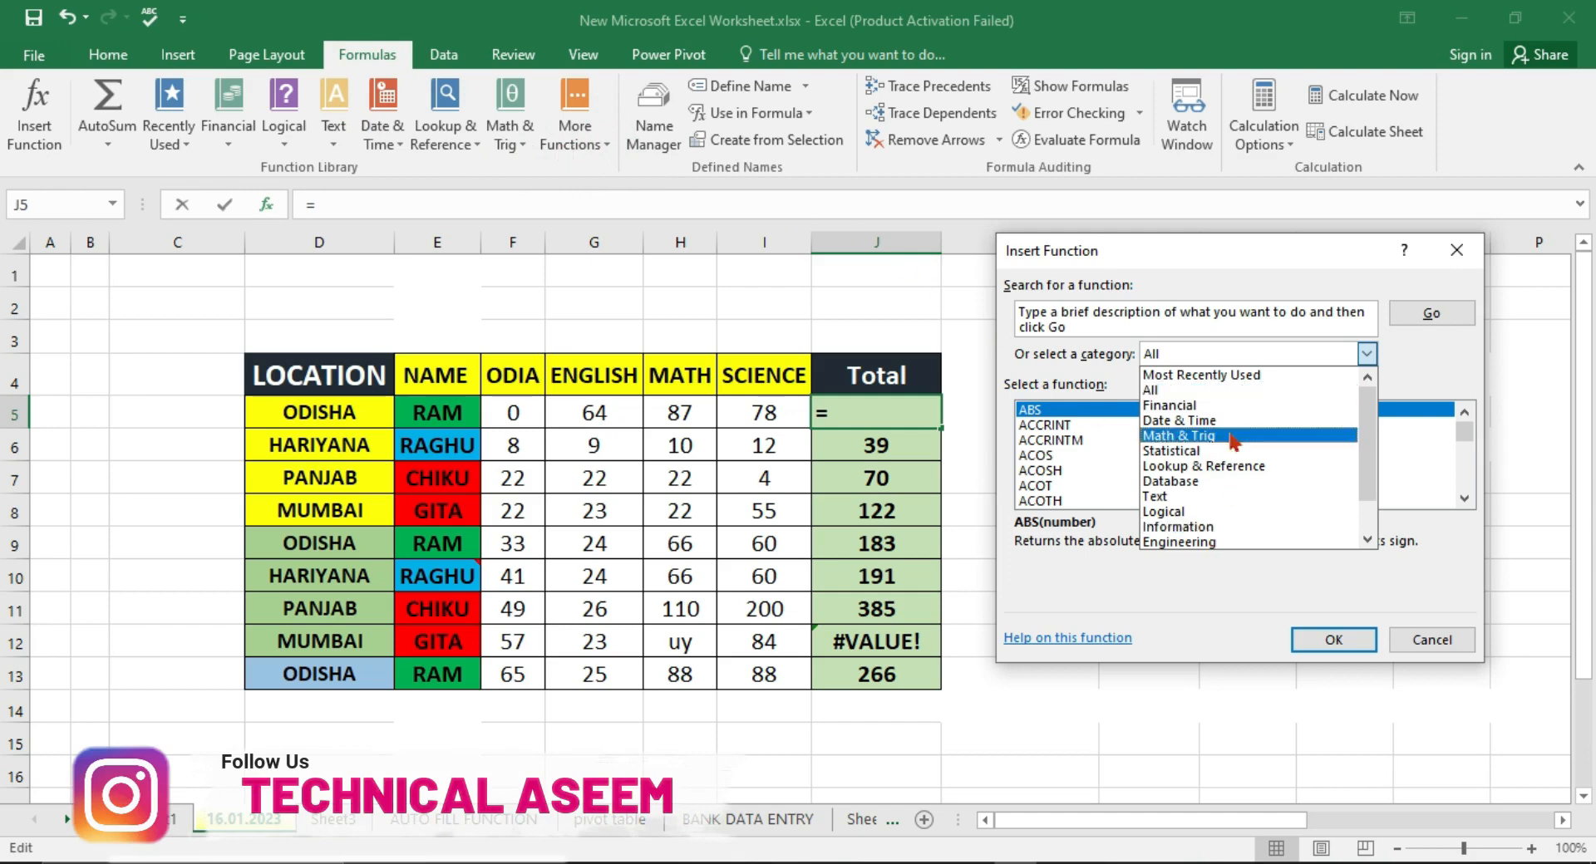
scroll(1205, 482, "down", 1)
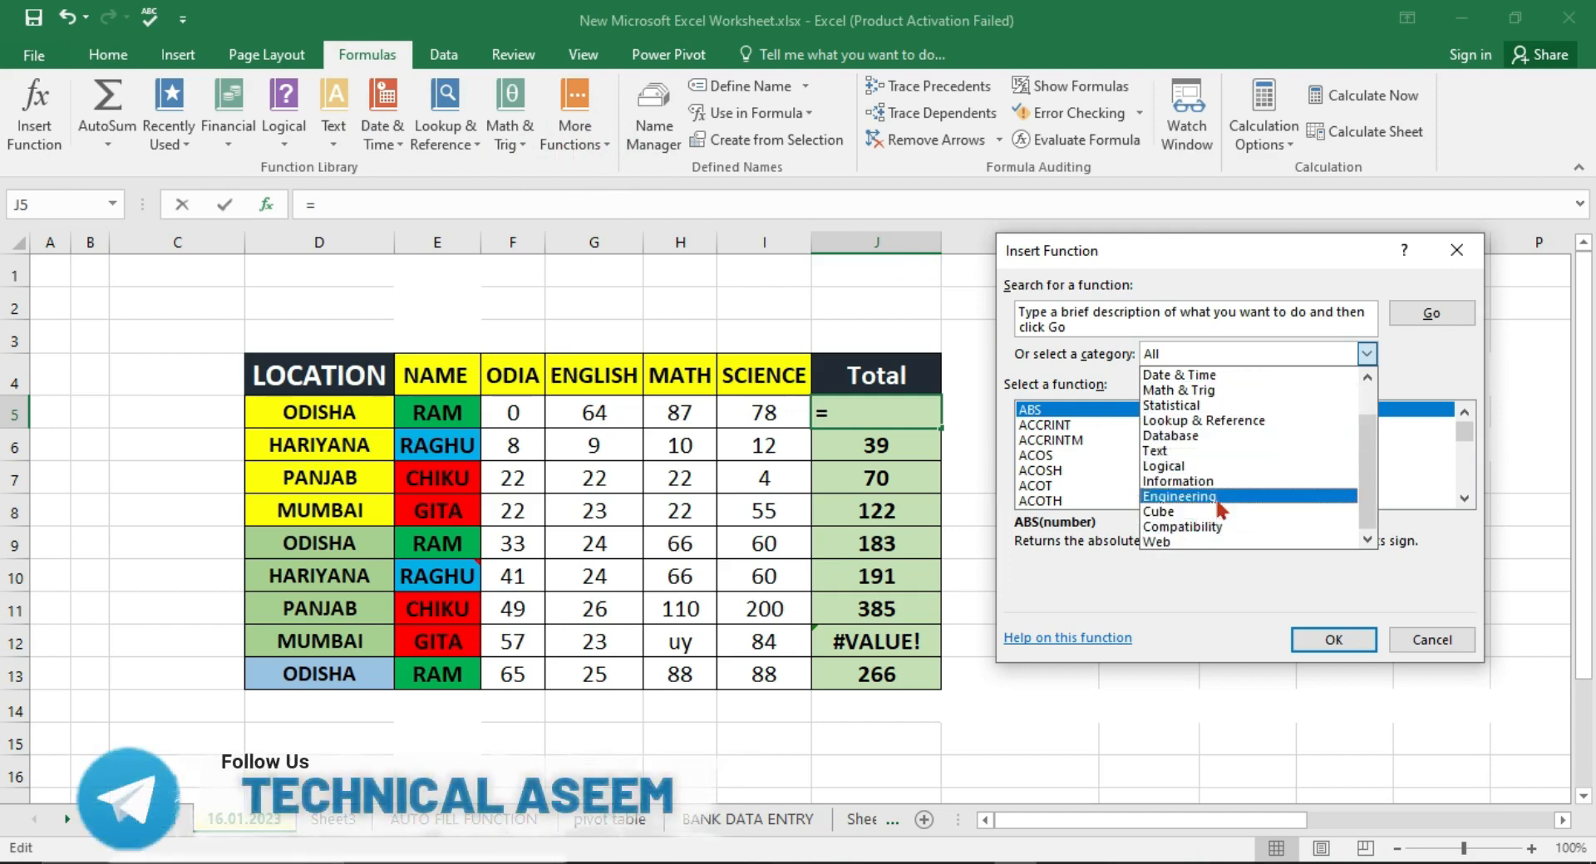
left_click(1222, 497)
scroll(1144, 470, "down", 2)
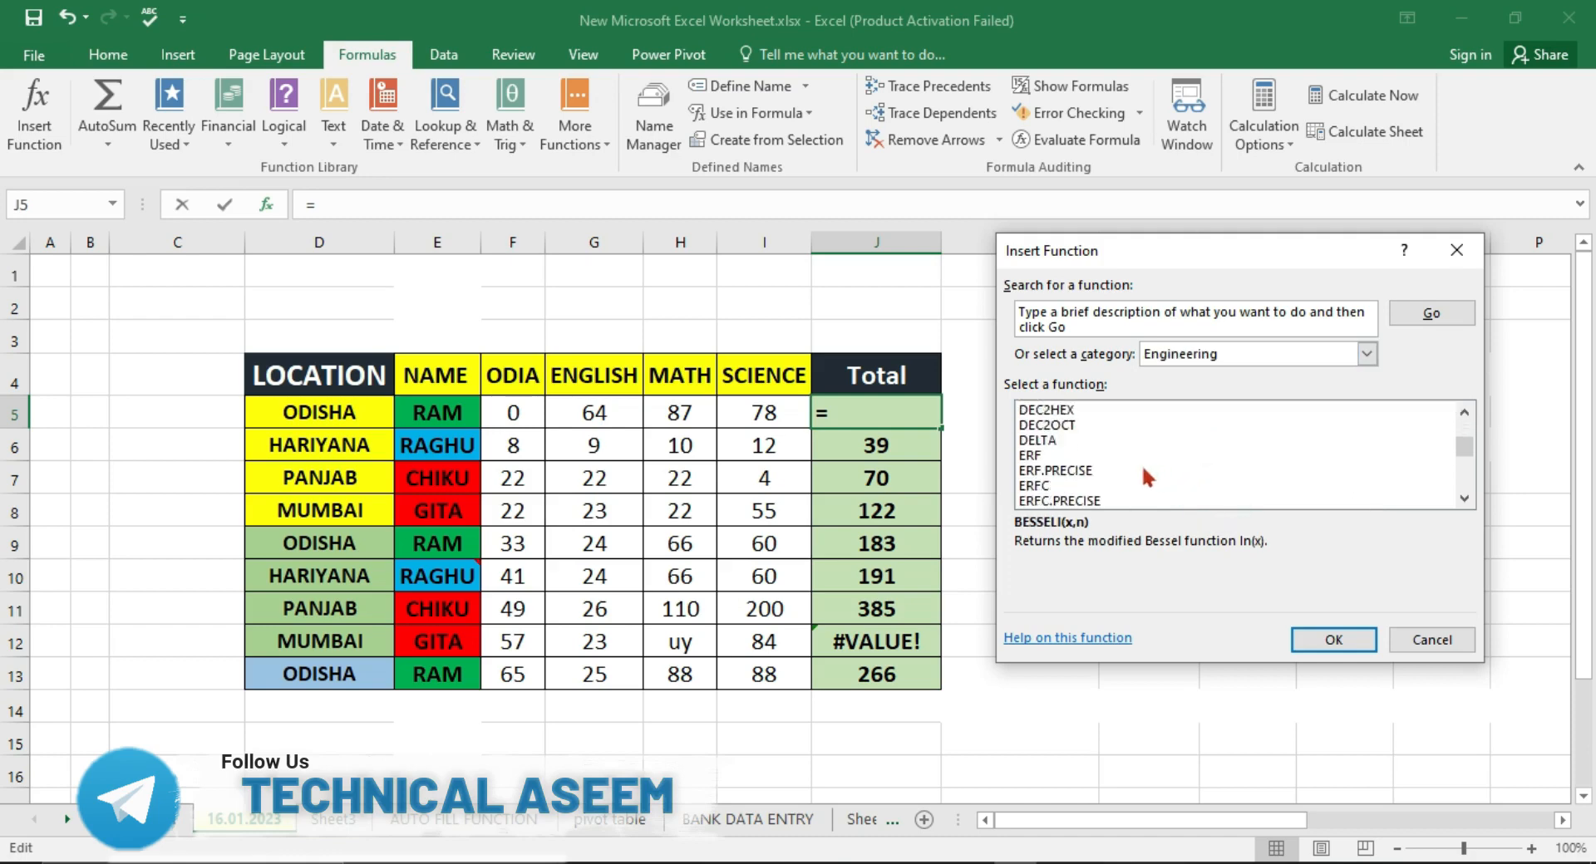
scroll(1130, 474, "down", 4)
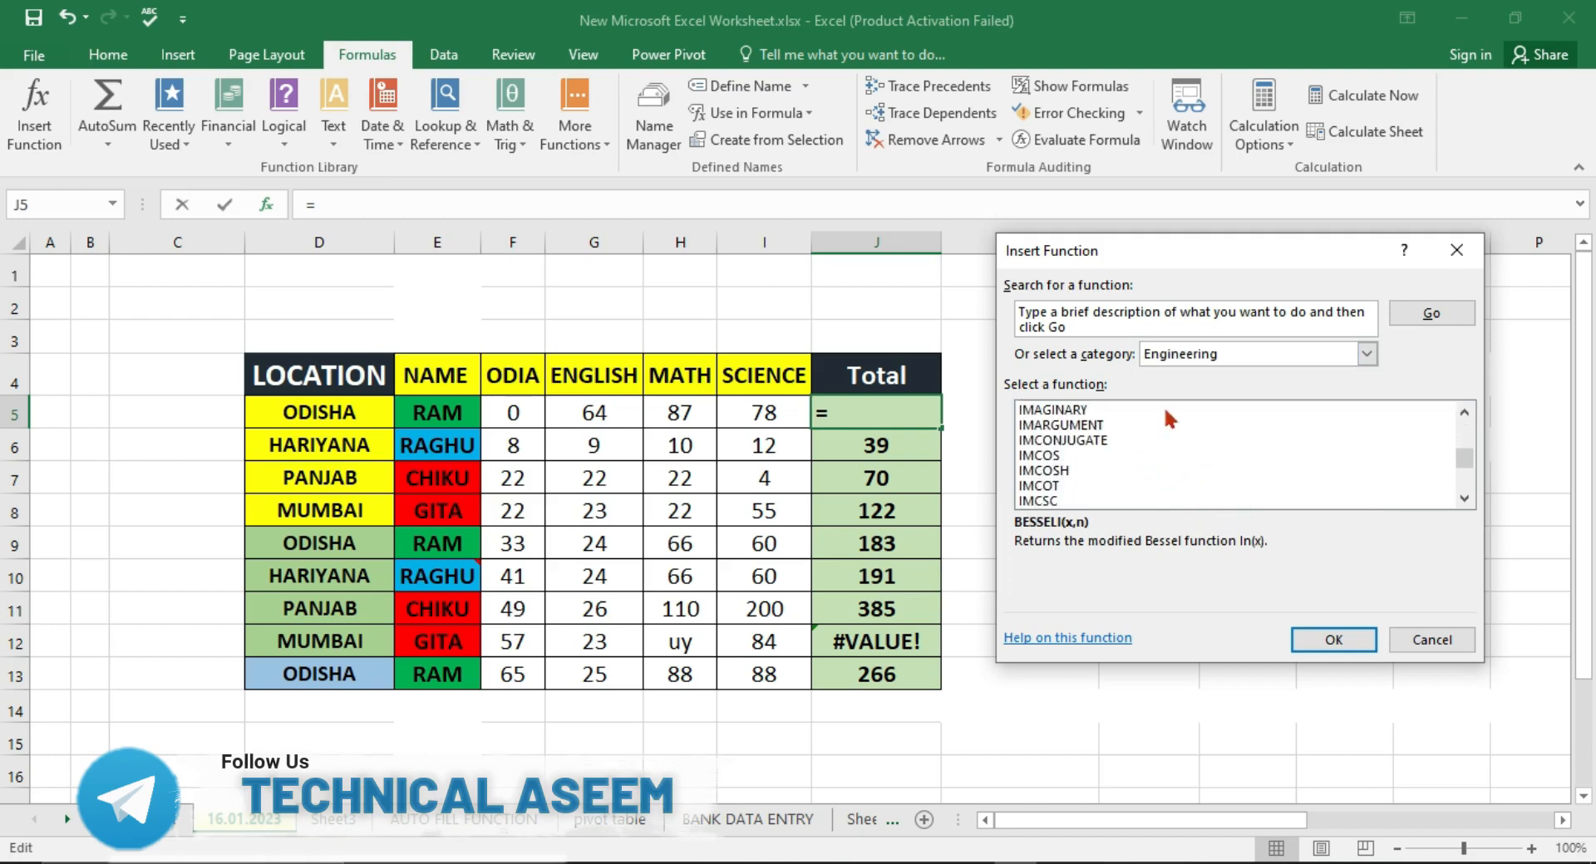
left_click(1064, 471)
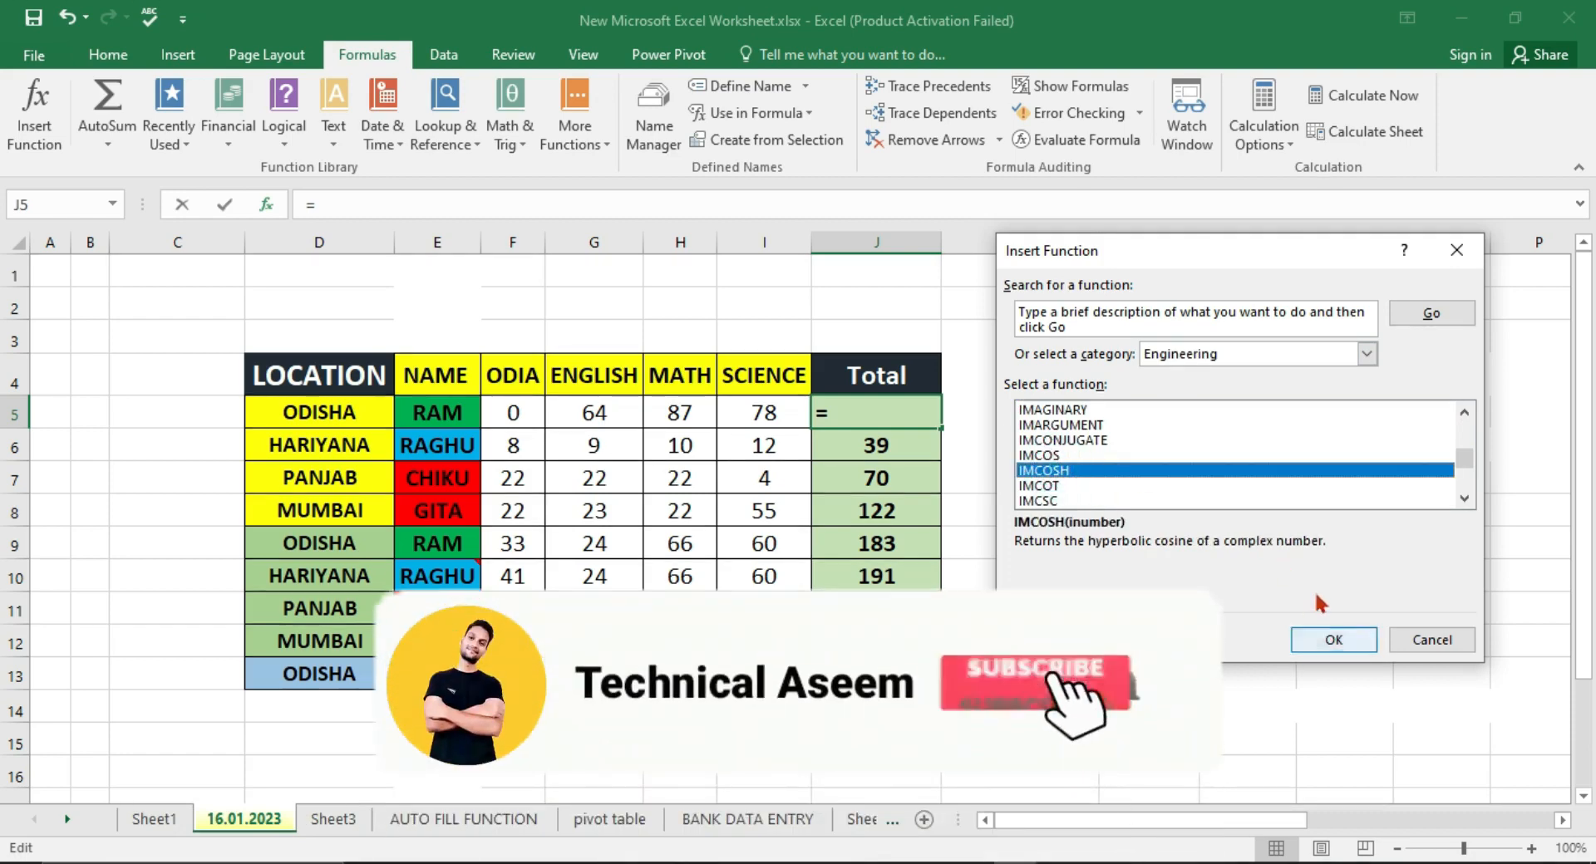
left_click(1331, 639)
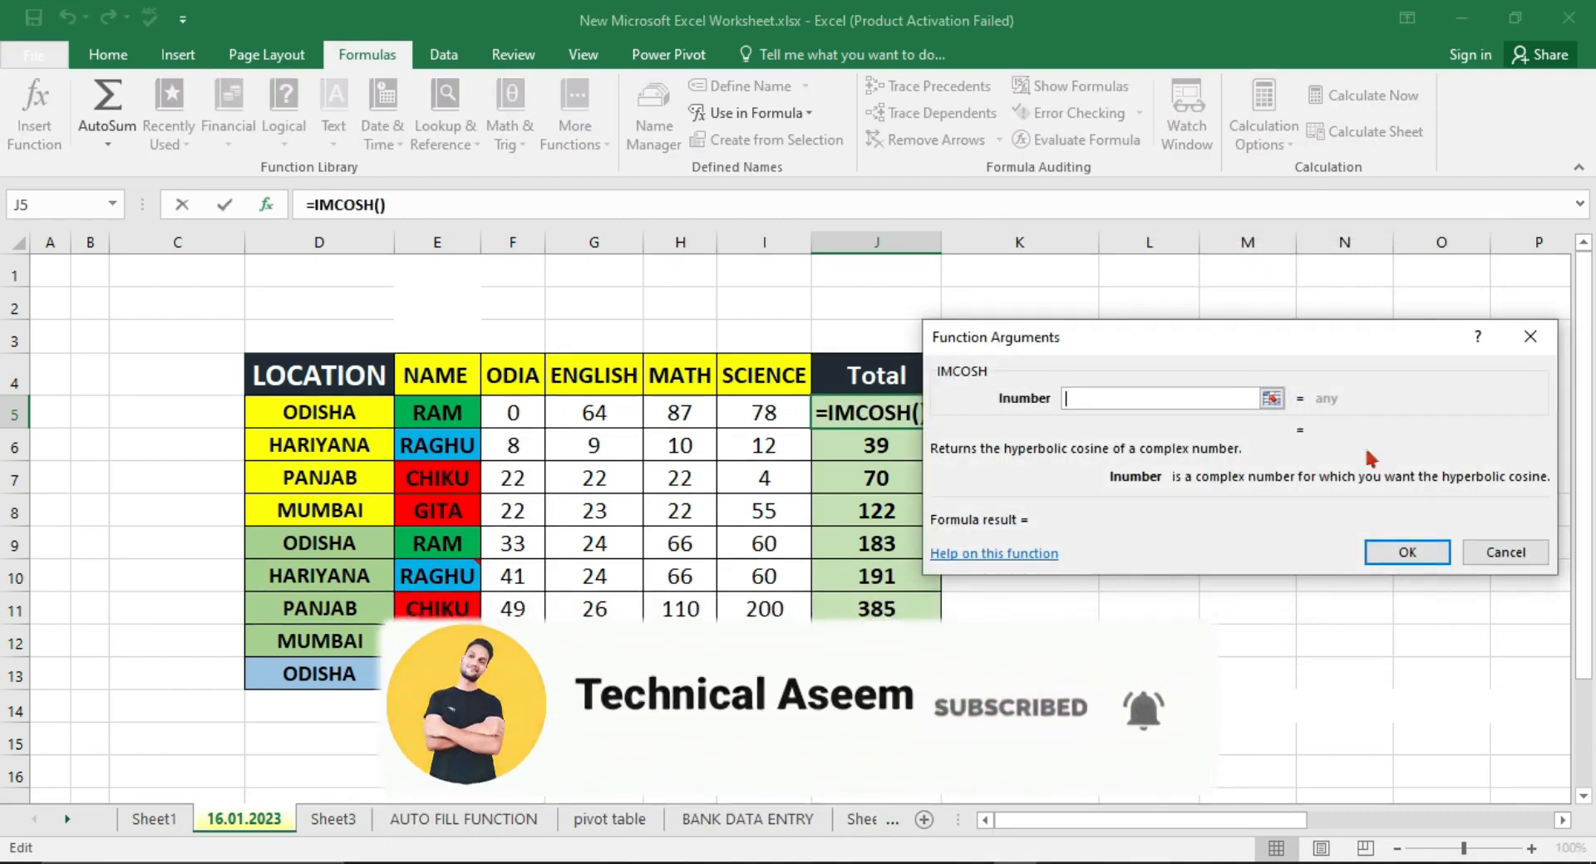
left_click(1530, 341)
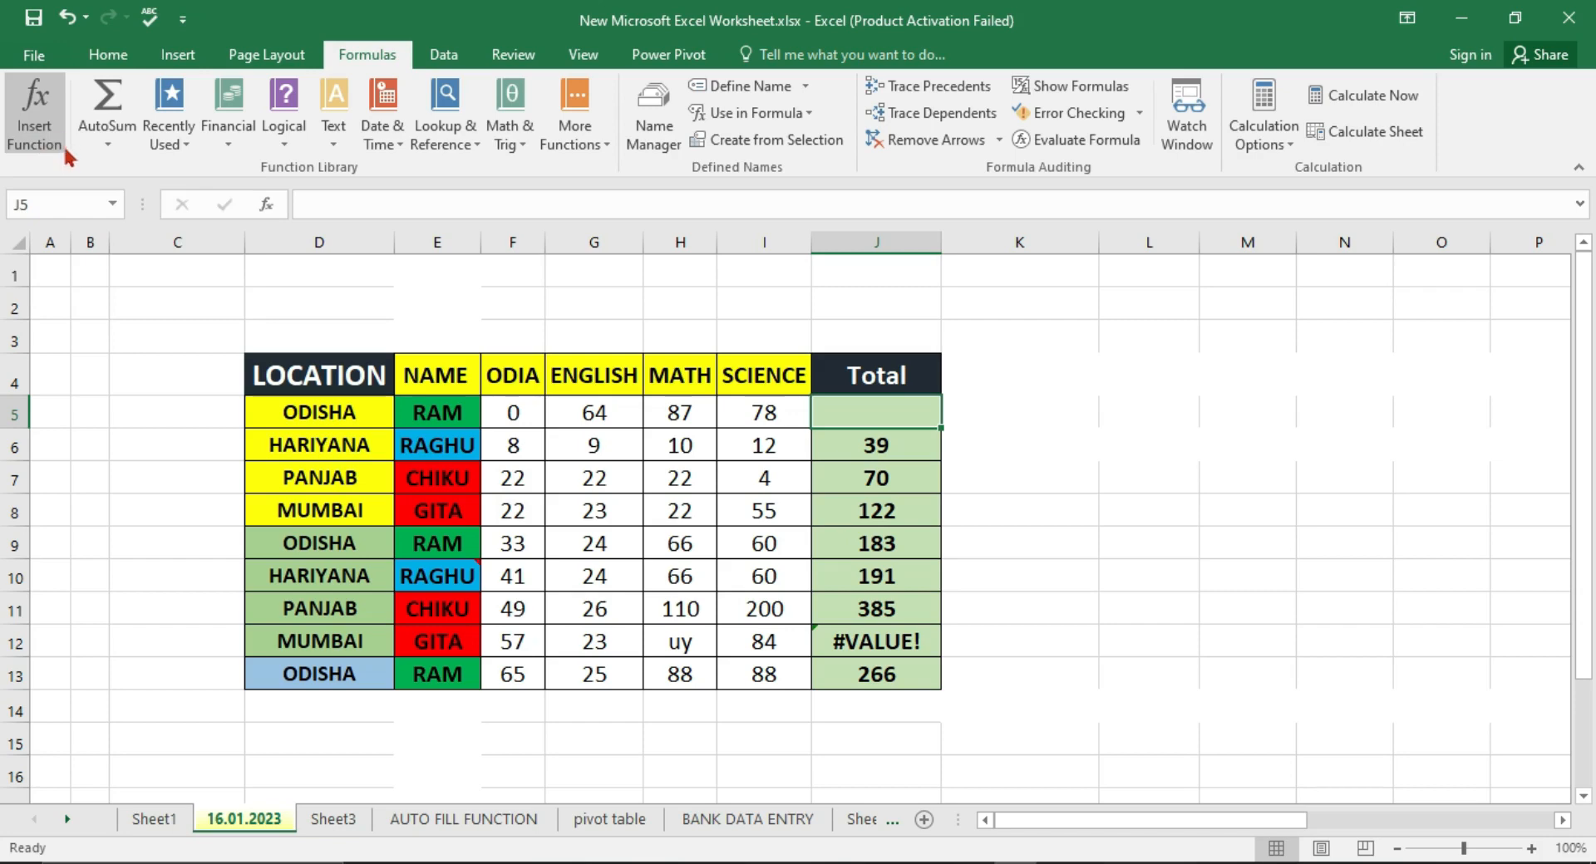
left_click(116, 143)
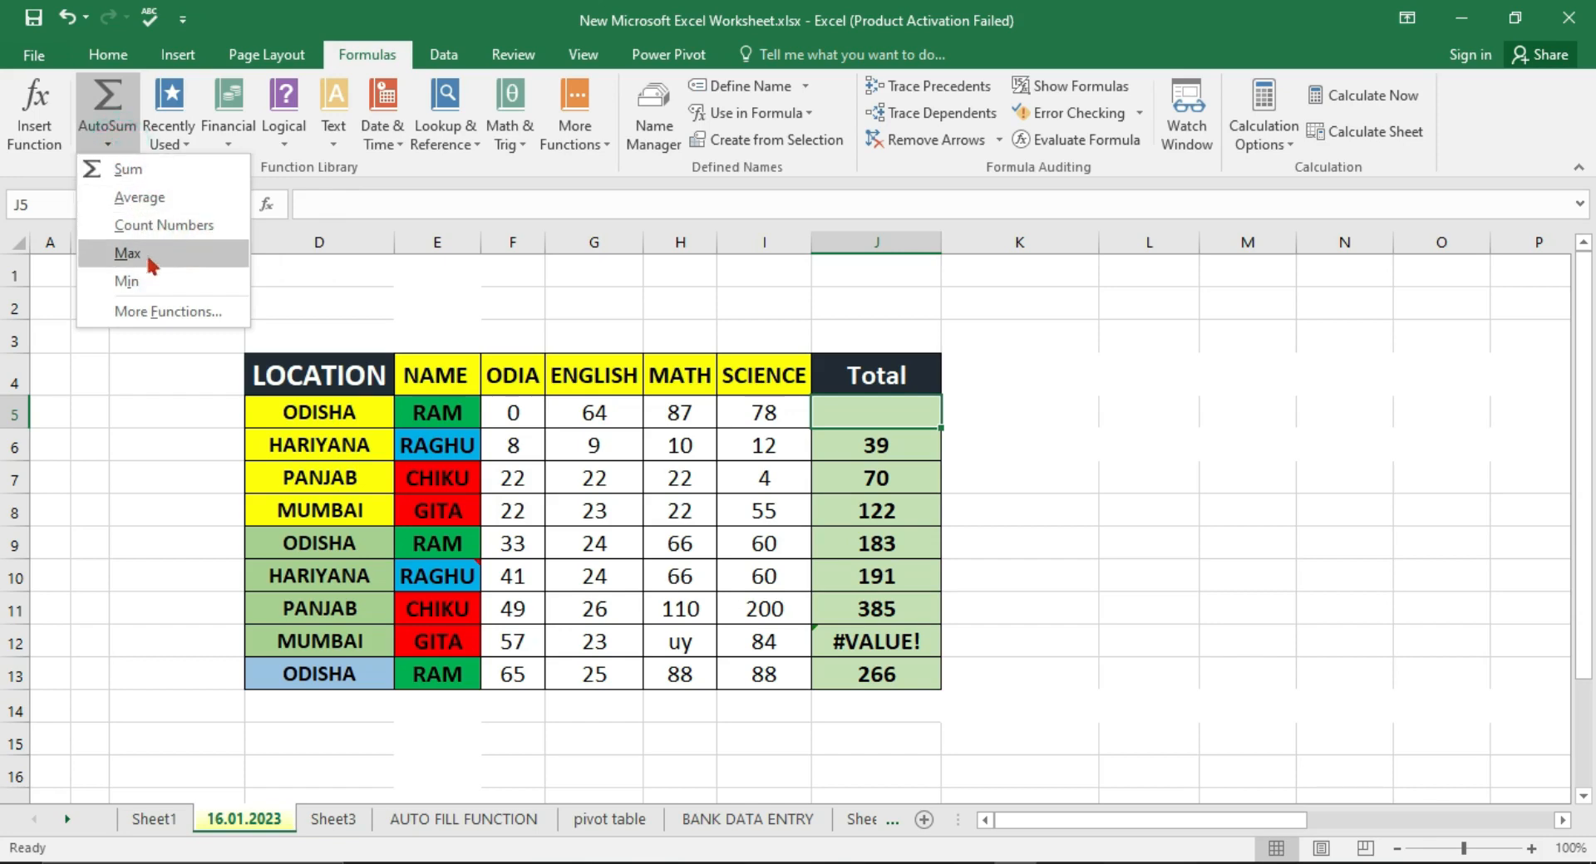
left_click(150, 313)
scroll(1185, 464, "down", 1)
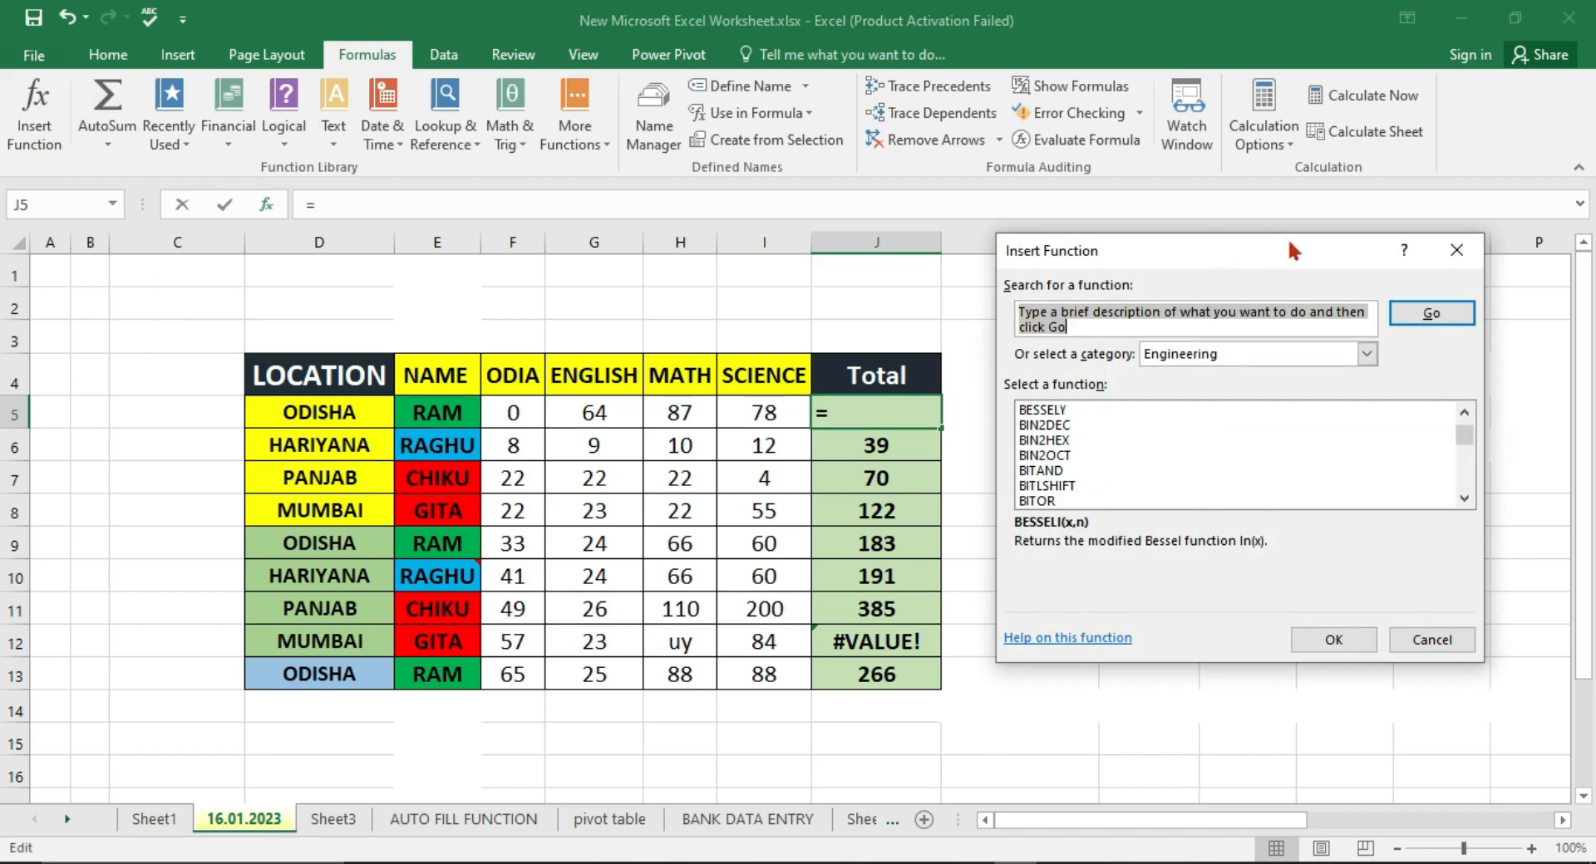
left_click(1456, 250)
- Total the first row's marks in cell J5 by inserting an AutoSum formula over F5:I5
left_click(93, 133)
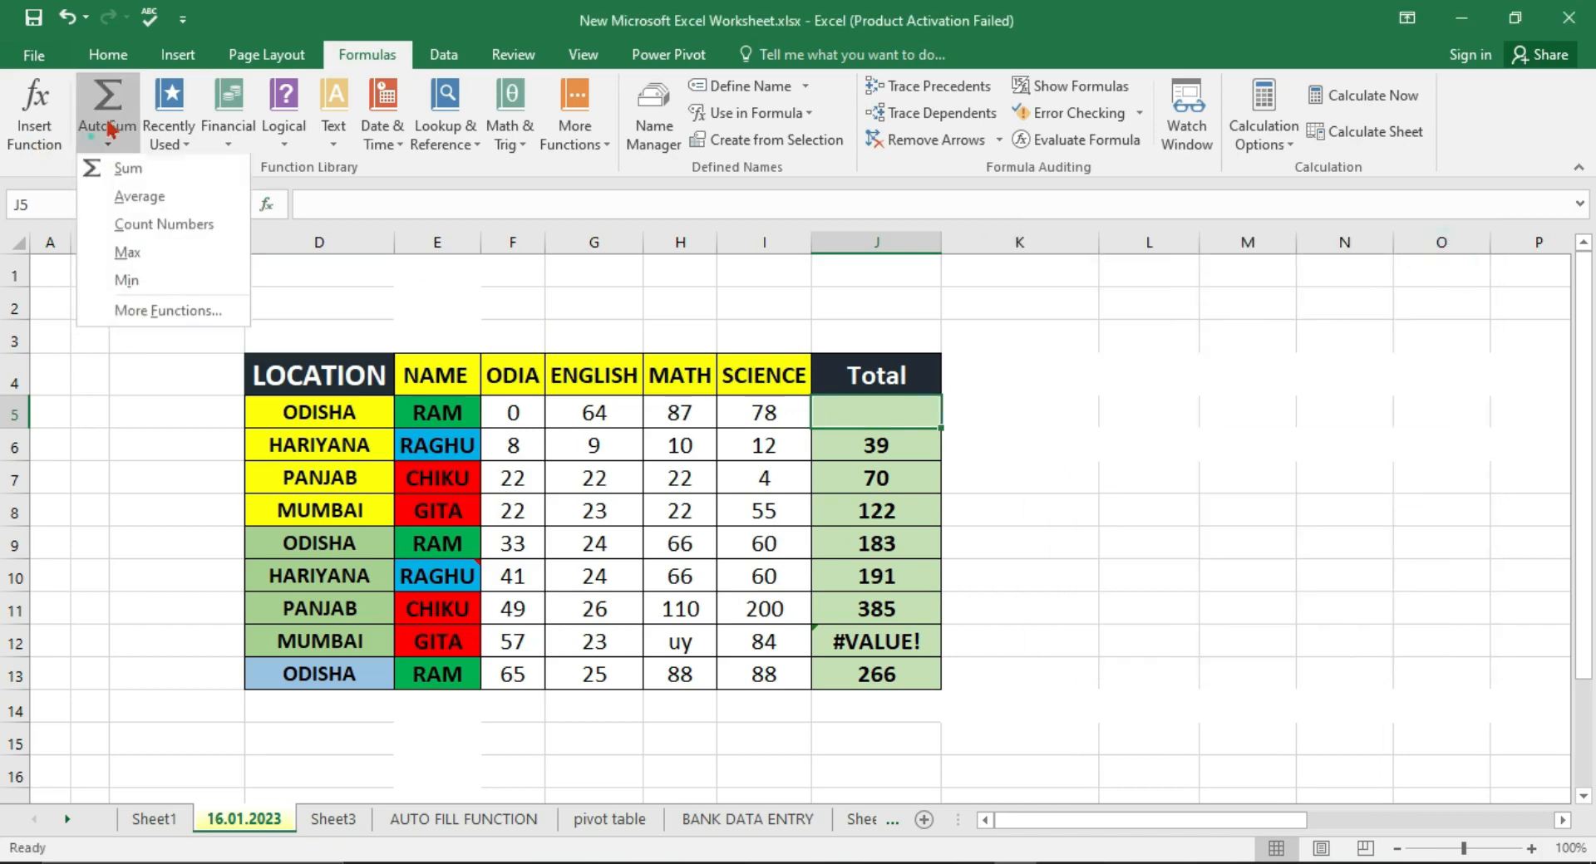
left_click(107, 96)
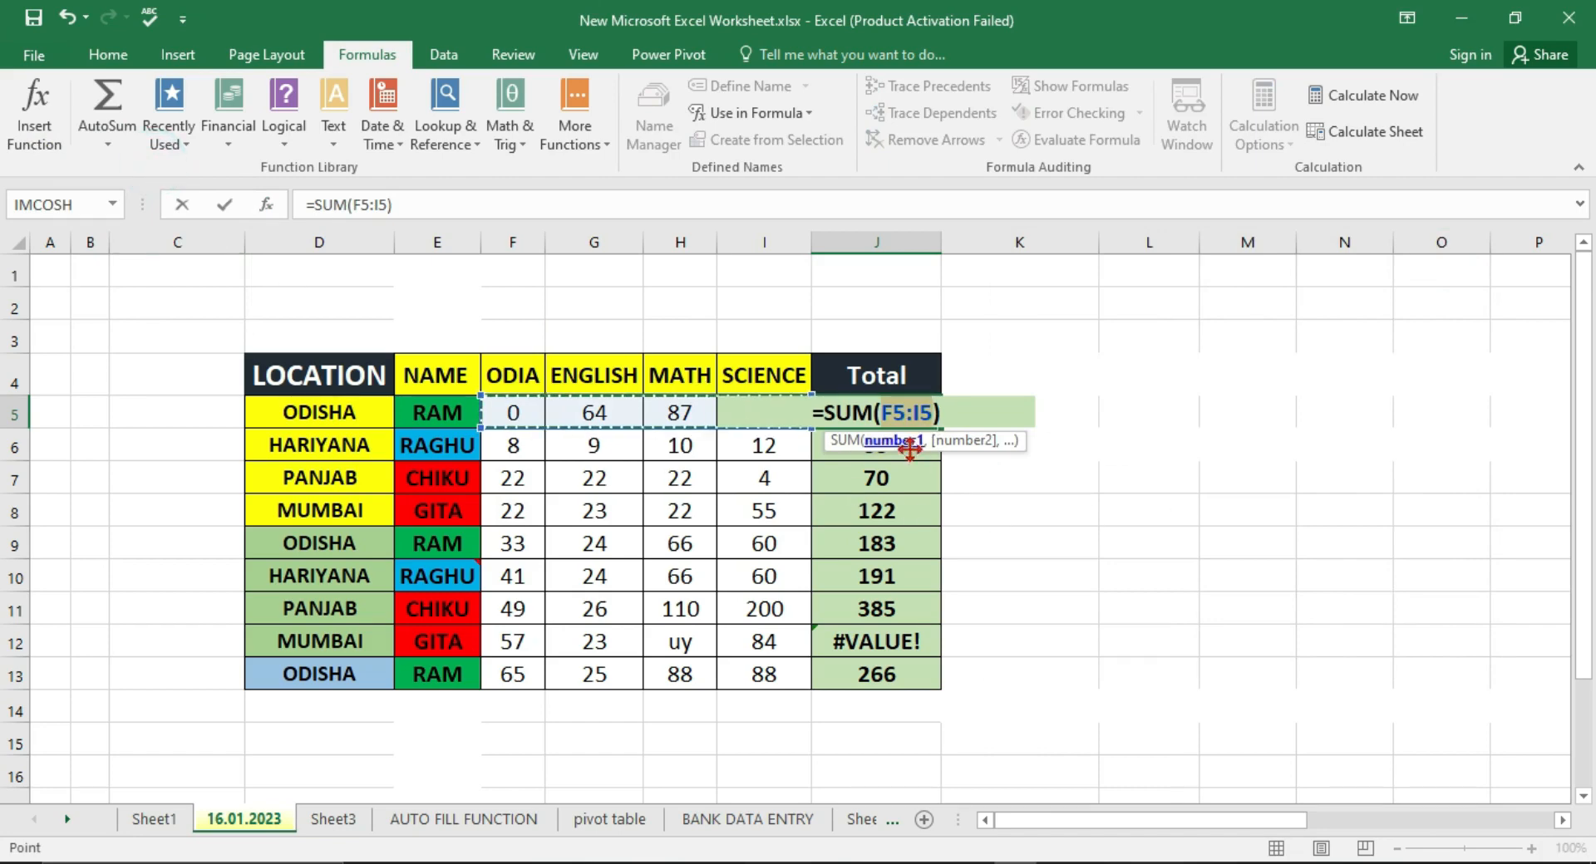
key("Return")
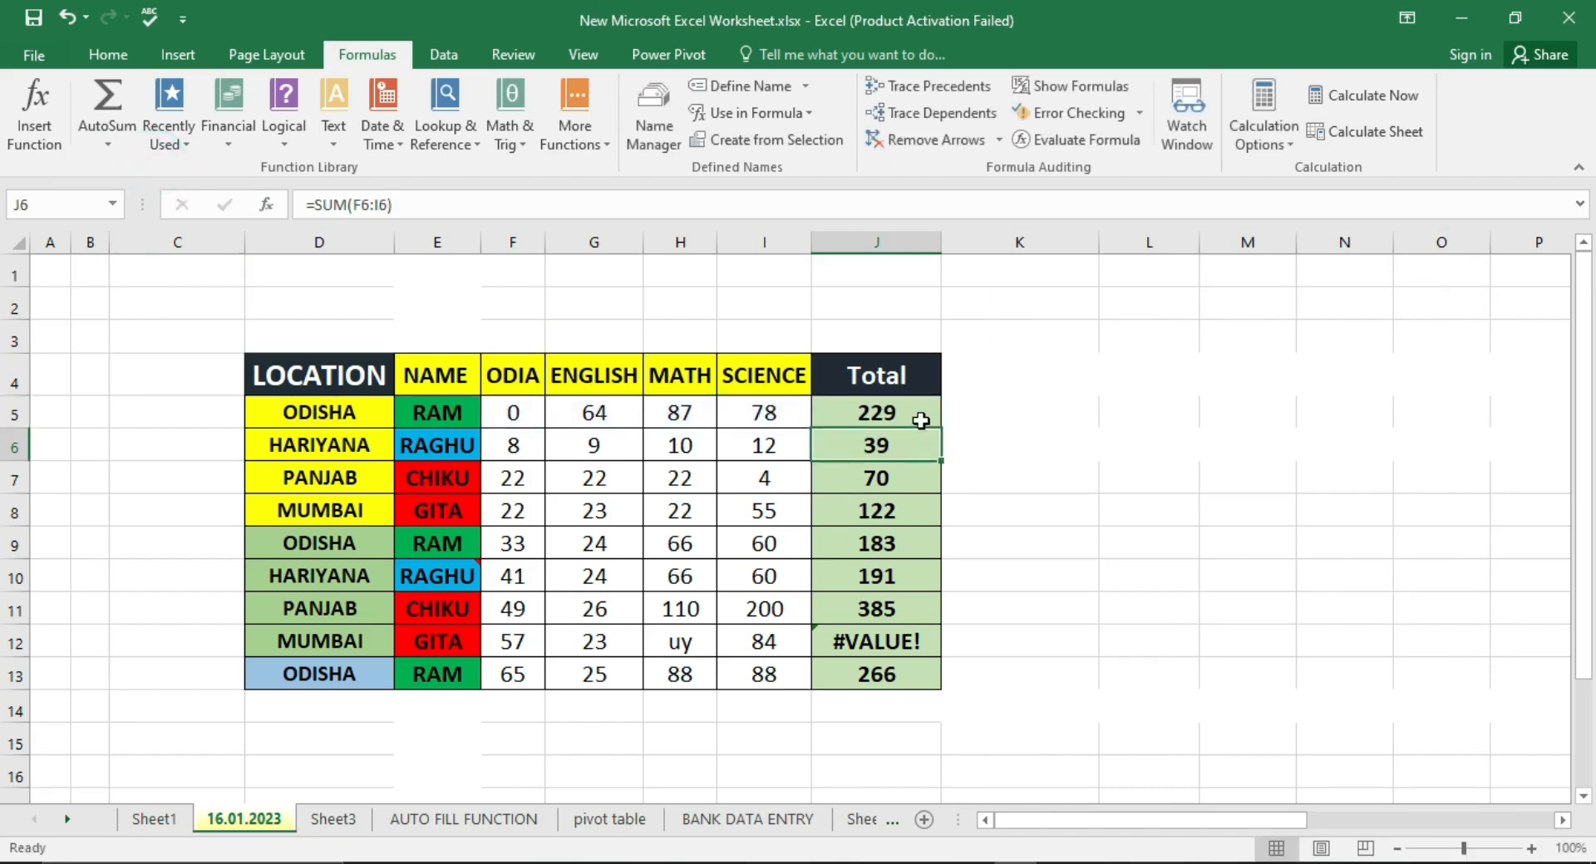
left_click(914, 414)
left_click(178, 148)
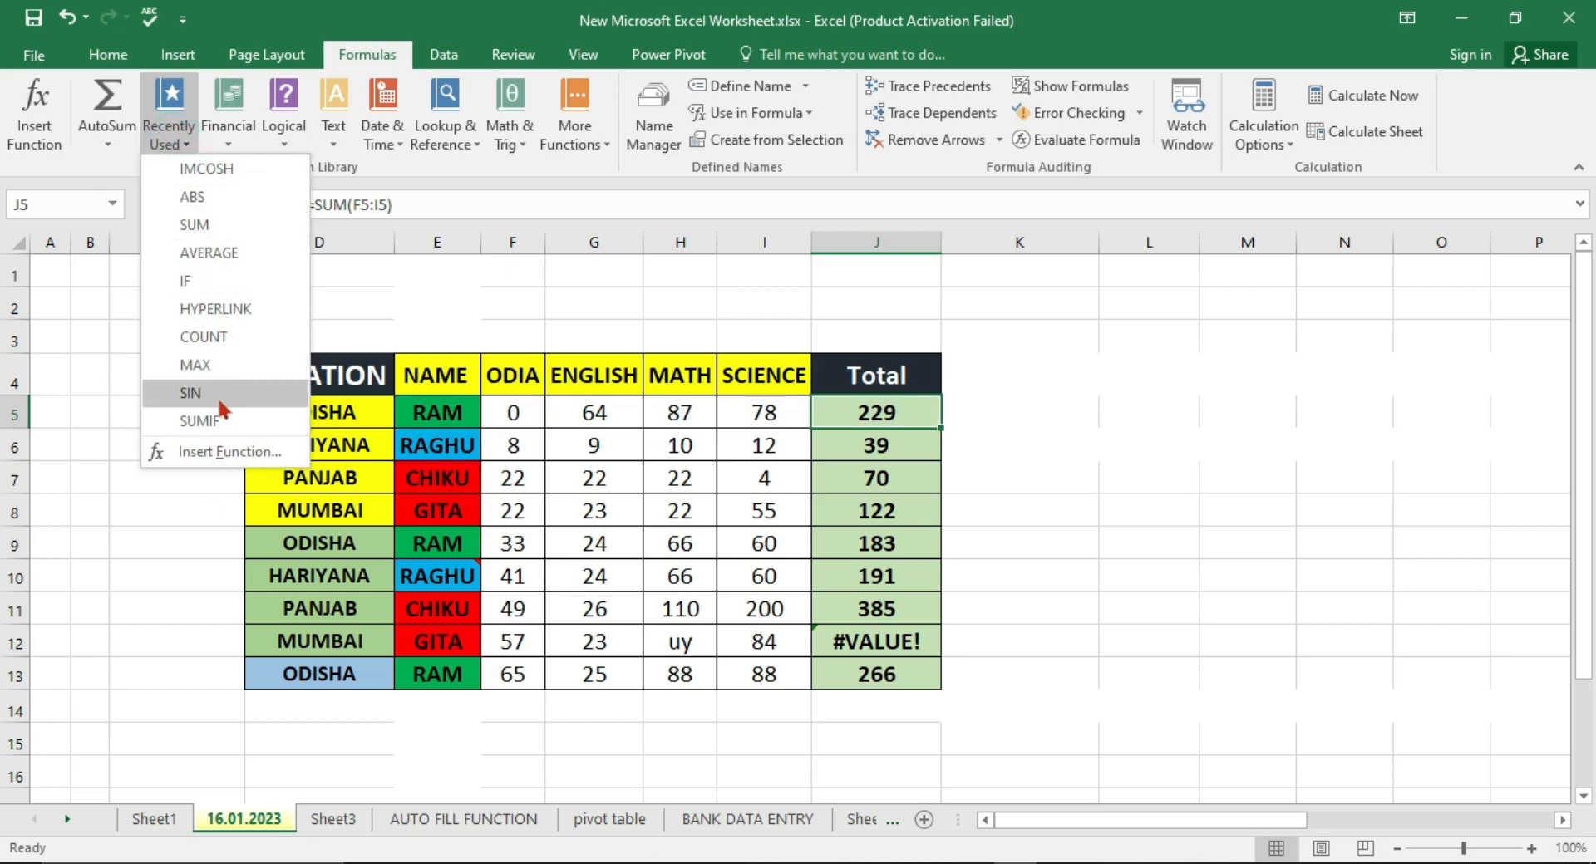
left_click(557, 287)
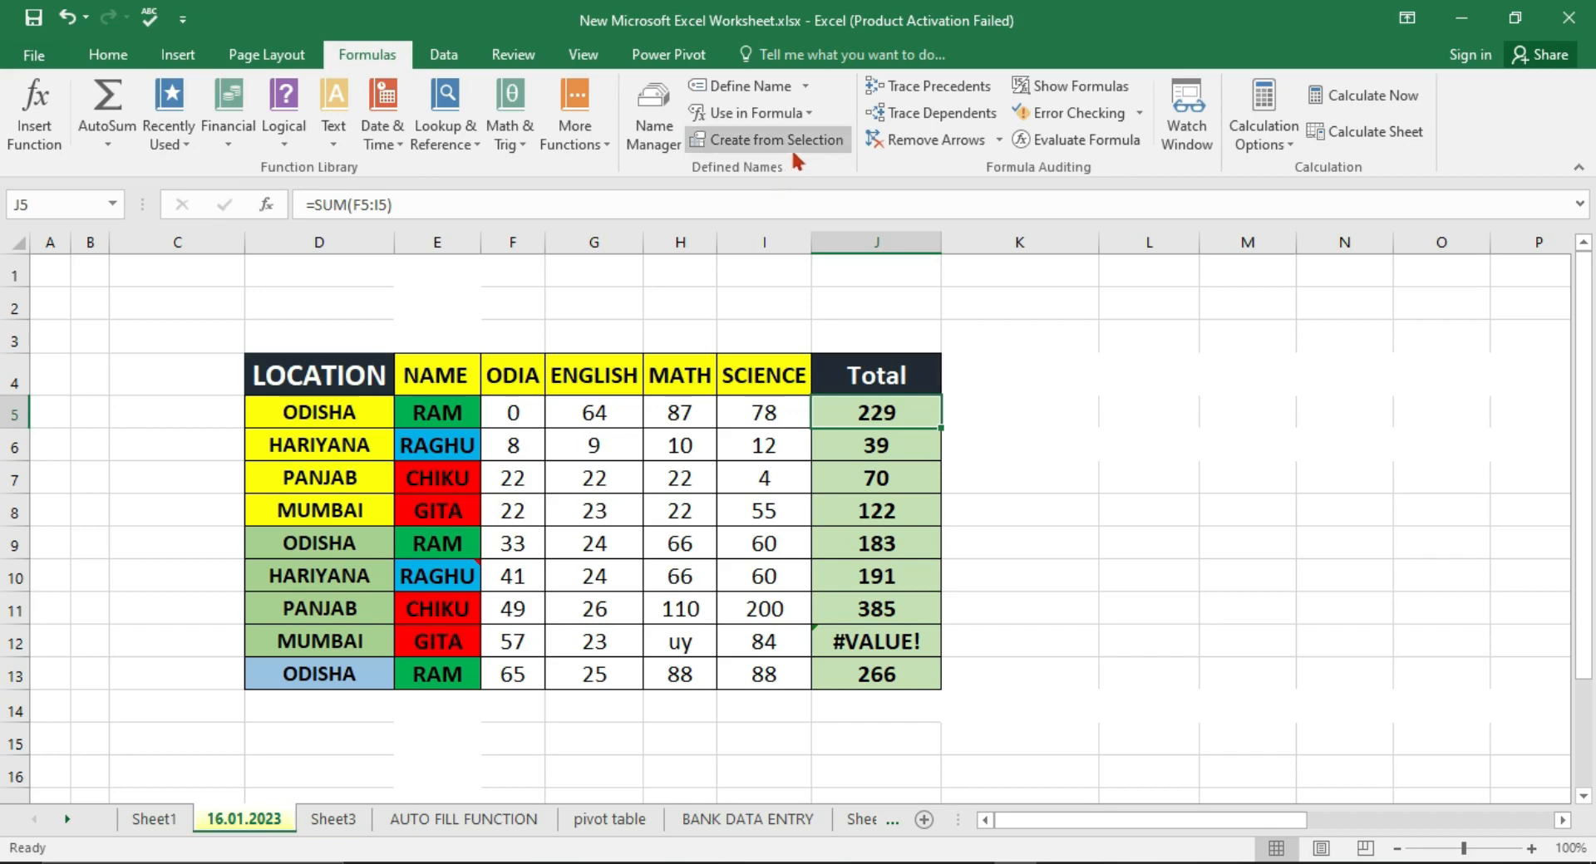
- Examine how the address of cell L7 is formed from column L and row 7
left_click(1044, 385)
left_click(1080, 488)
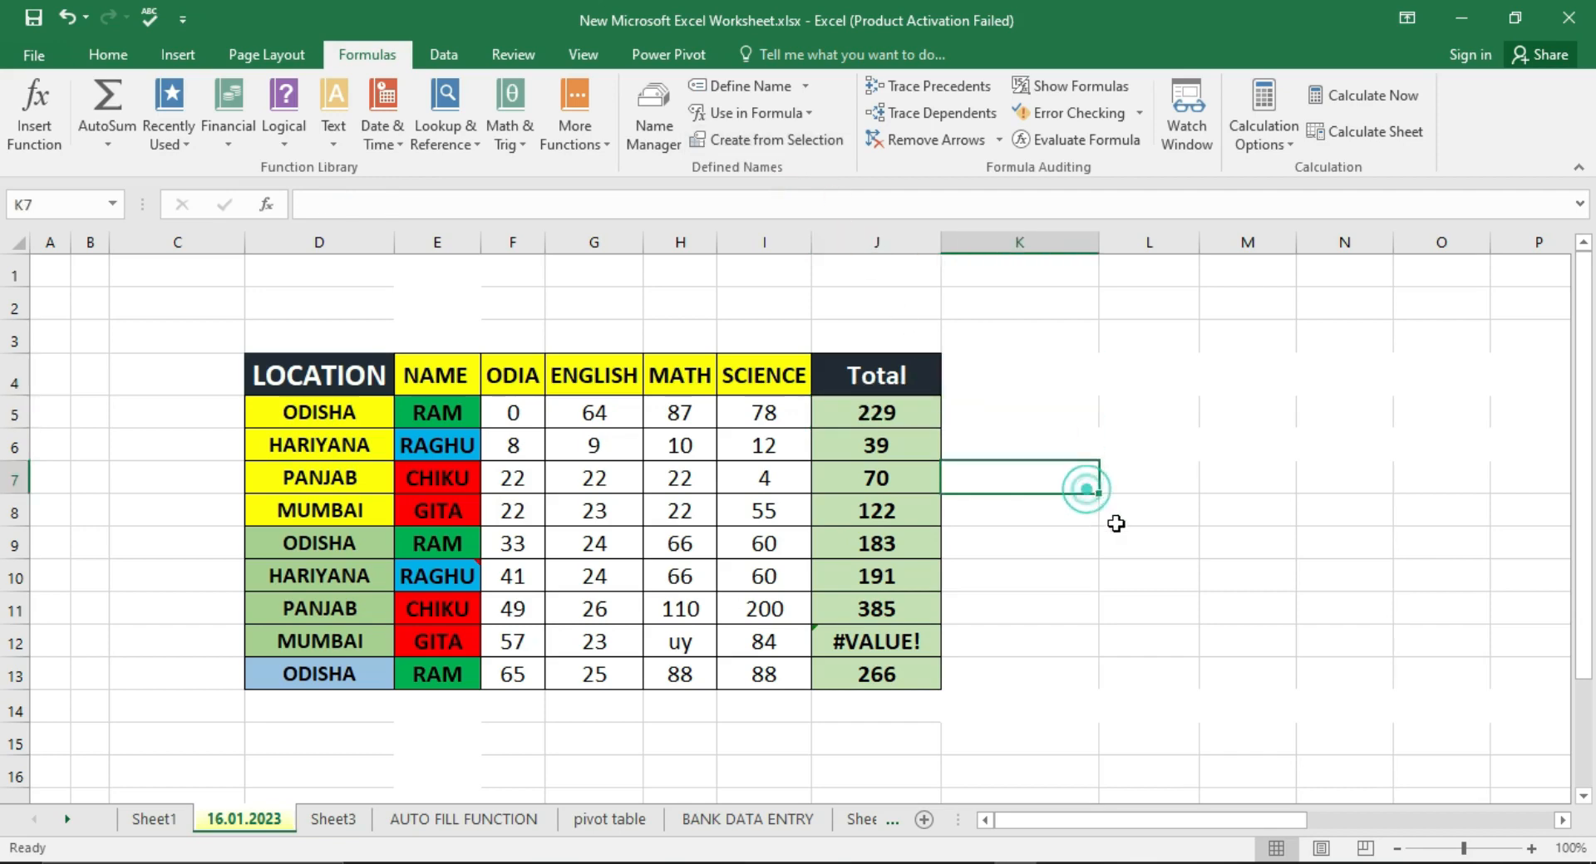
left_click(1180, 484)
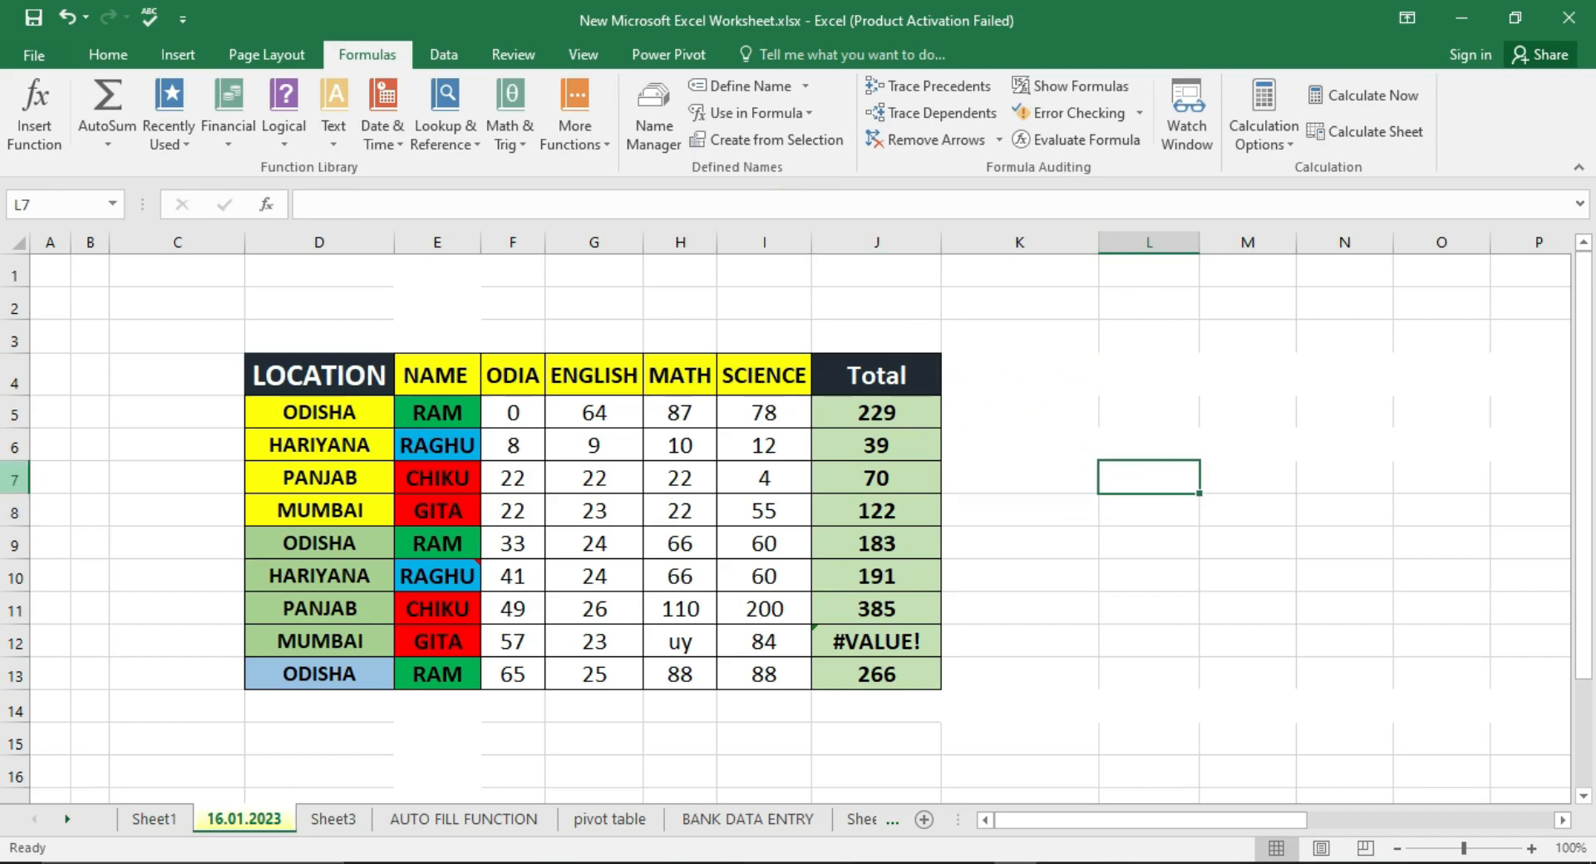
left_click(1157, 242)
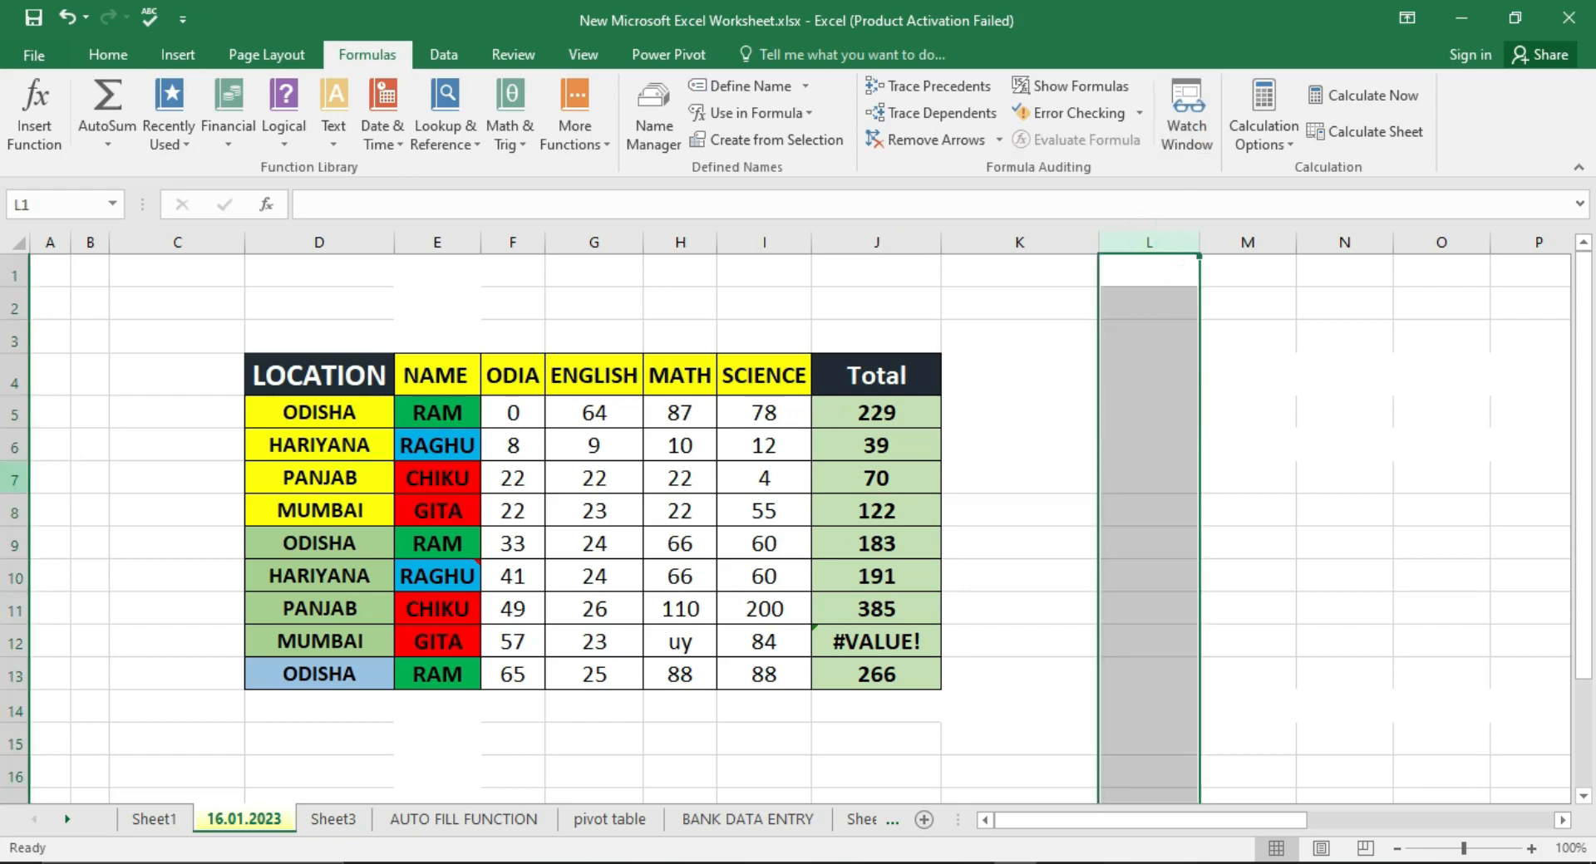
left_click(14, 479)
left_click(1145, 240)
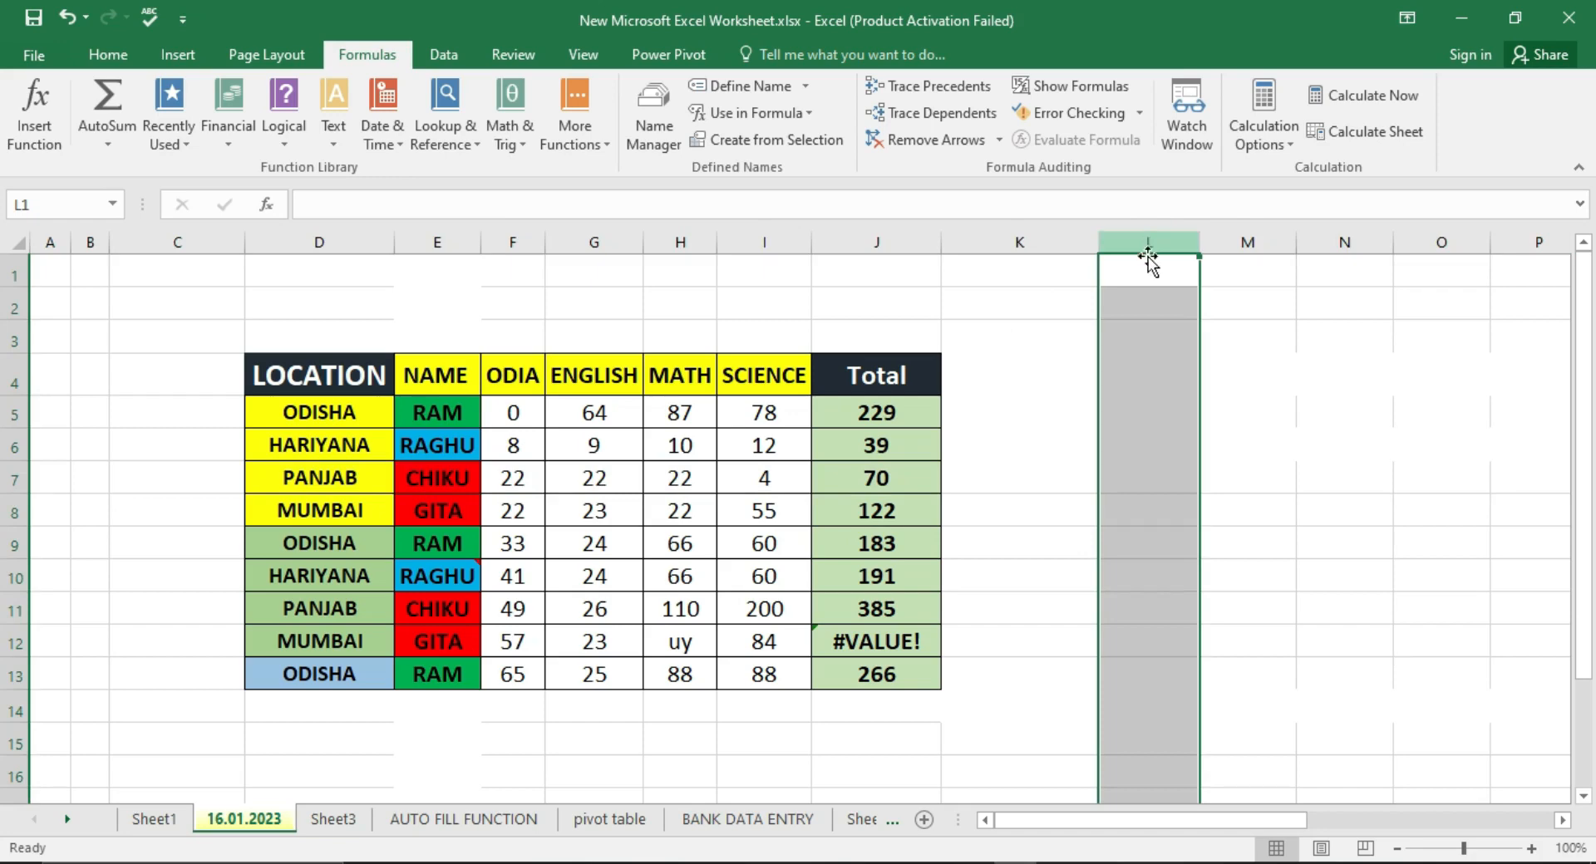
left_click(14, 479)
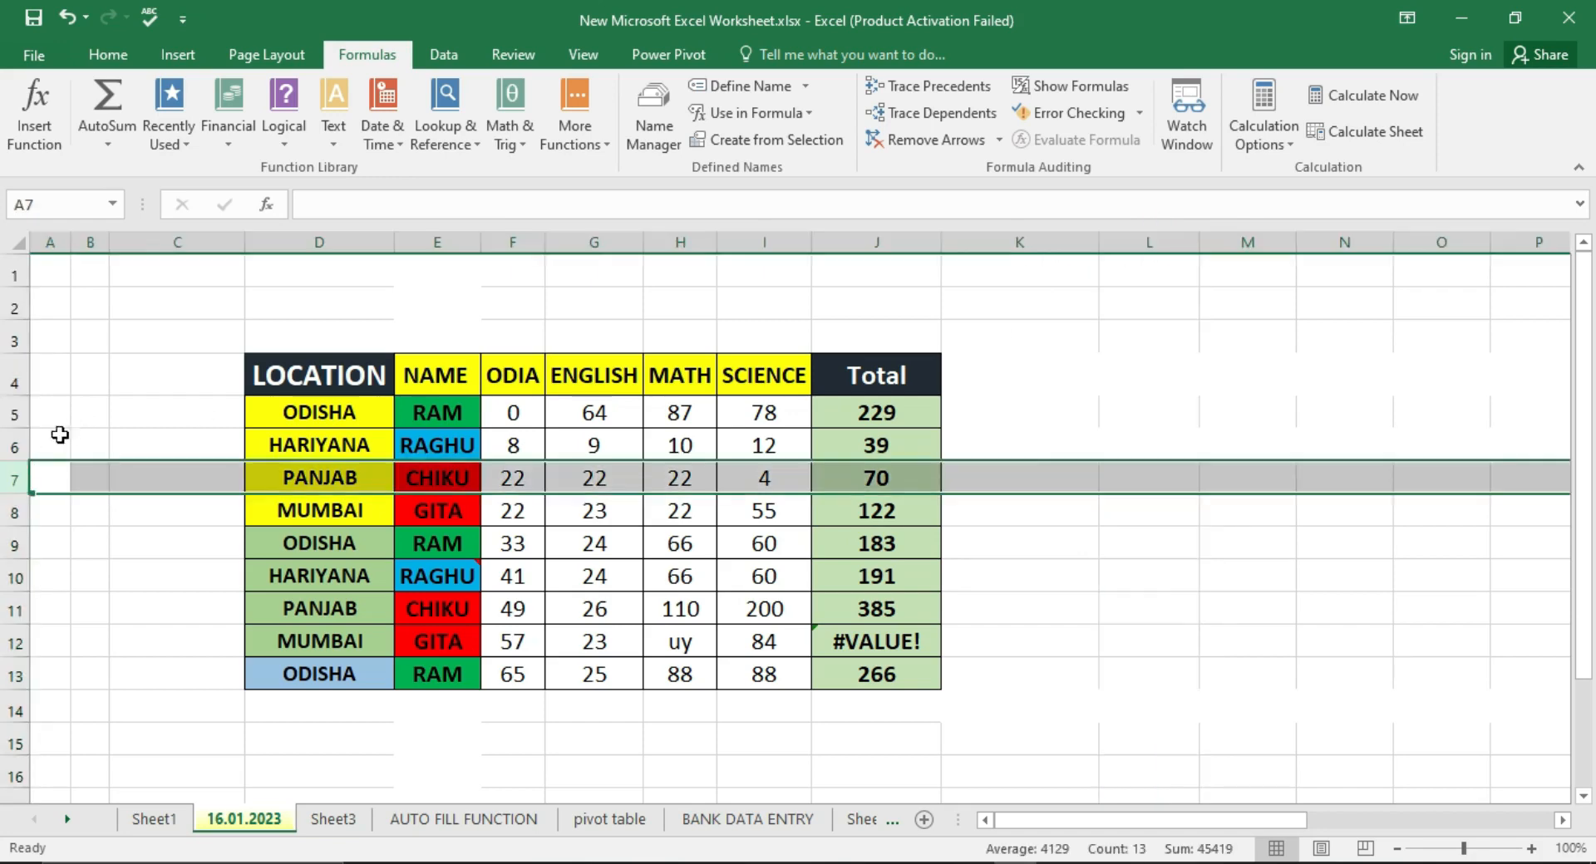
left_click(1148, 475)
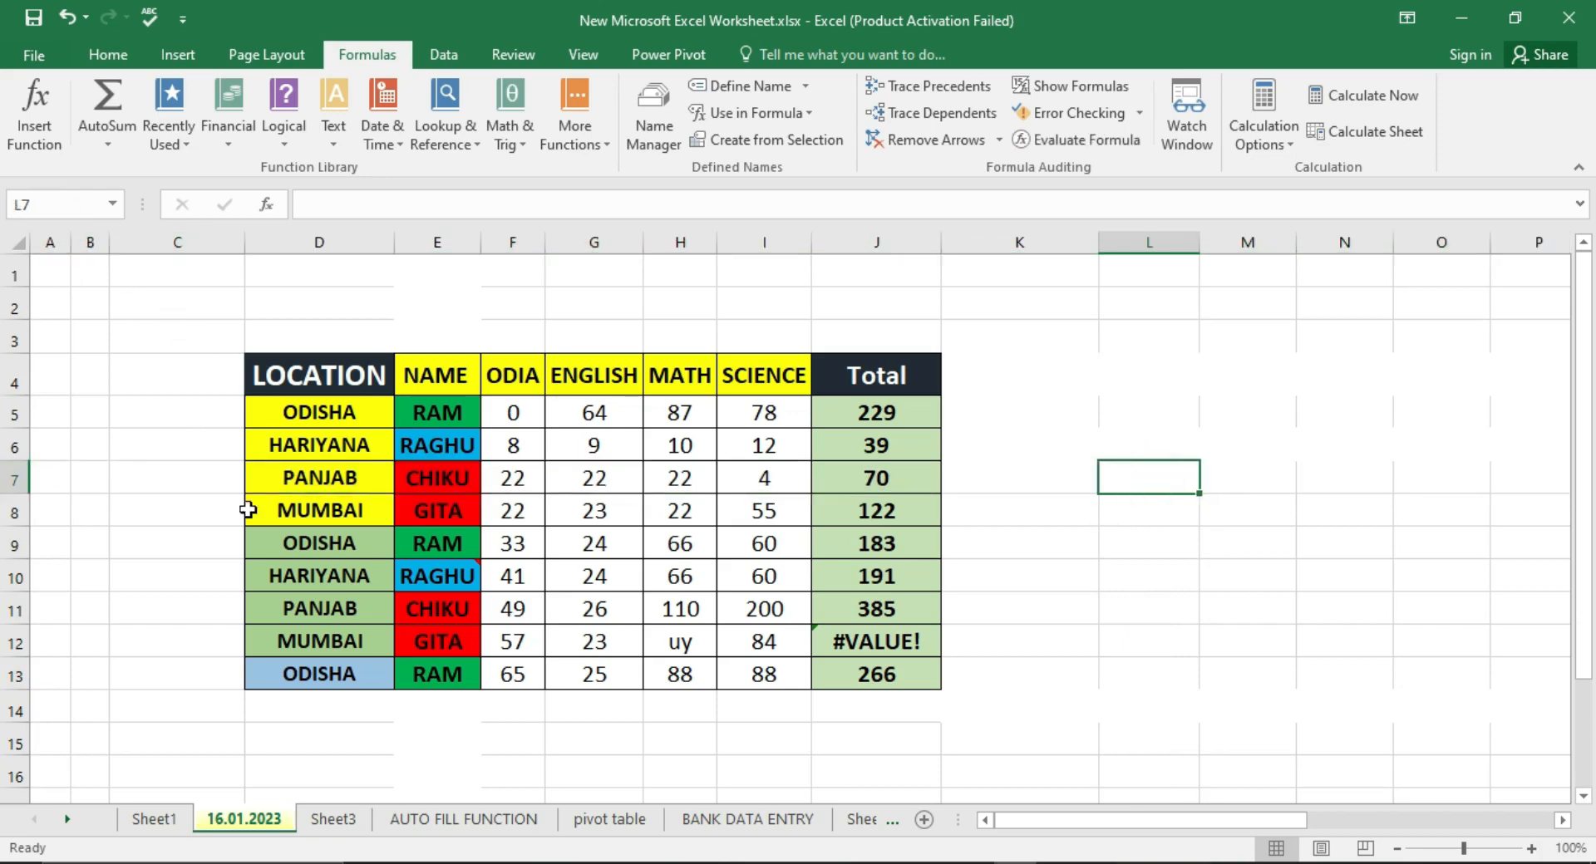
- Highlight the ENGLISH marks in G4:G13 and the MATH marks in H4:H12 as candidate ranges for naming
left_click(592, 373)
left_click_drag(590, 397, 551, 665)
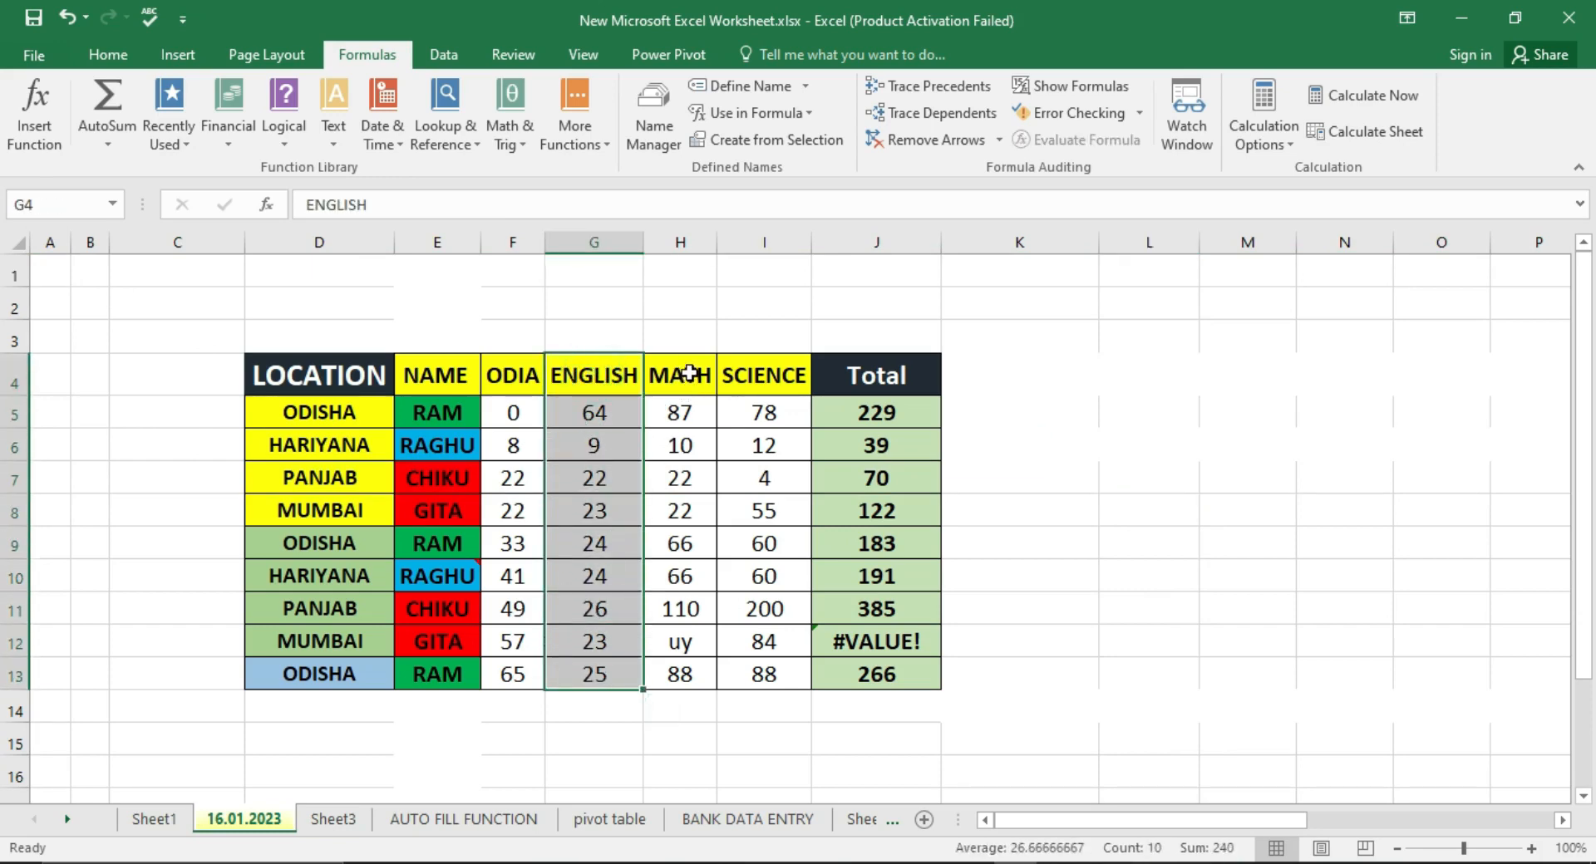
left_click_drag(683, 372, 675, 637)
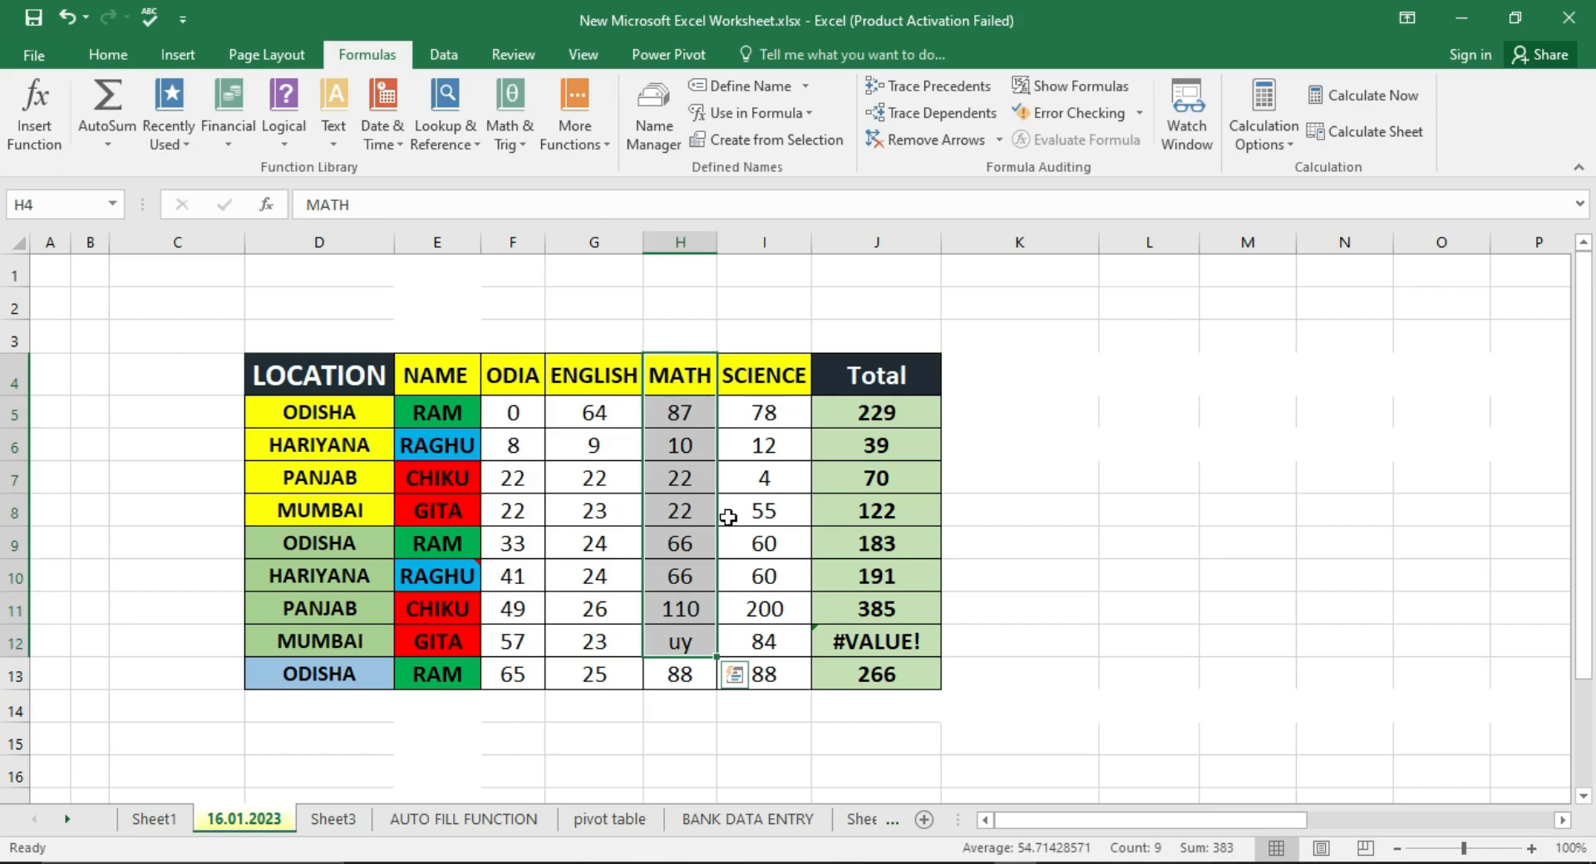
left_click_drag(742, 507, 747, 540)
scroll(736, 532, "down", 1)
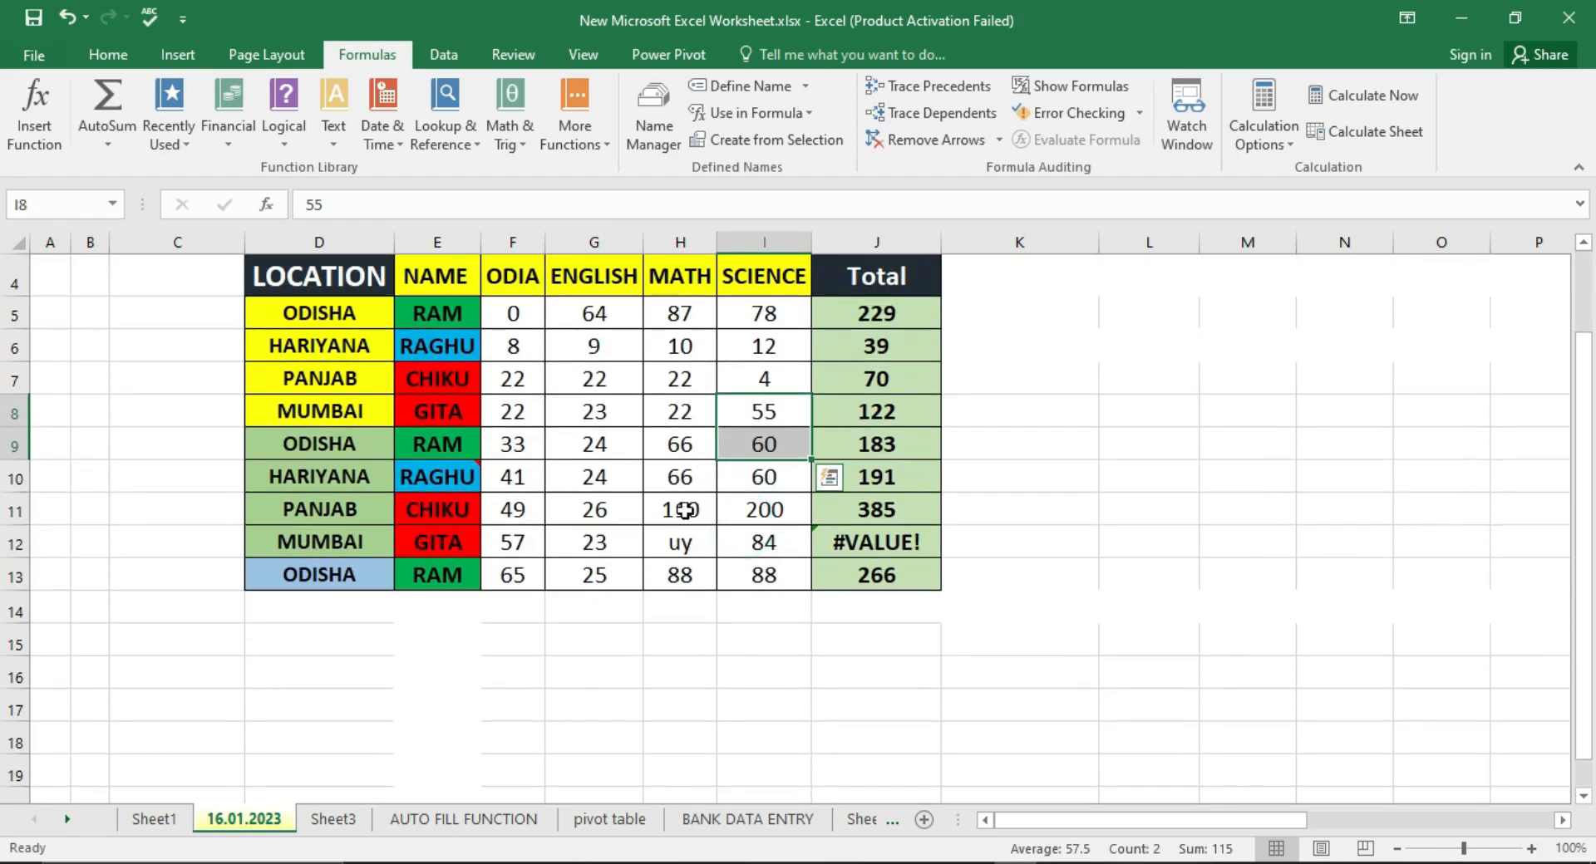
- Define the name ODIA with Workbook scope for the range F4:F13
left_click_drag(509, 278, 509, 571)
left_click(744, 89)
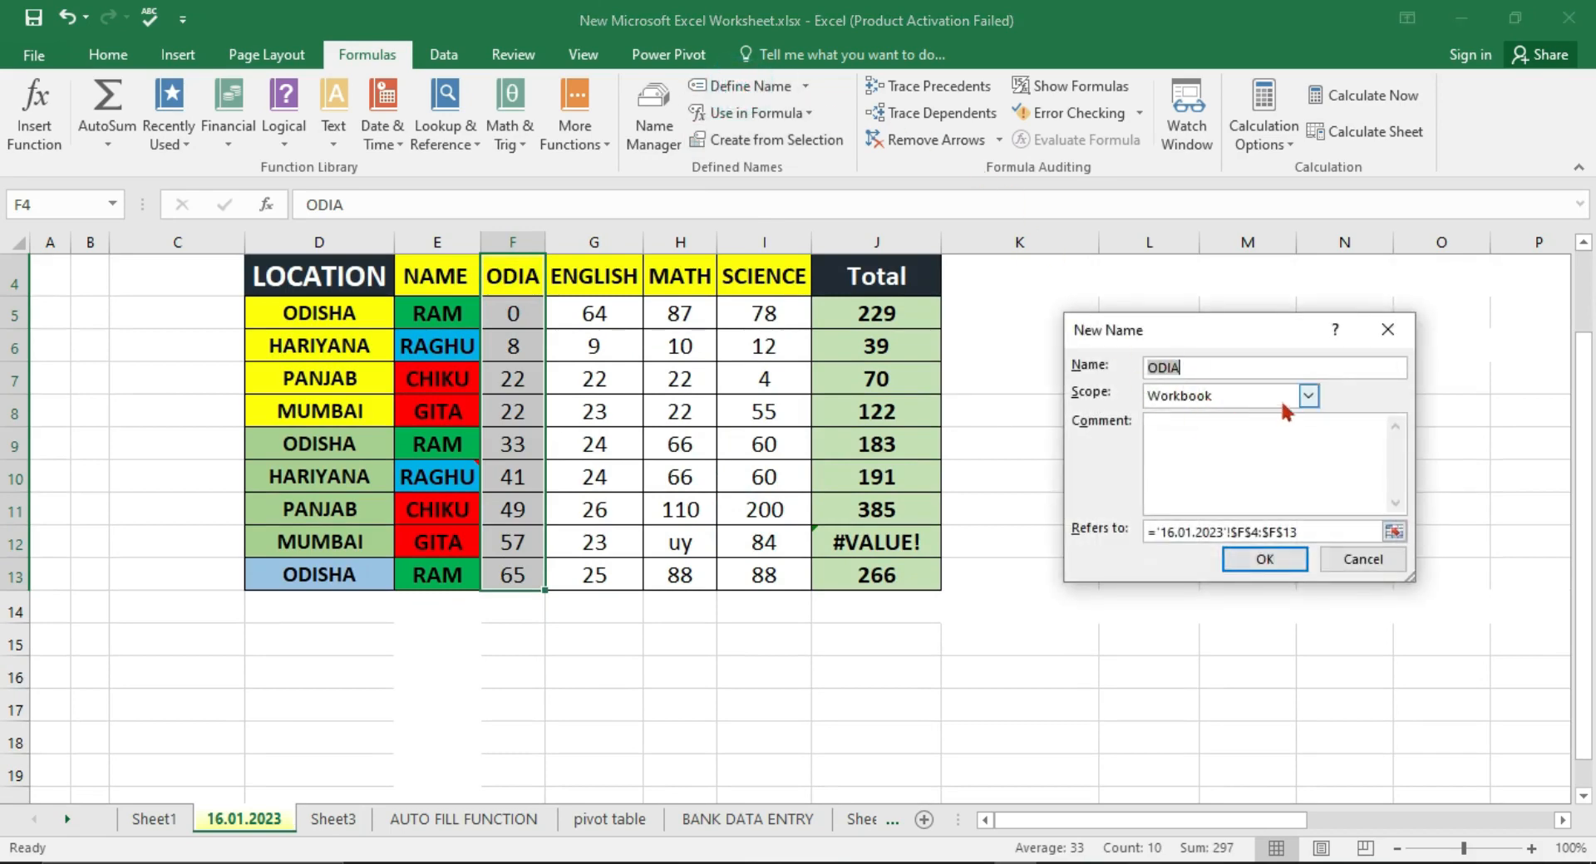
left_click(1306, 398)
left_click(1310, 399)
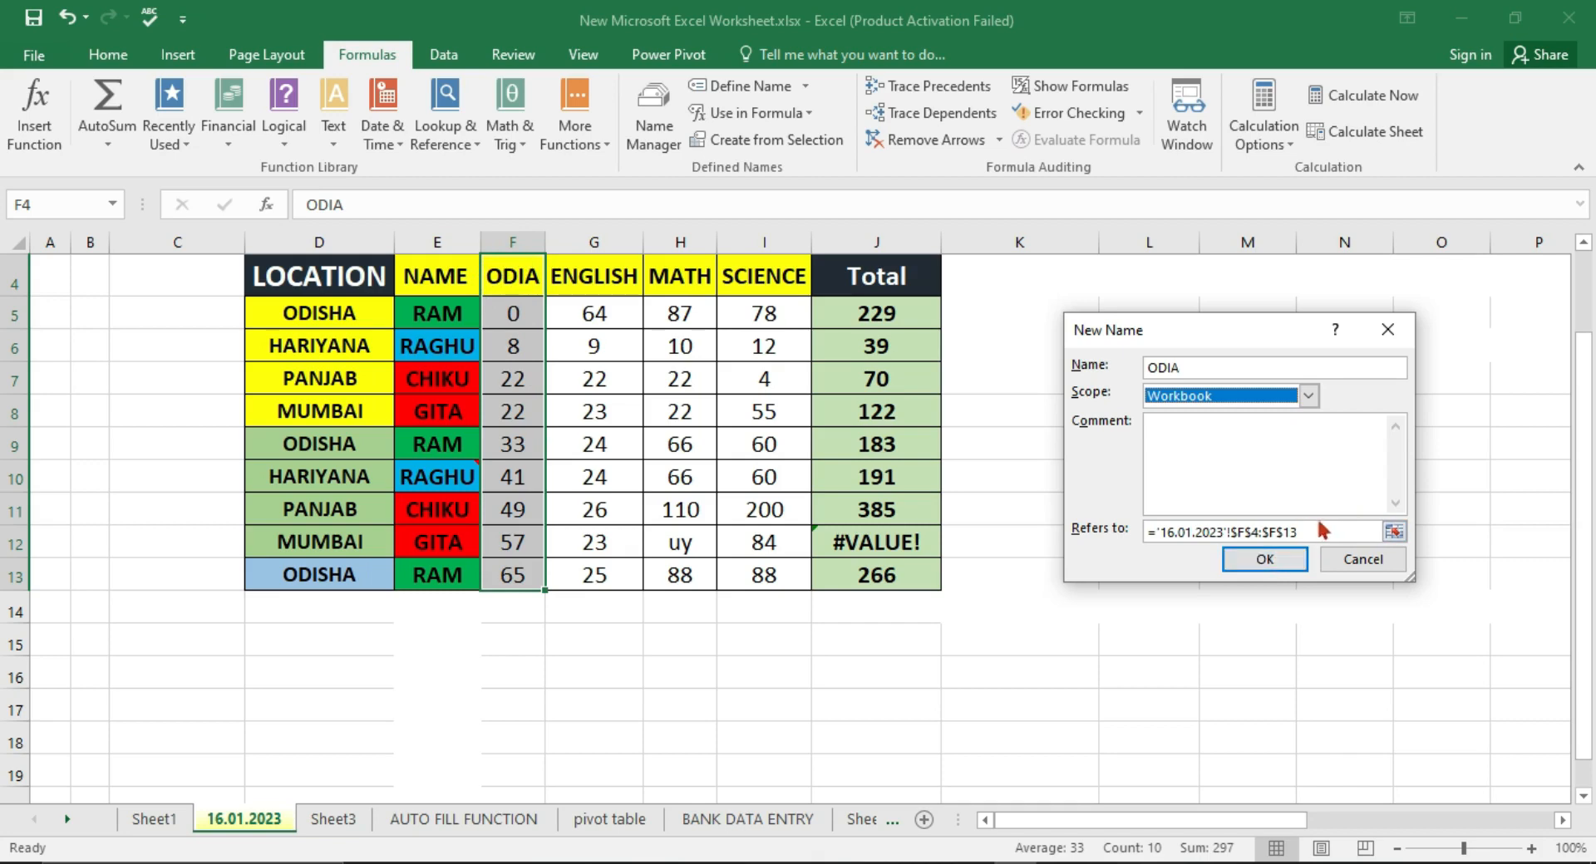
left_click(1302, 555)
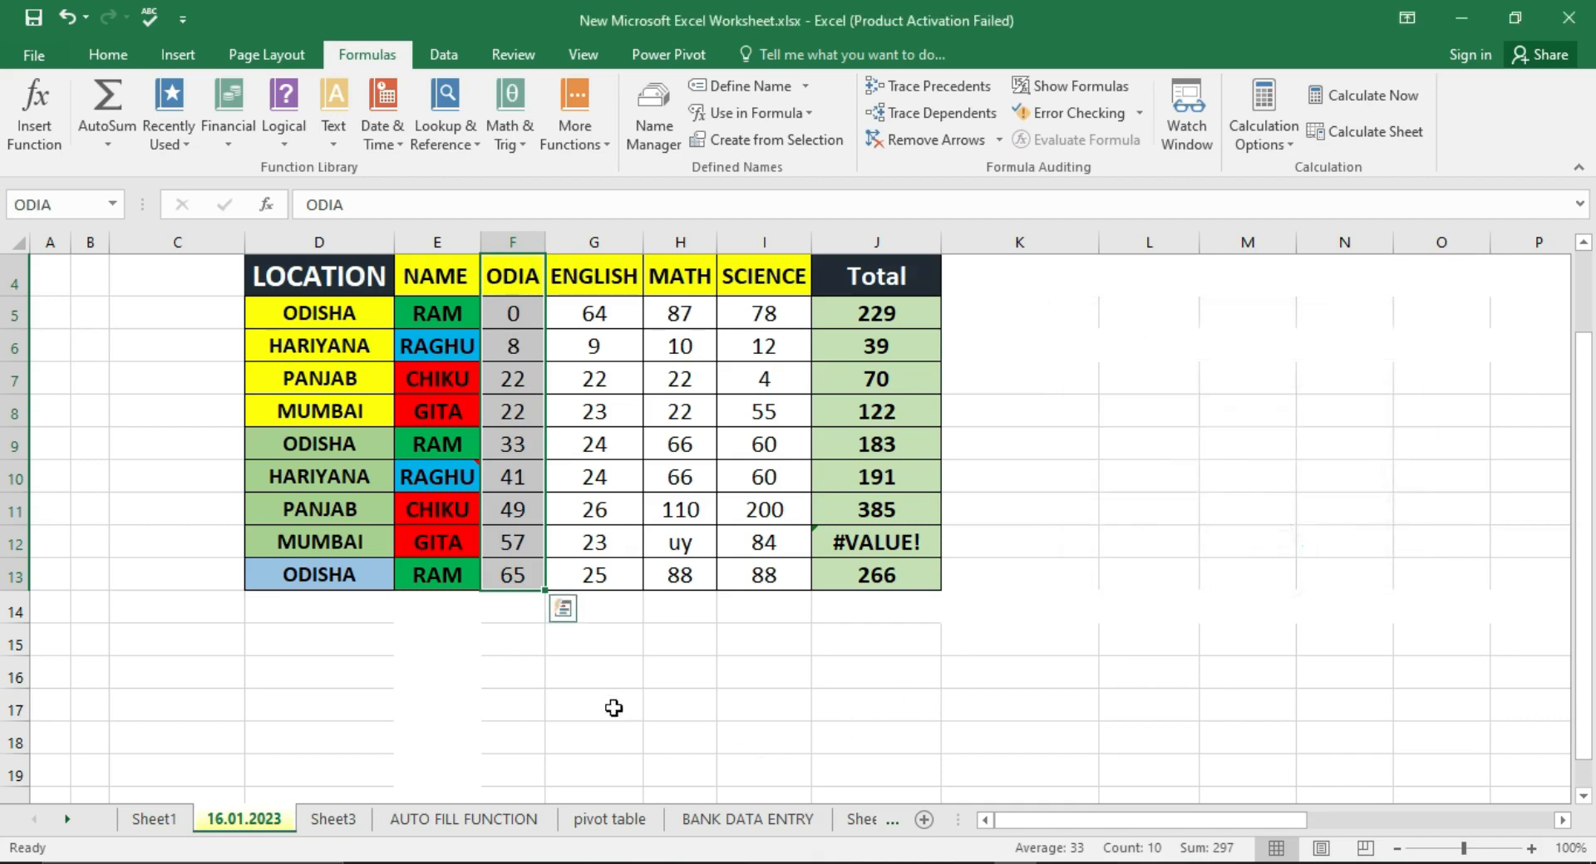
- Enter =SUM(ODIA) in cell G15 to add up the named range
left_click(581, 651)
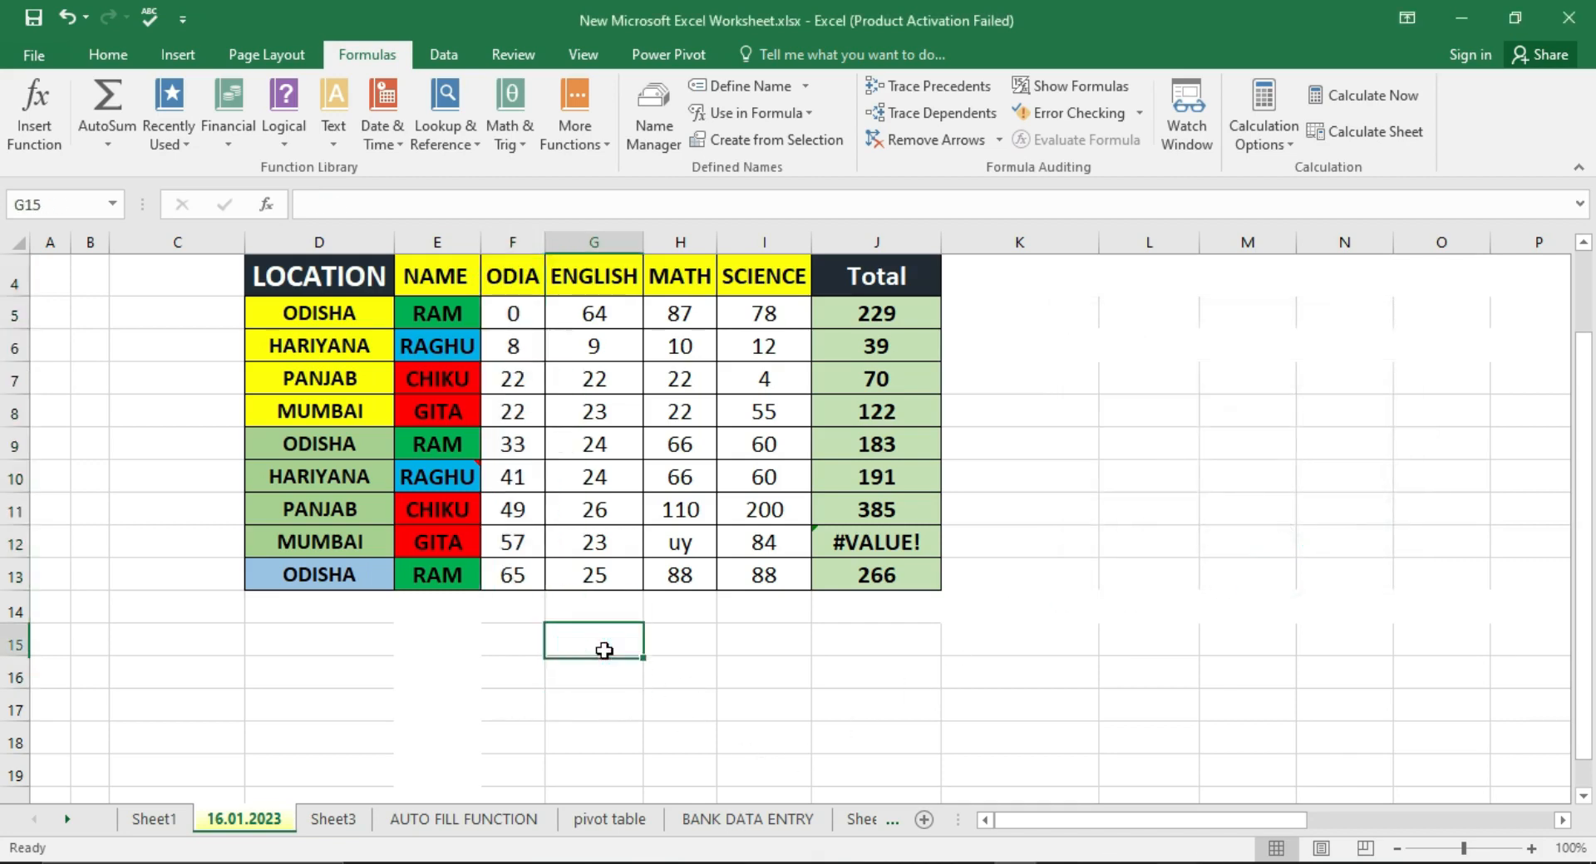
type("=")
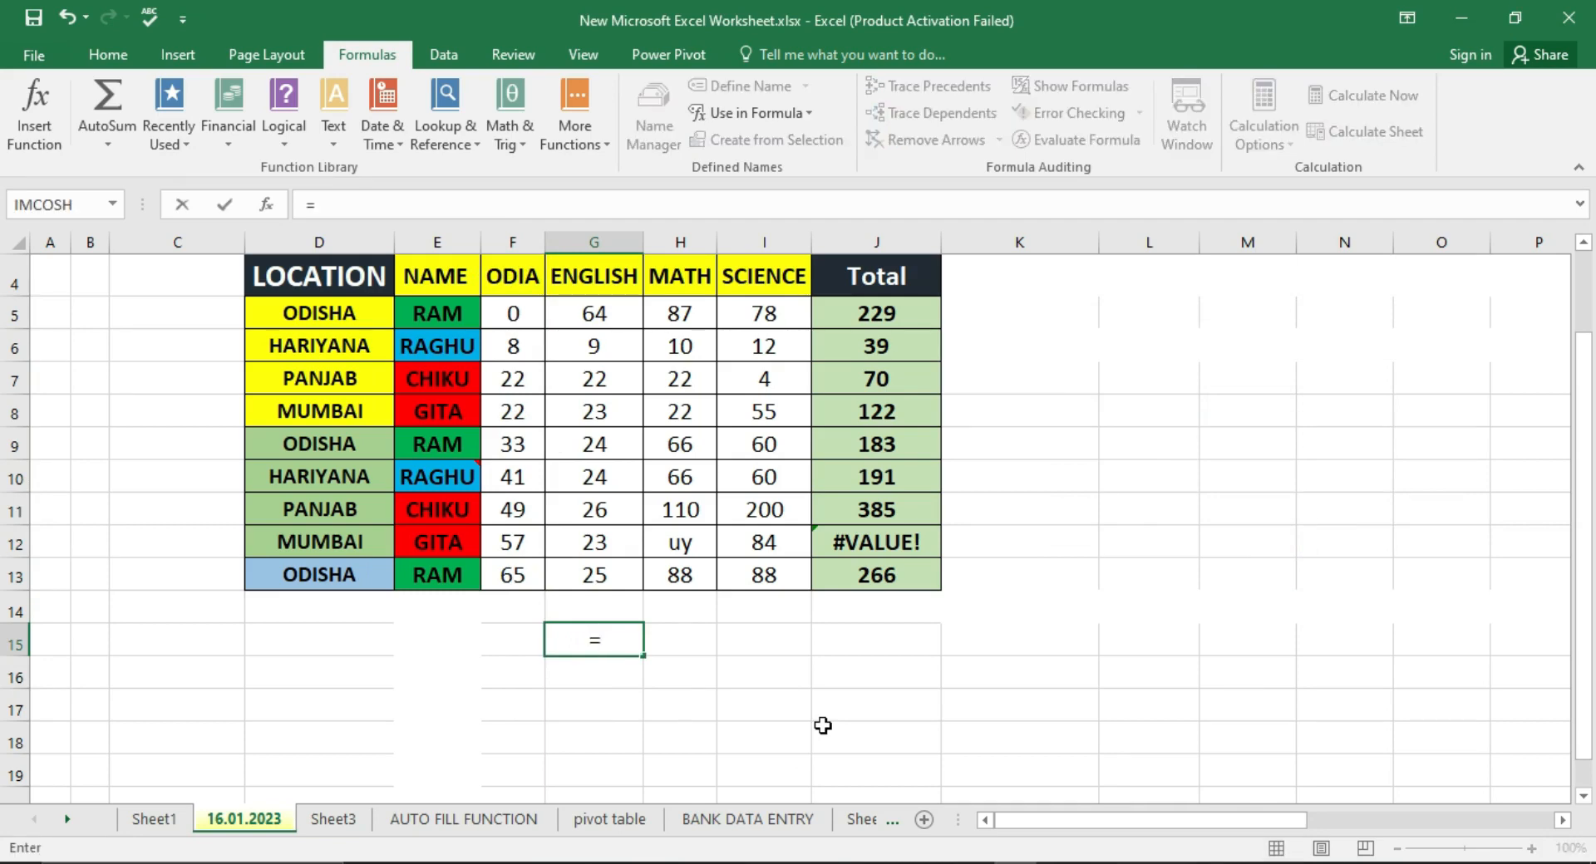
type("s")
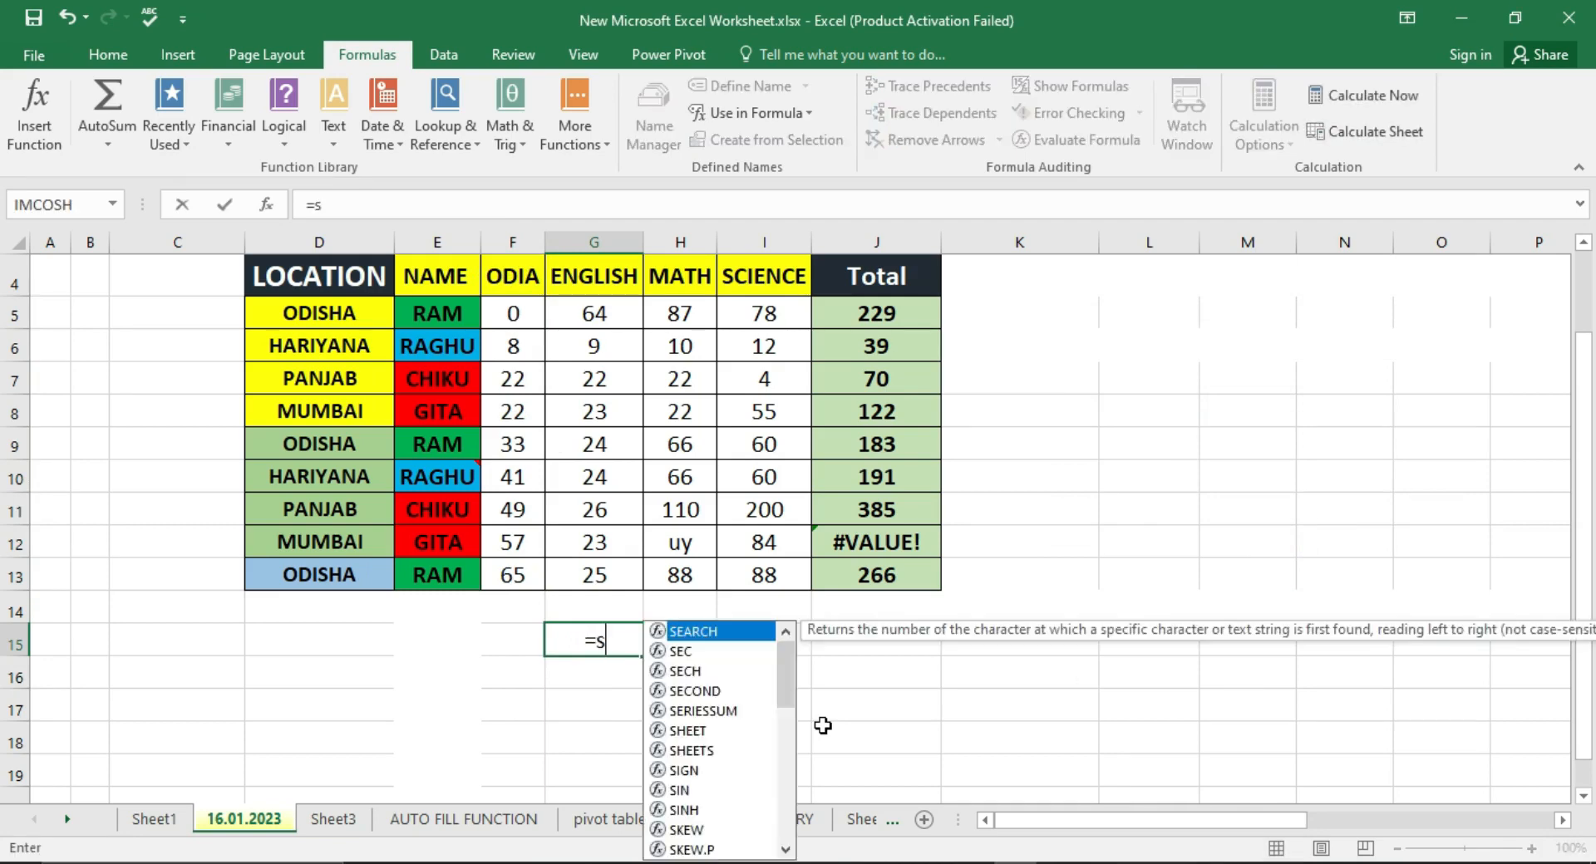
type("um")
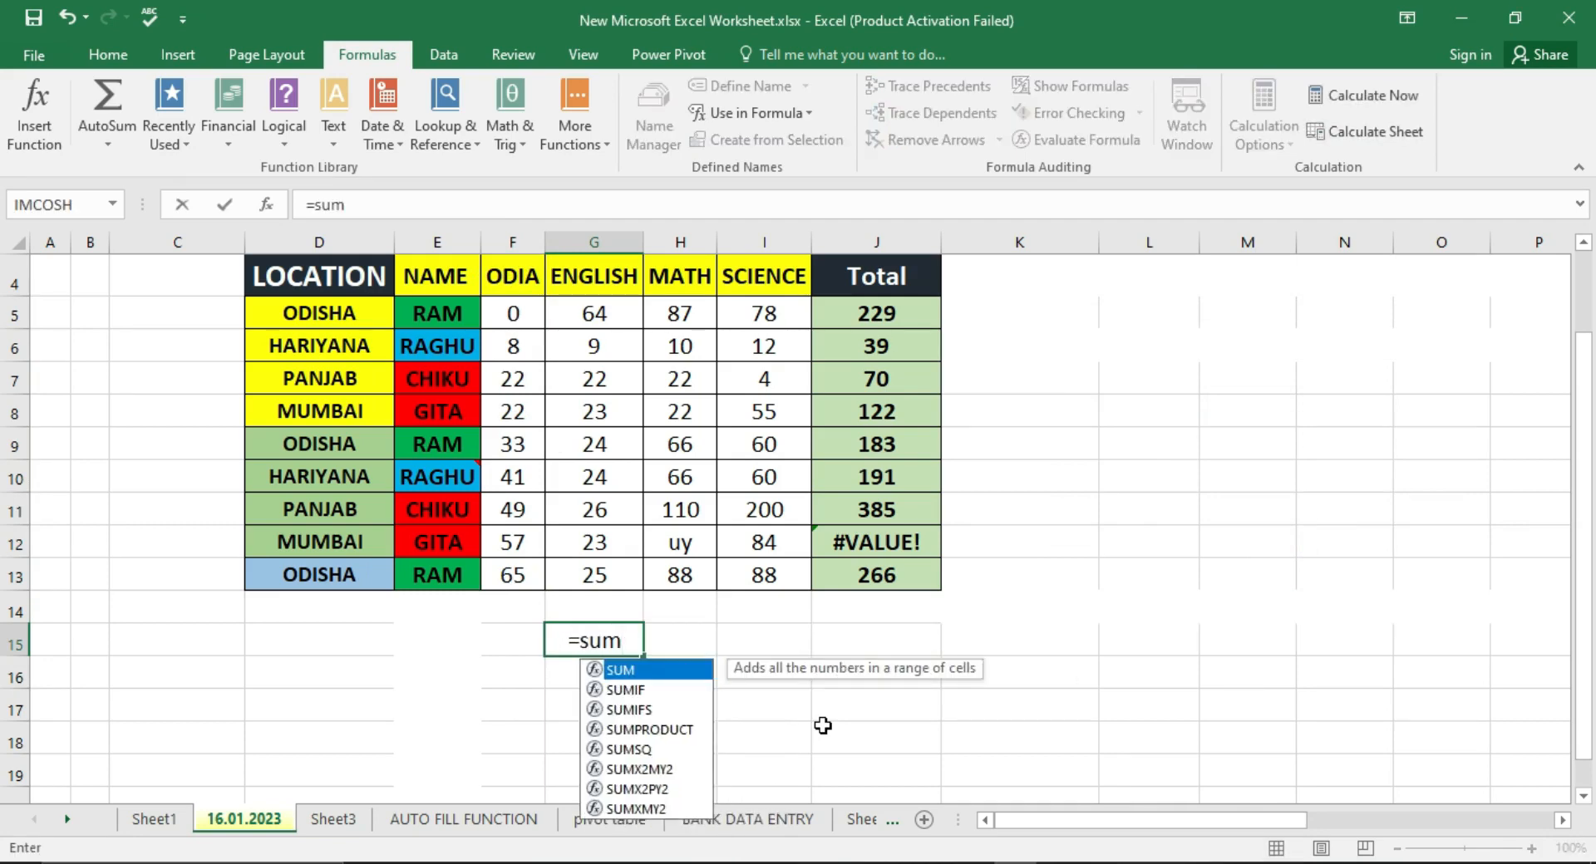
key("Tab")
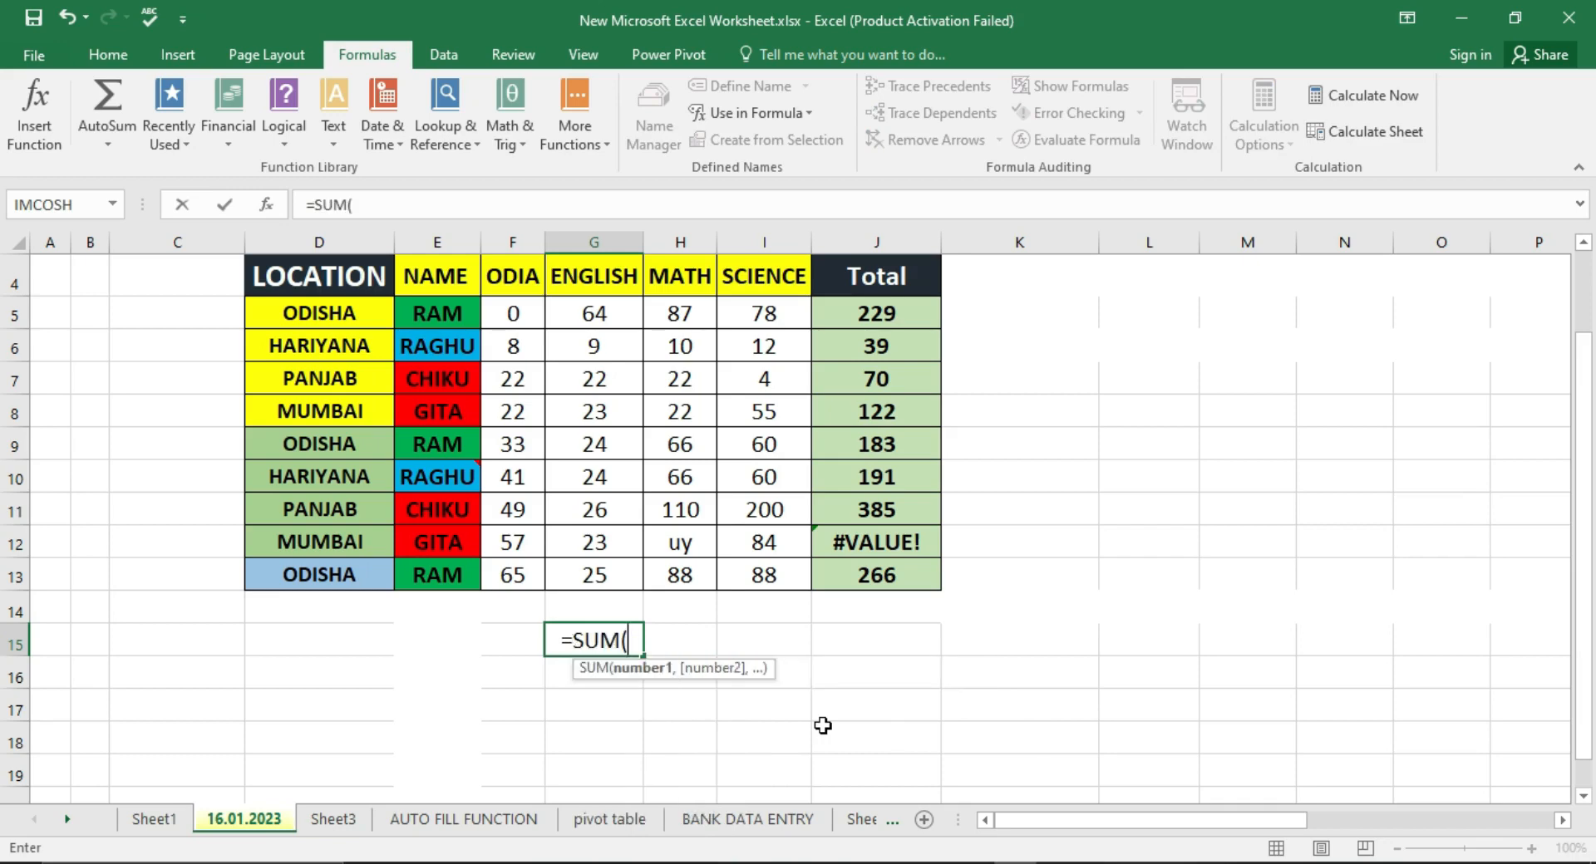
type("odia")
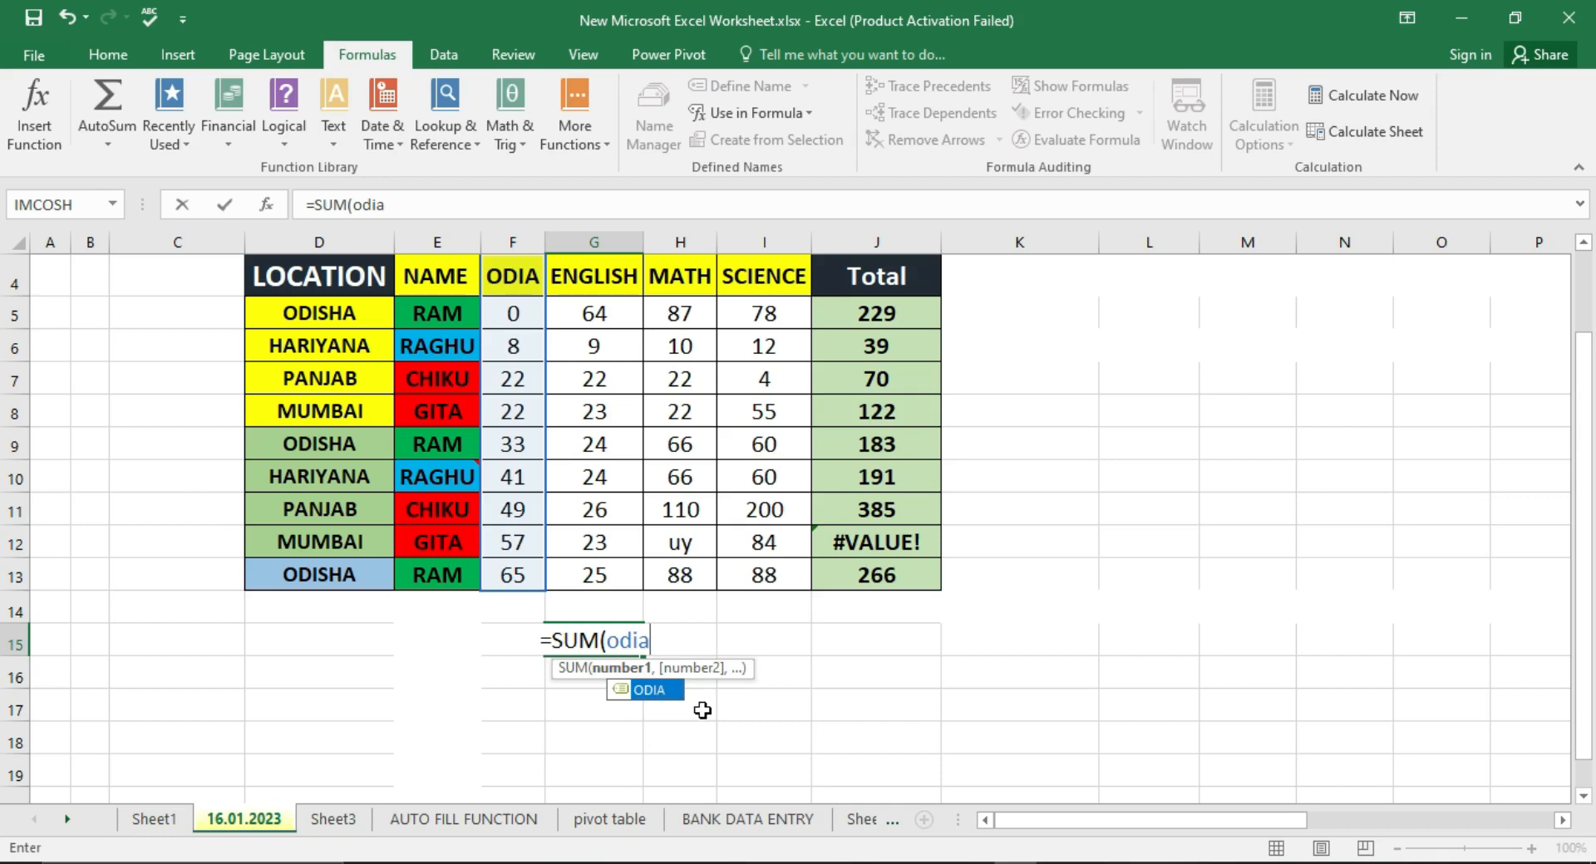
key("Tab")
type(")")
key("Return")
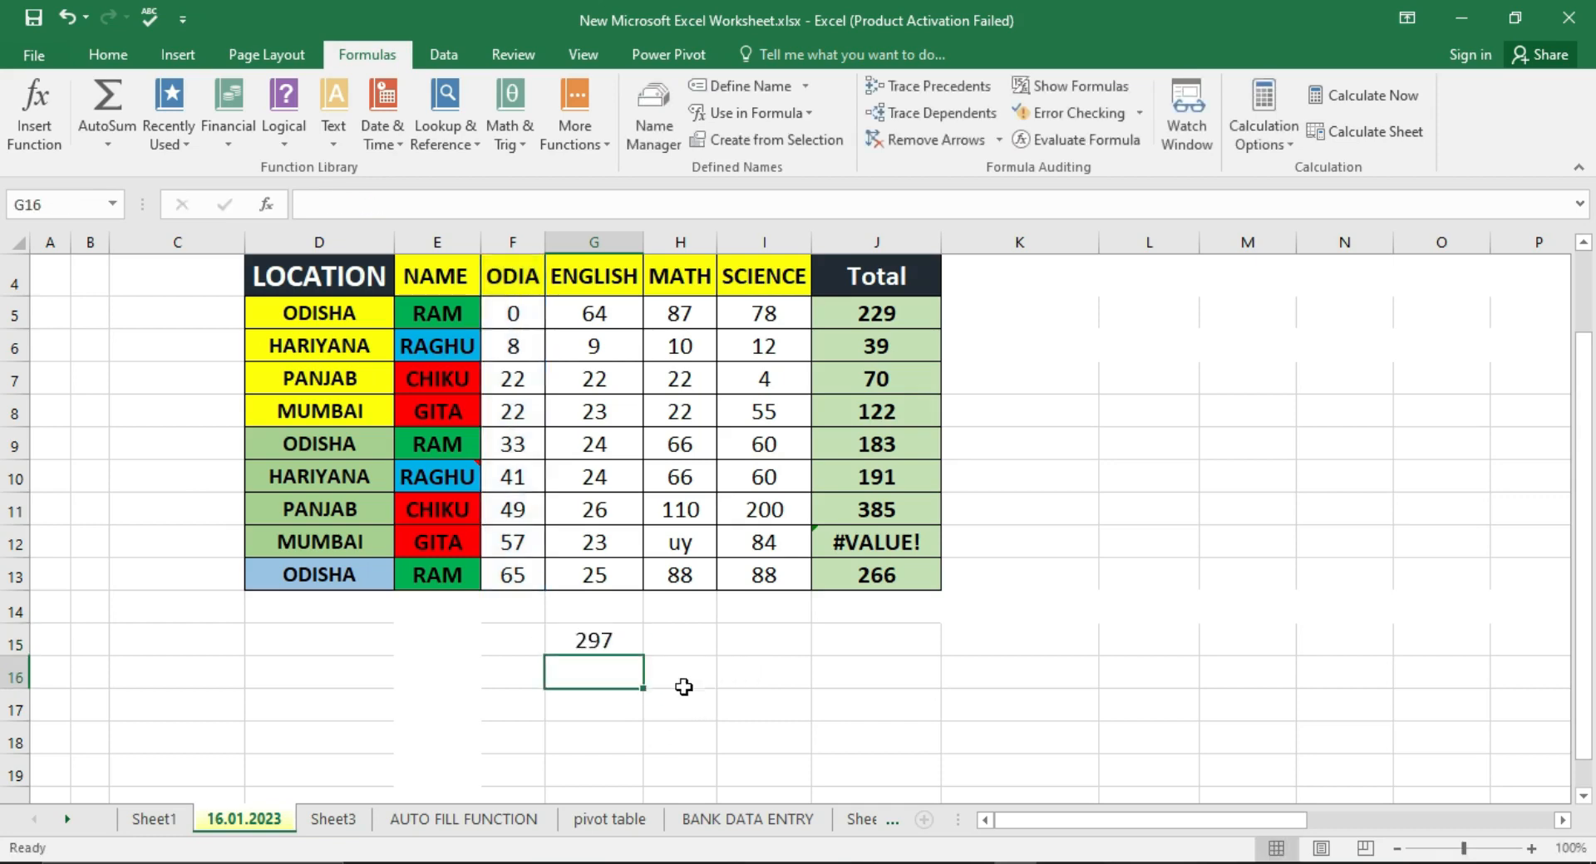
- Check the formula in cell G15 against the ODIA marks in F5:F13
left_click(627, 641)
left_click(529, 316)
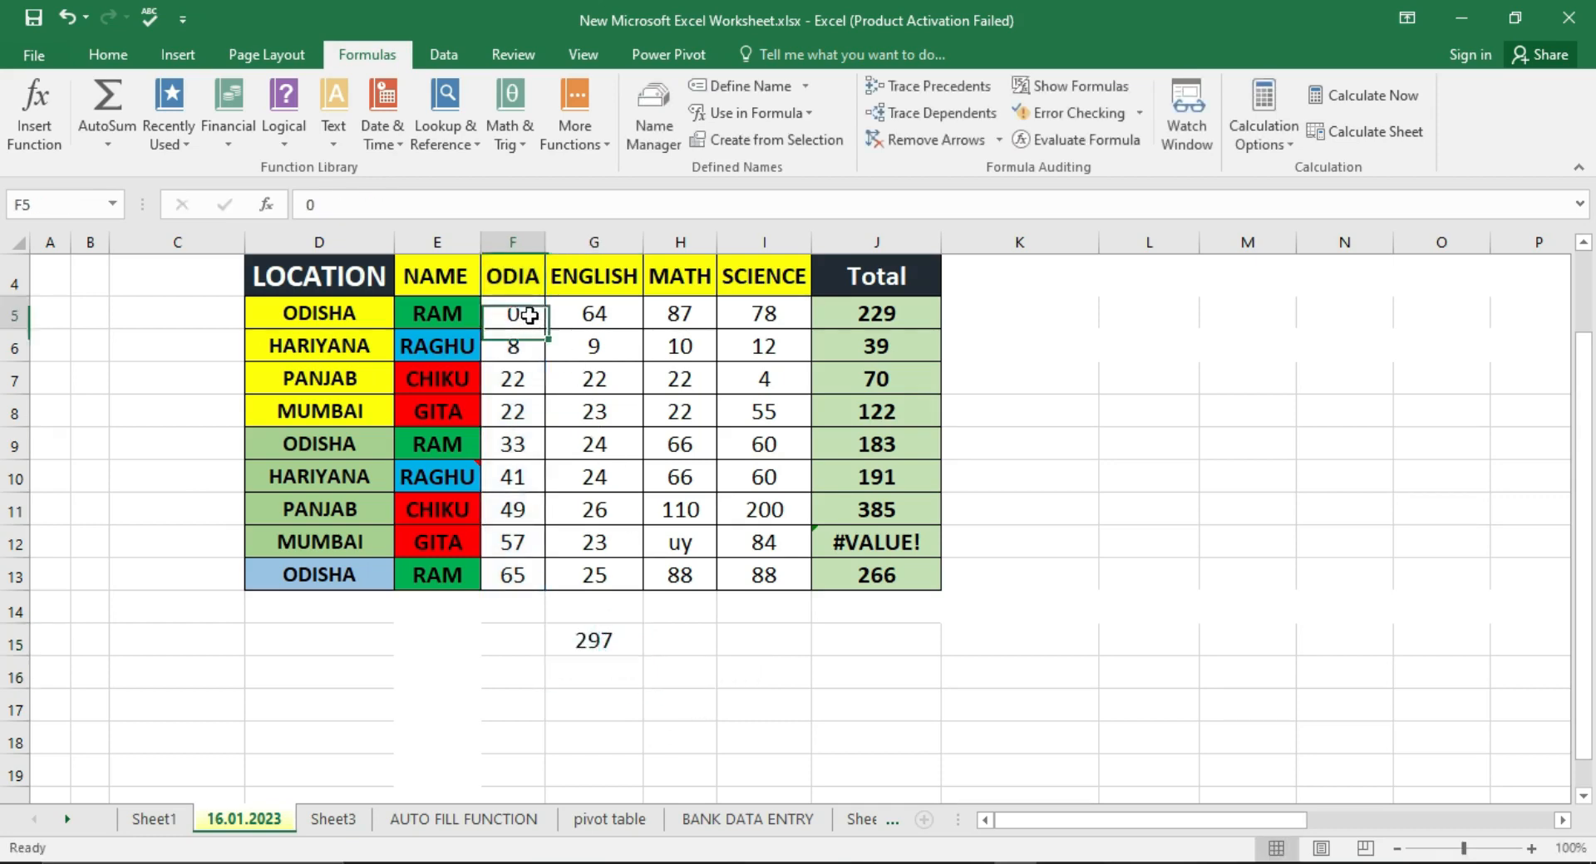
left_click_drag(529, 316, 523, 574)
left_click(620, 655)
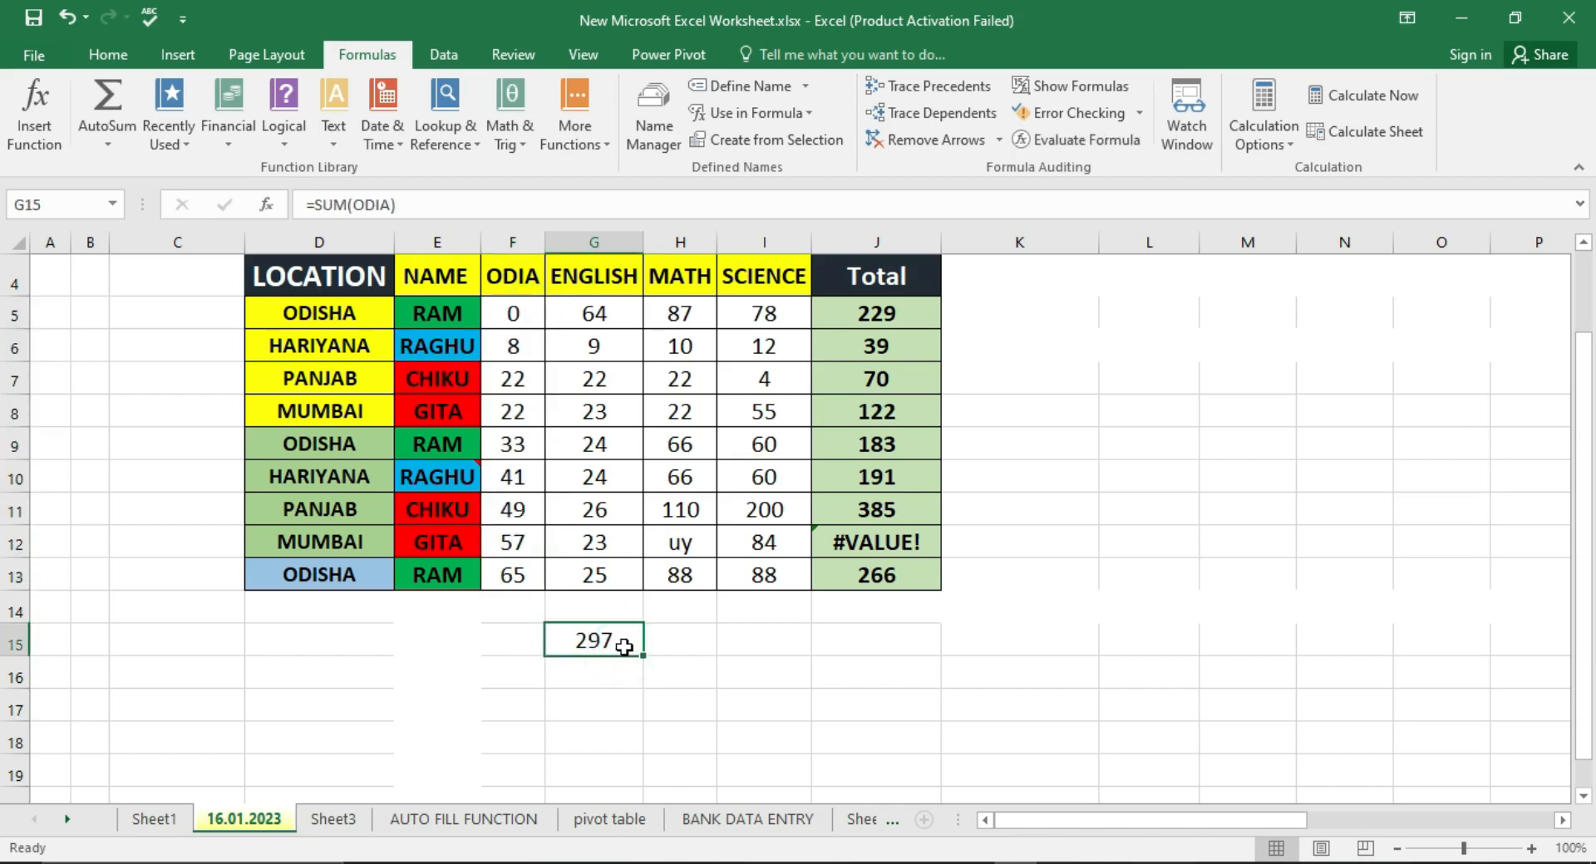
- Define the name ENGLISH with Workbook scope for the range G4:G13
scroll(624, 647, "up", 1)
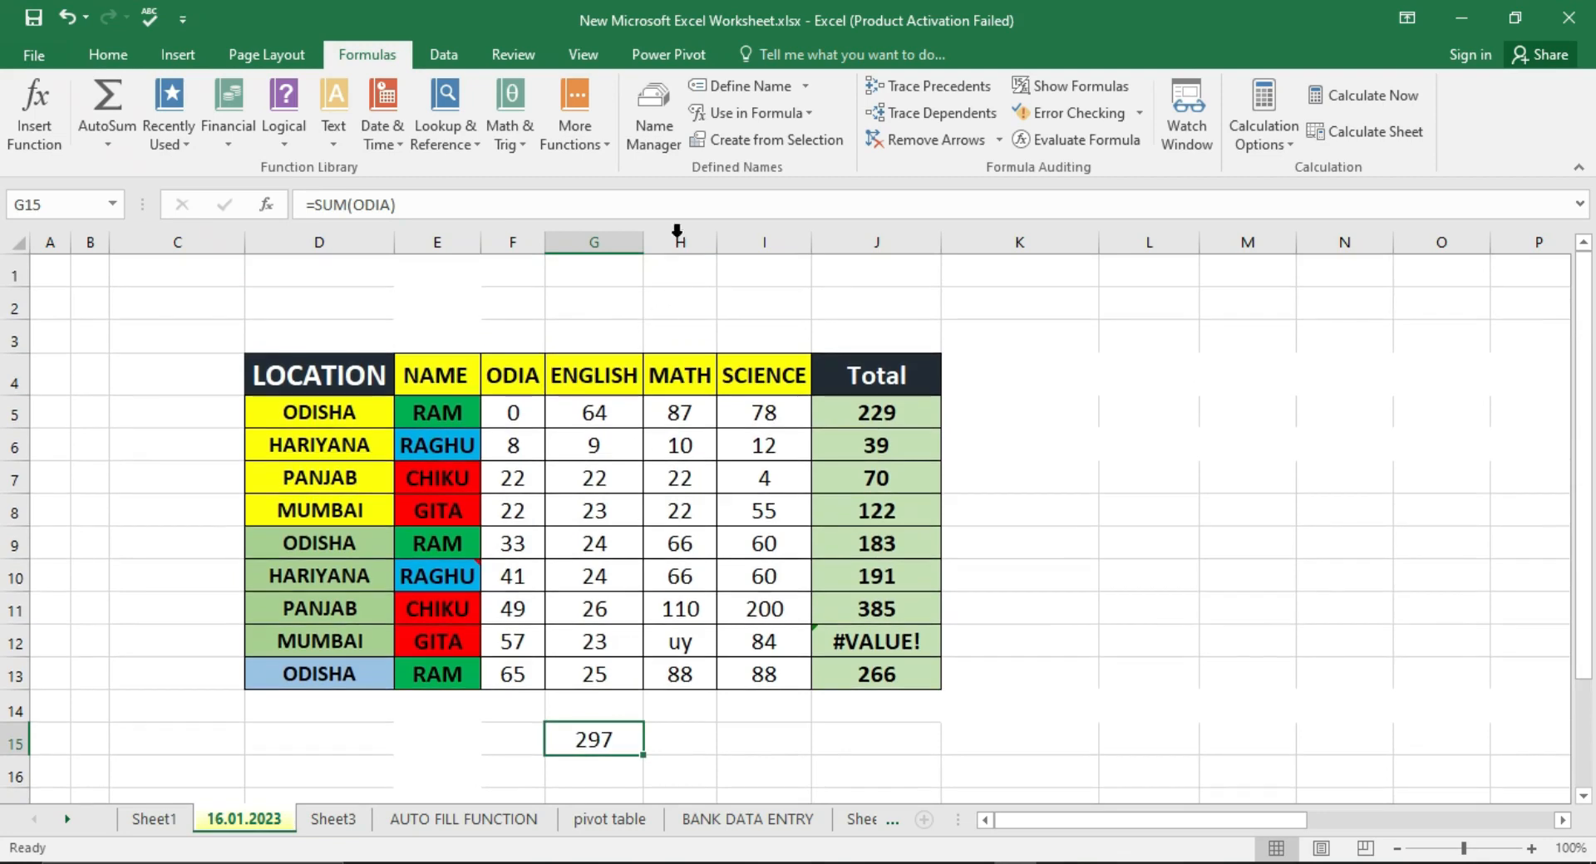
left_click_drag(592, 378, 594, 674)
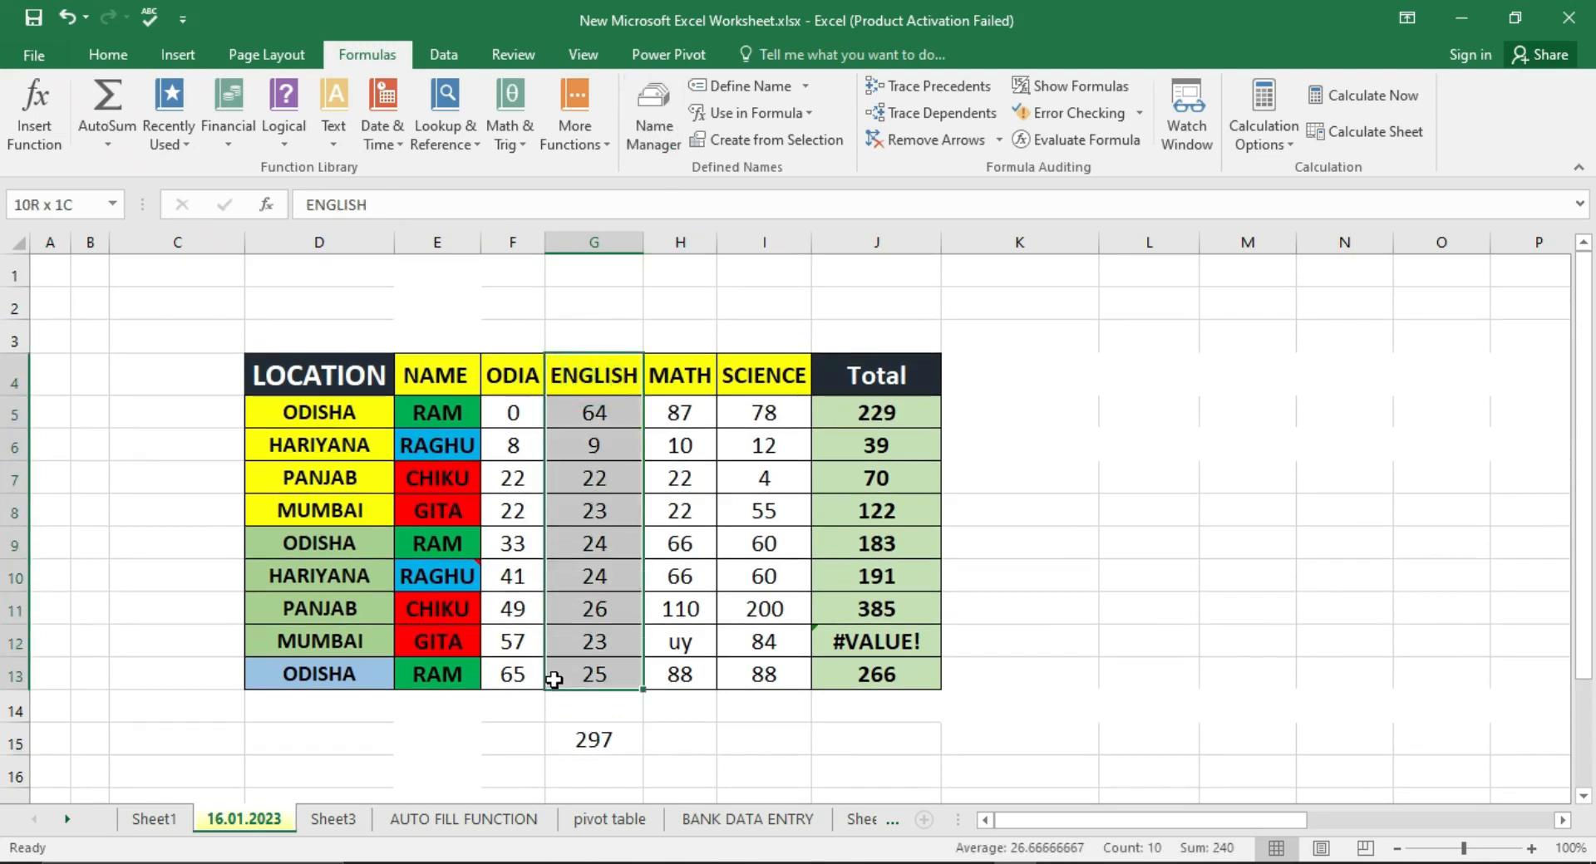
left_click(772, 97)
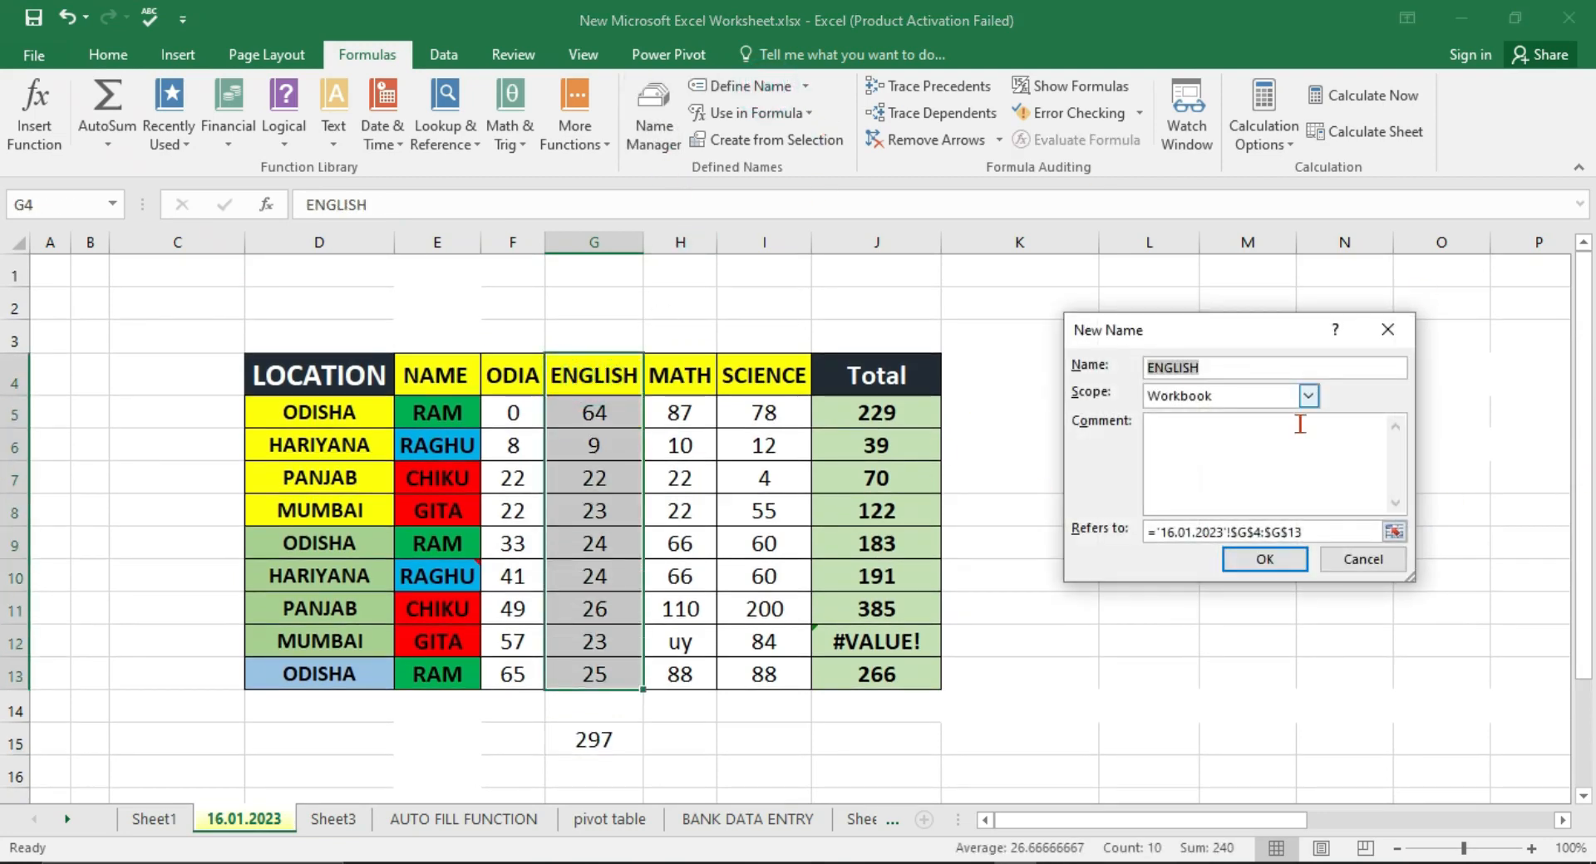
left_click(1274, 560)
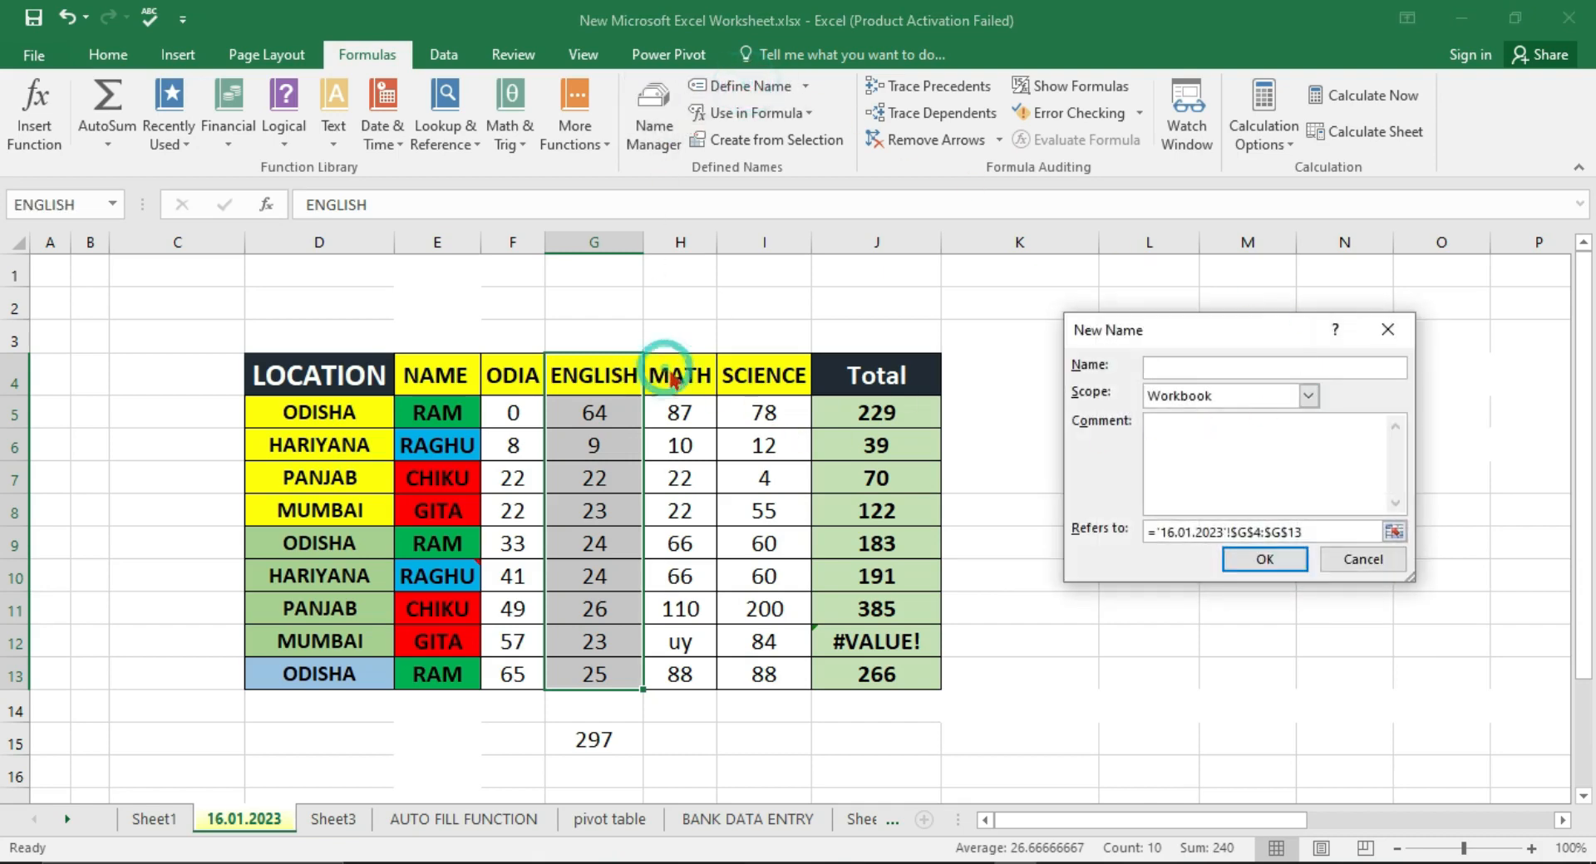
- Try to define the name math with Workbook scope by changing the new name's reference to H4:H13
left_click_drag(1354, 525, 1234, 522)
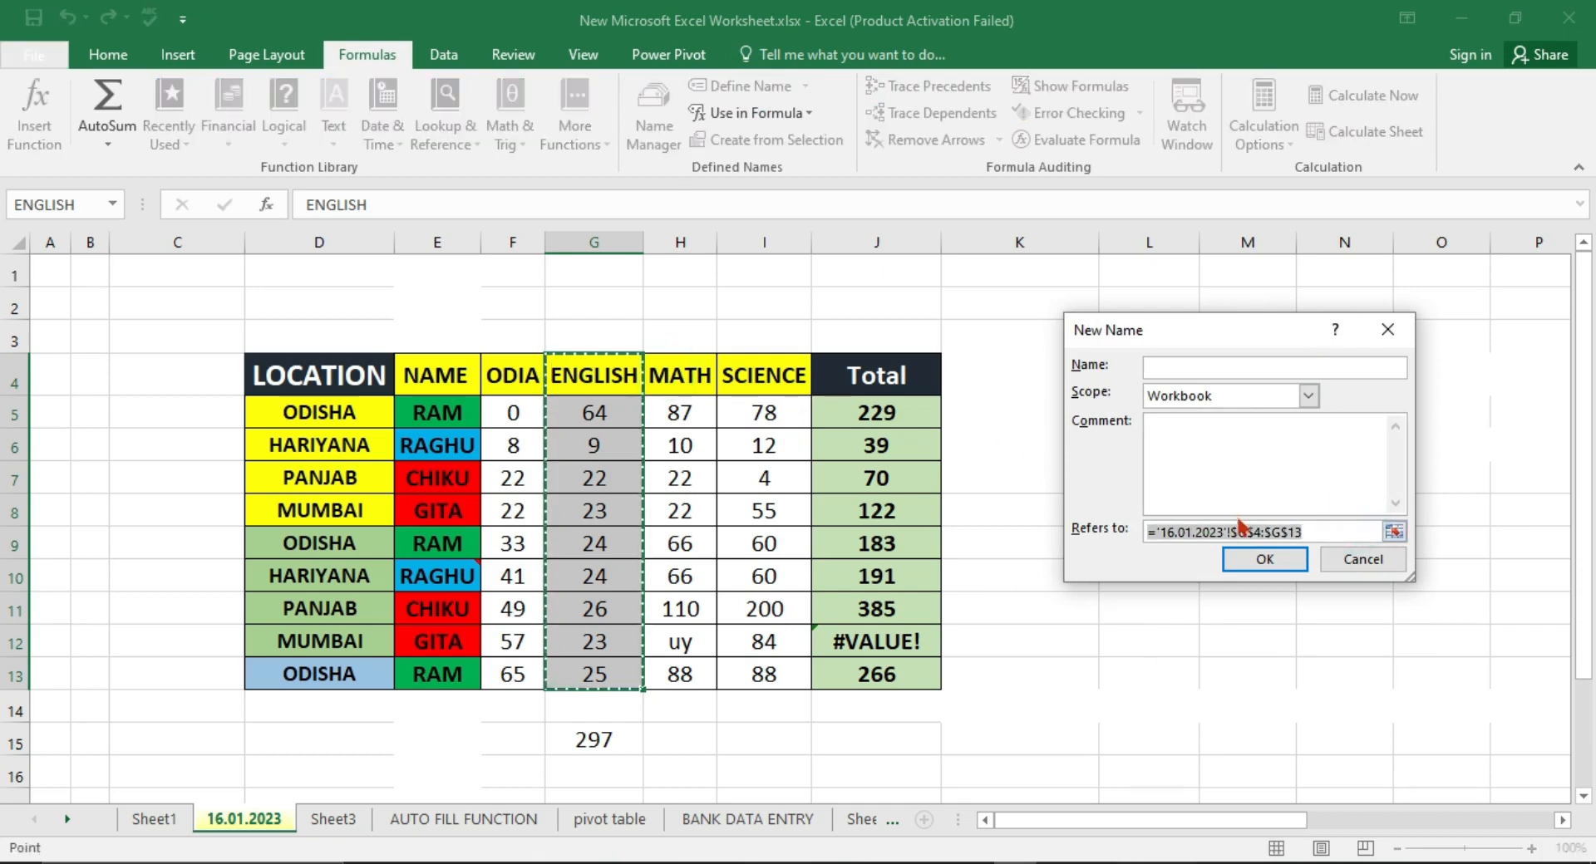
key("BackSpace")
left_click_drag(690, 374, 680, 675)
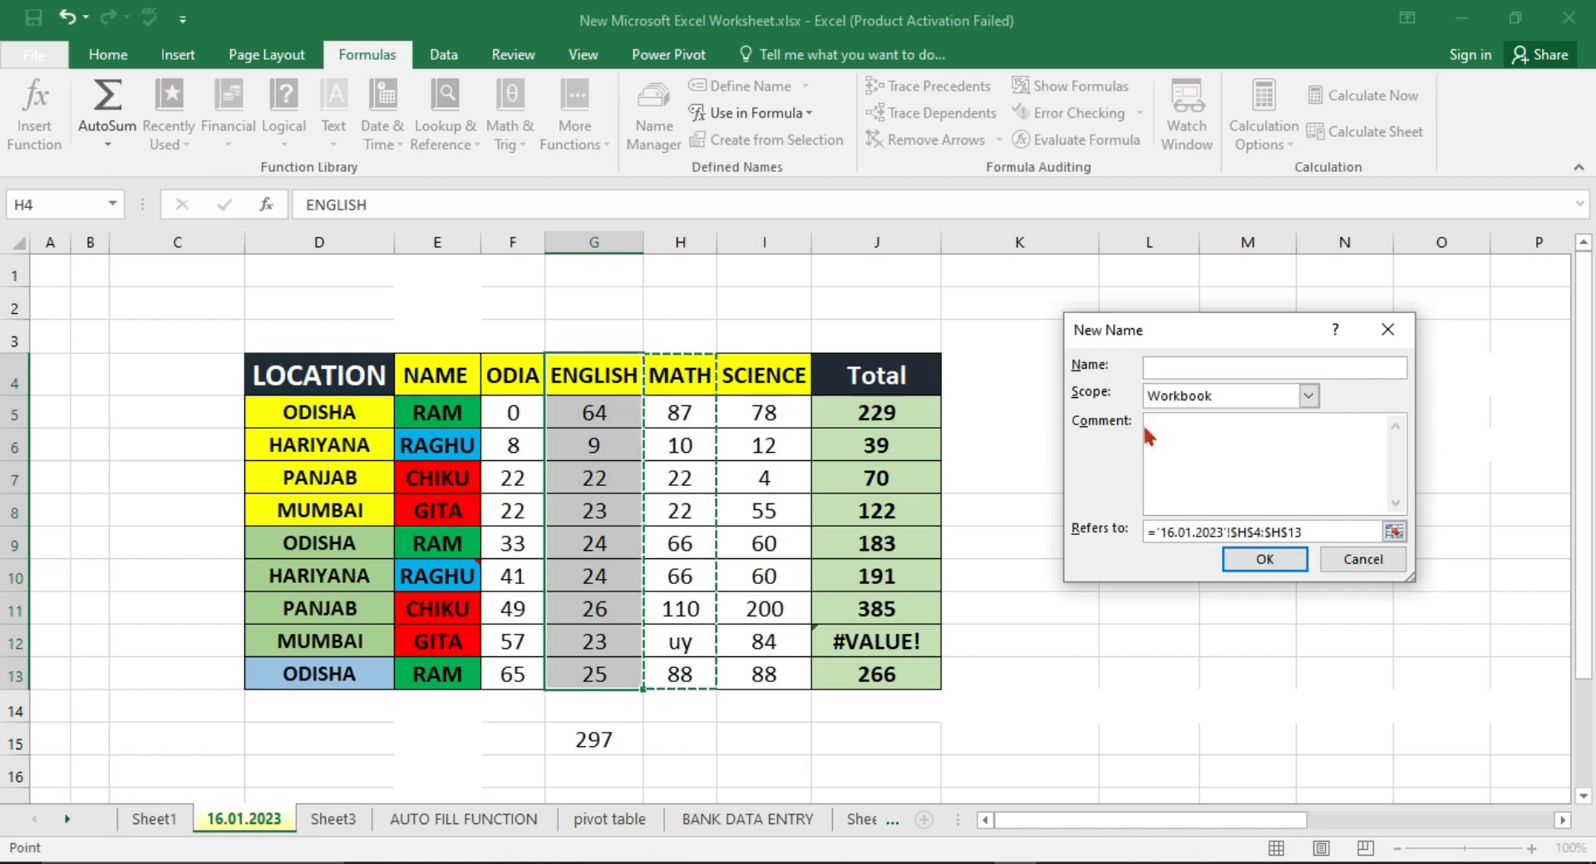
left_click(1179, 366)
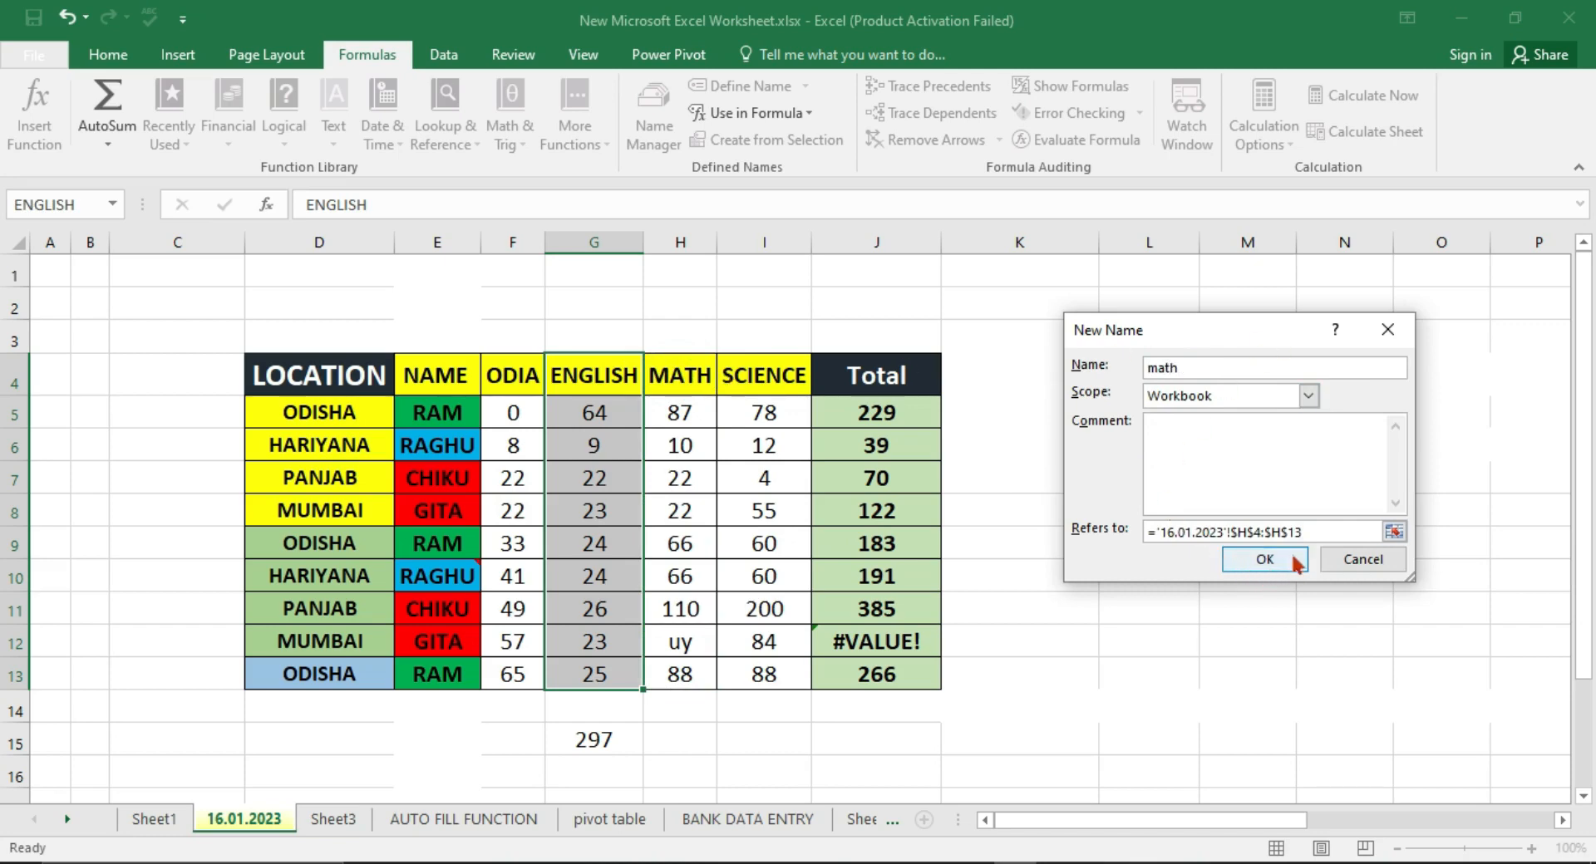
left_click(1265, 558)
- Select the MATH column H4:H13 with its header and define the name MATH for it with Workbook scope
mouse_move(697, 379)
left_mouse_down()
mouse_move(674, 524)
mouse_move(686, 673)
left_mouse_up()
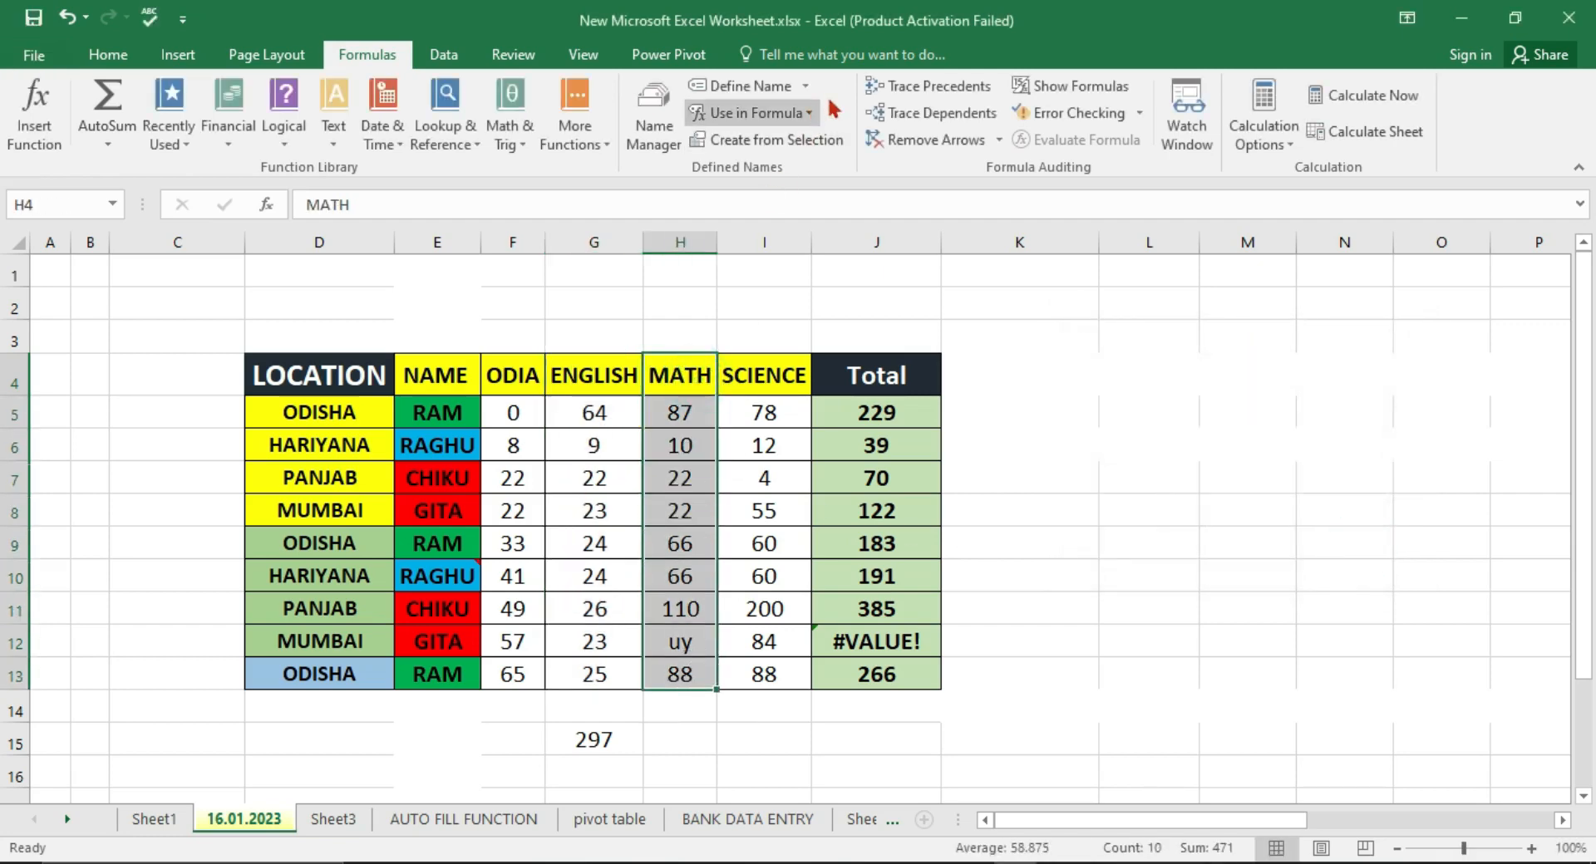
left_click(932, 87)
left_click(1163, 414)
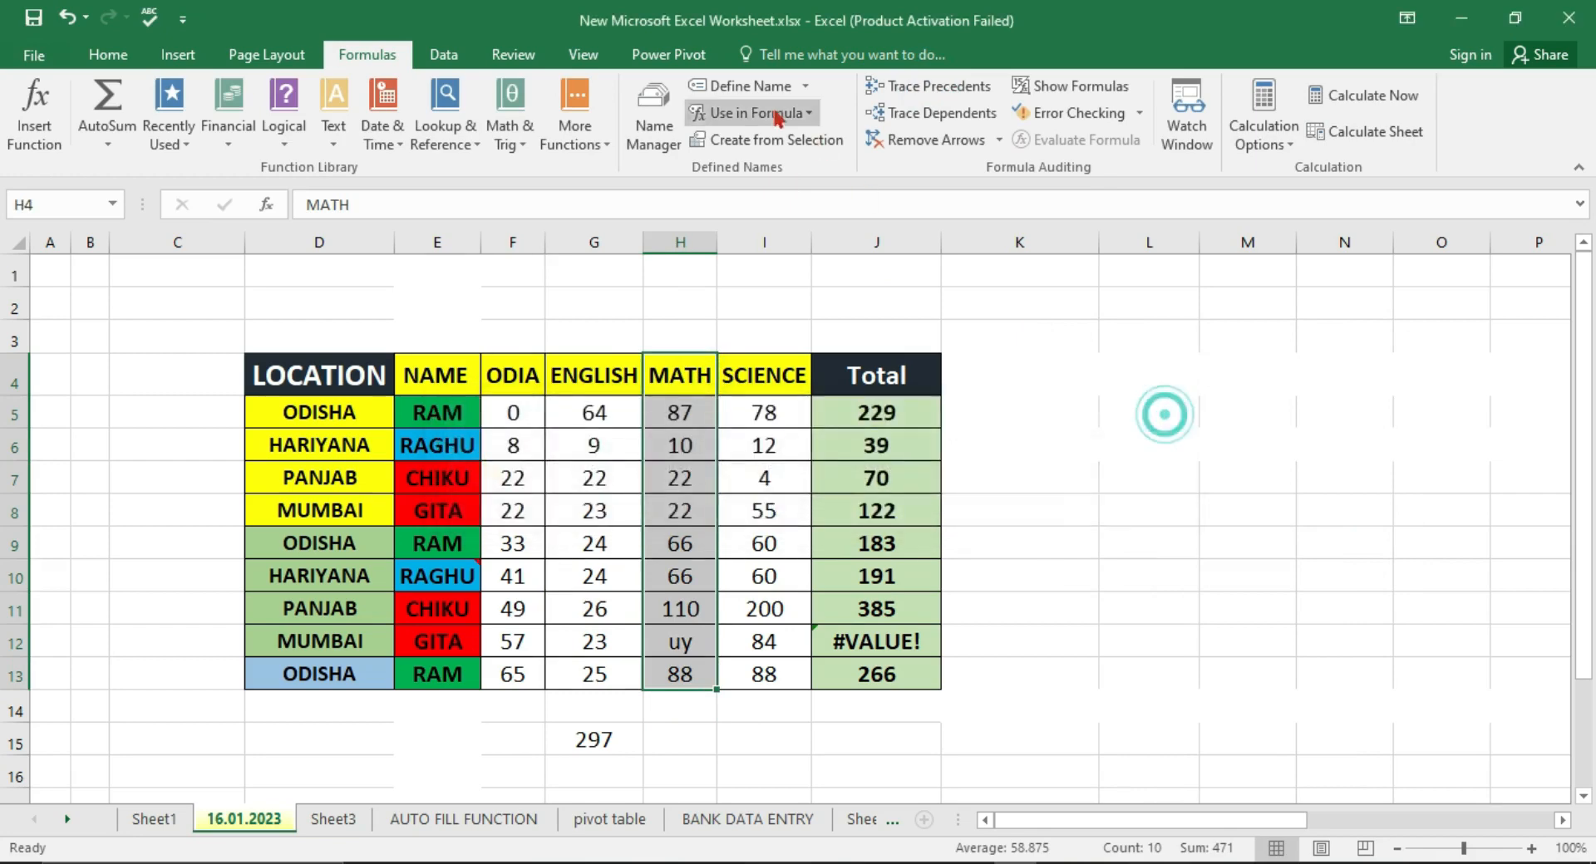
left_click(748, 85)
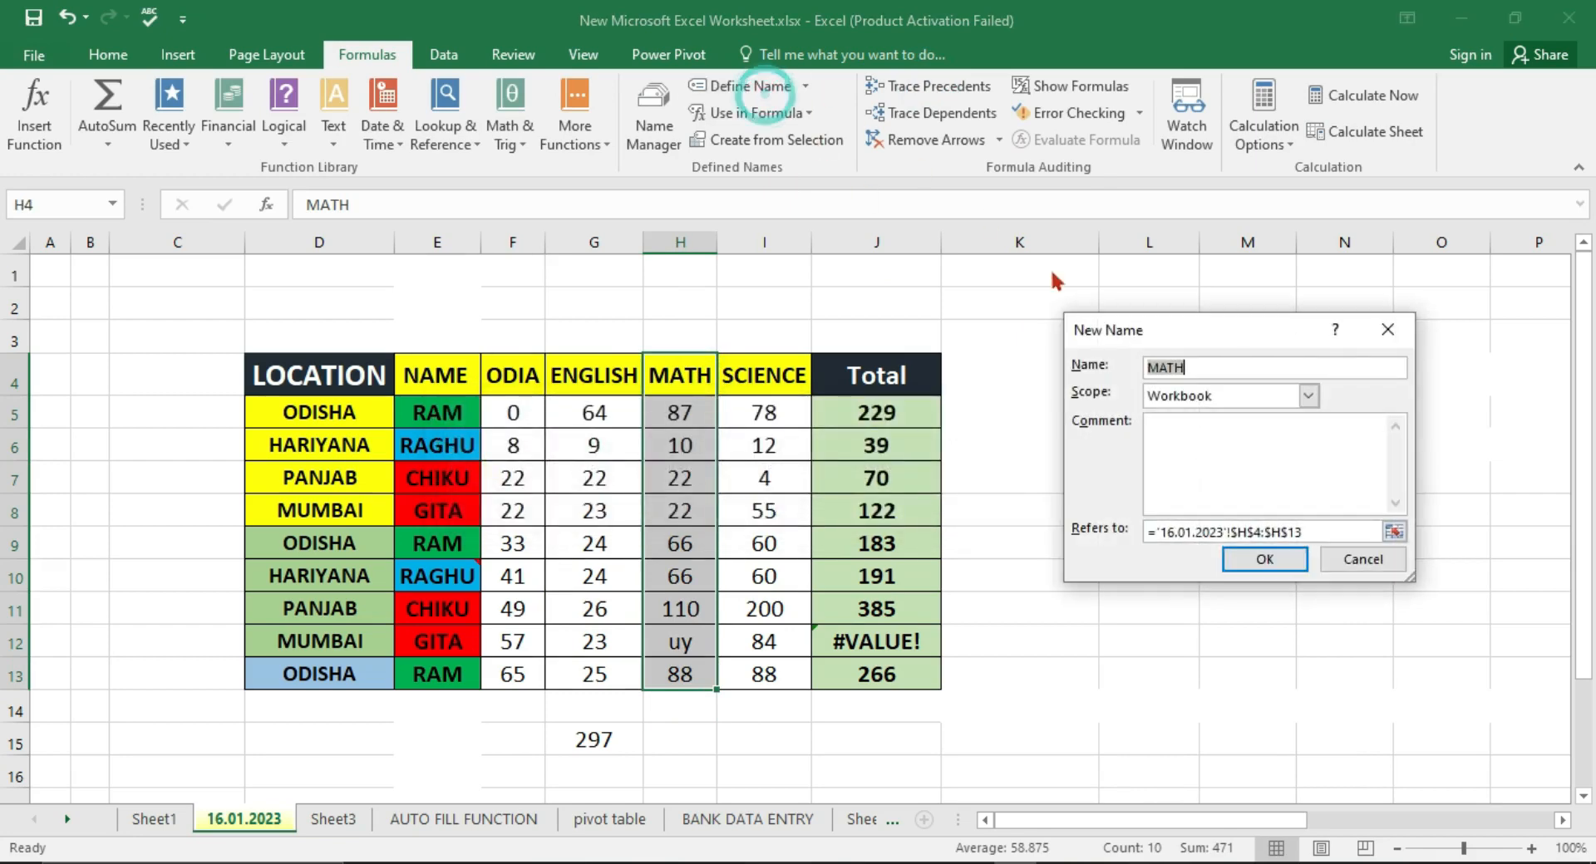
left_click(1262, 562)
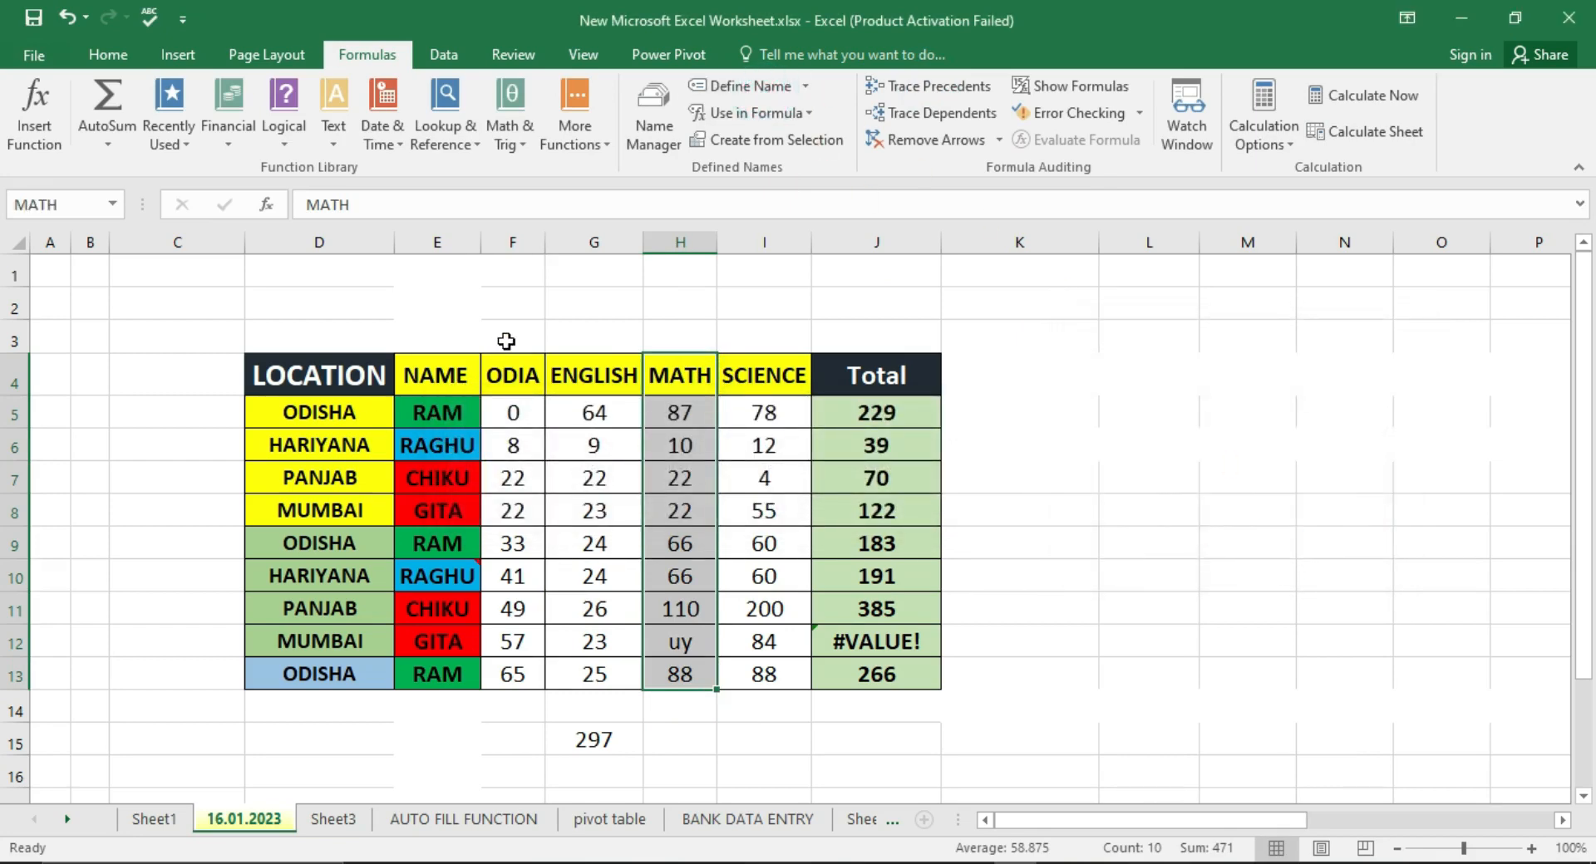
- Review the defined names in the Name Manager, including the edit form for ENGLISH, the new-name form and the filter options
left_click(664, 154)
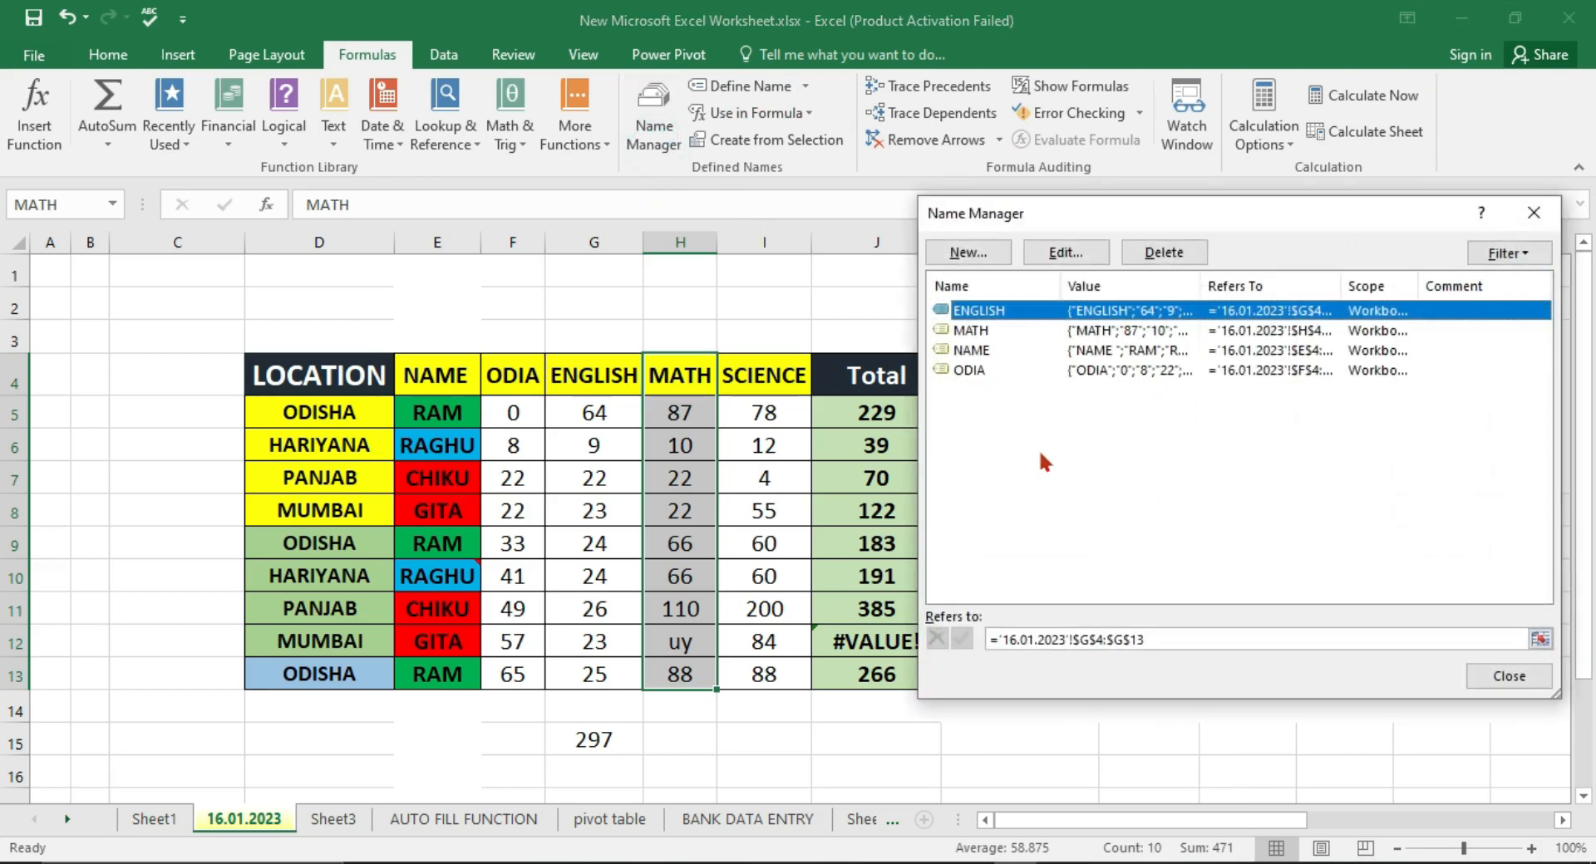
left_click(994, 312)
left_click(1039, 251)
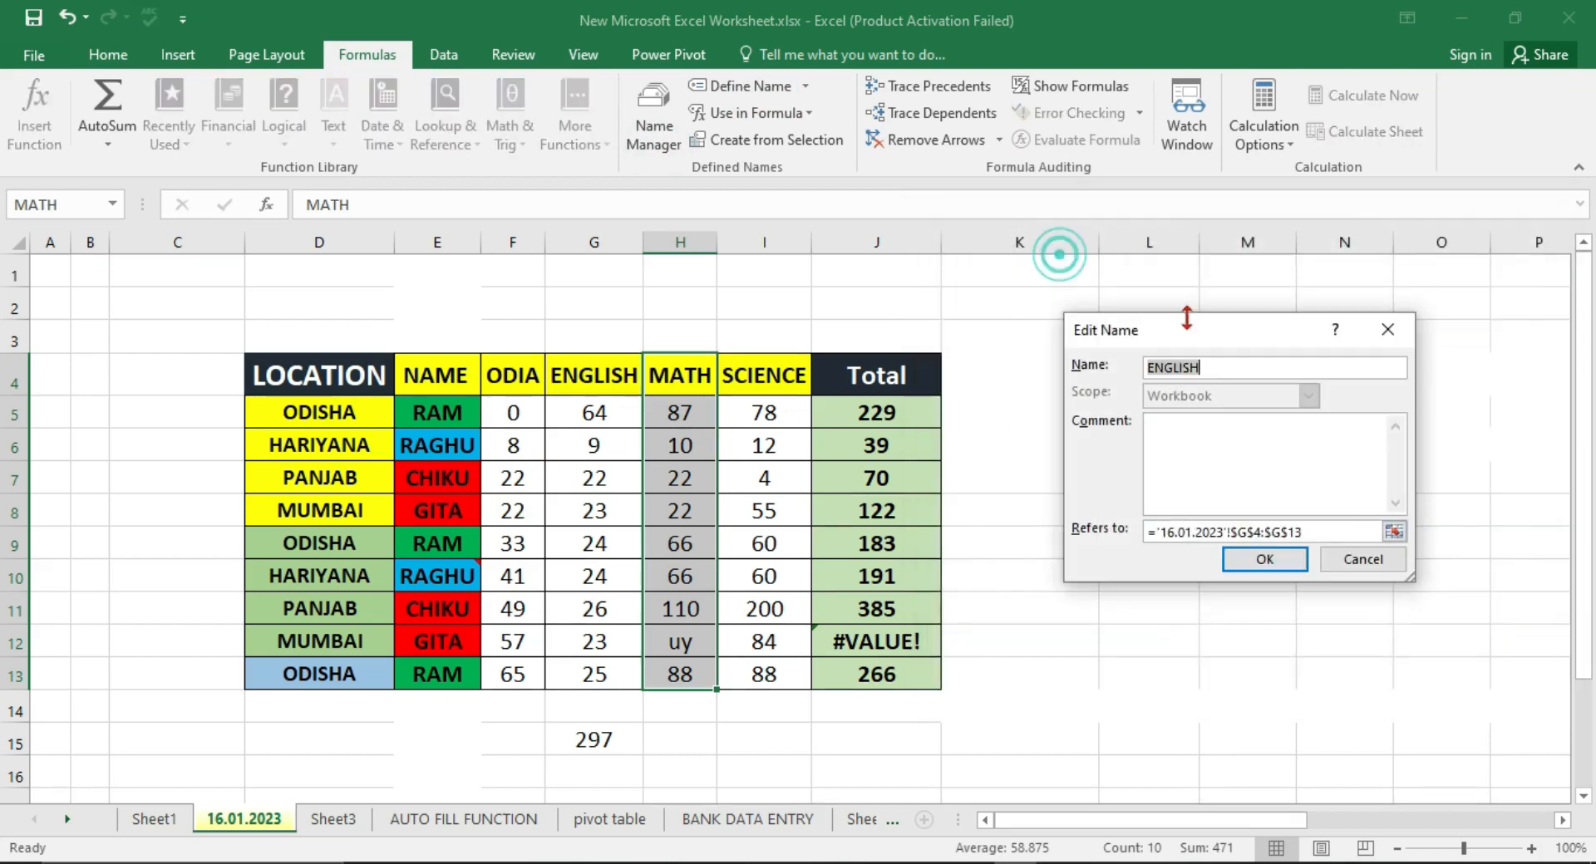
left_click(1387, 329)
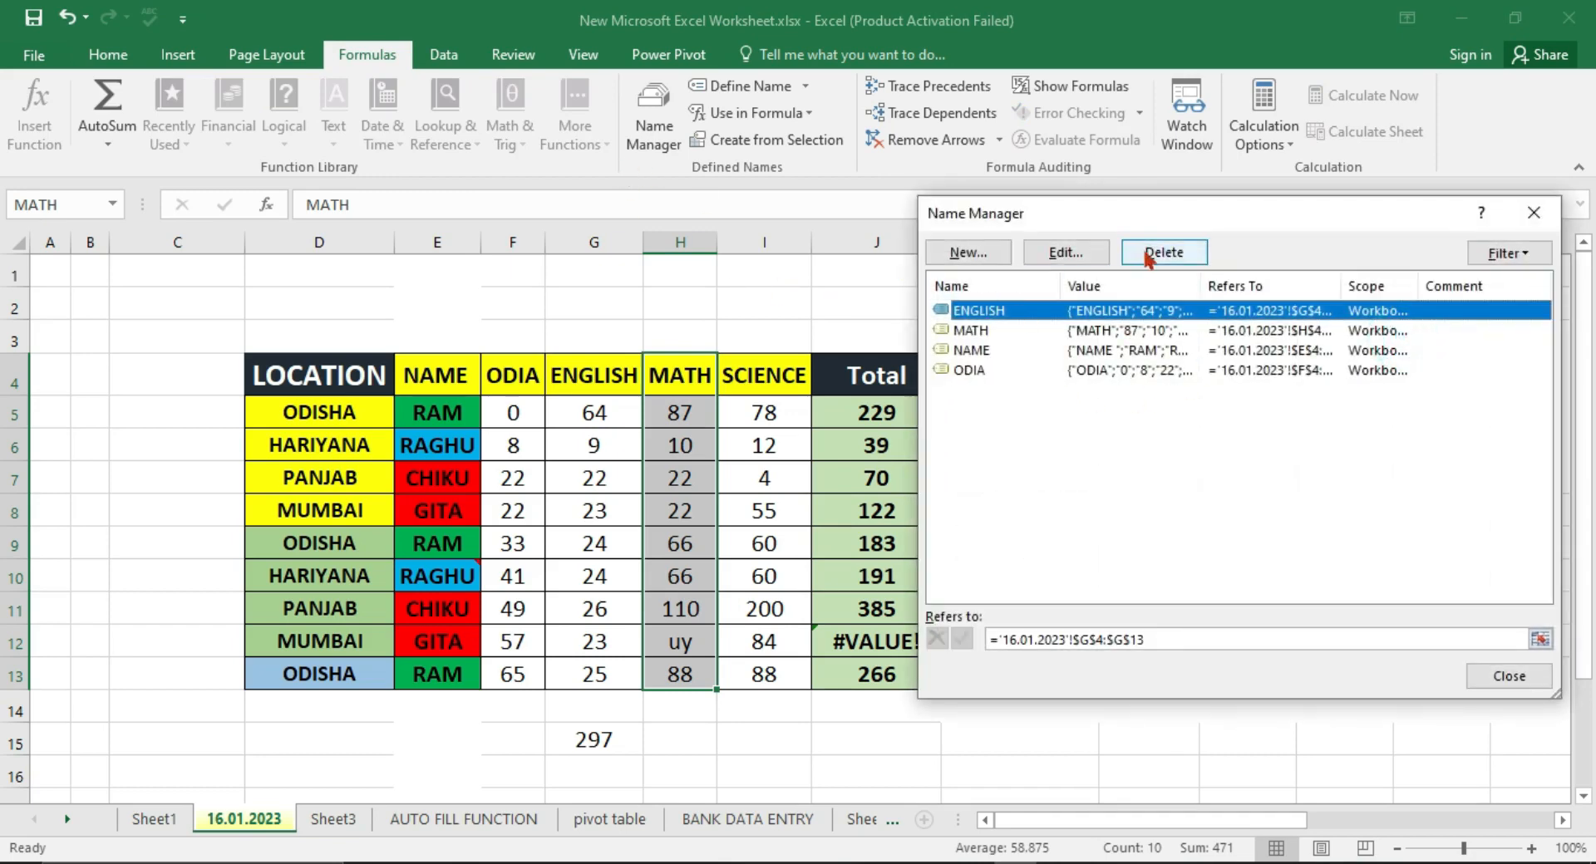
left_click(968, 251)
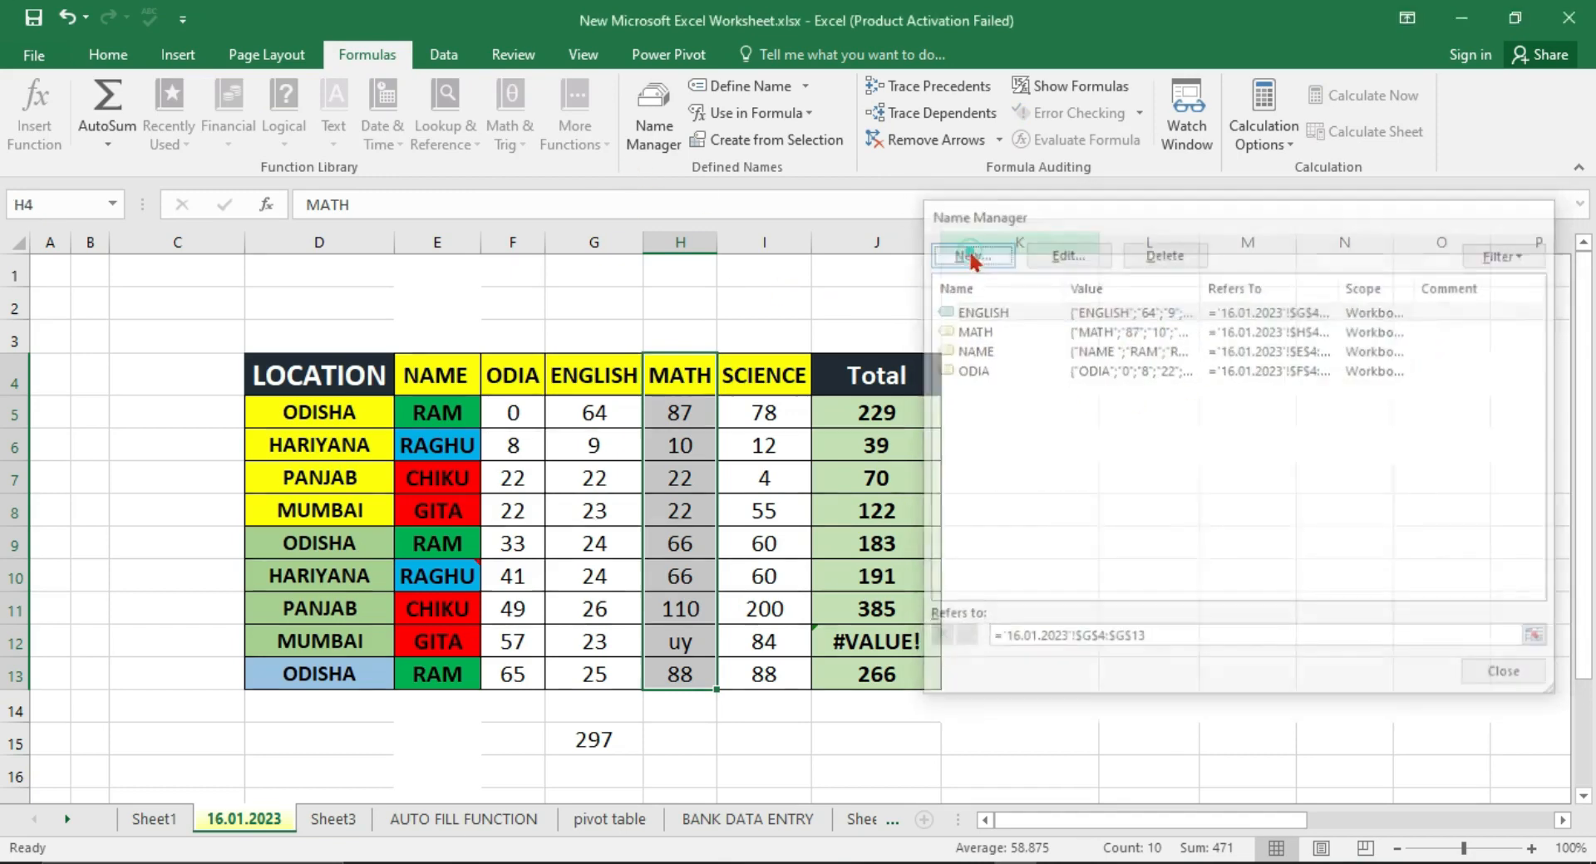
left_click(1387, 329)
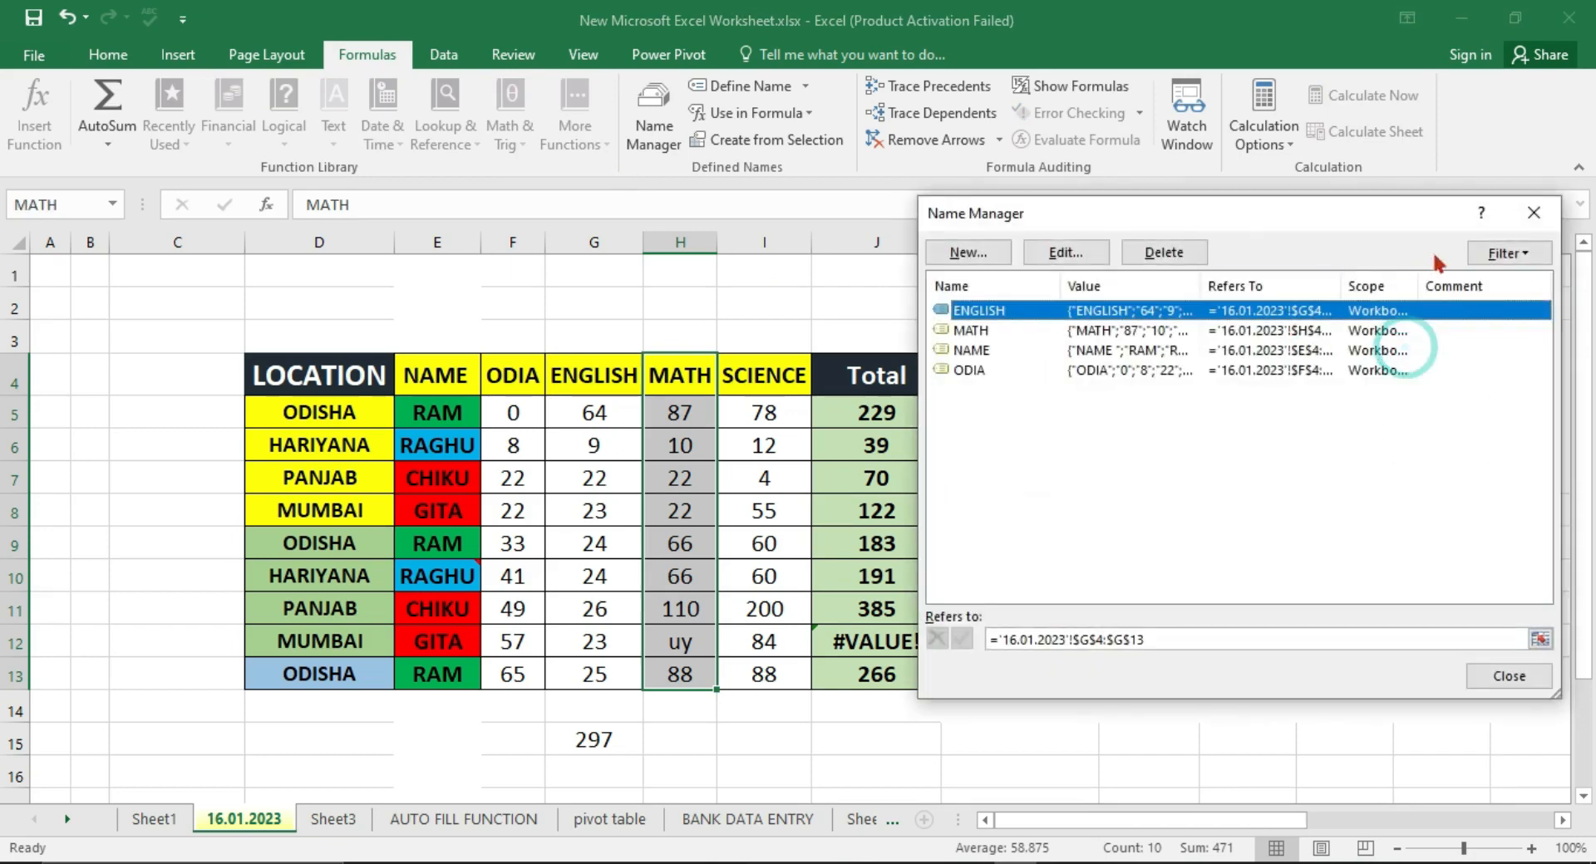
left_click(1509, 253)
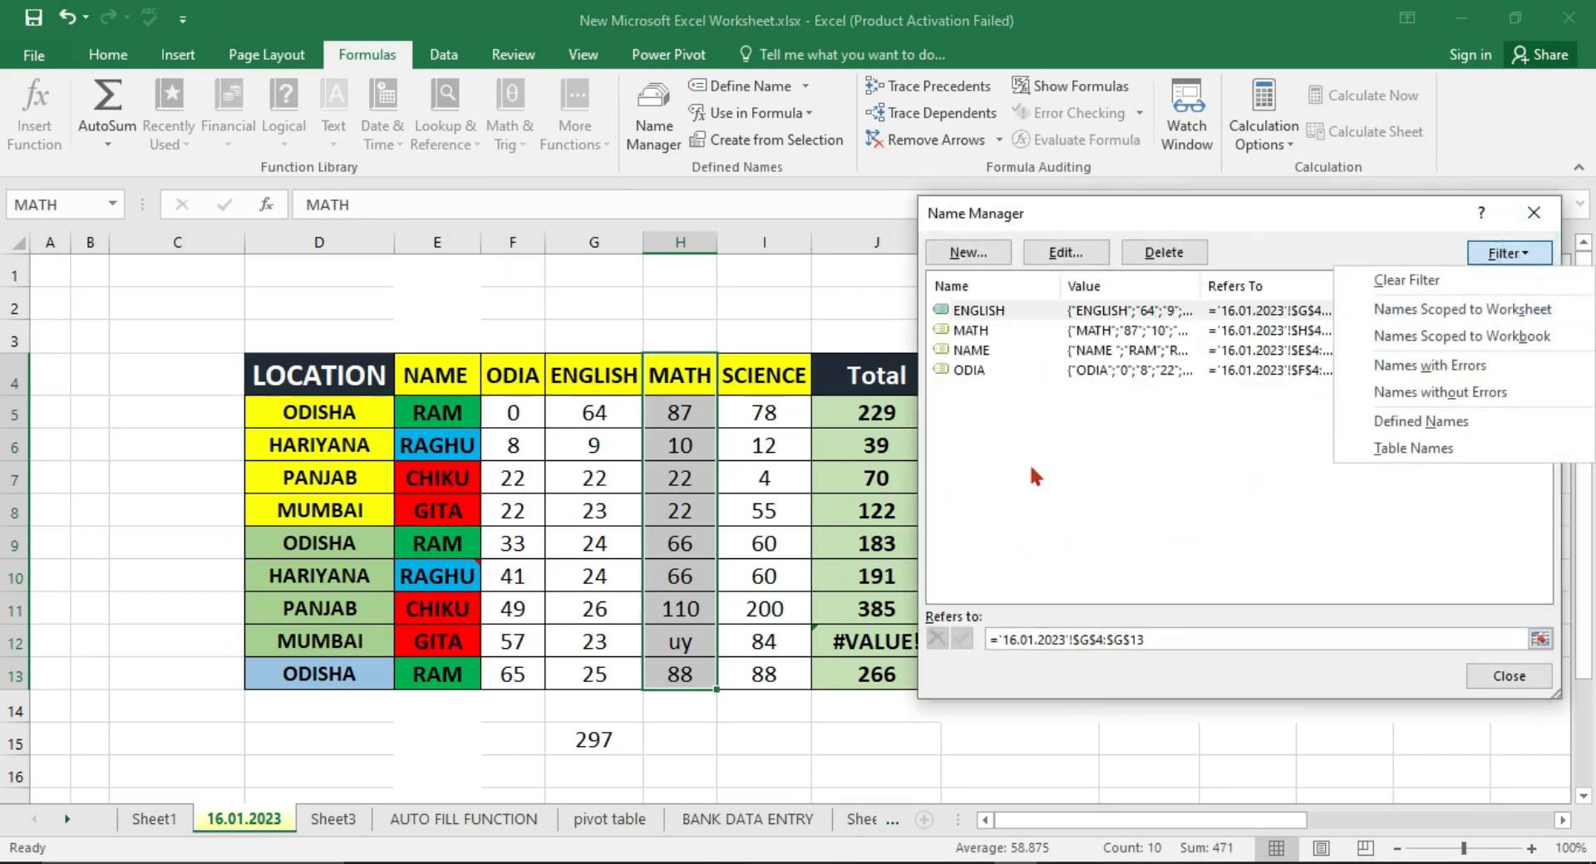
left_click(1534, 212)
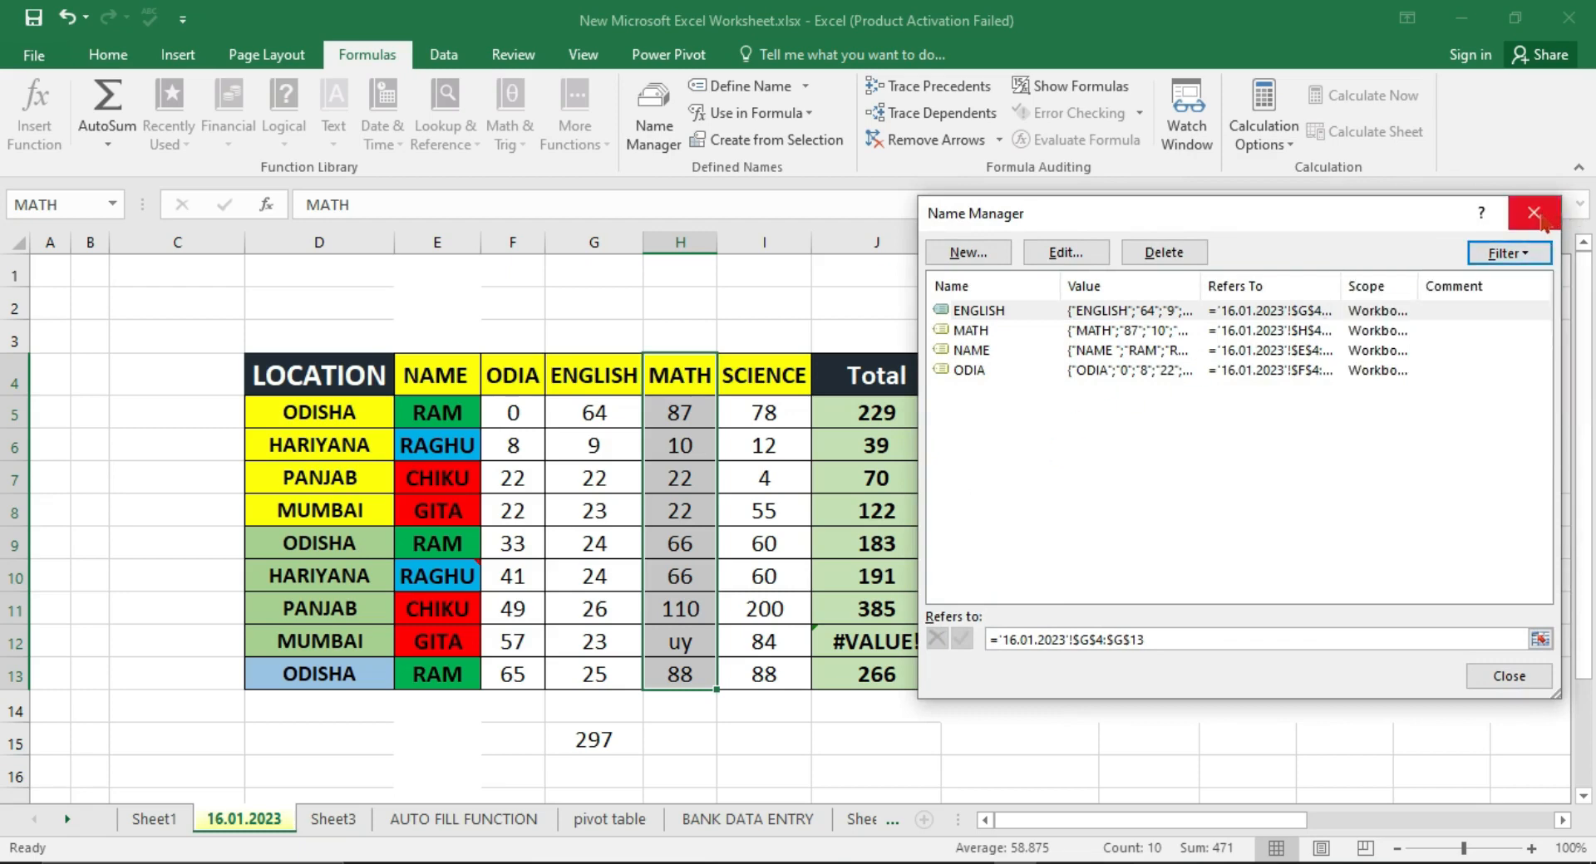
left_click(1534, 213)
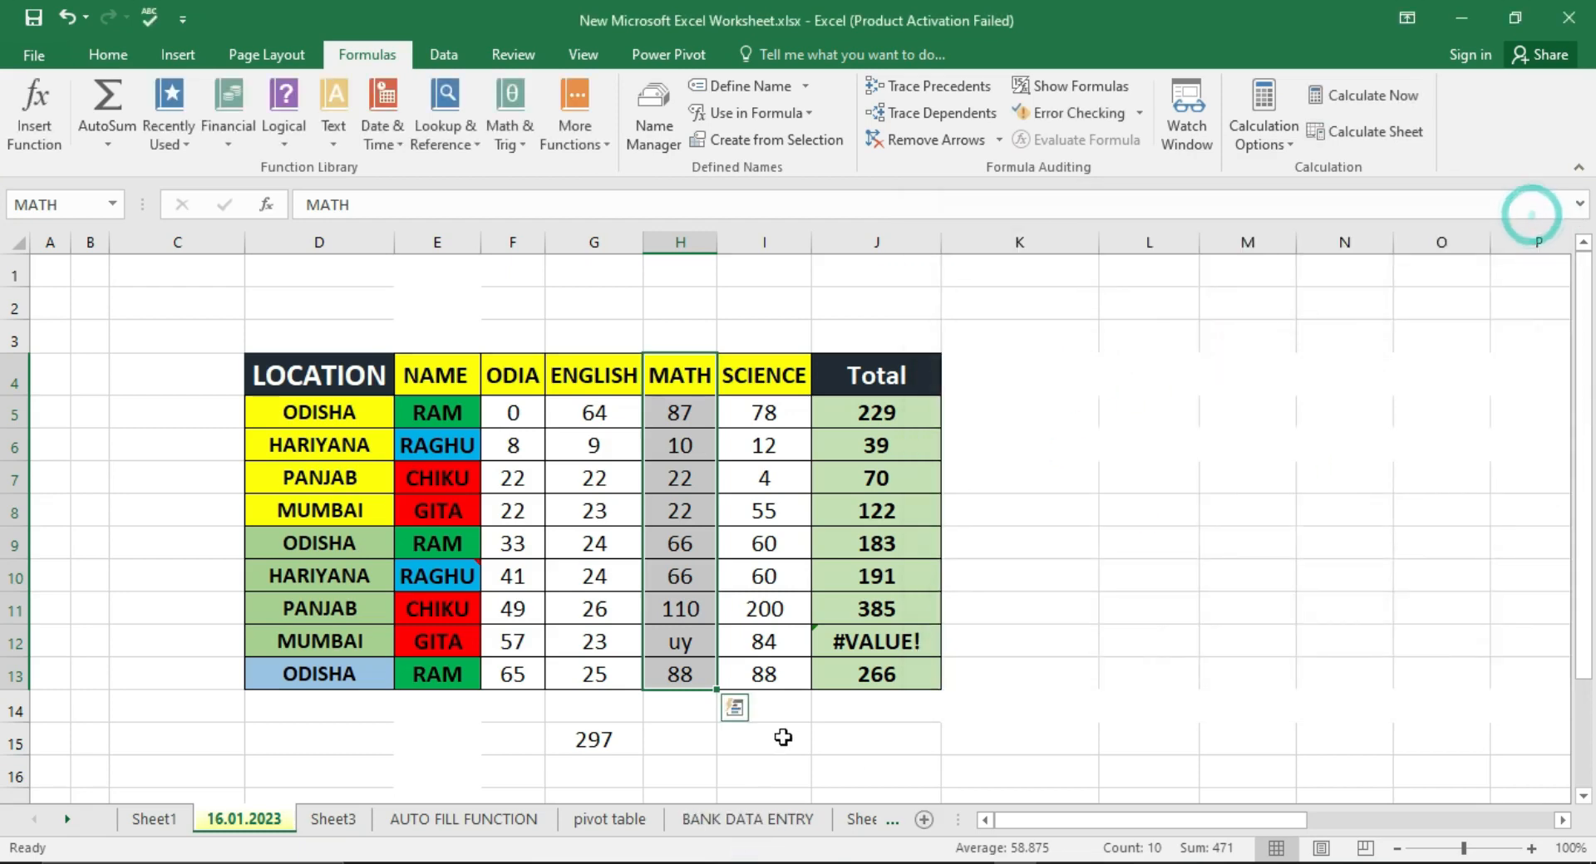
left_click(766, 740)
scroll(895, 722, "down", 1)
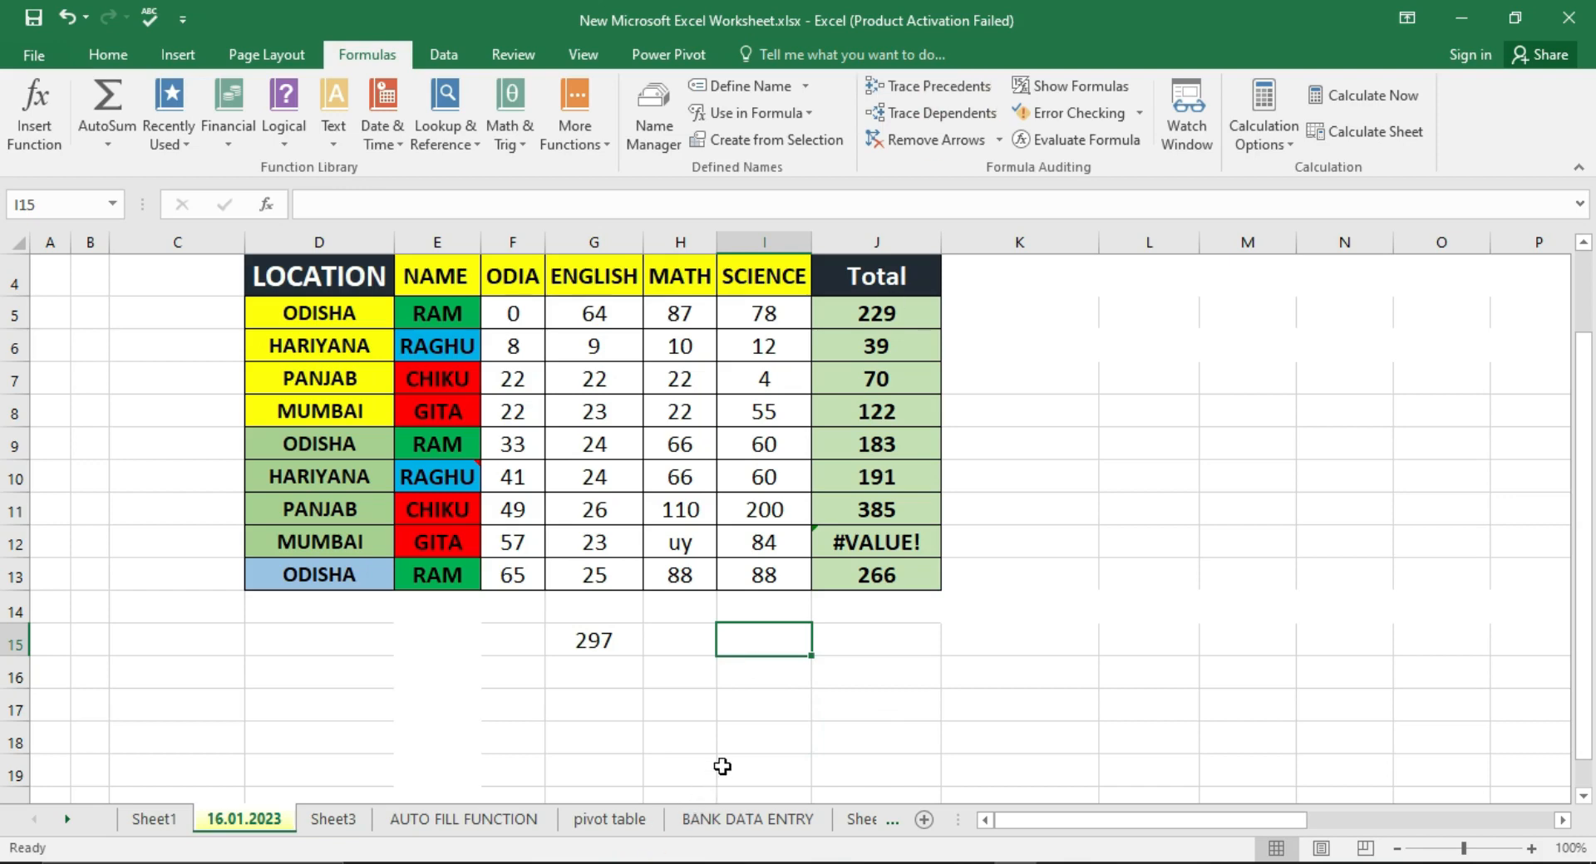
scroll(719, 764, "down", 1)
scroll(713, 774, "up", 2)
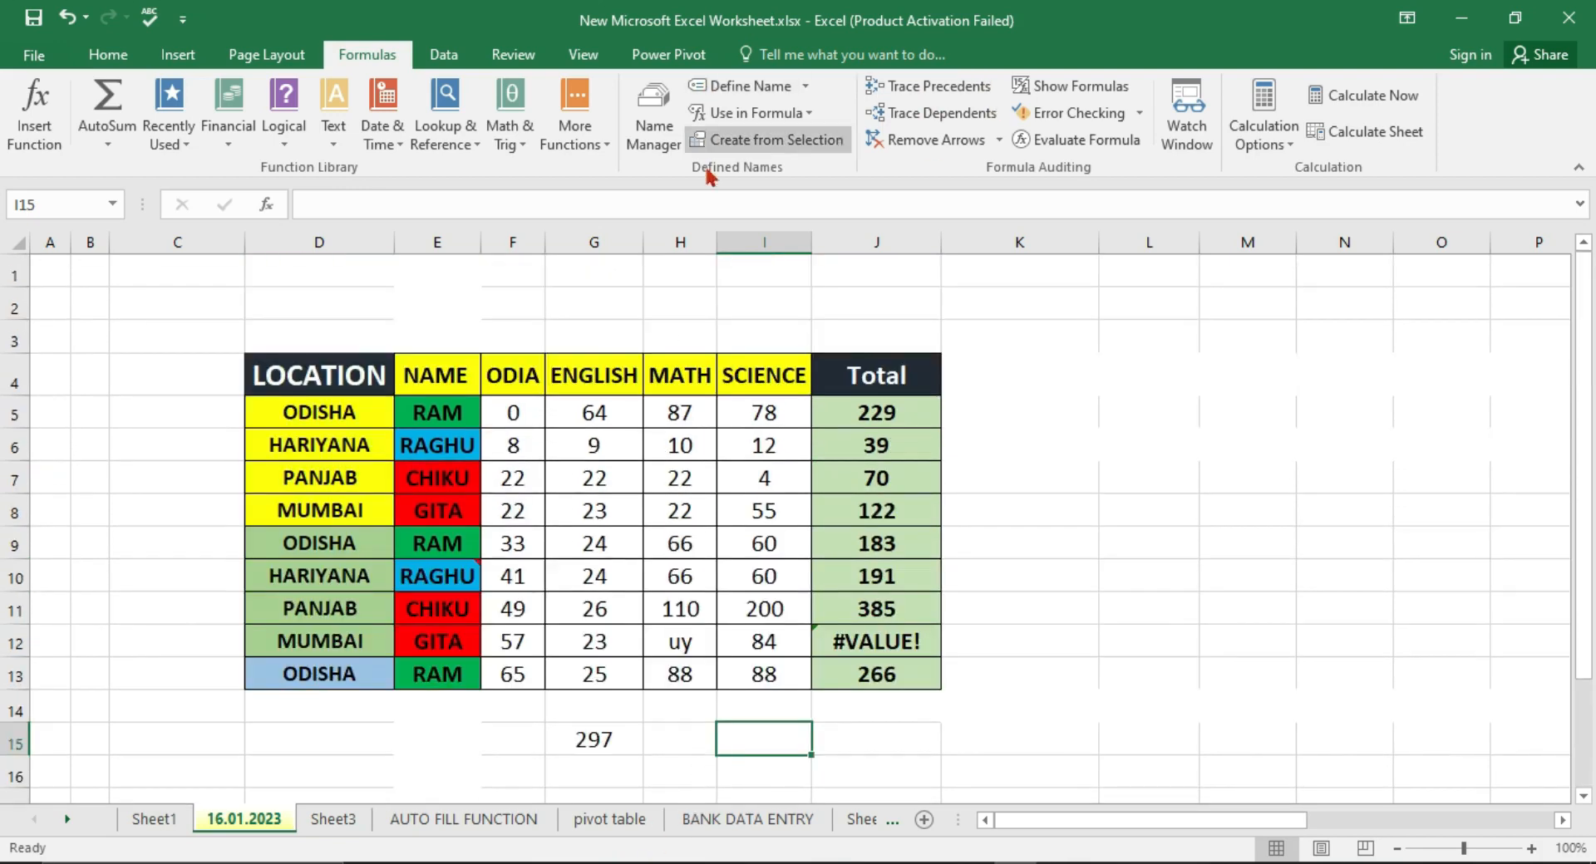
left_click(679, 241)
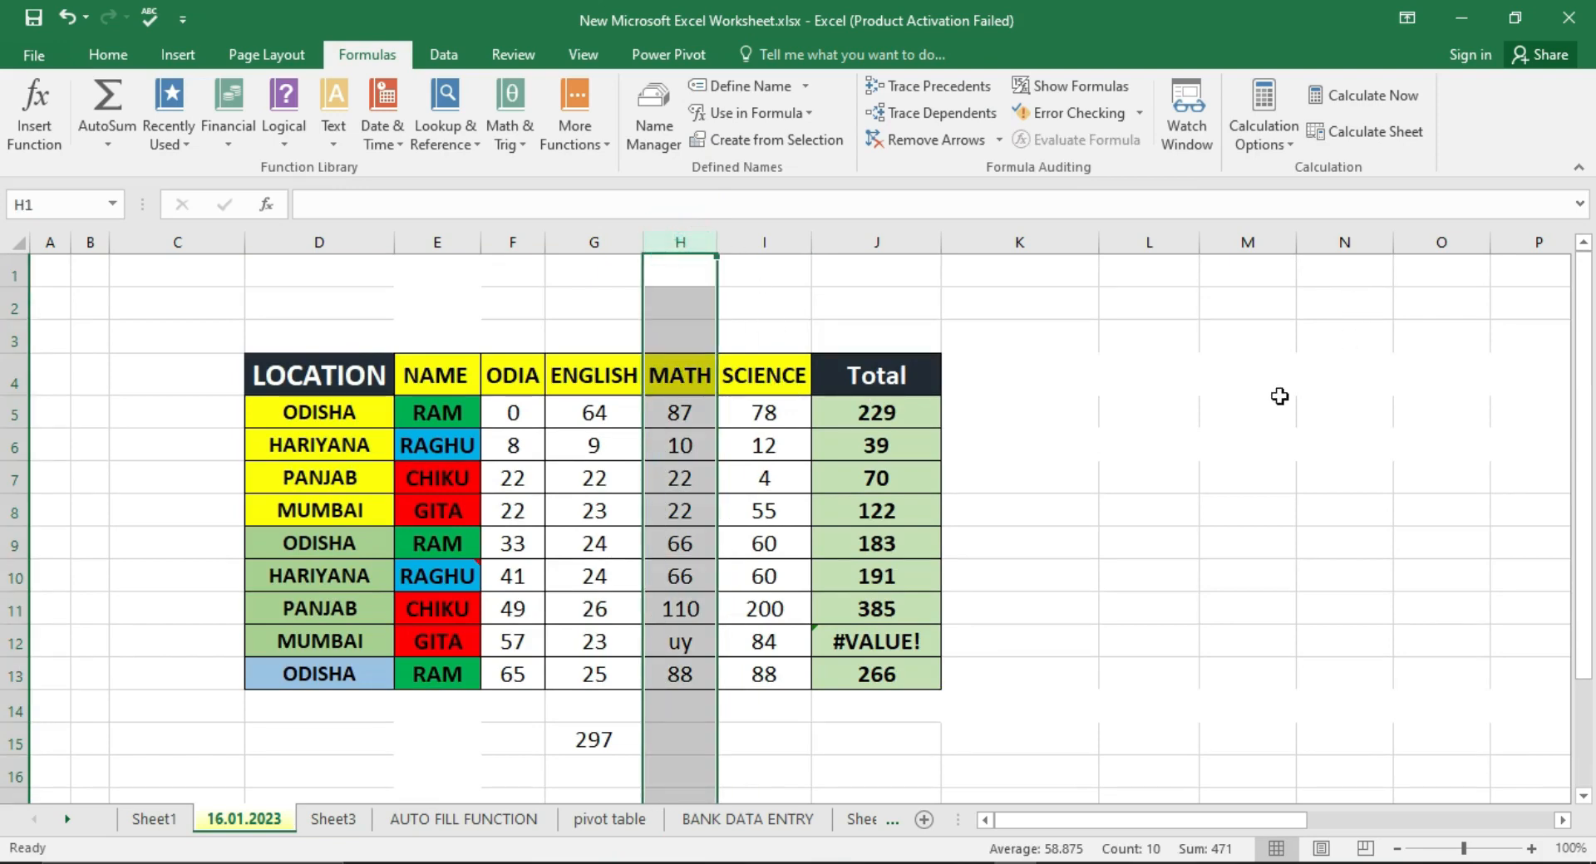
left_click_drag(1279, 396, 1484, 715)
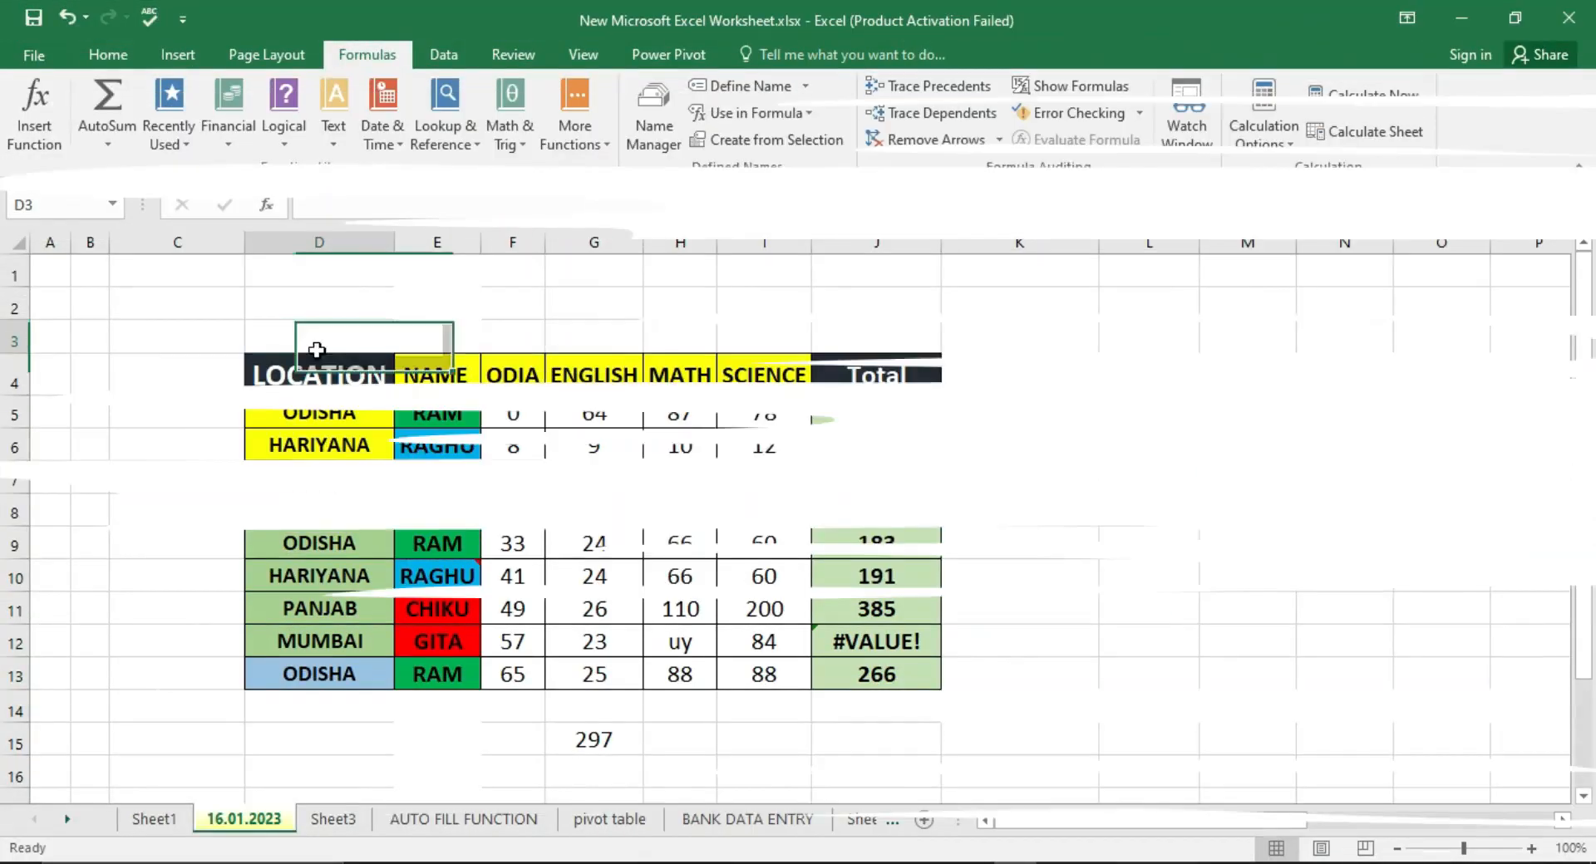
left_click_drag(391, 337, 845, 700)
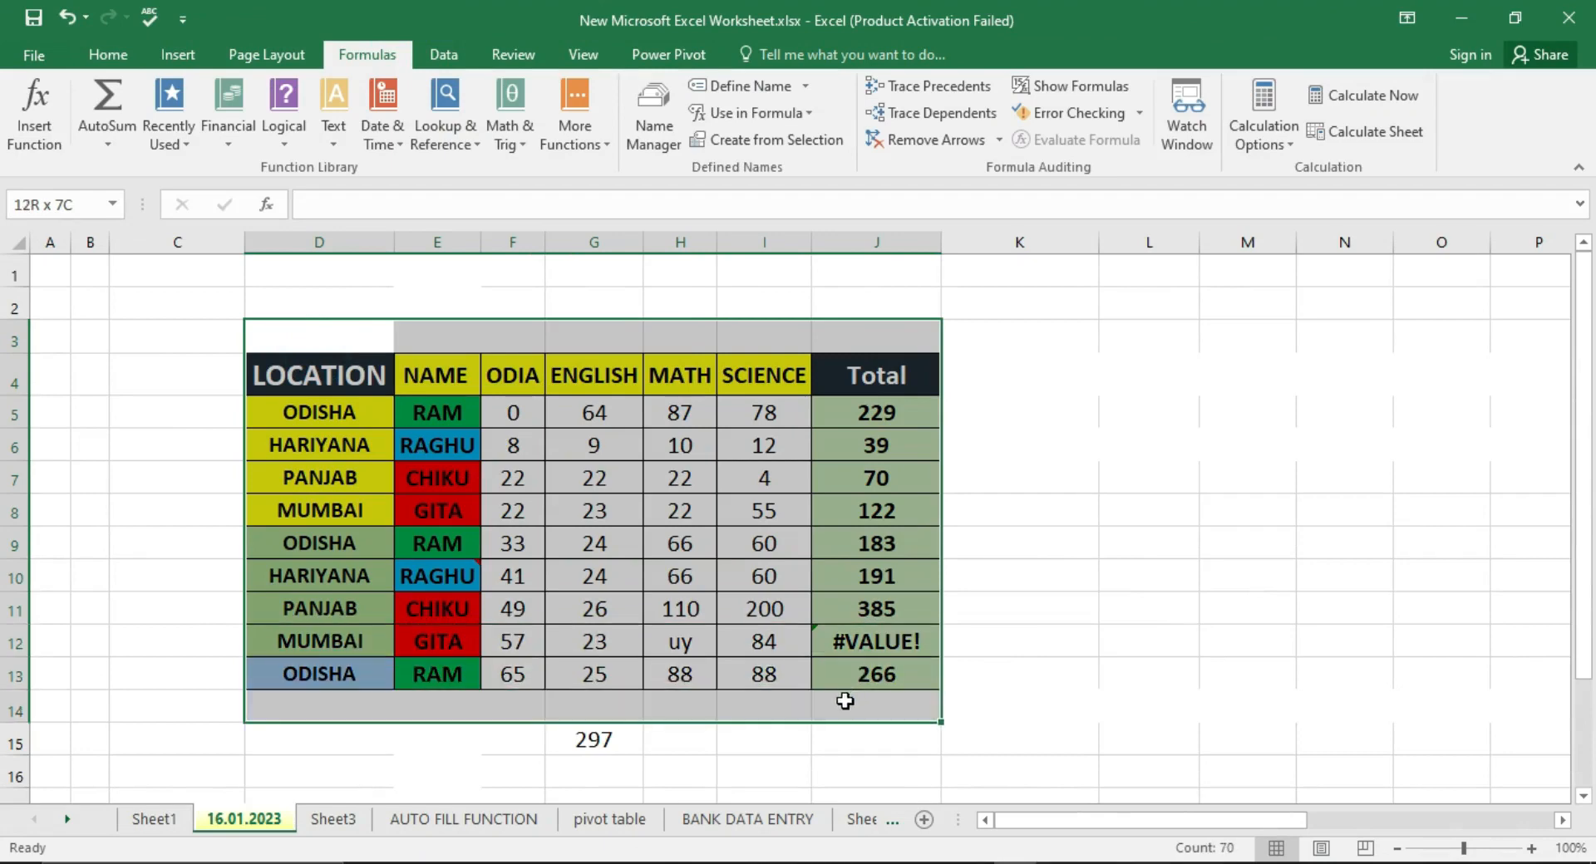
left_click(598, 819)
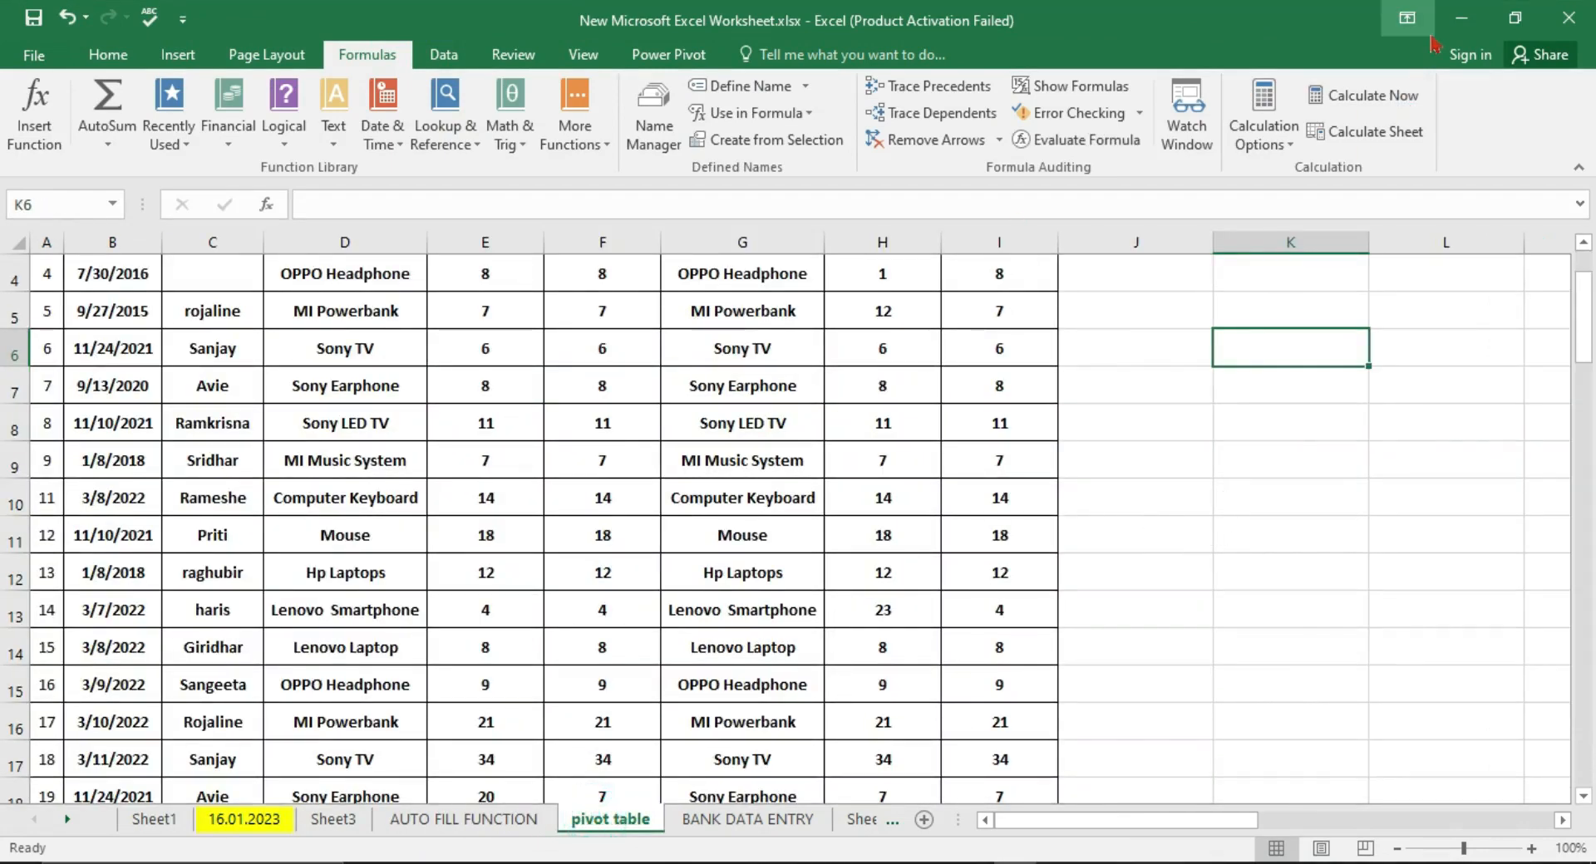
left_click(1460, 17)
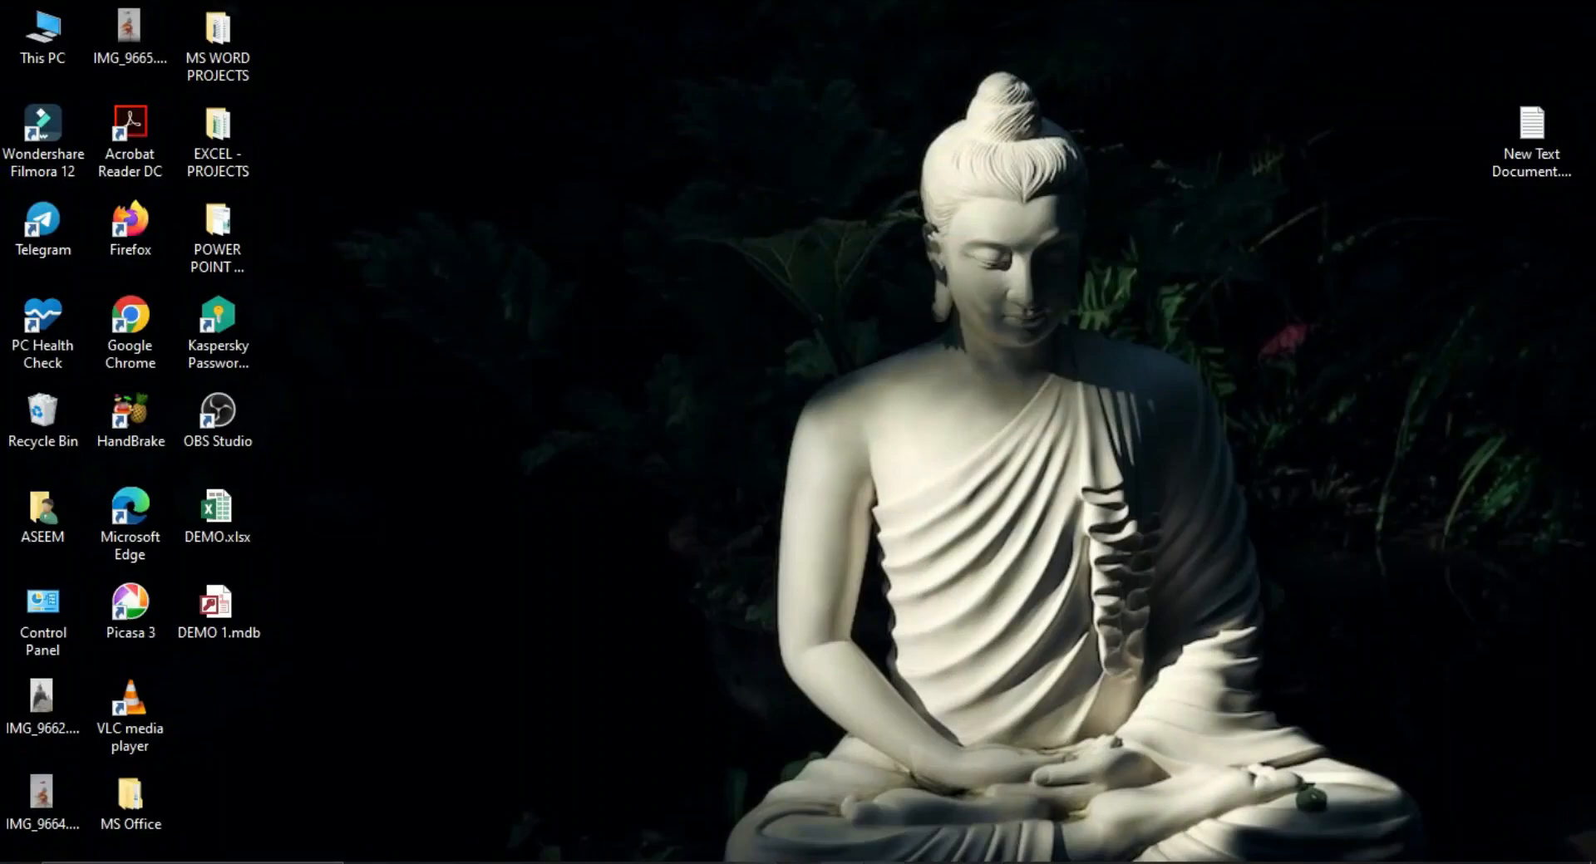
left_click(1008, 863)
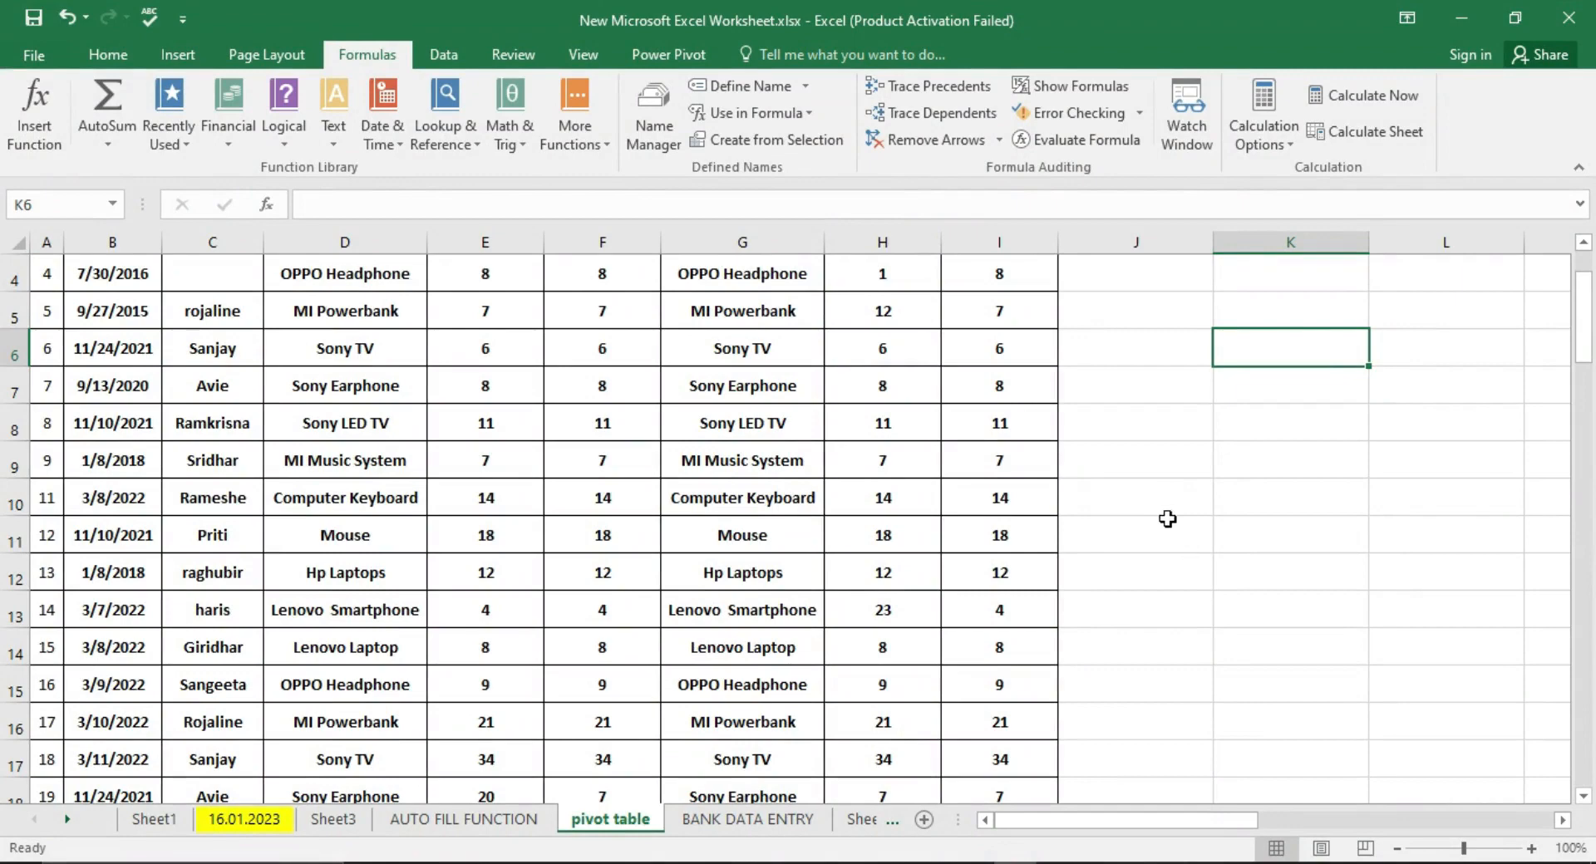
left_click(278, 827)
- Highlight the ODIA marks in F5:F13 and enter =SUM(ODIA) in cell M6
left_click_drag(522, 420, 527, 662)
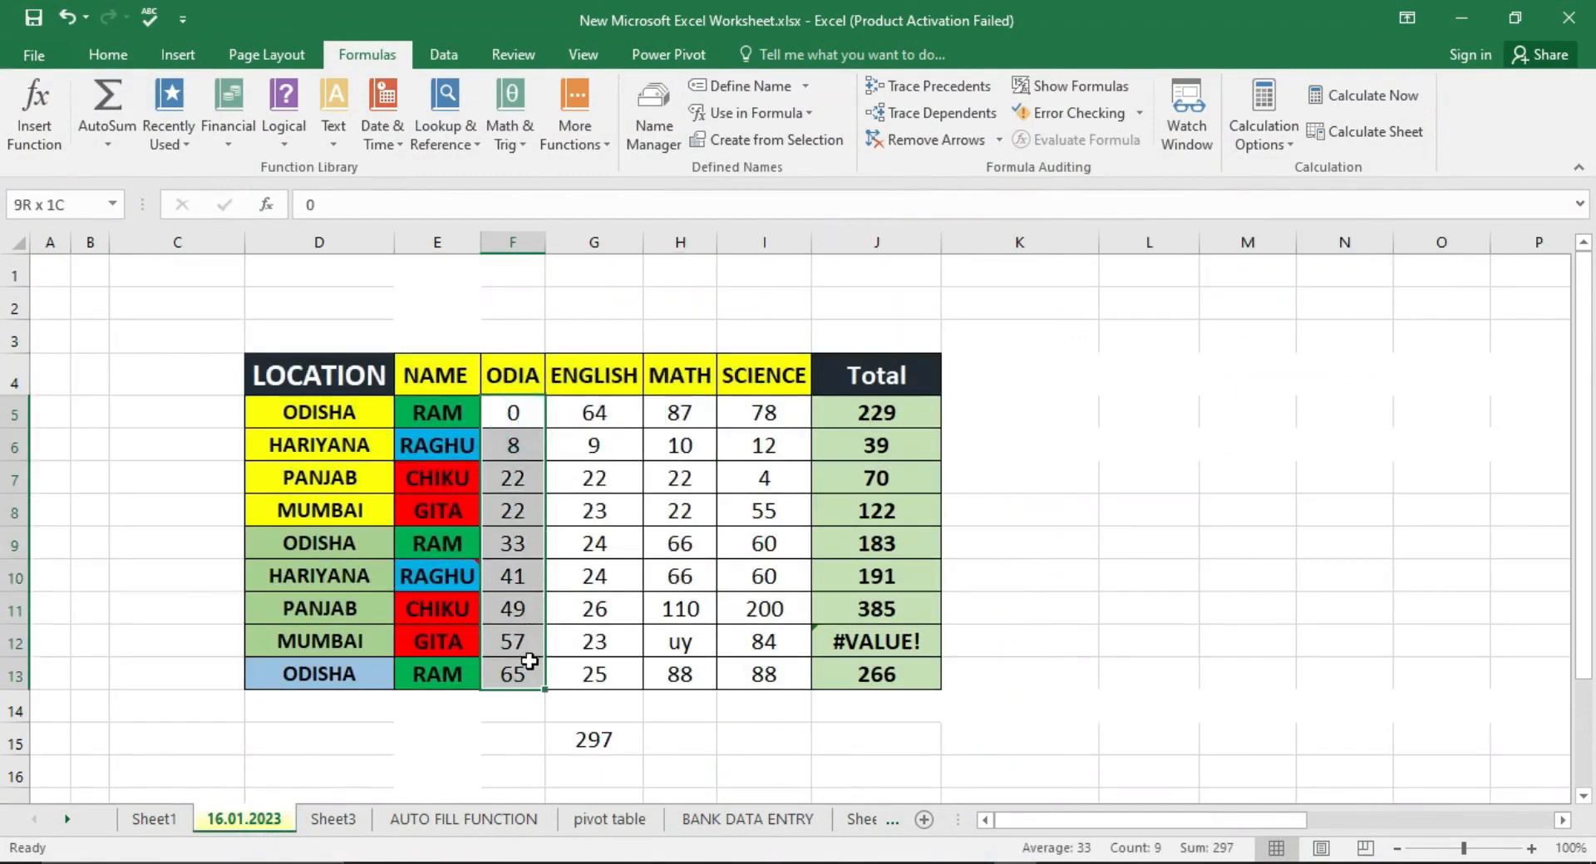
left_click(1204, 456)
type("=sum")
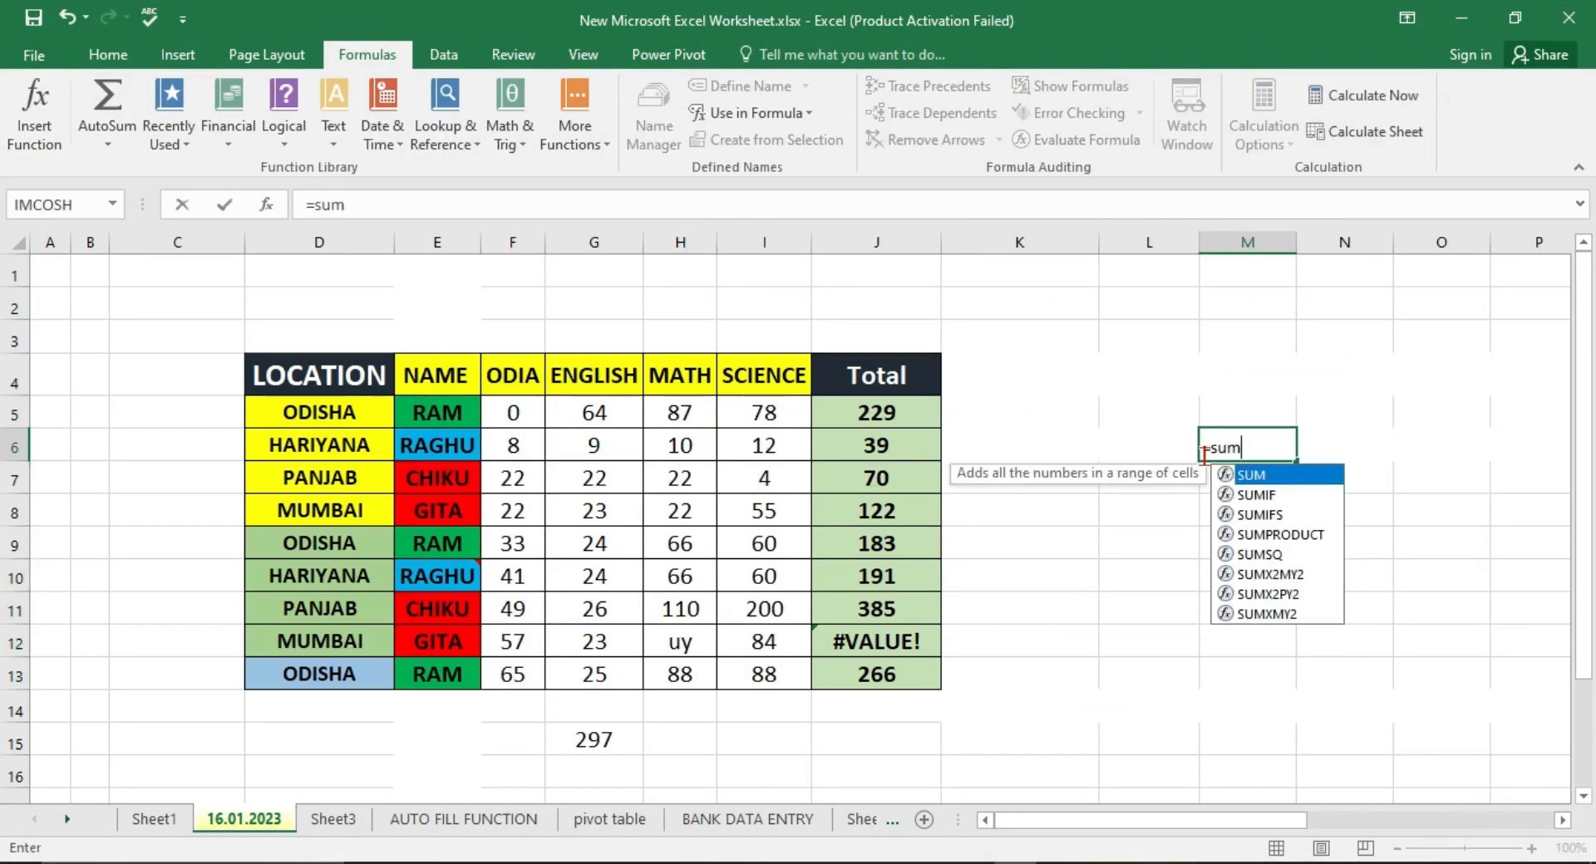
key("Tab")
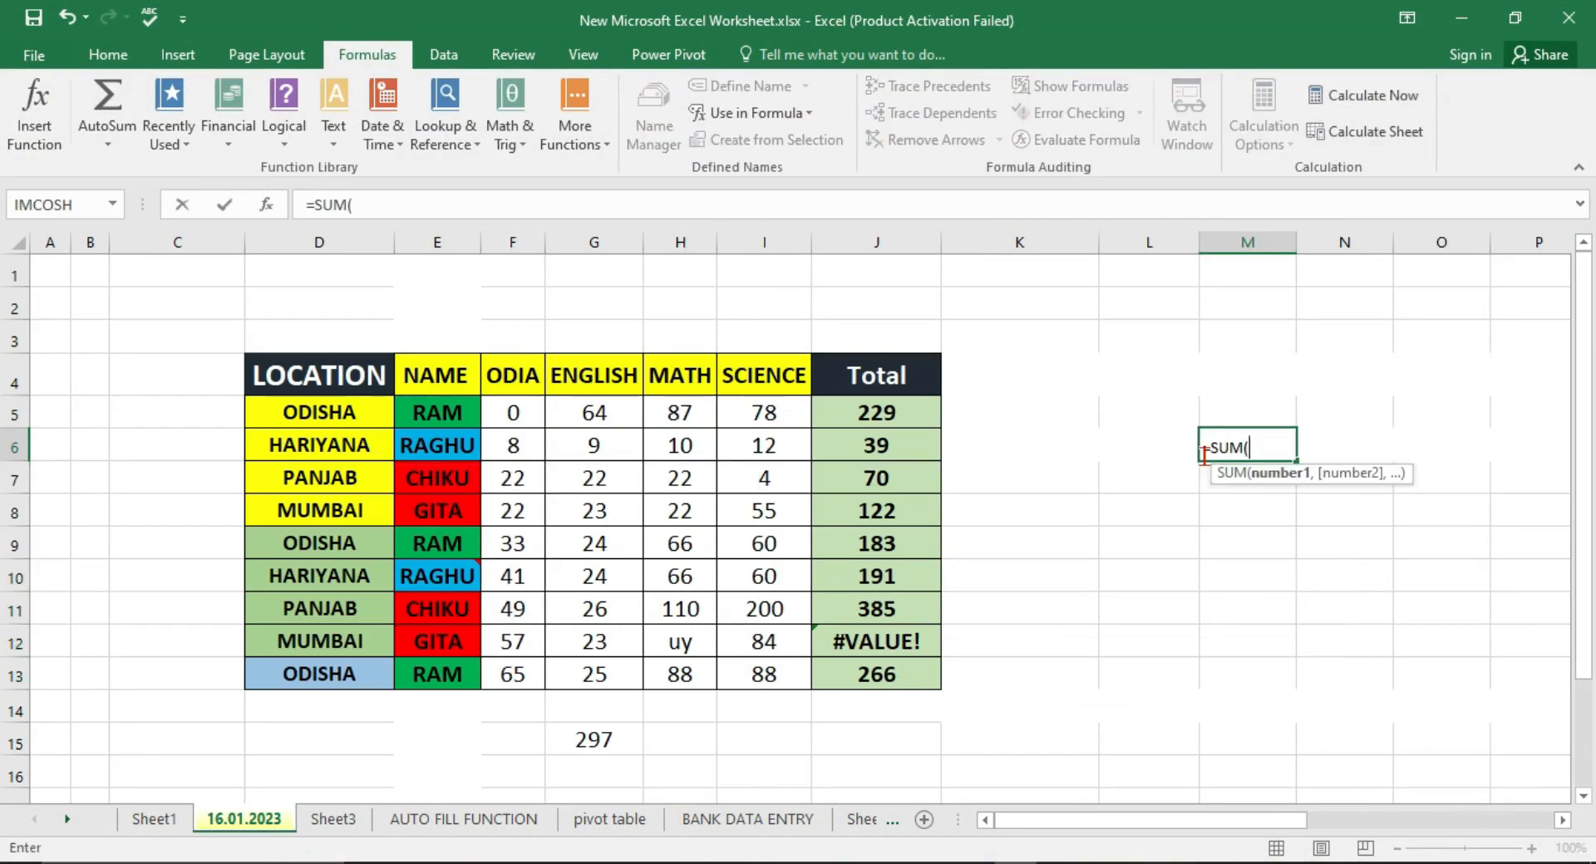
type("odia")
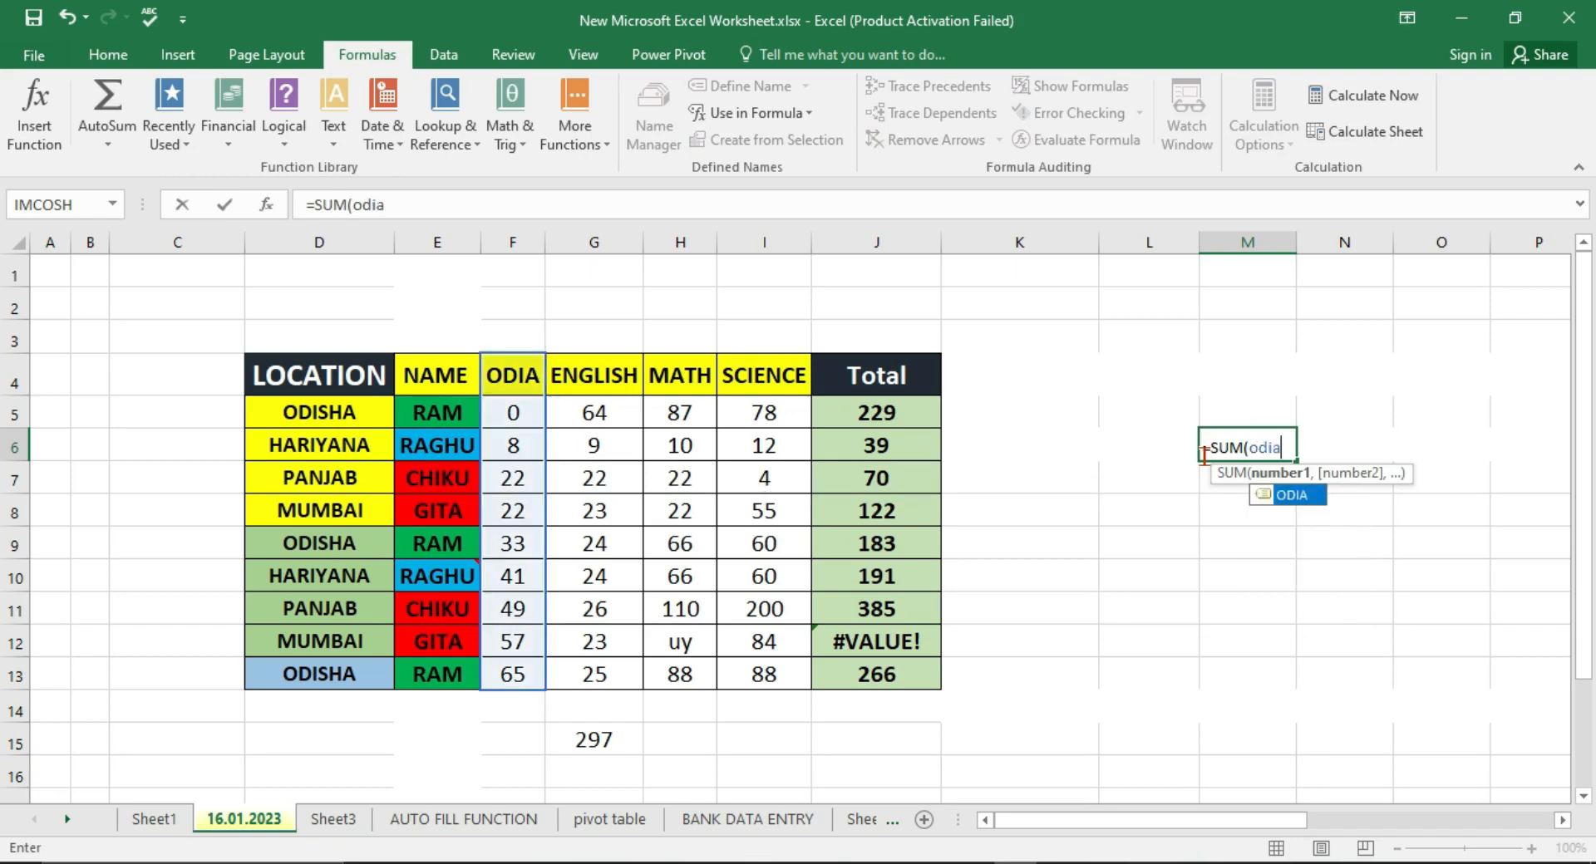
key("Return")
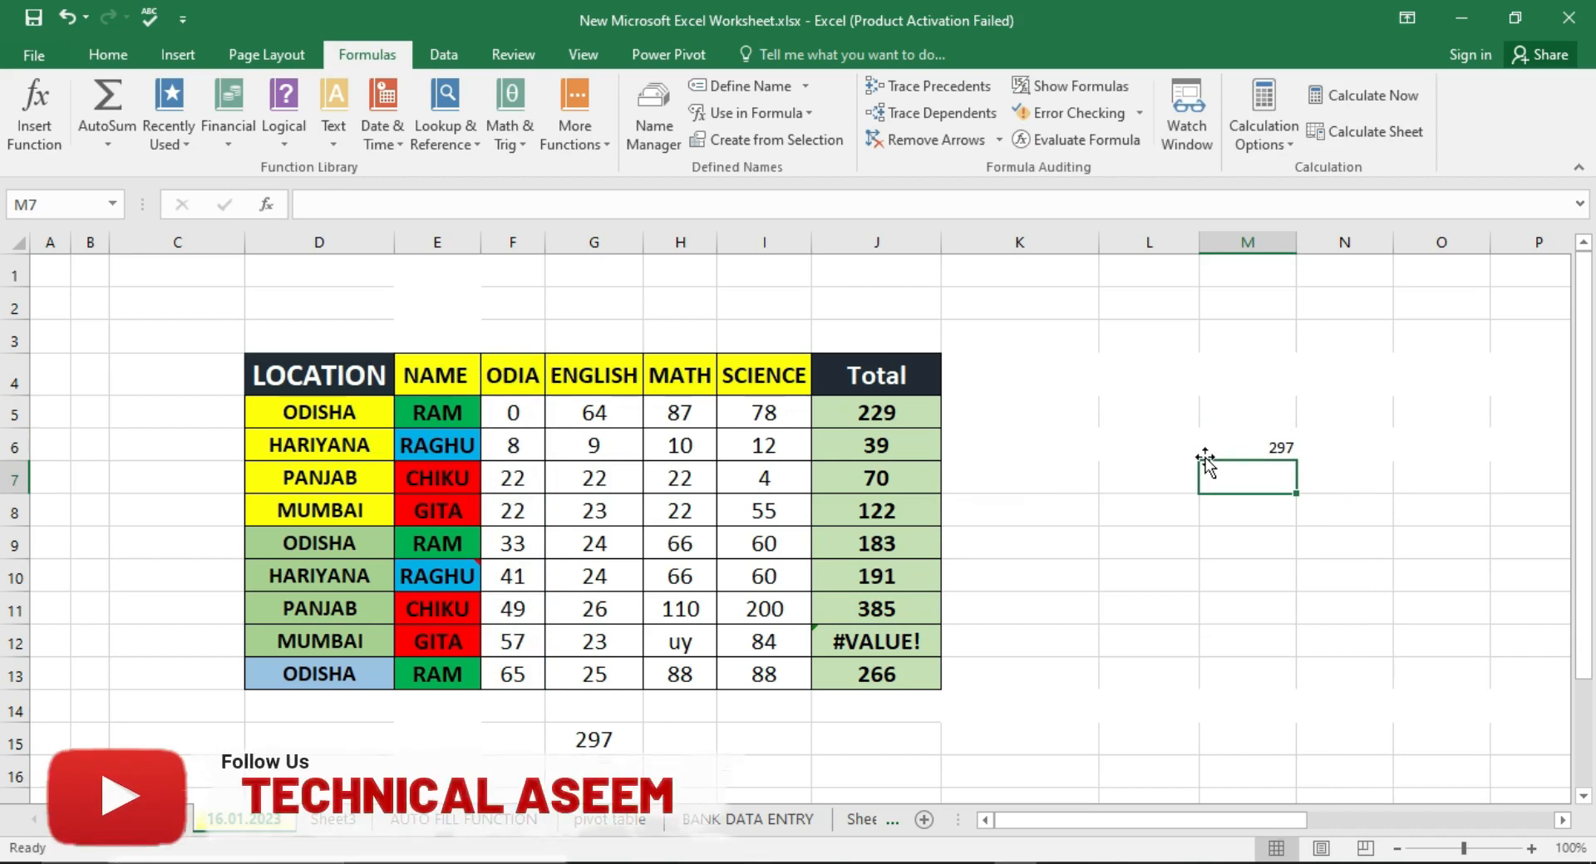
- Clear the SUM formula from cell M6
left_click(1253, 444)
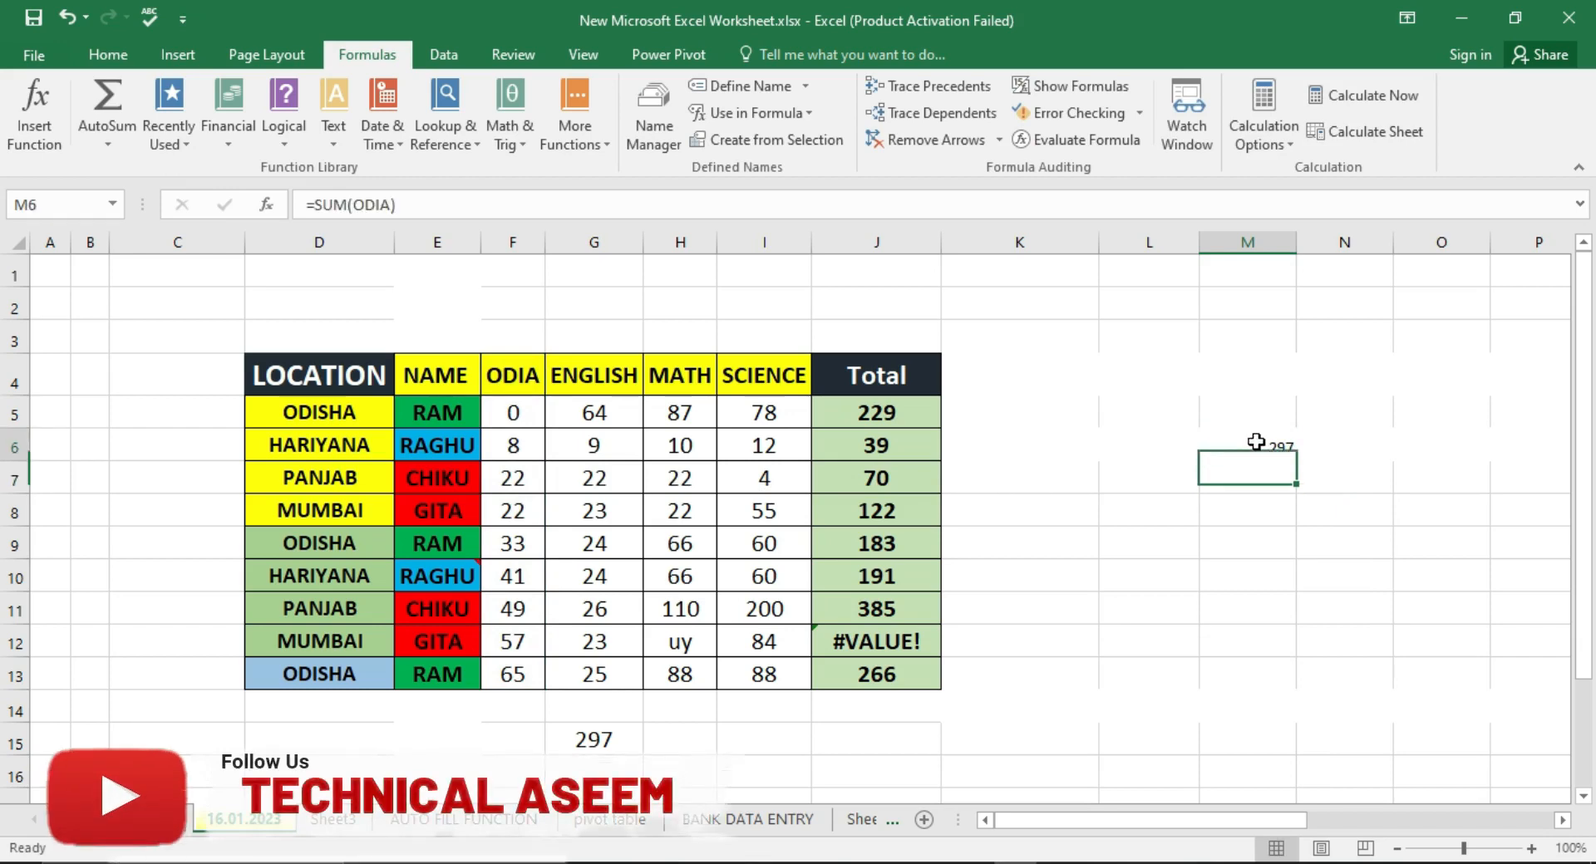
key("Delete")
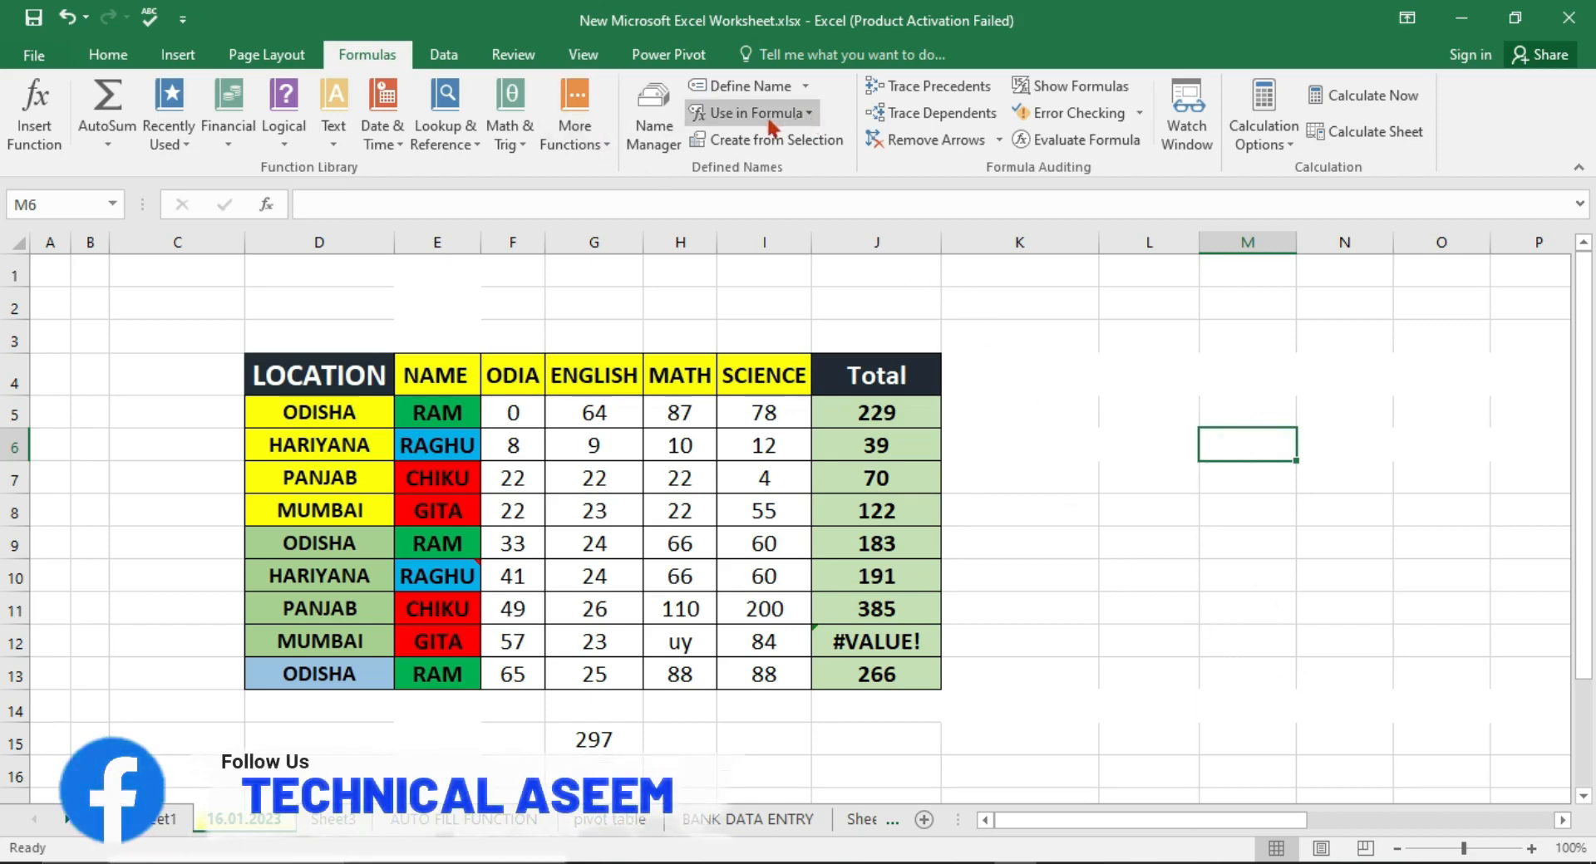
- Try to build a formula in cell M6 from the defined name ENGLISH
left_click(800, 117)
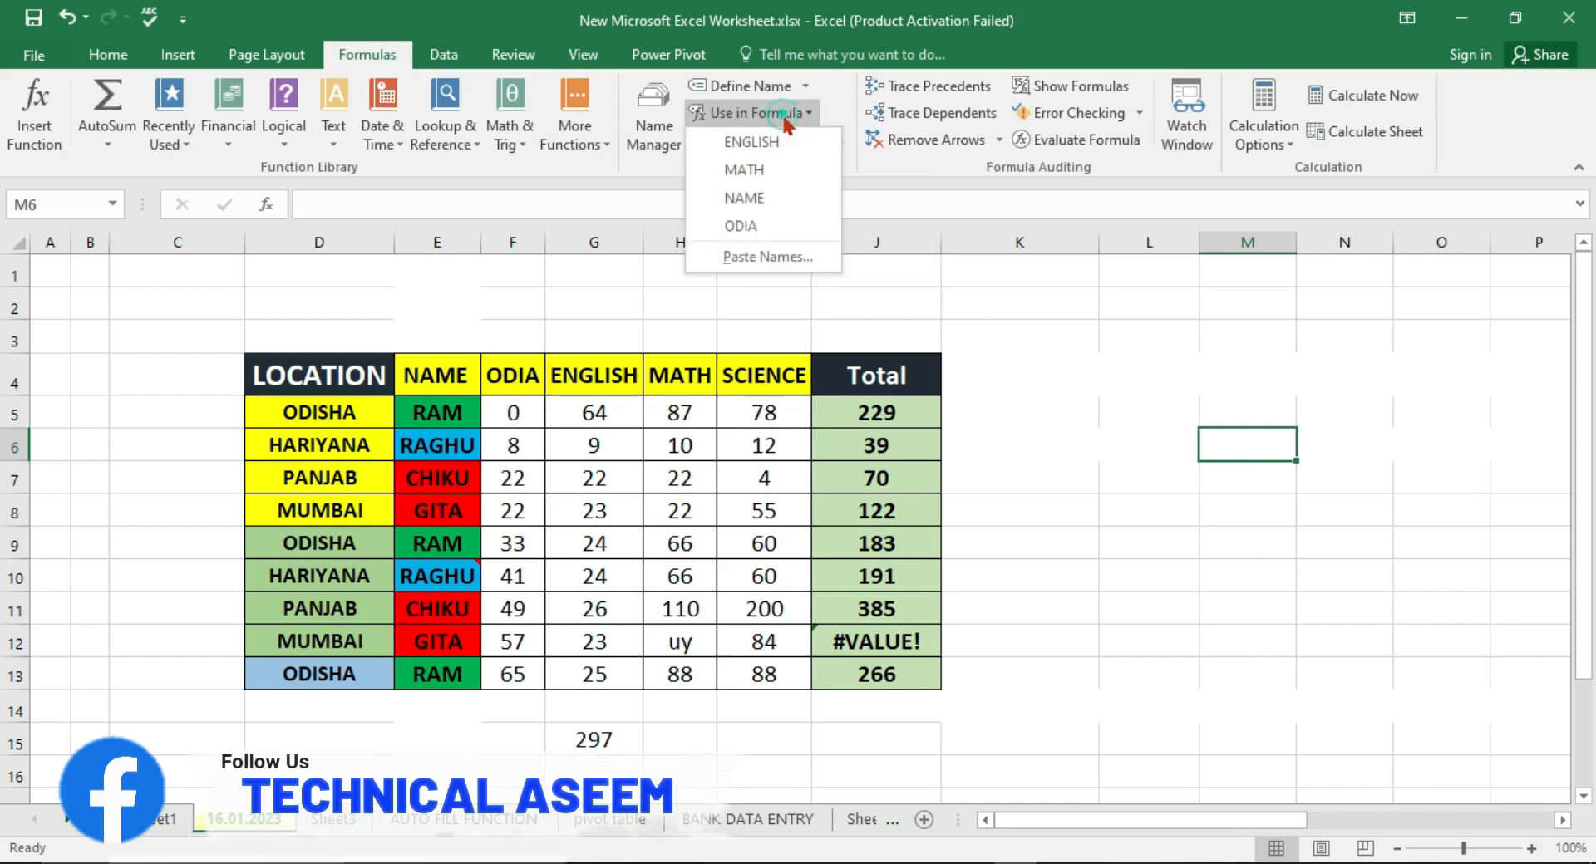
left_click(744, 142)
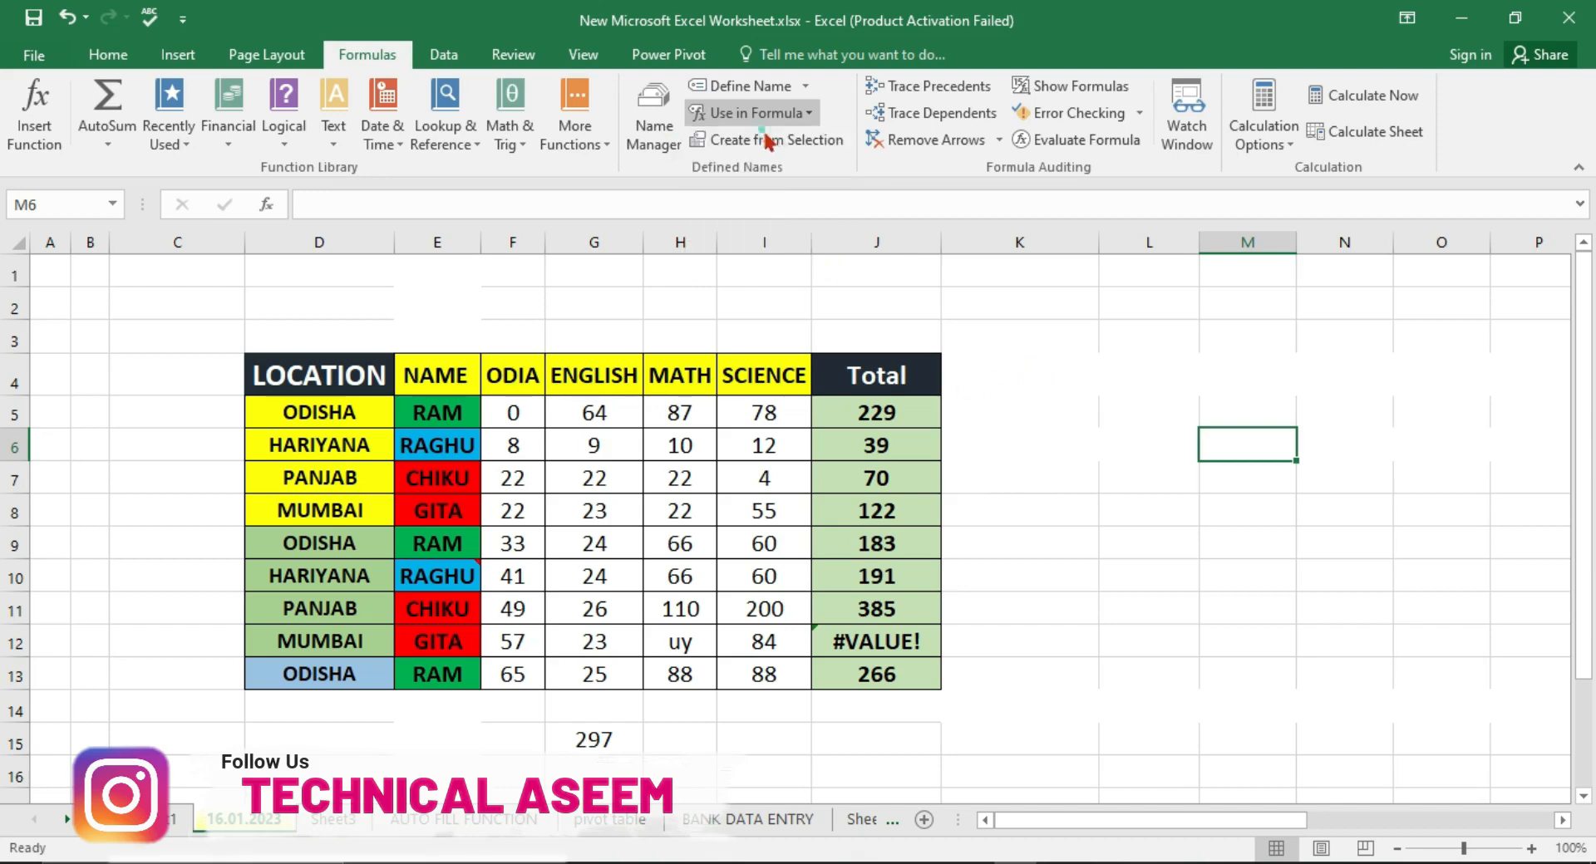
left_click(1212, 449)
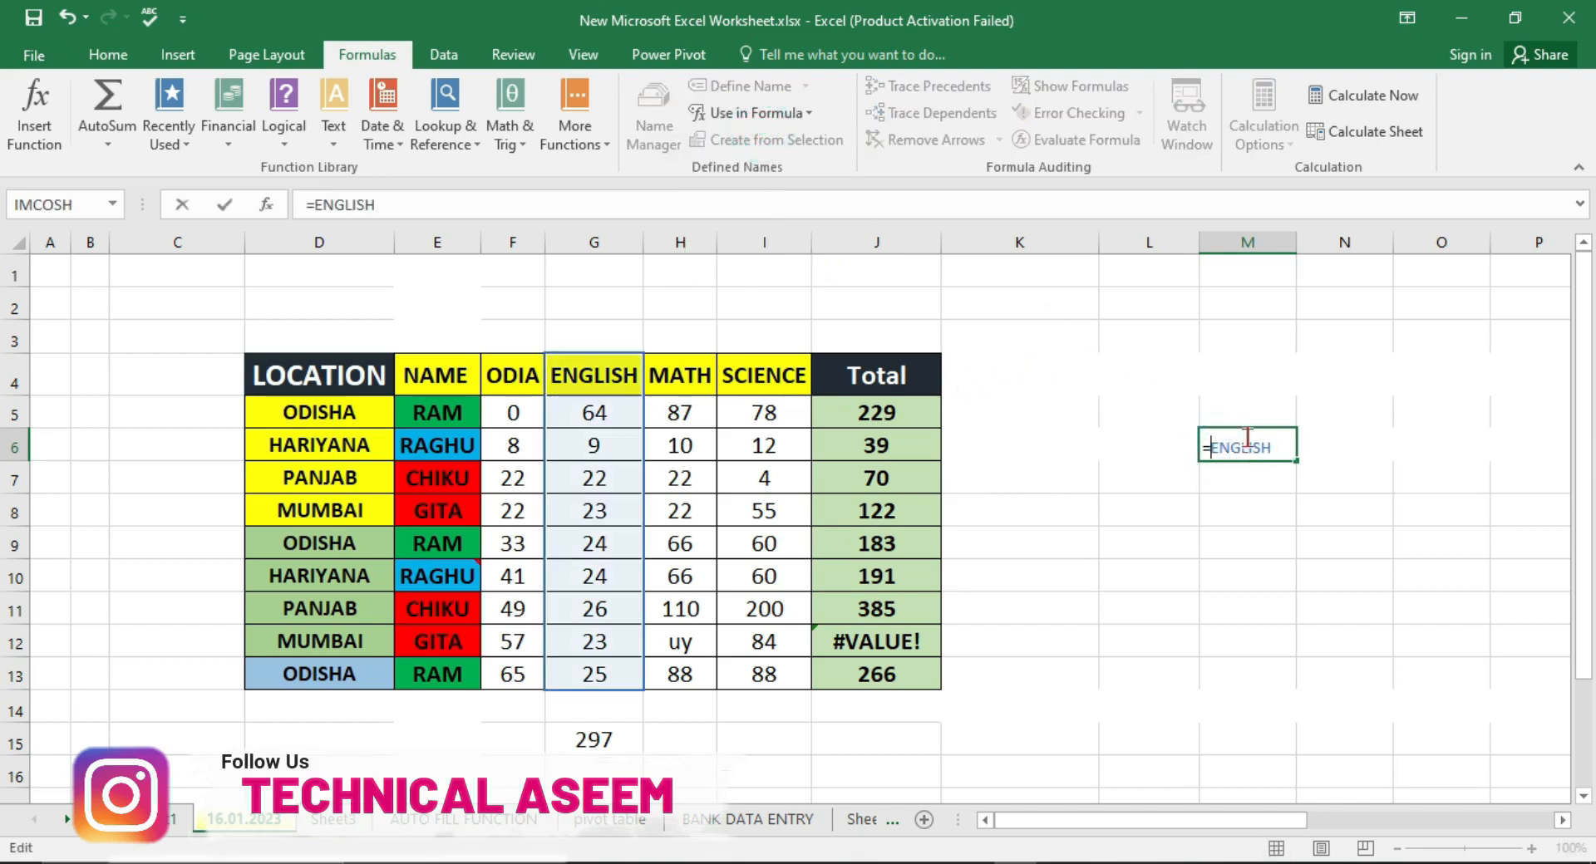
left_click(1281, 443)
key("BackSpace")
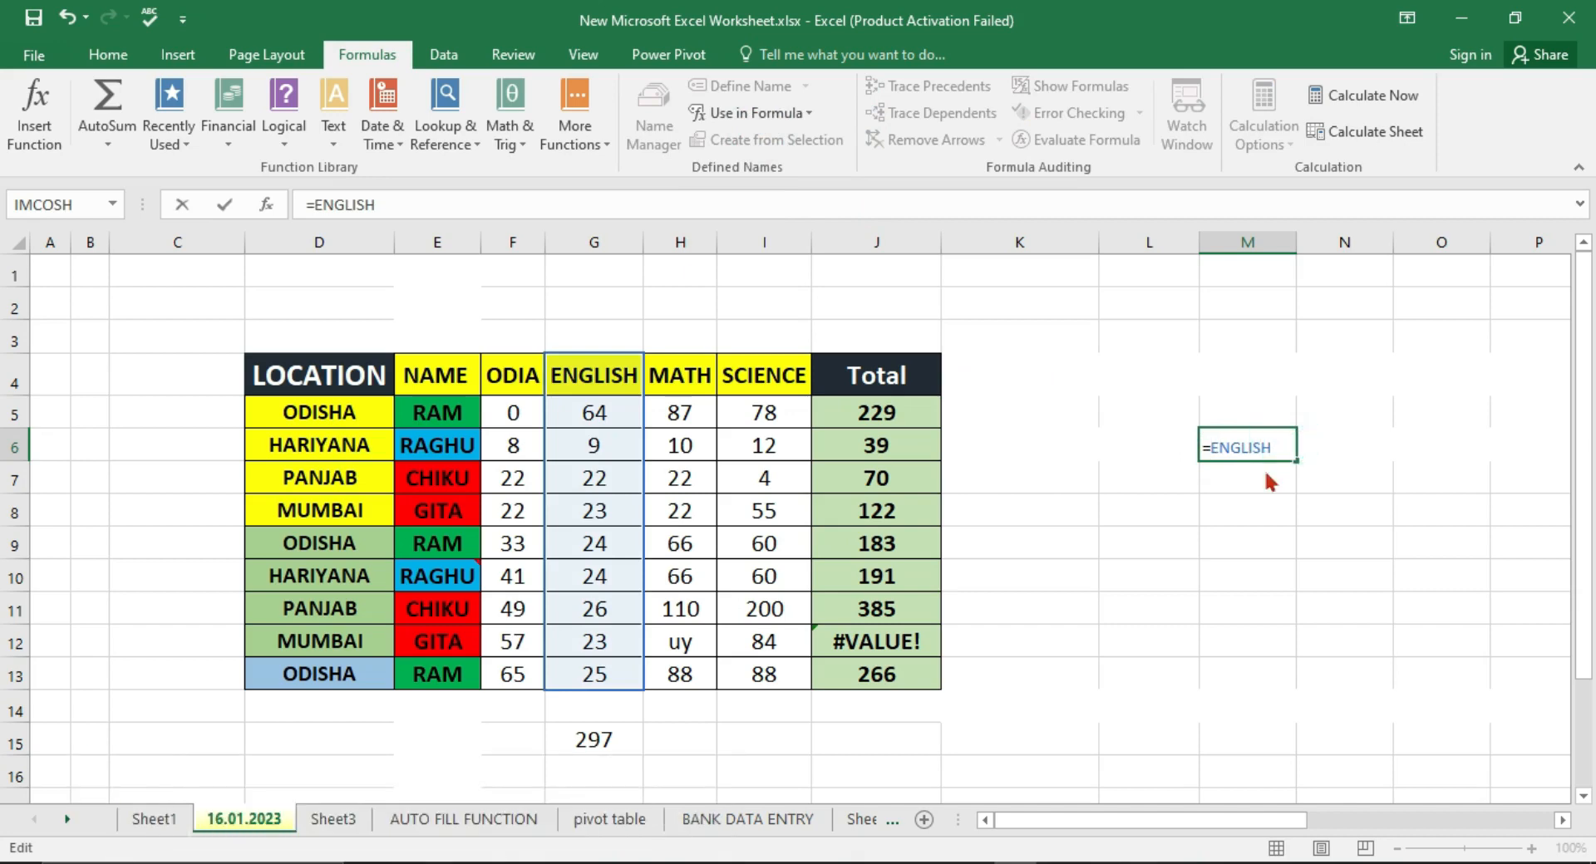
key("Escape")
left_click(1263, 472)
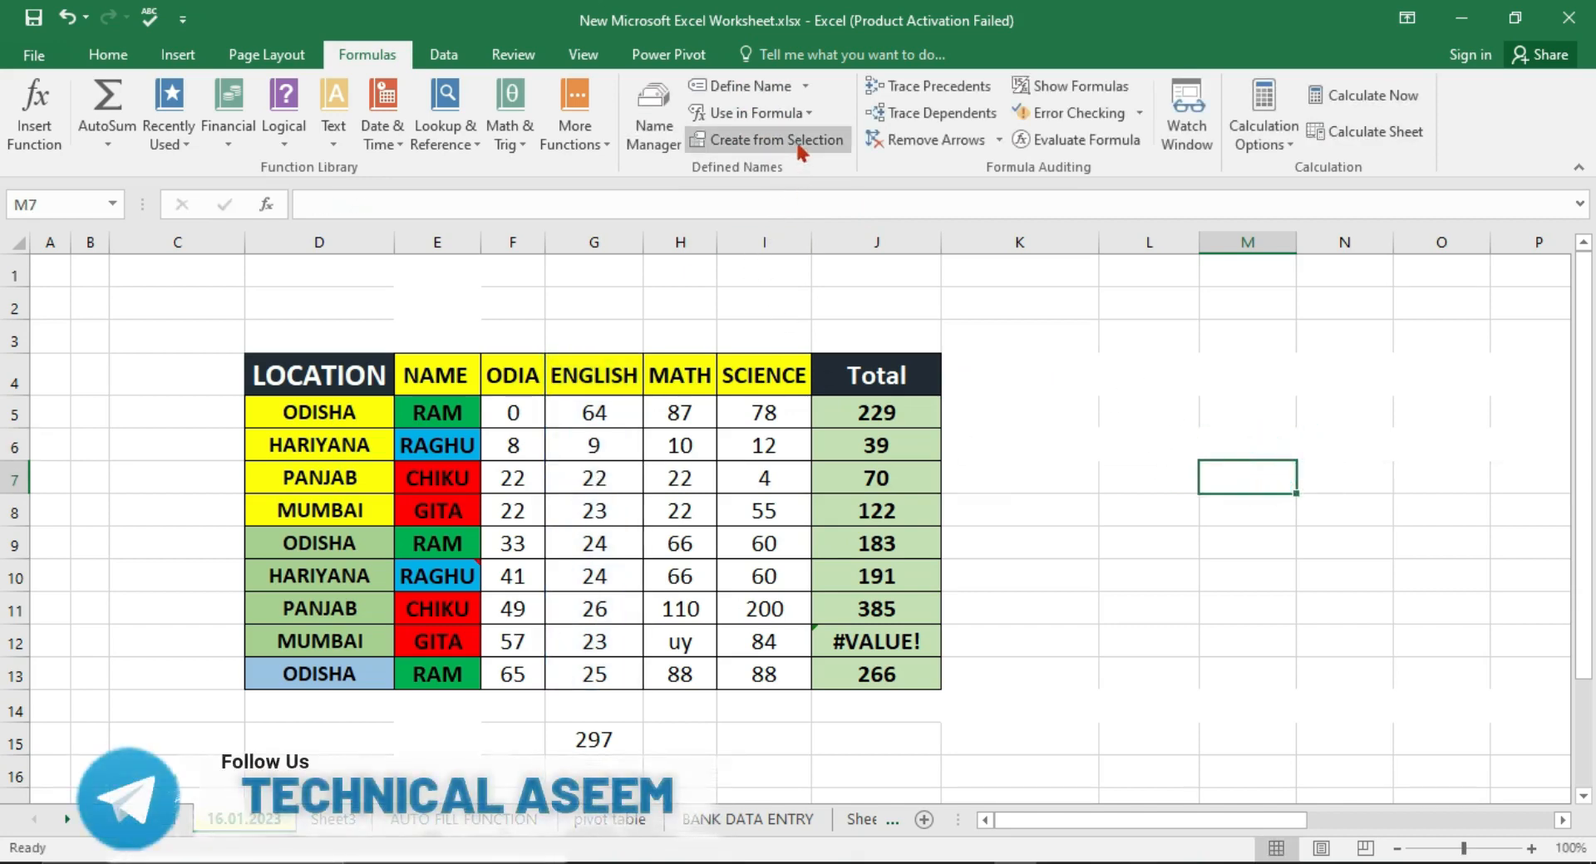
- Try to create names from the top row while only the empty cell M7 is selected
left_click(793, 141)
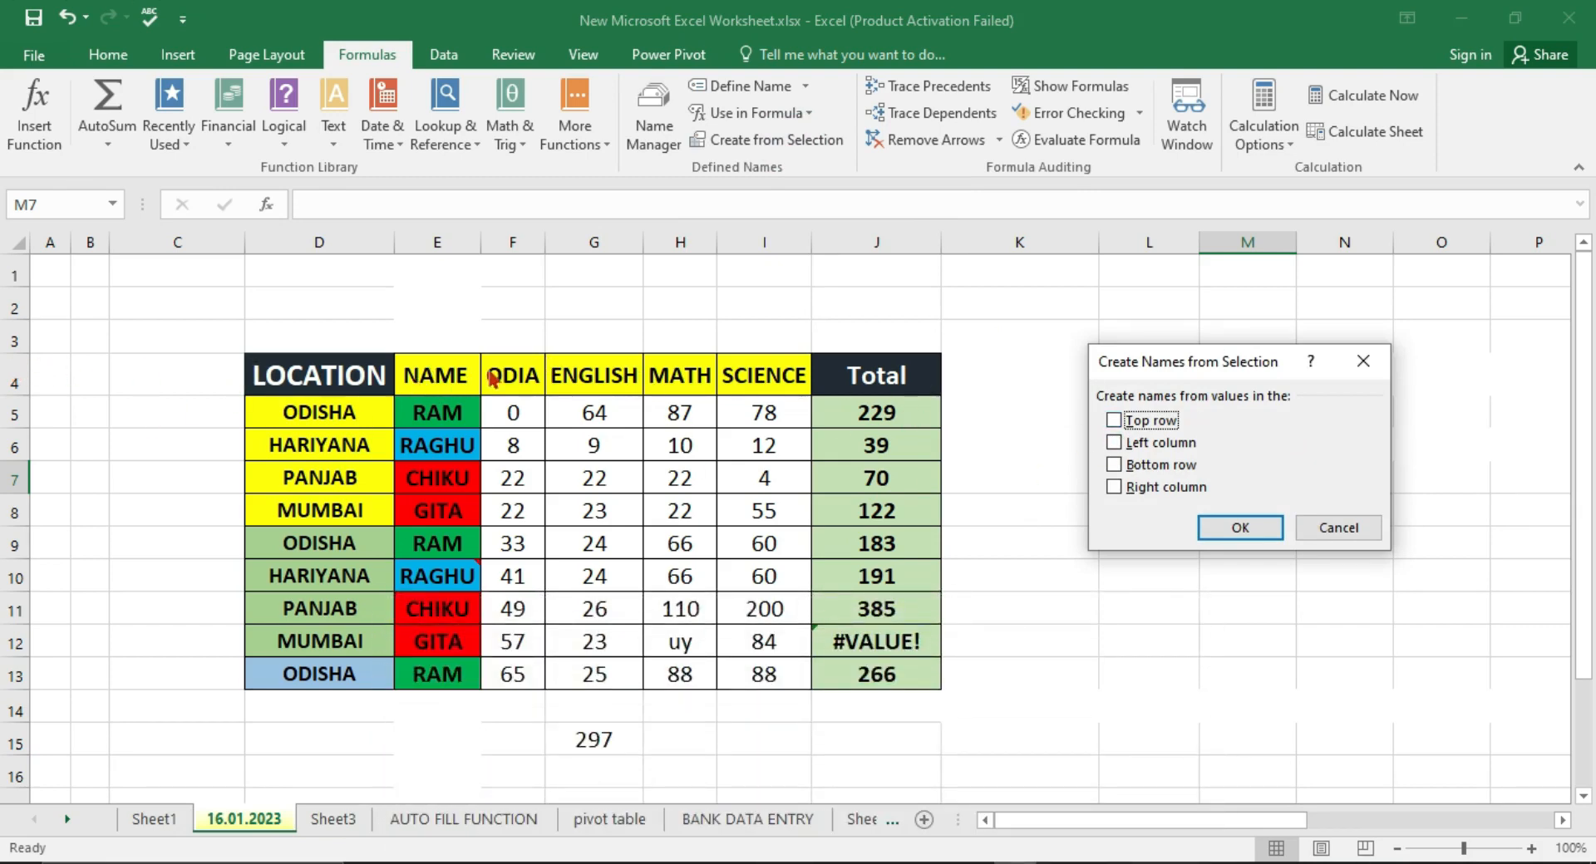
left_click(1117, 424)
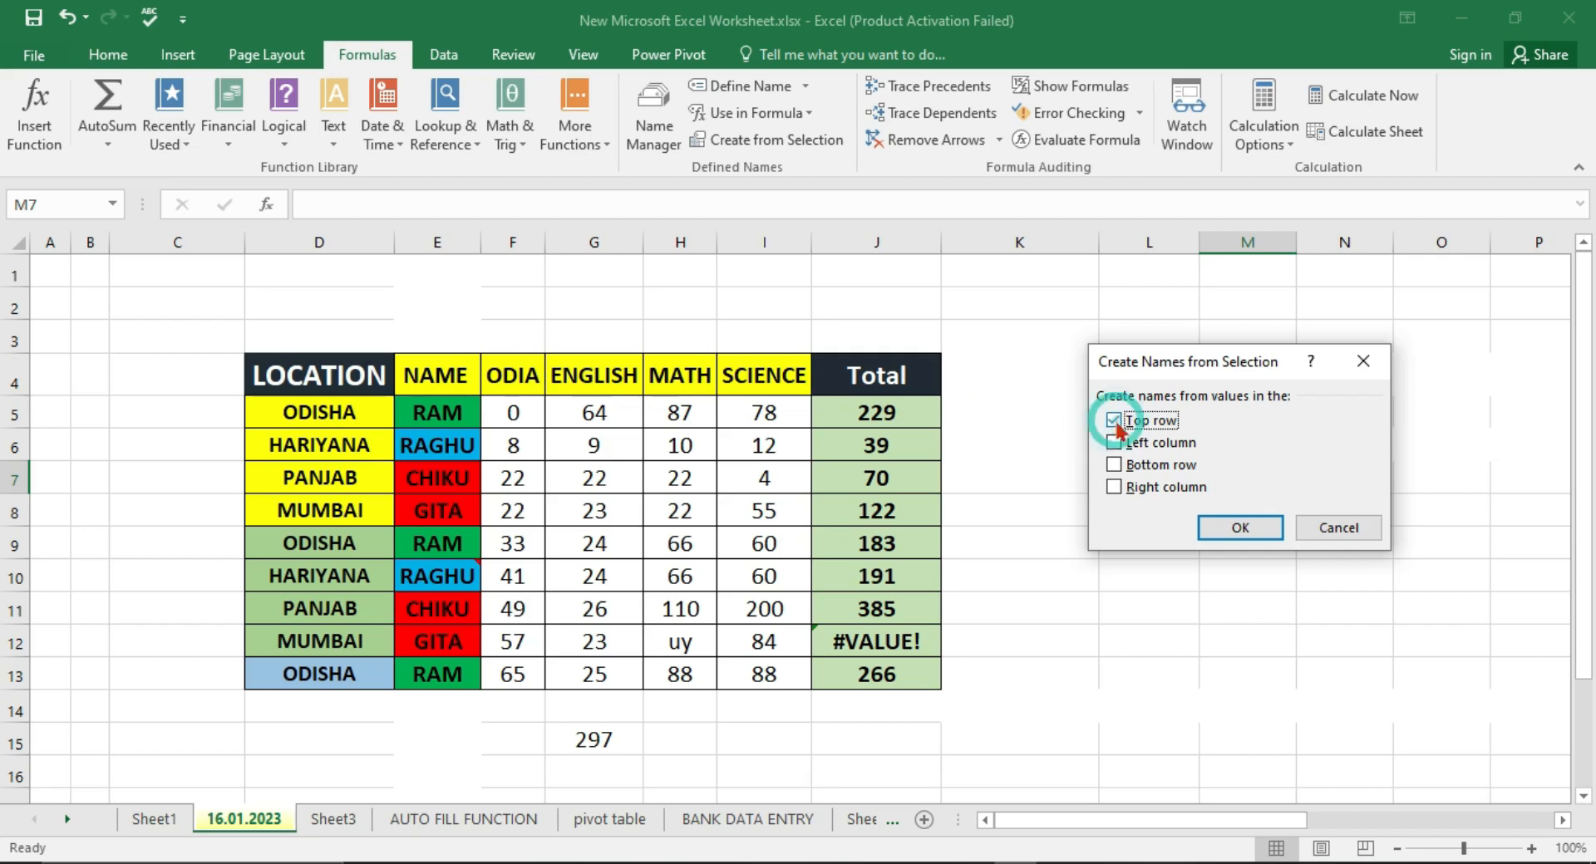
left_click(1212, 526)
left_click(785, 502)
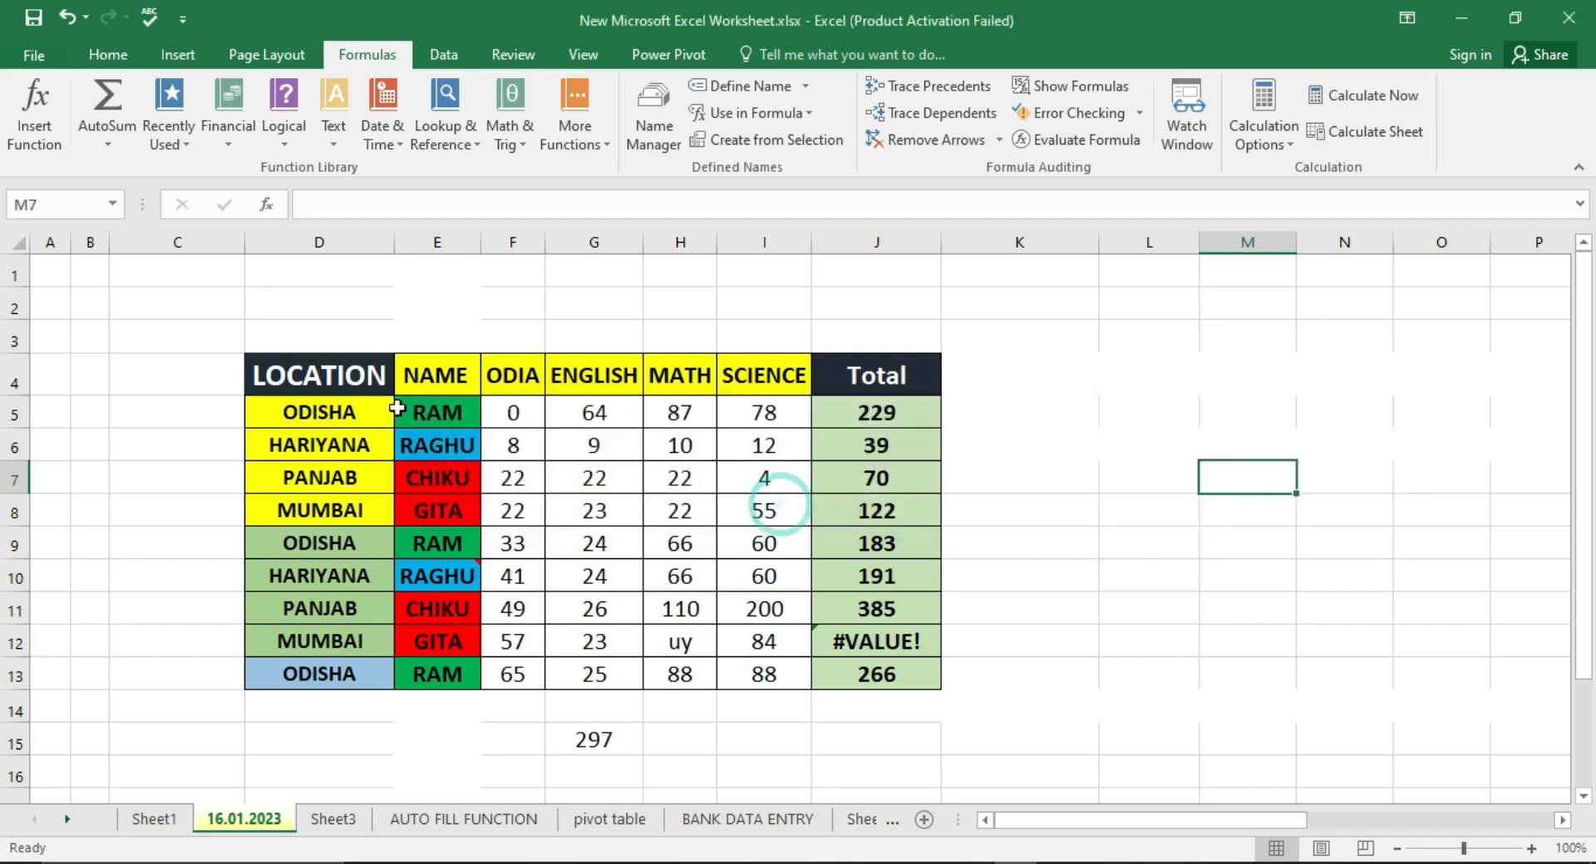
- Create names for the table D4:J13 from its top row only, without the left column, replacing the existing name definitions
left_click_drag(384, 384, 884, 666)
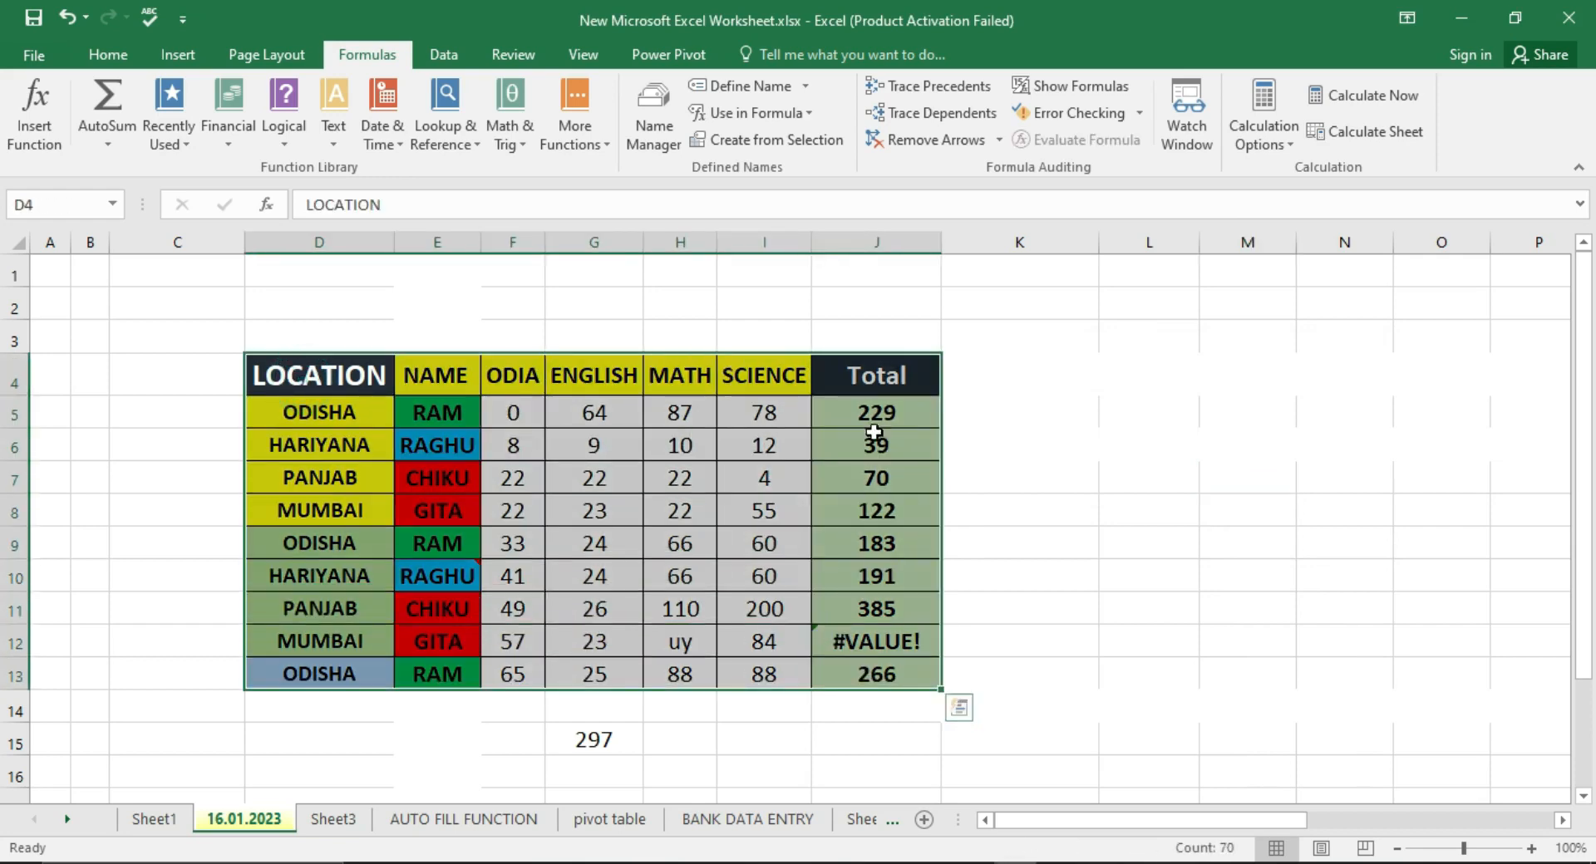
left_click(750, 142)
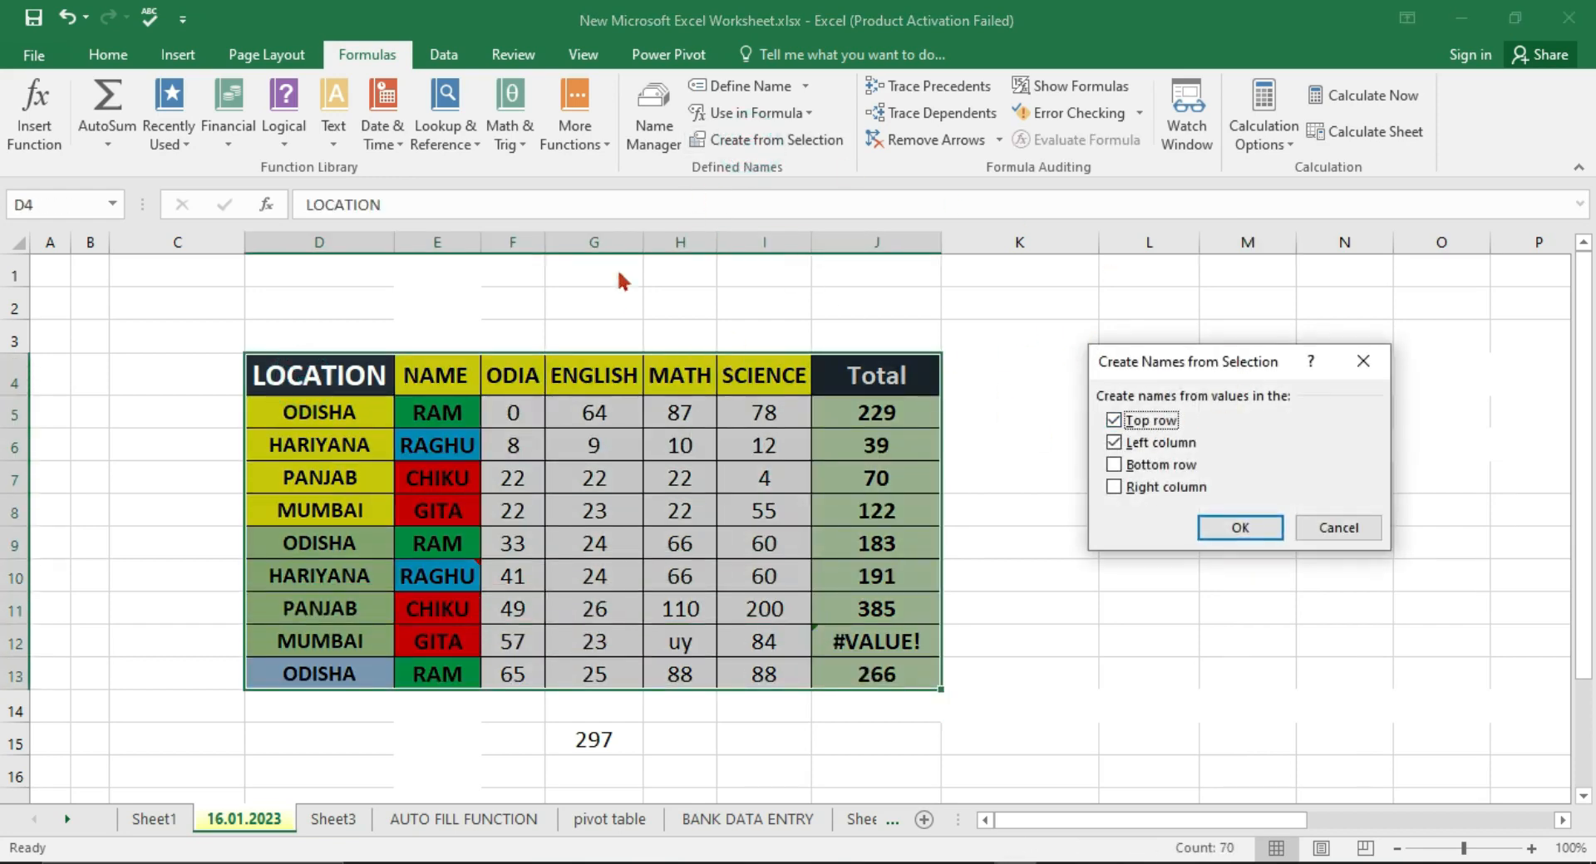
left_click(1114, 443)
left_click(1233, 525)
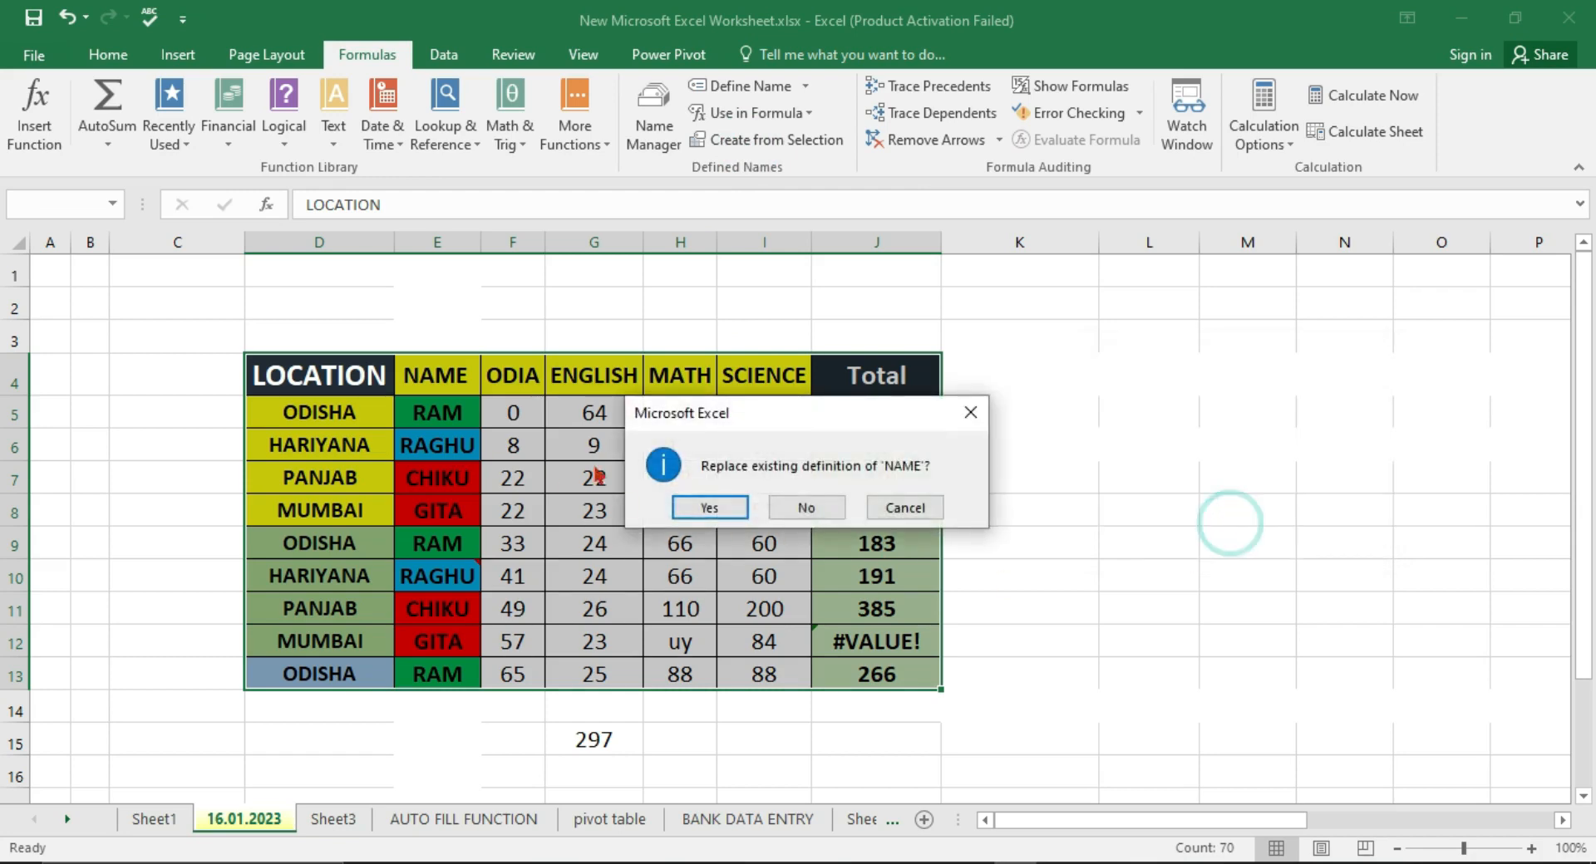
left_click(709, 508)
left_click(721, 509)
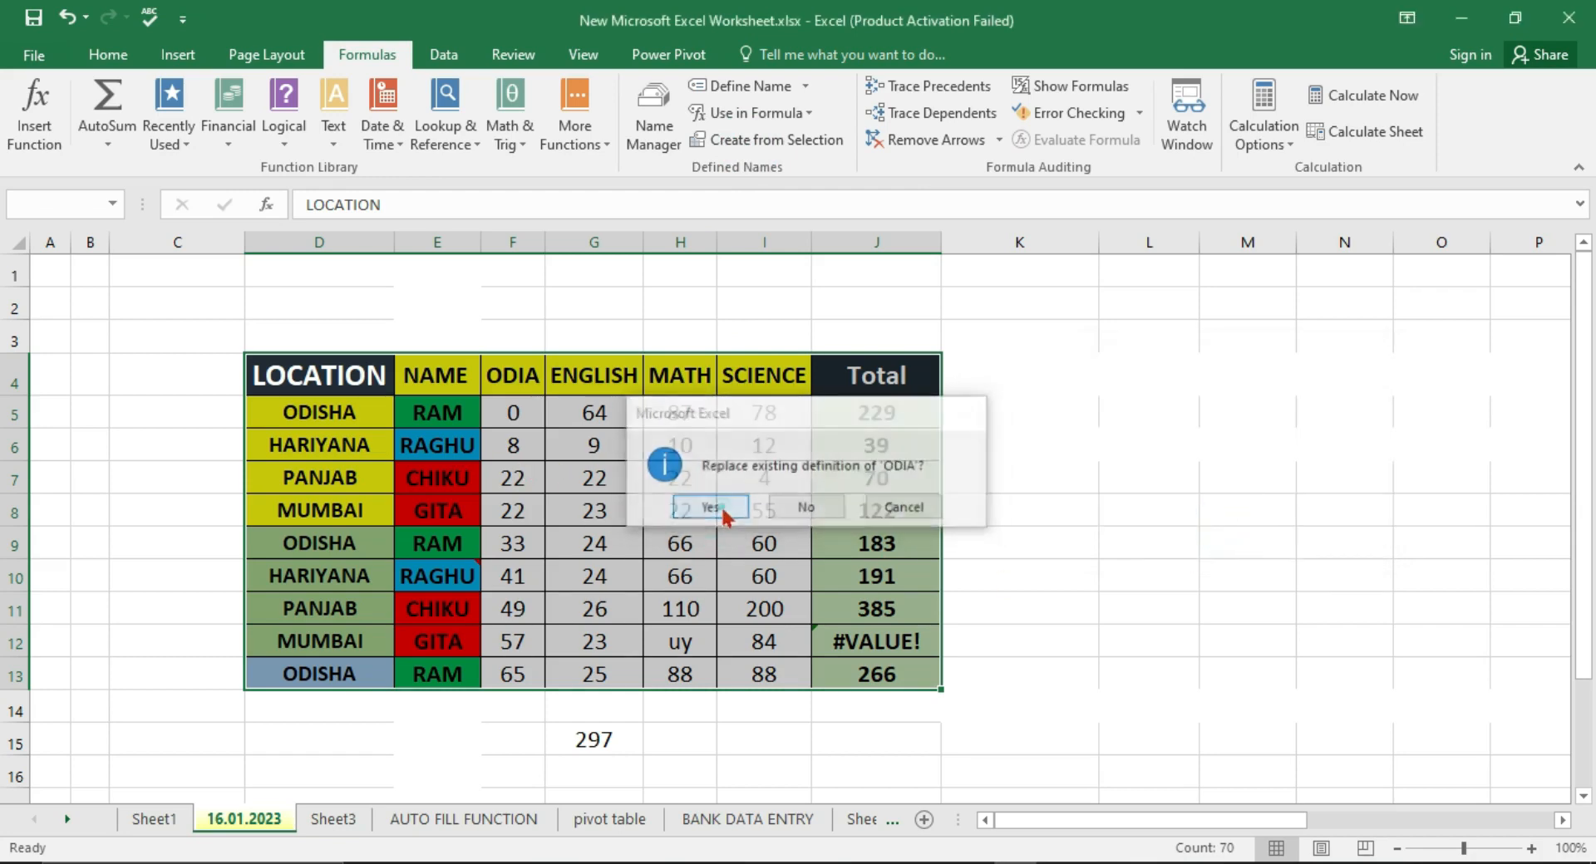
left_click(722, 508)
double_click(722, 507)
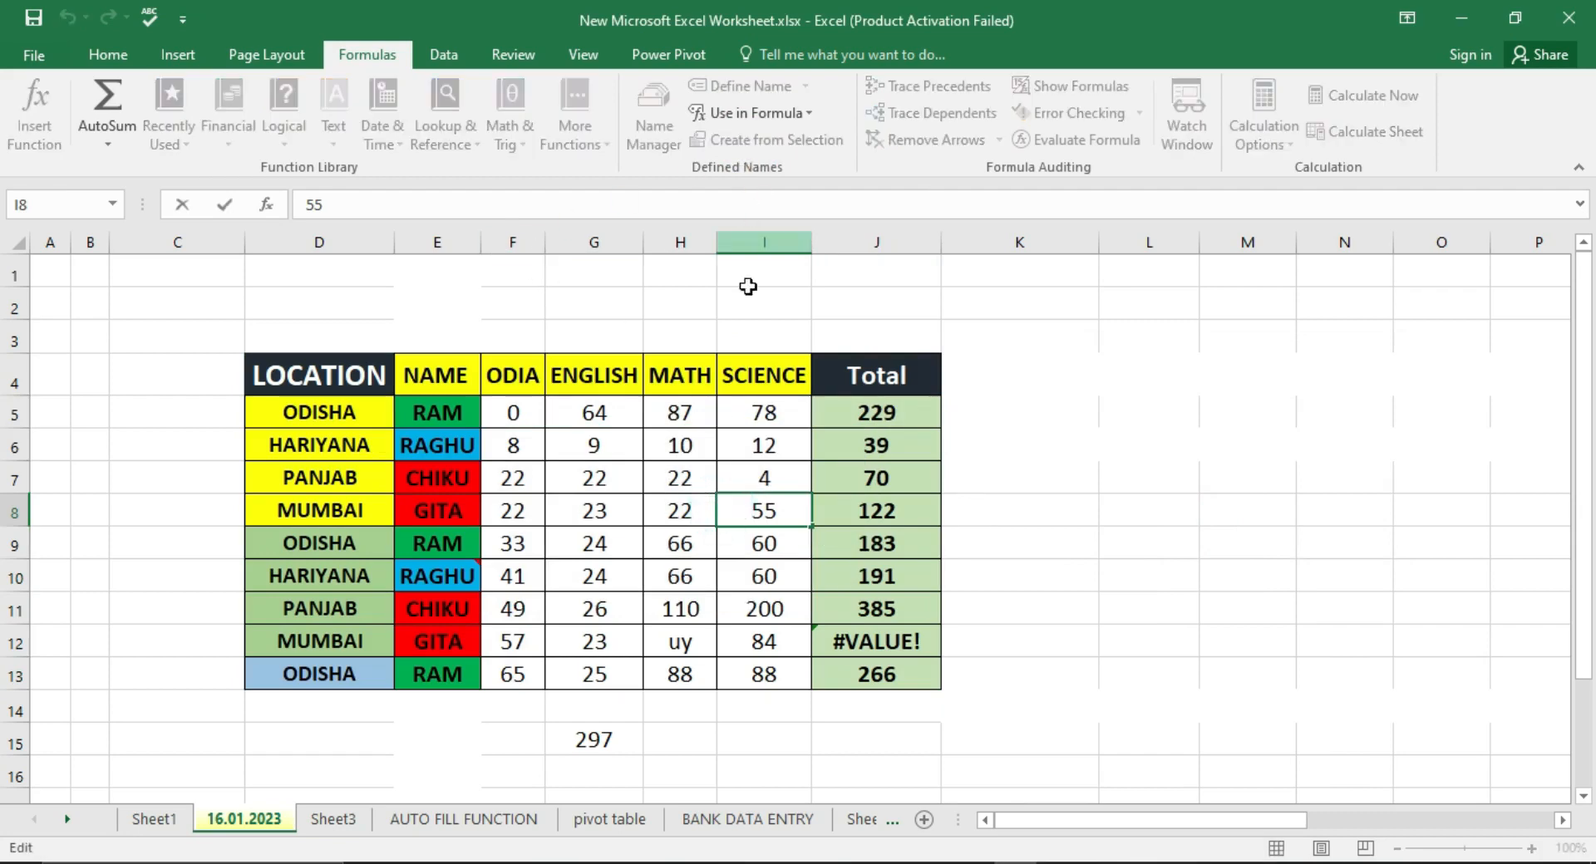
left_click_drag(968, 523, 983, 533)
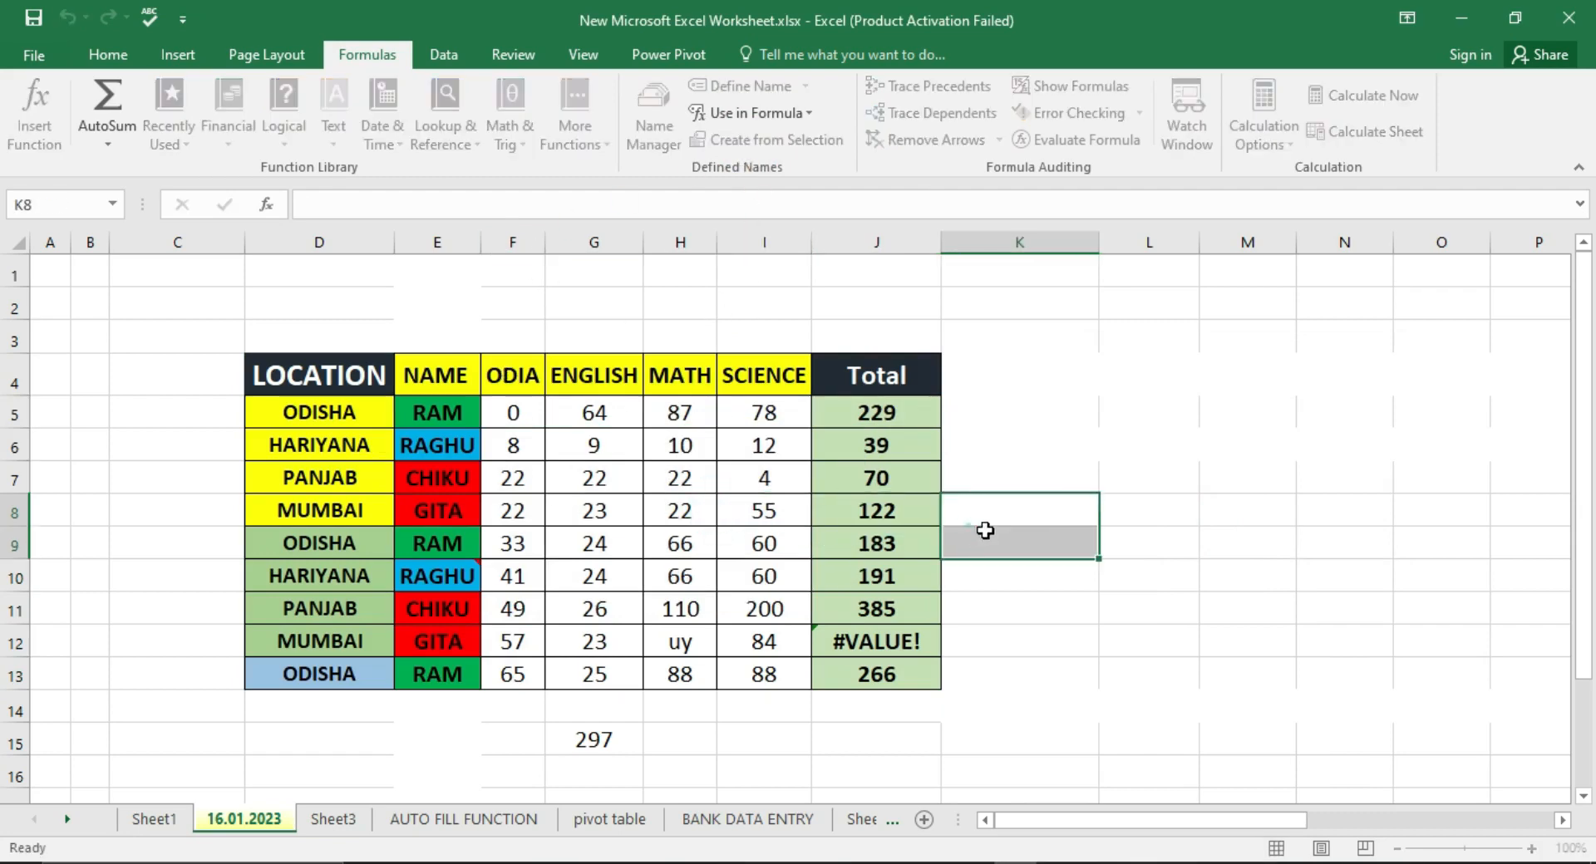
- Check the names created from the table headers in the Name Manager
left_click(384, 367)
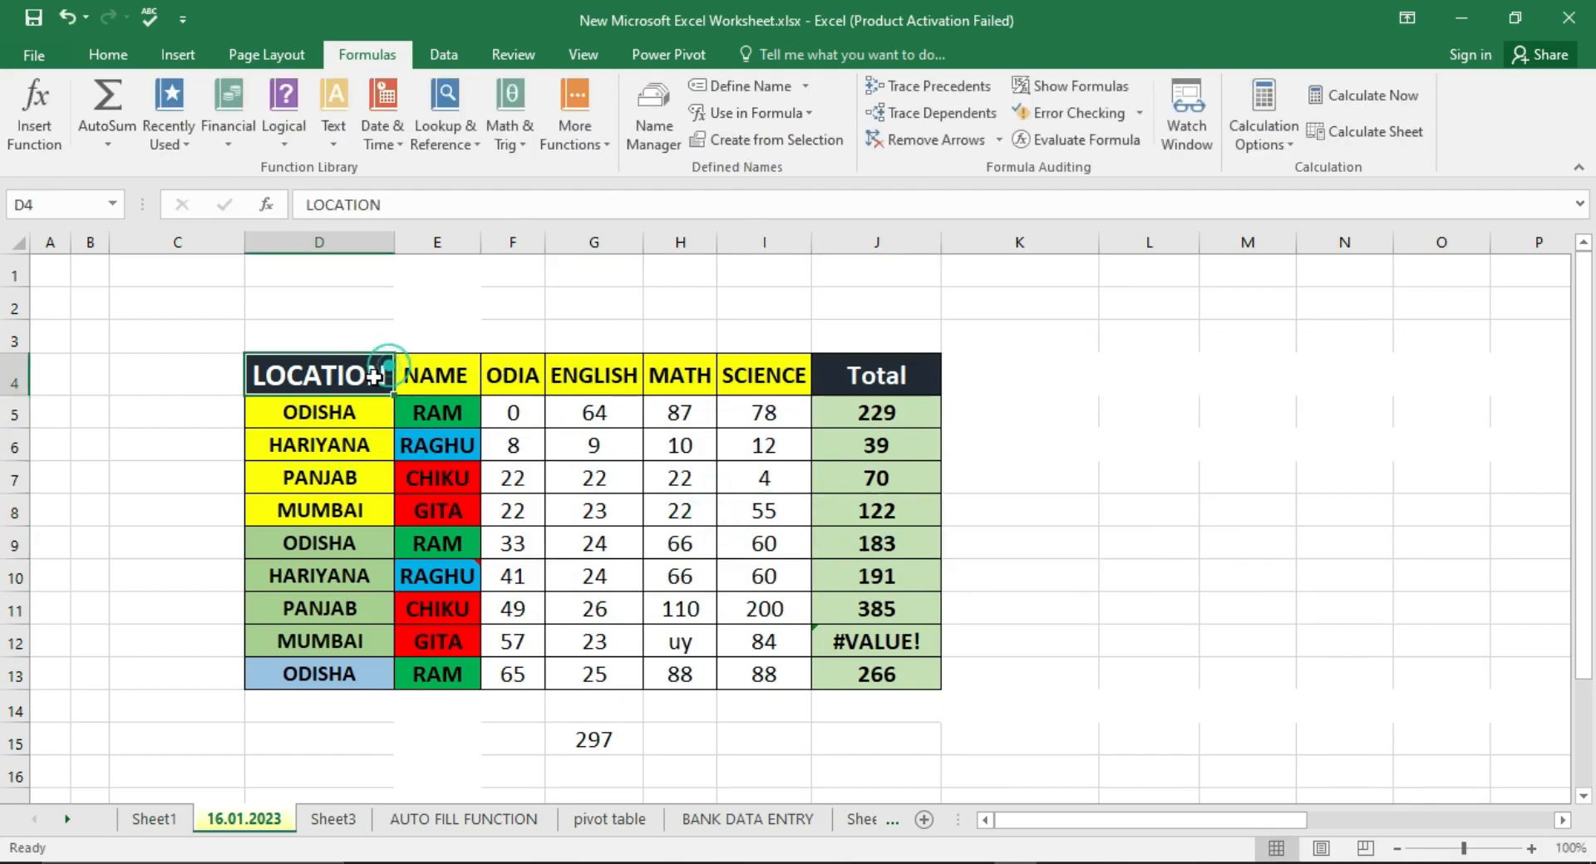
left_click(645, 135)
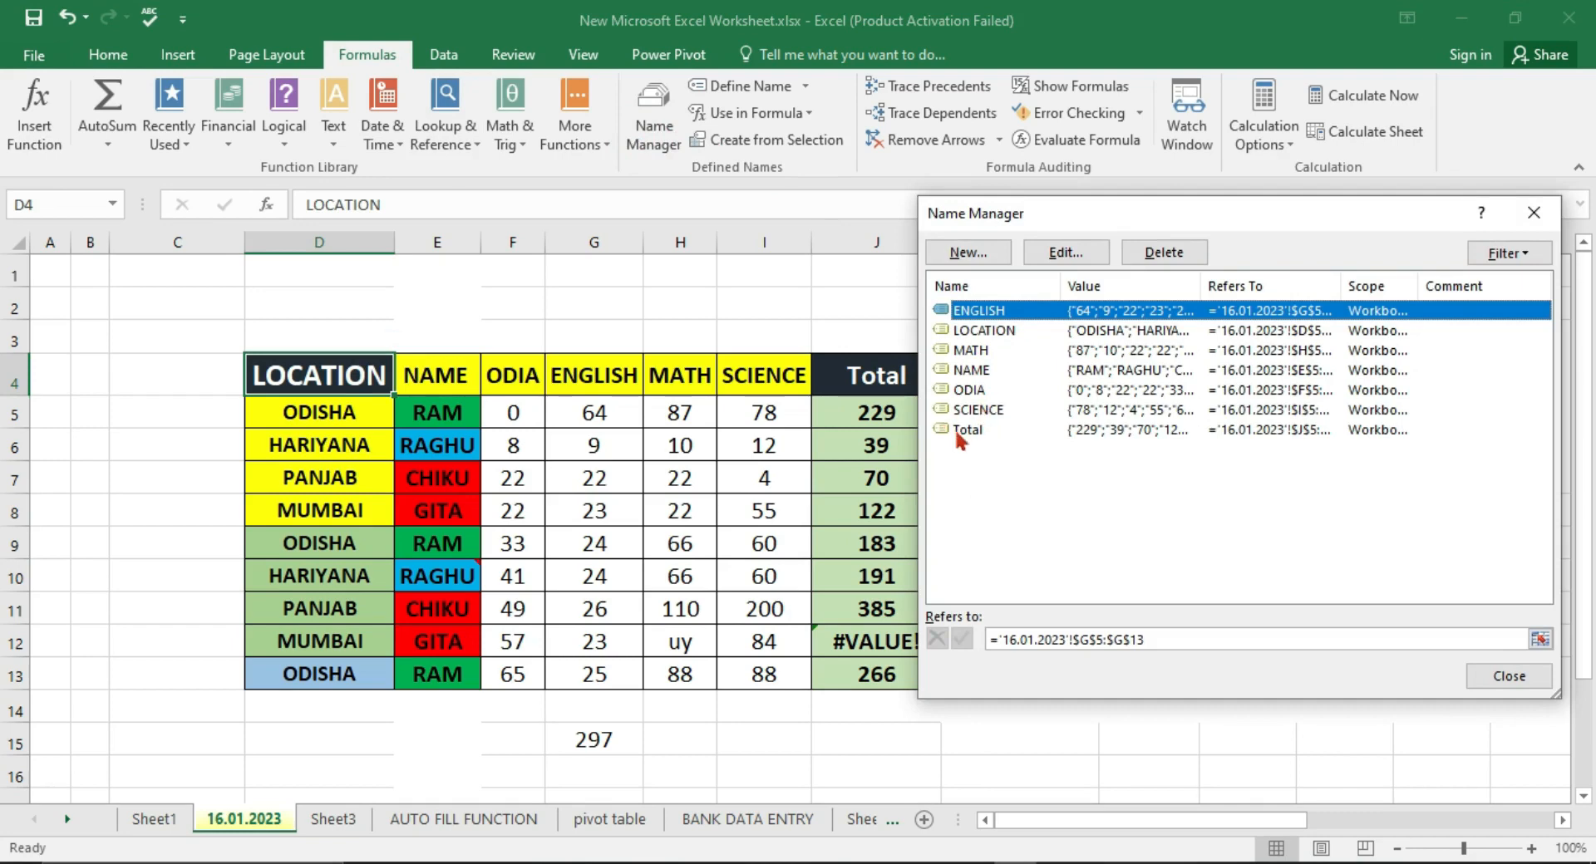
left_click(1533, 213)
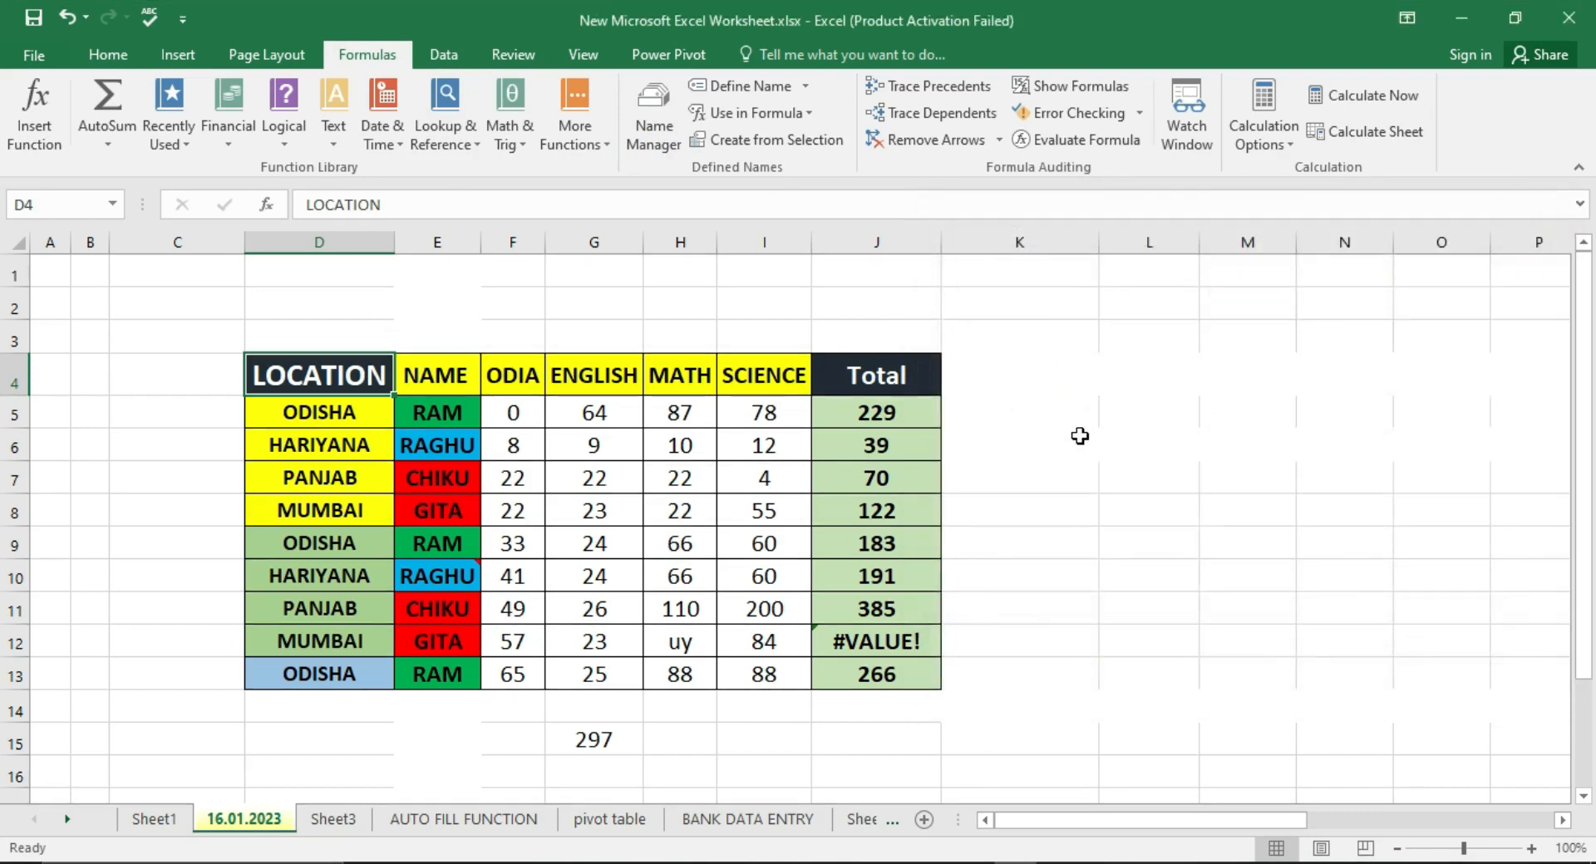
- Try the formula =odia in cell J16 and clear the cell again
left_click(1079, 436)
left_click(827, 774)
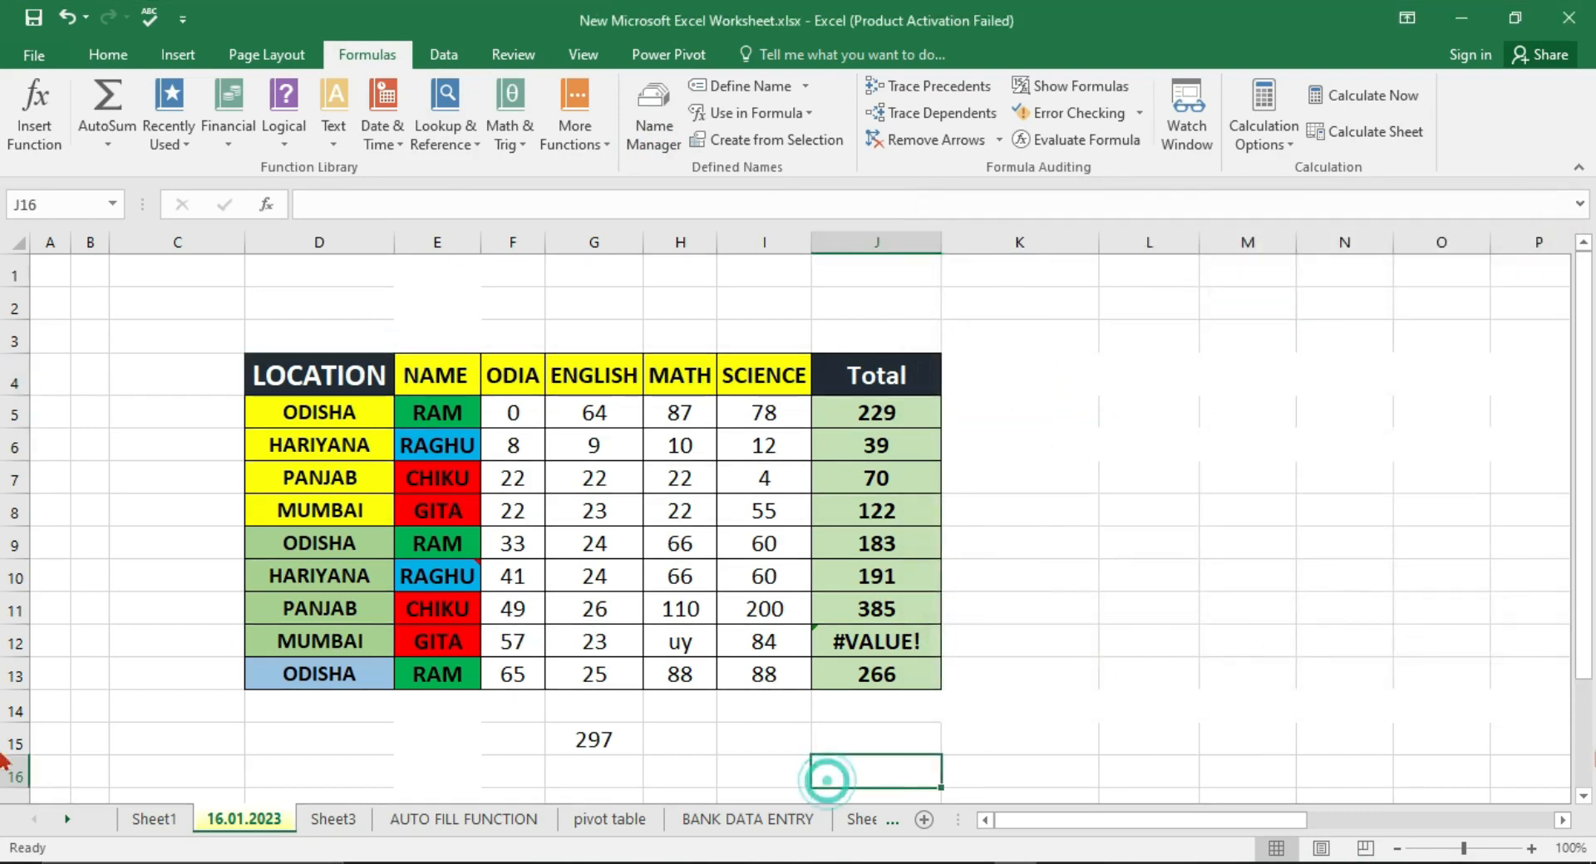
type("=")
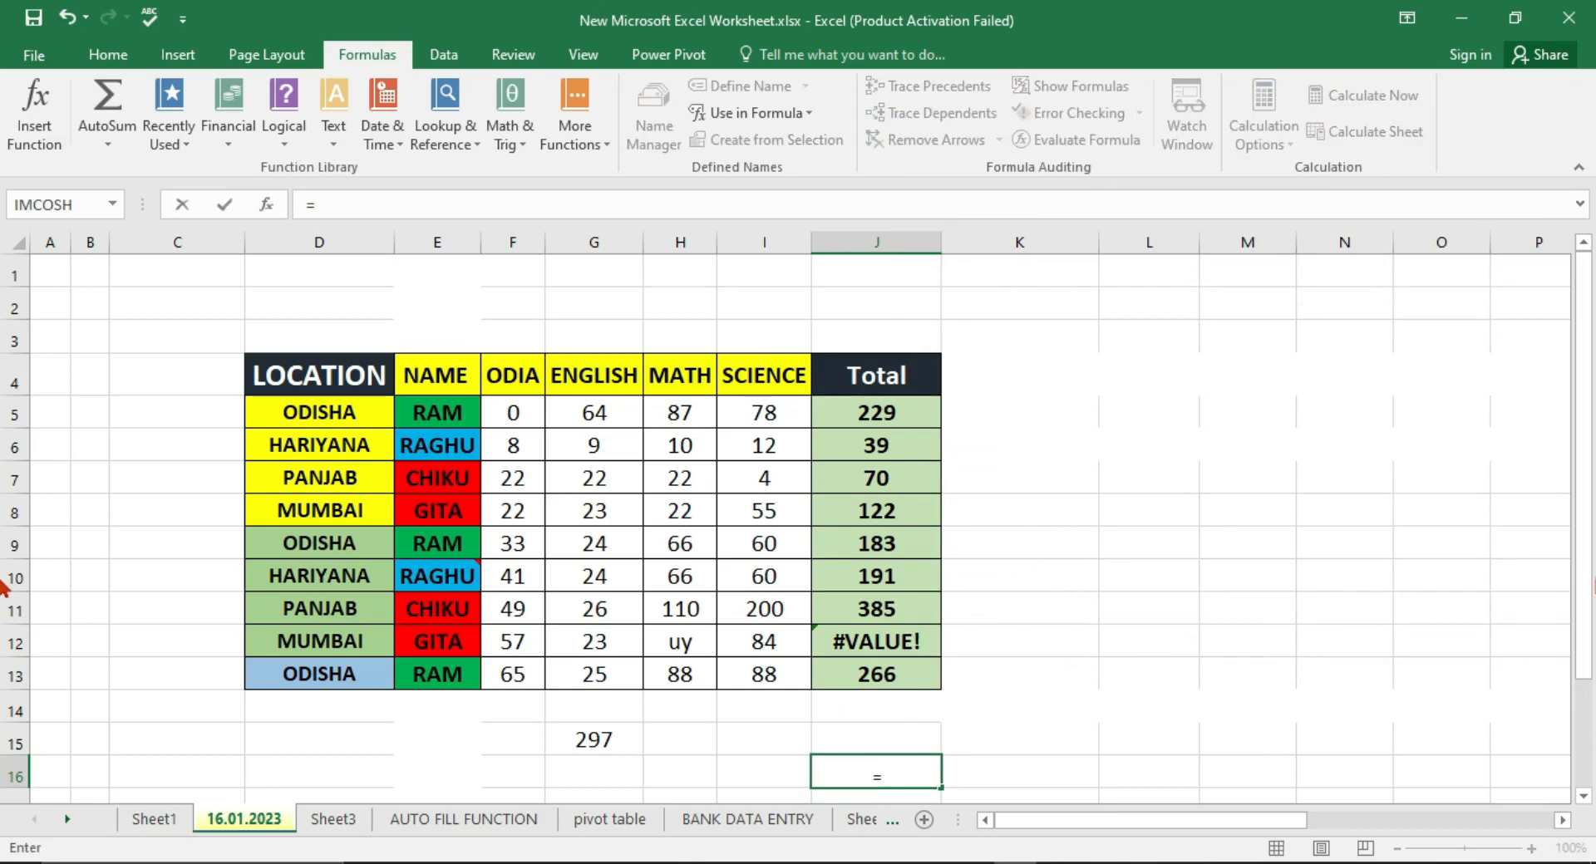
type("odia")
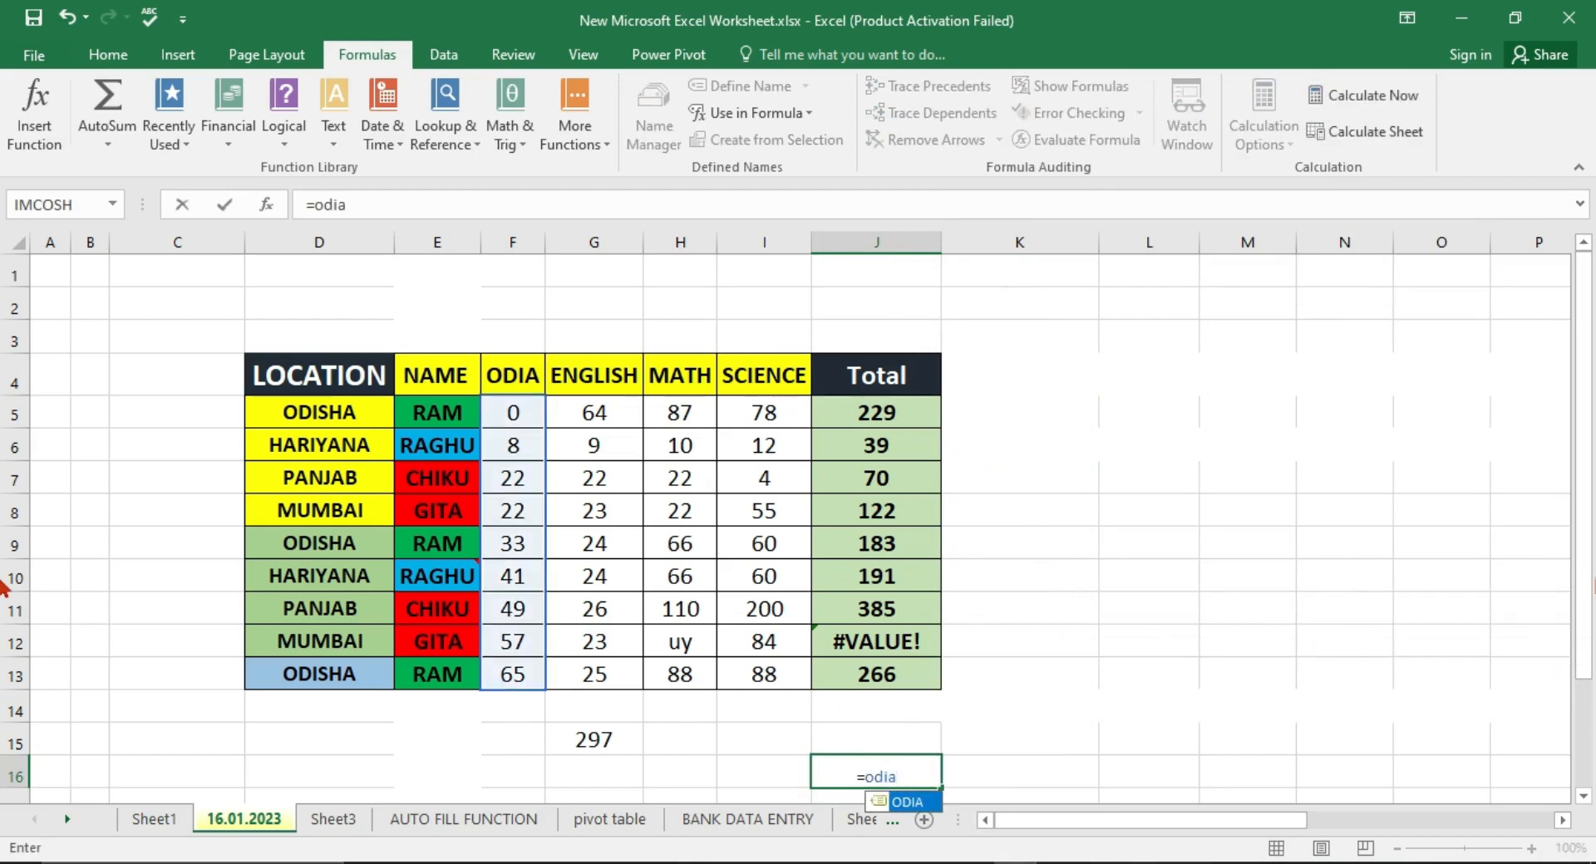
key("Return")
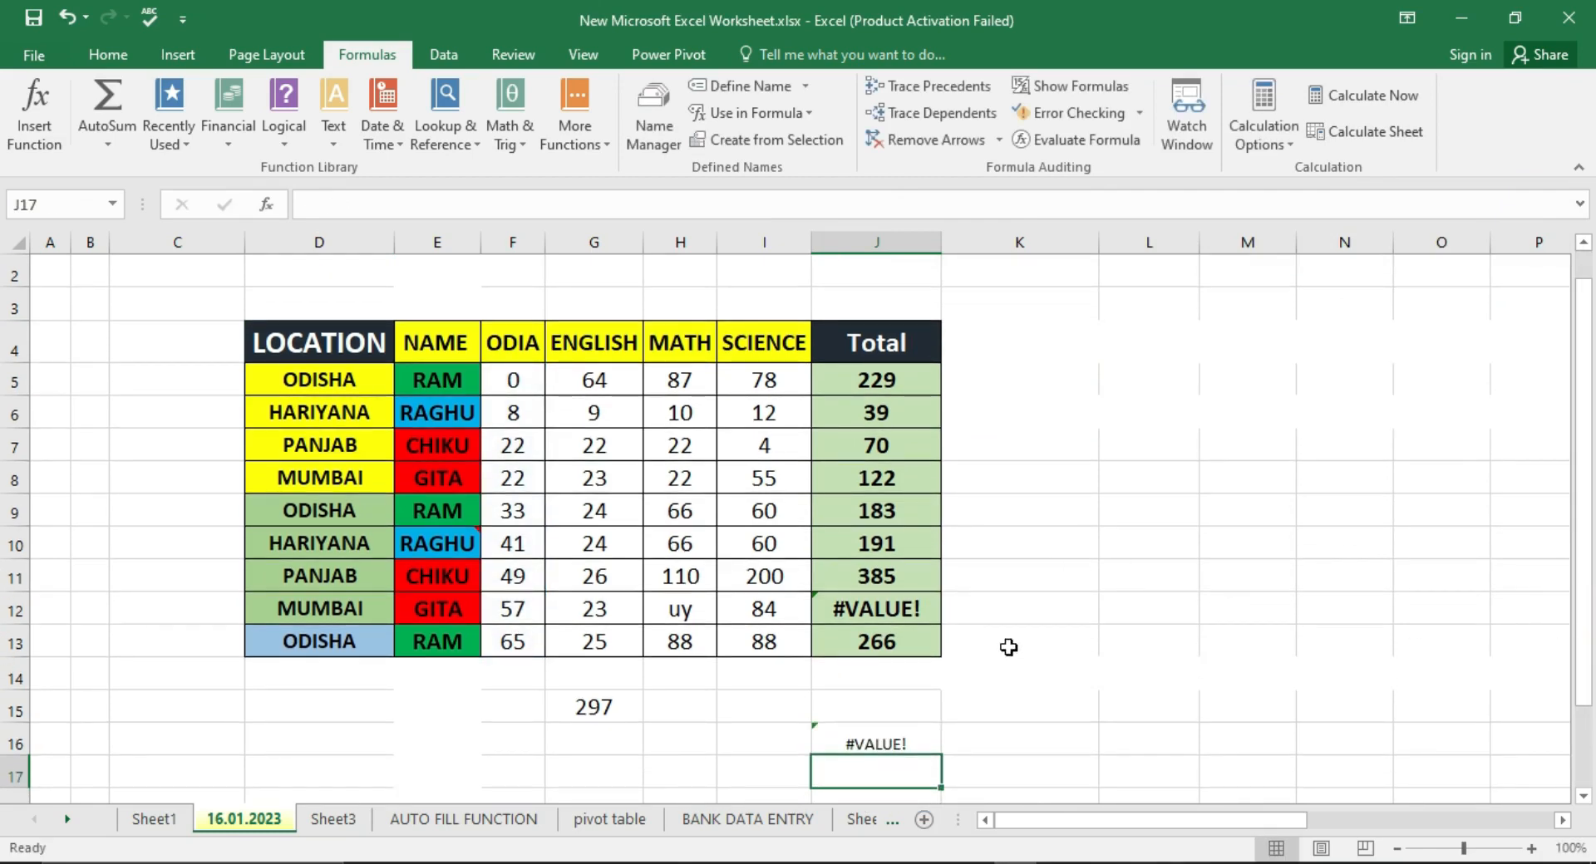
left_click(918, 743)
key("Delete")
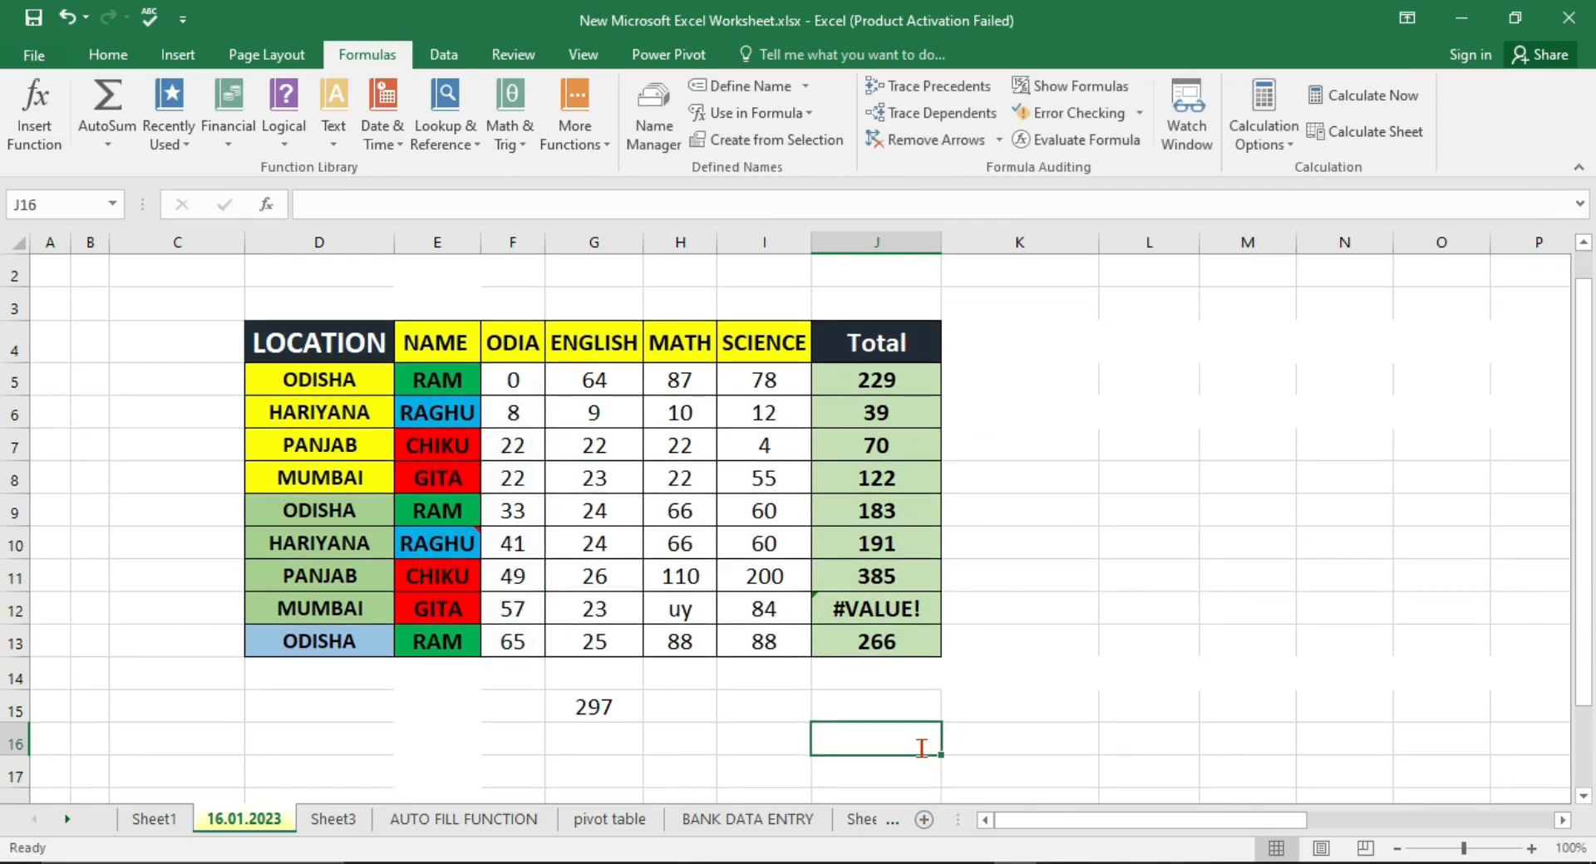
- Enter =SUM(ODIA) in cell J16 and select the cell to show its formula
type("=sum")
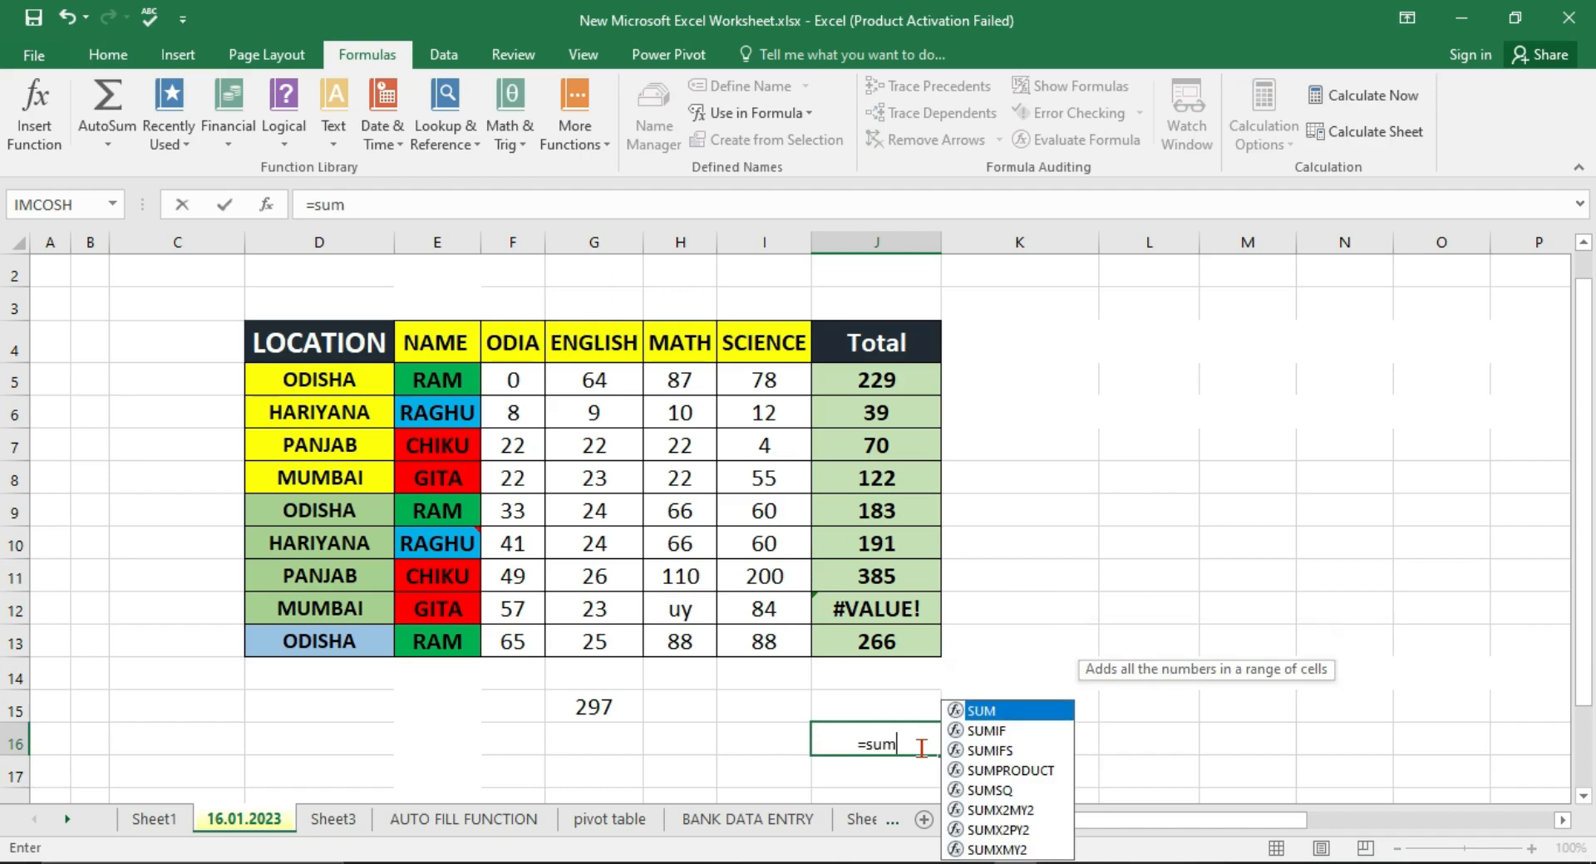
key("Tab")
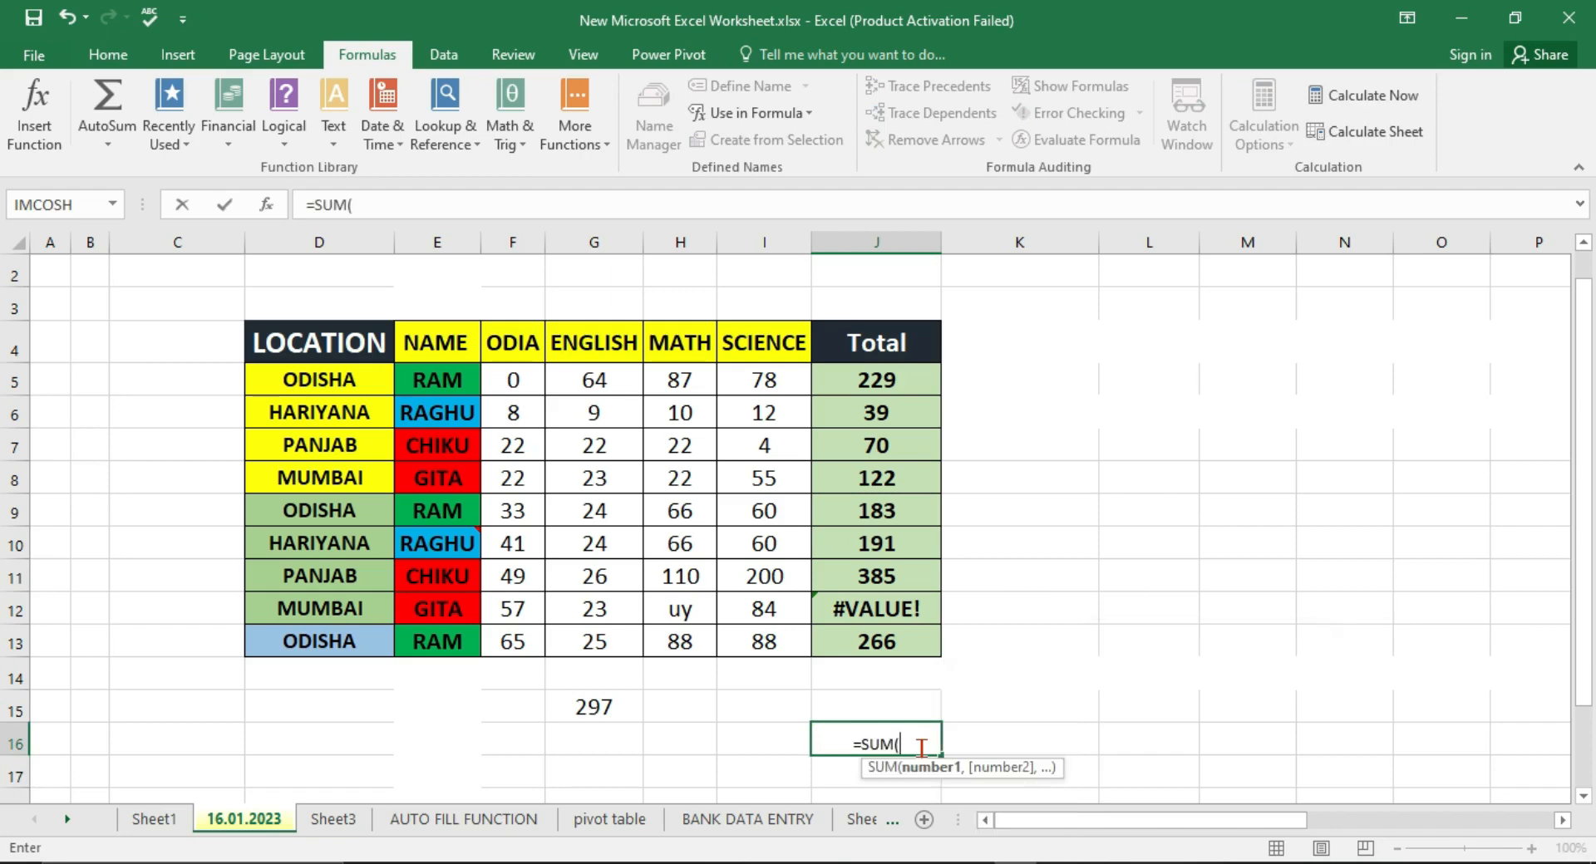
type("odia")
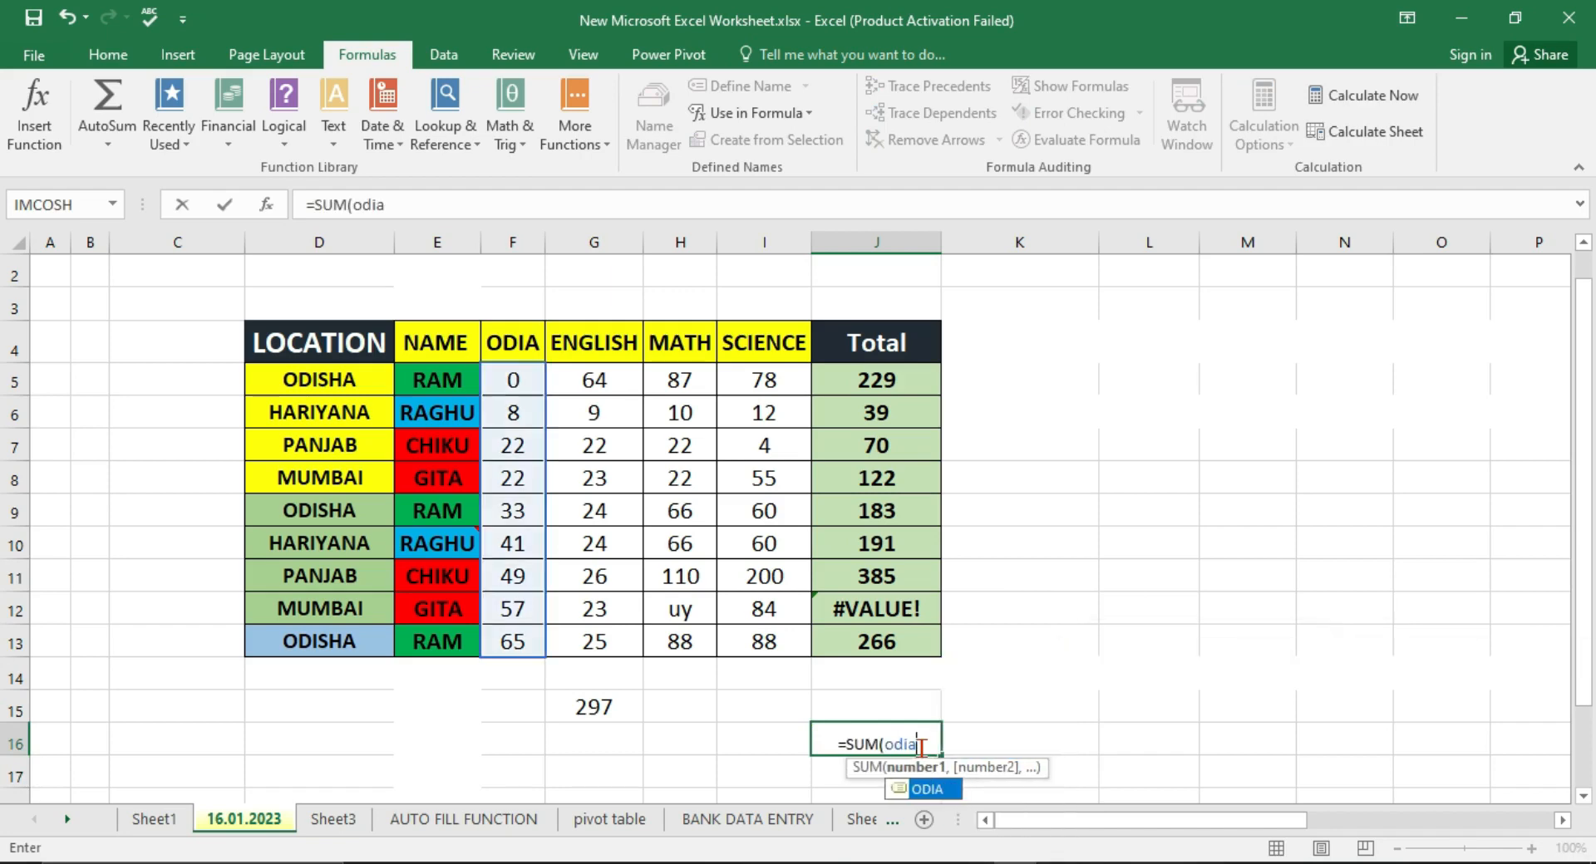
key("Return")
left_click(923, 749)
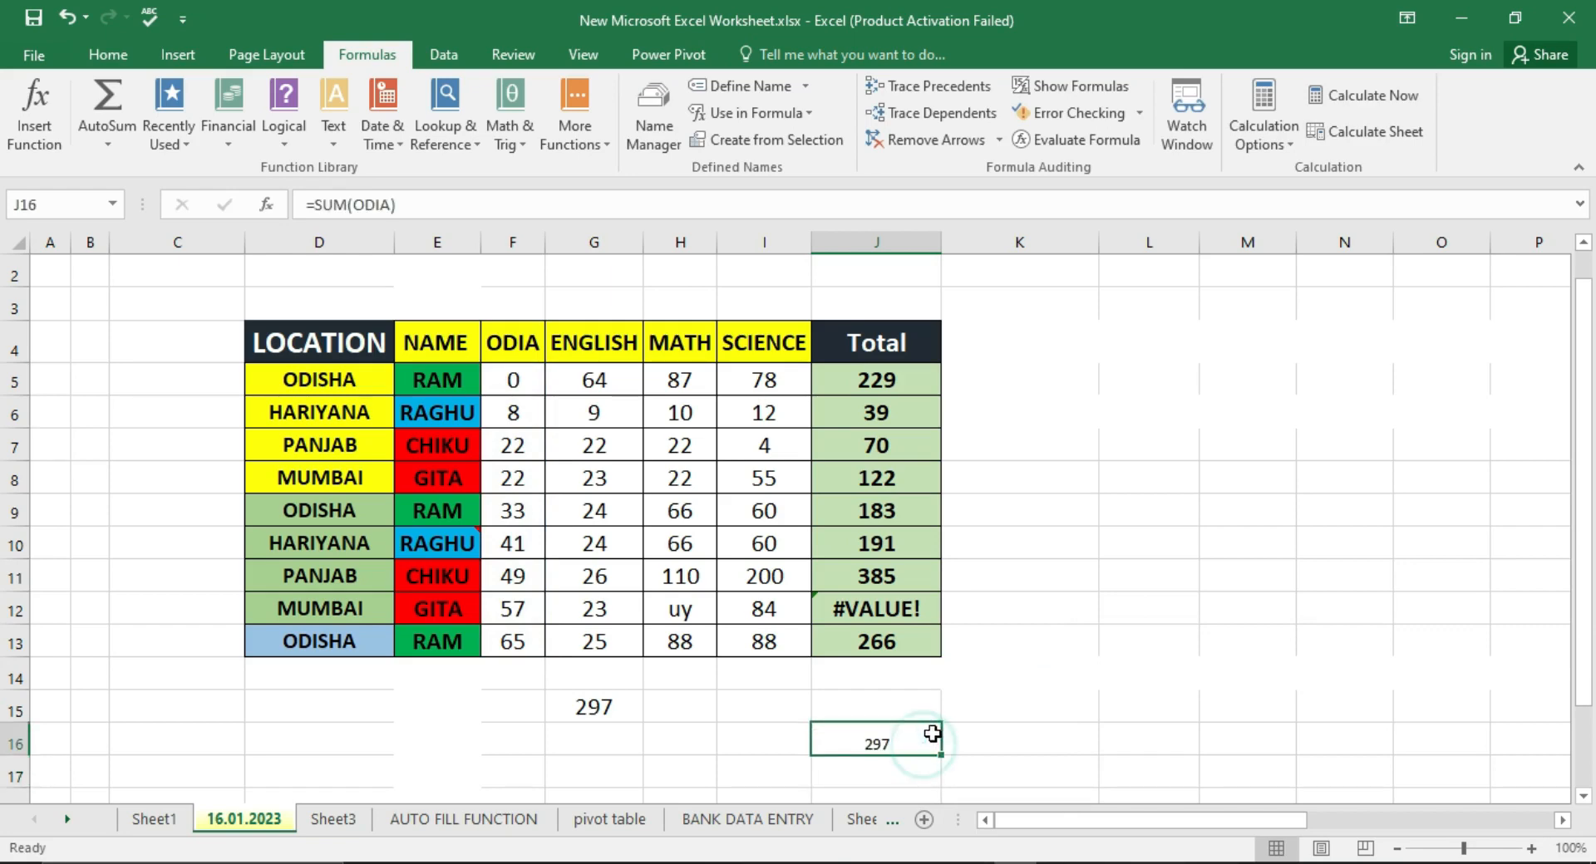
- Enter =SUM(SCIENCE) in cell O8, select the cell to check its formula, and clear it again
left_click(1396, 488)
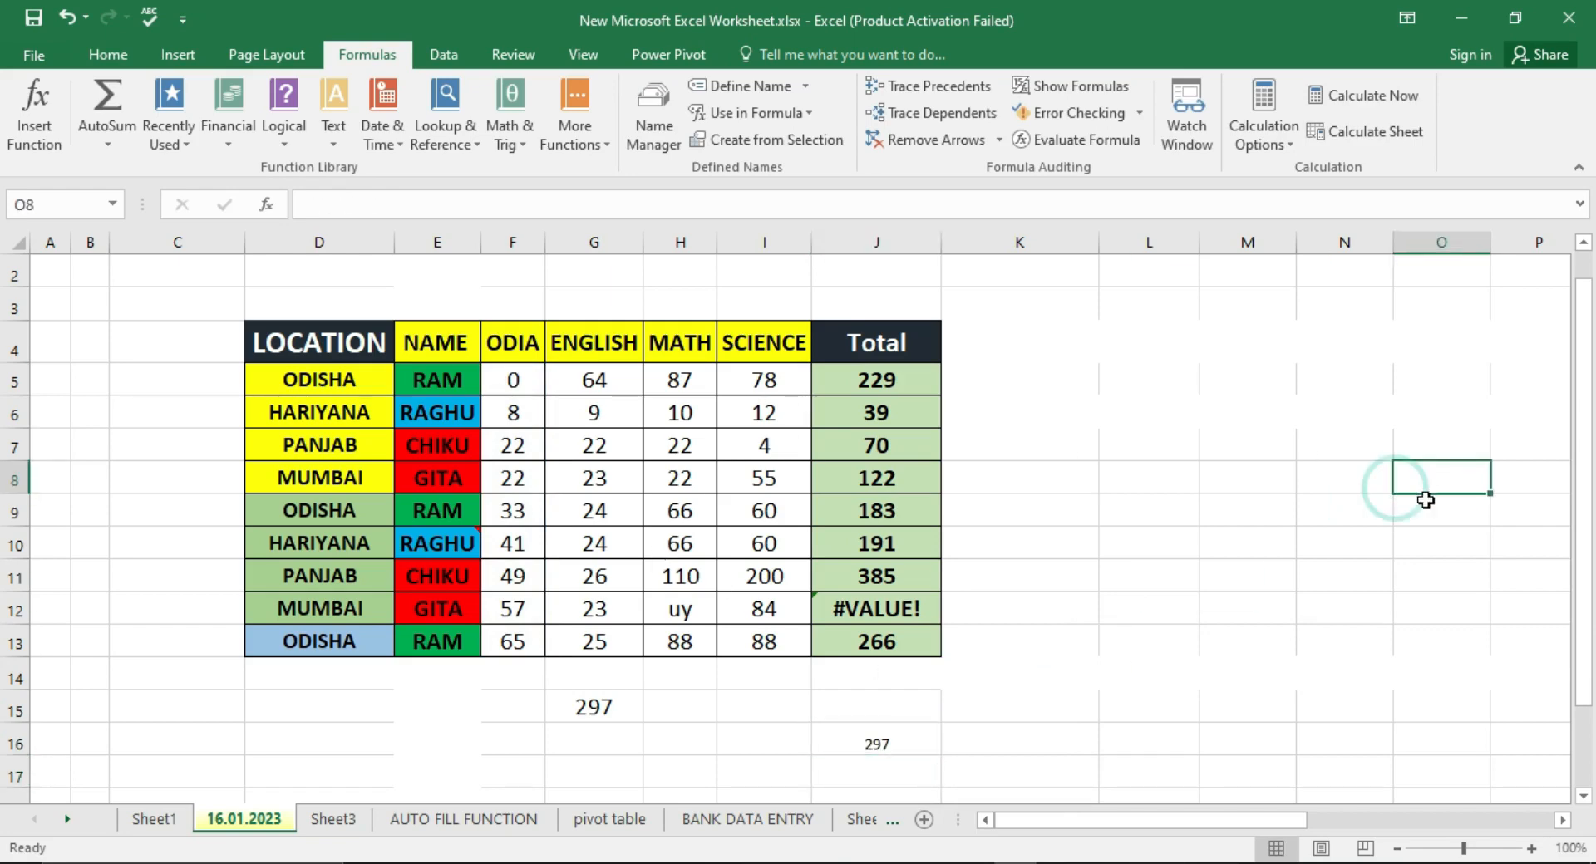
type("=s")
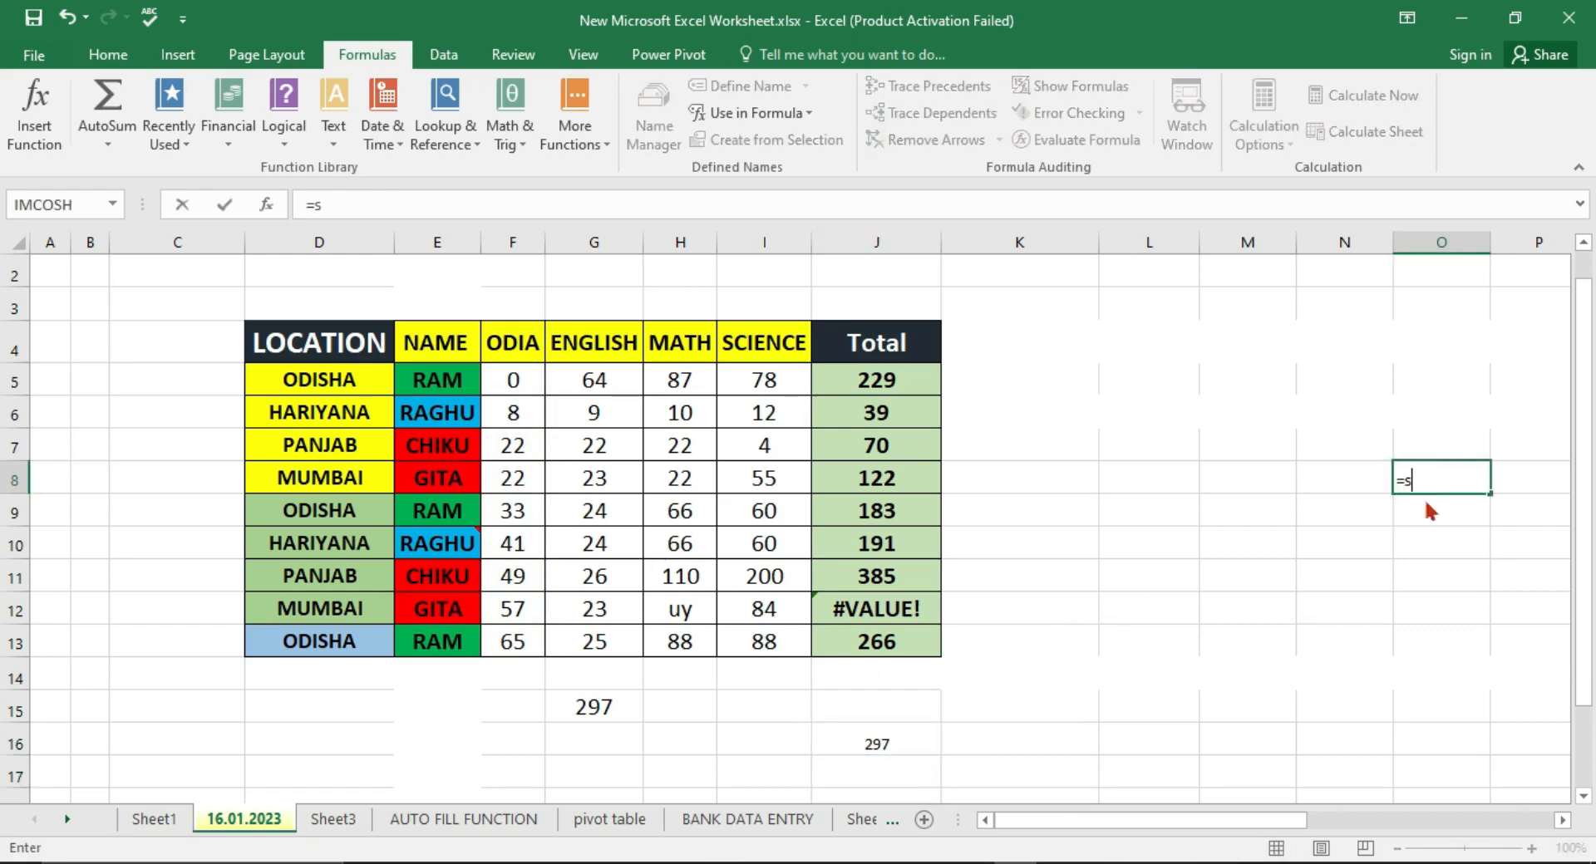
type("um")
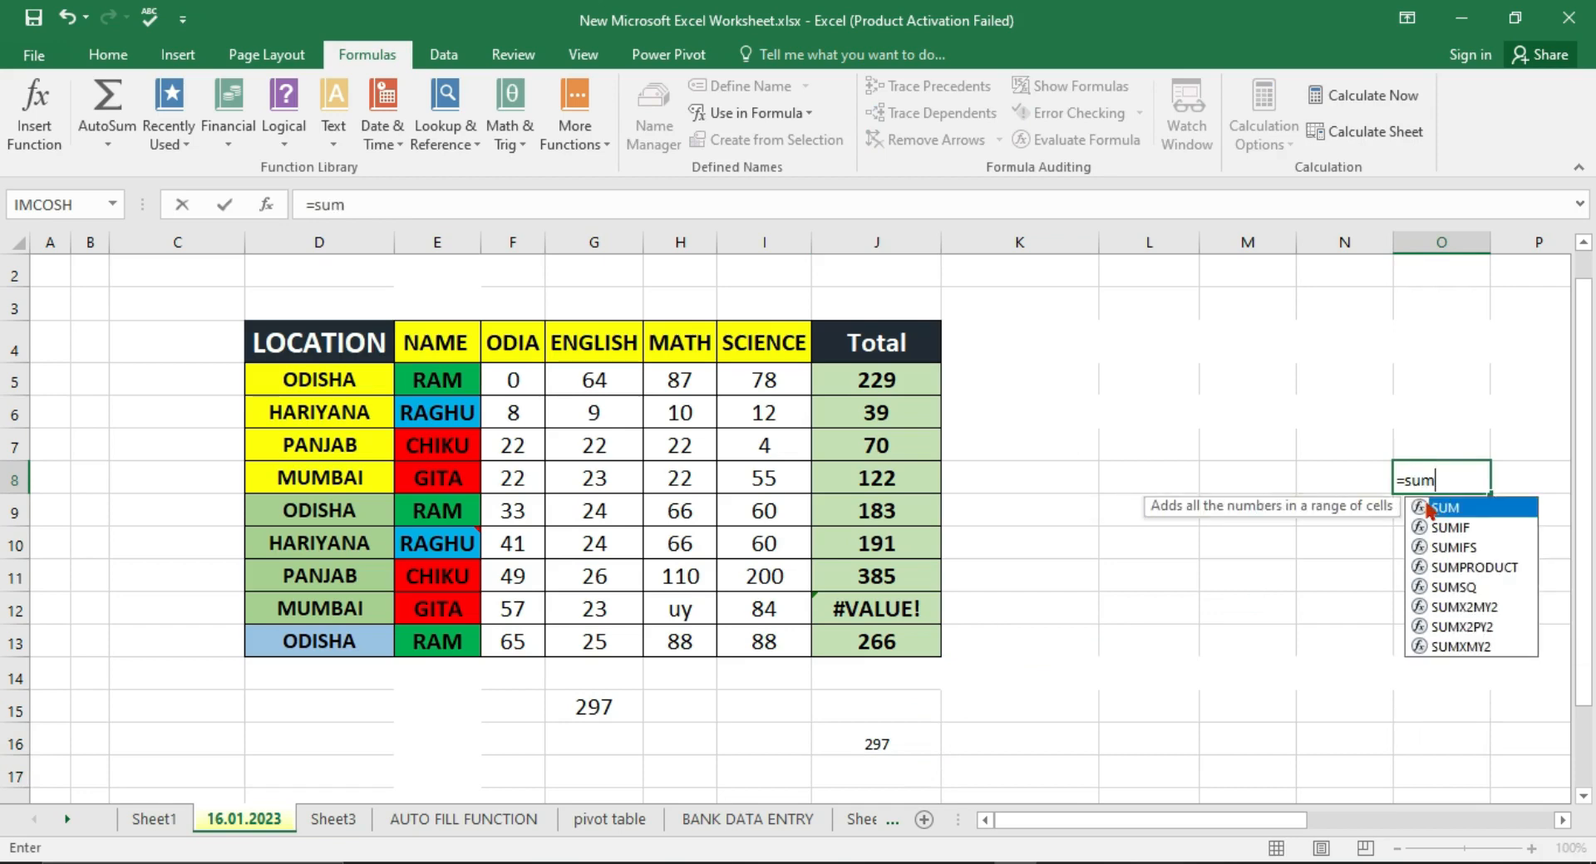
double_click(1429, 508)
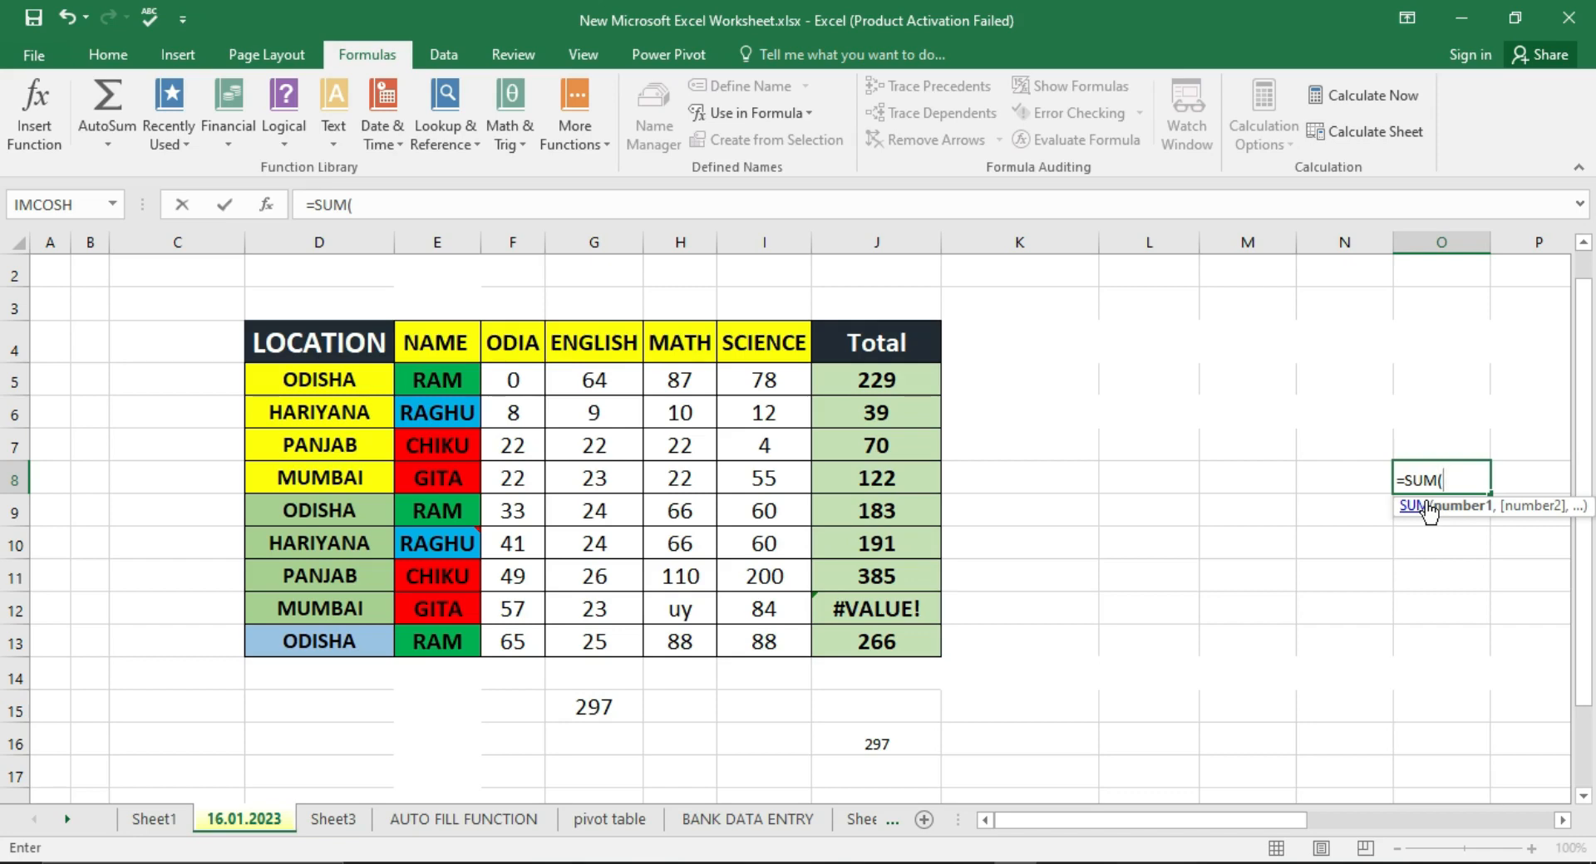
type("sc")
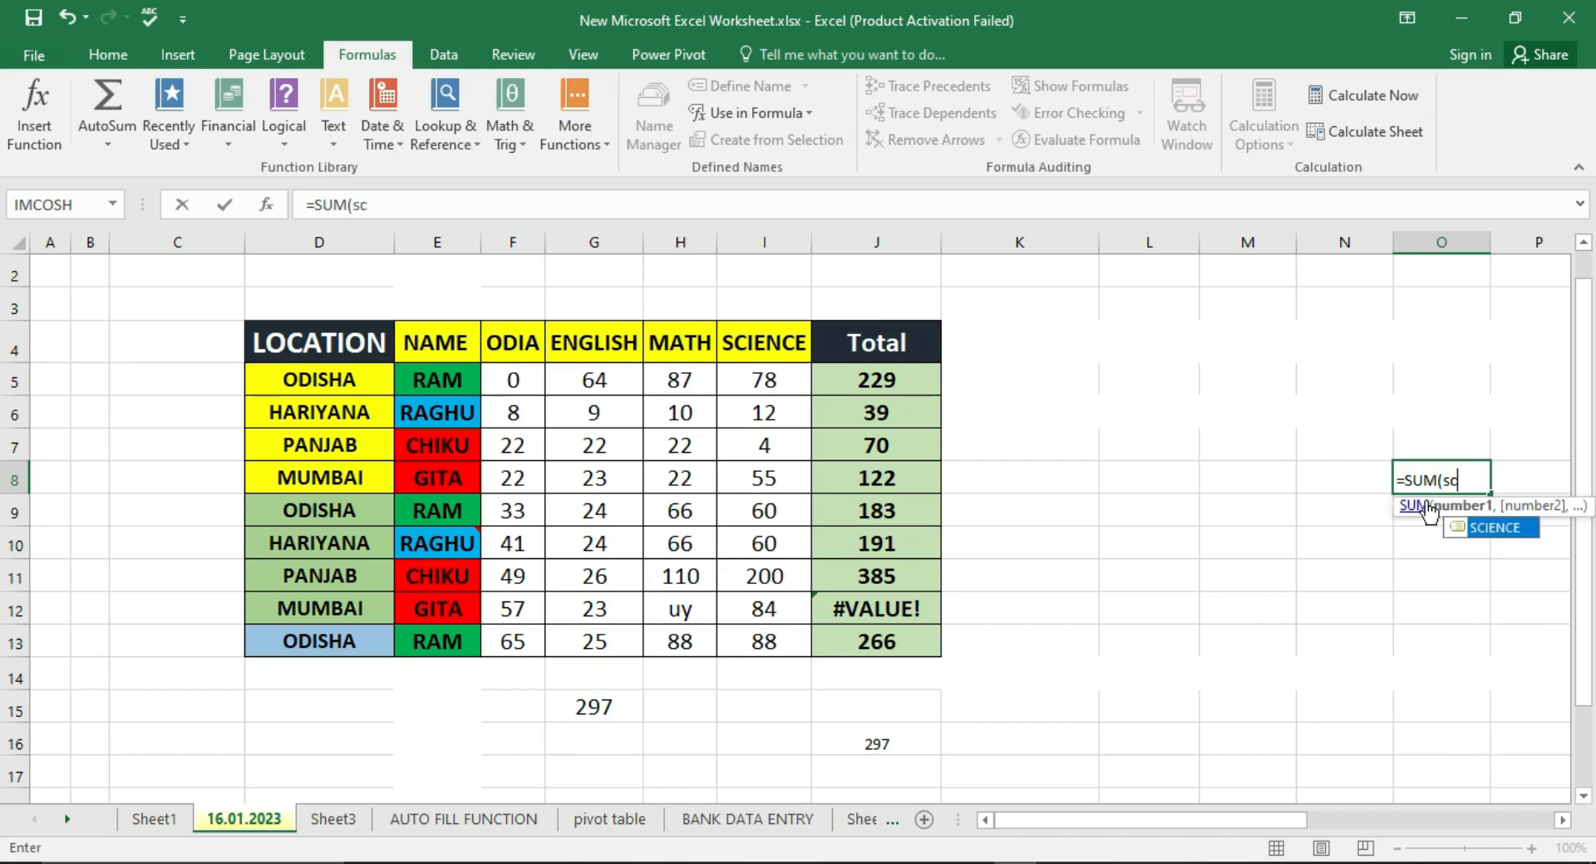
type("is")
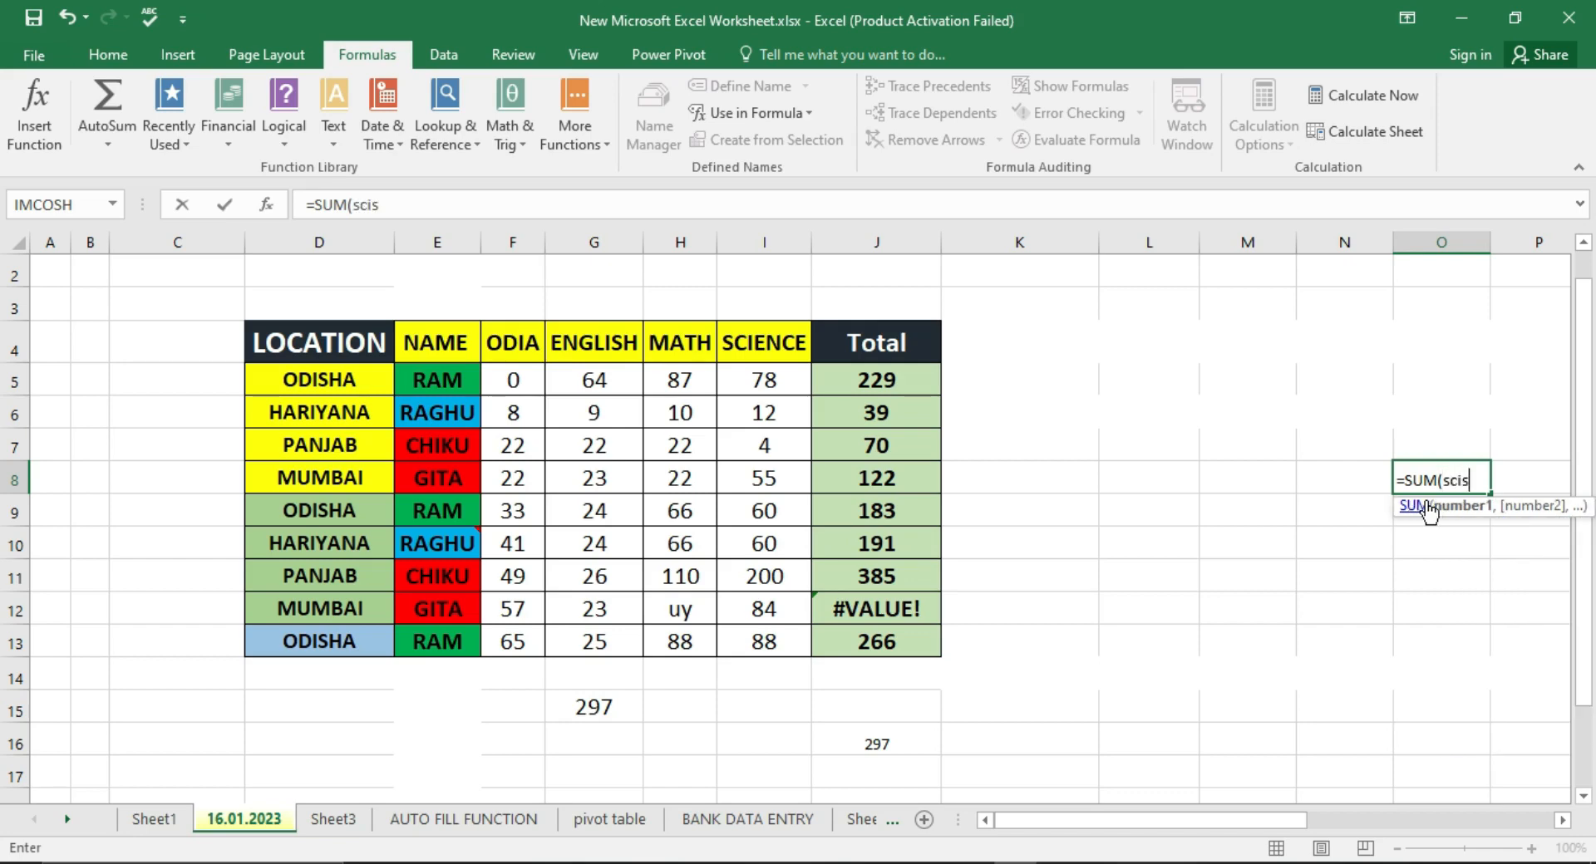
key("BackSpace")
type("e")
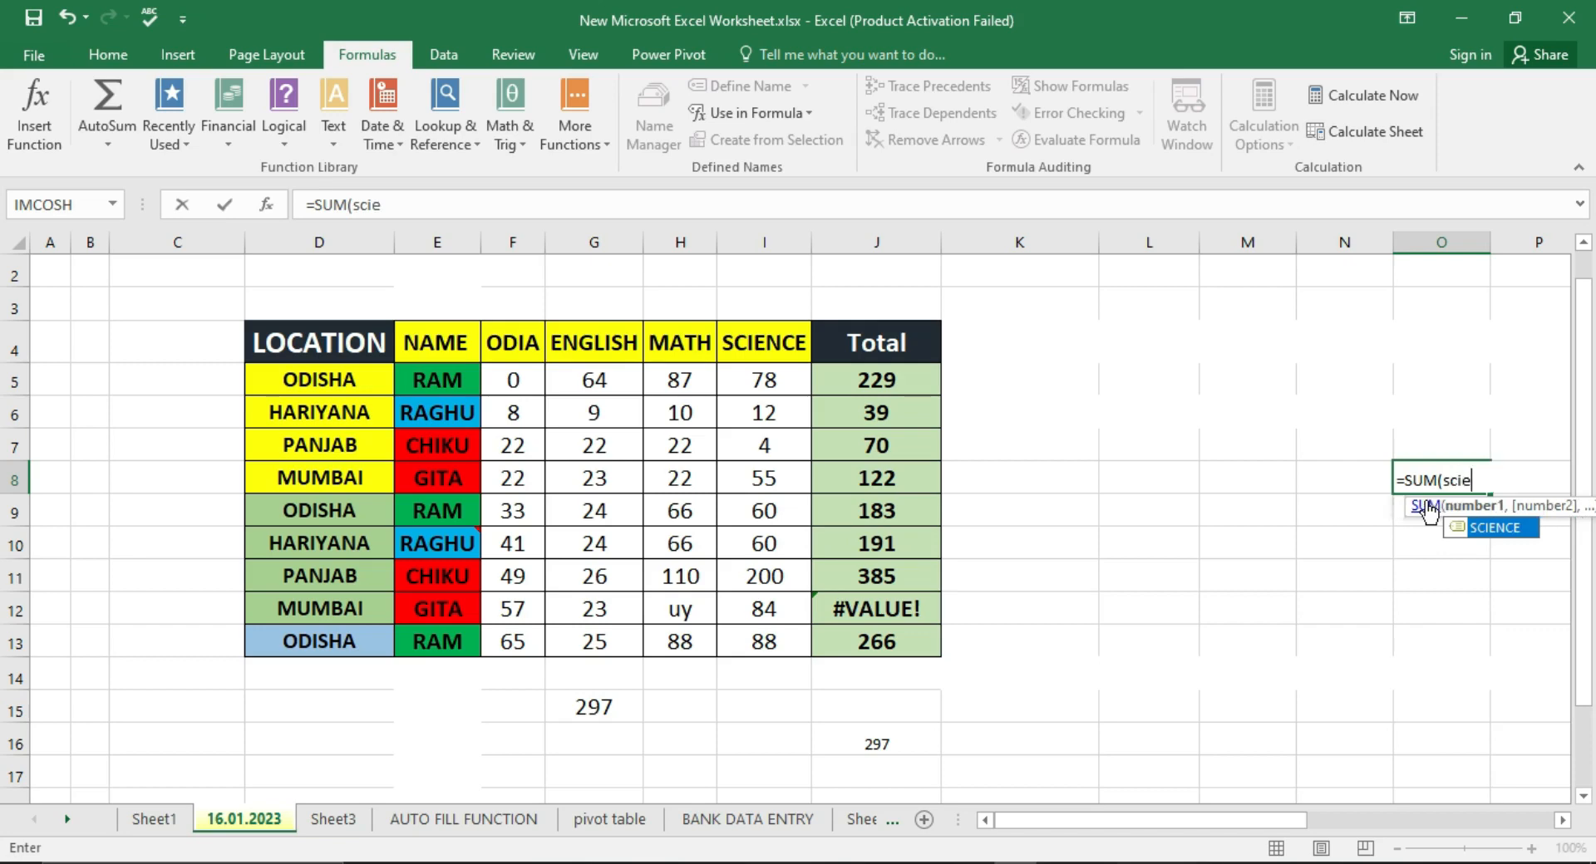
key("Tab")
key("Return")
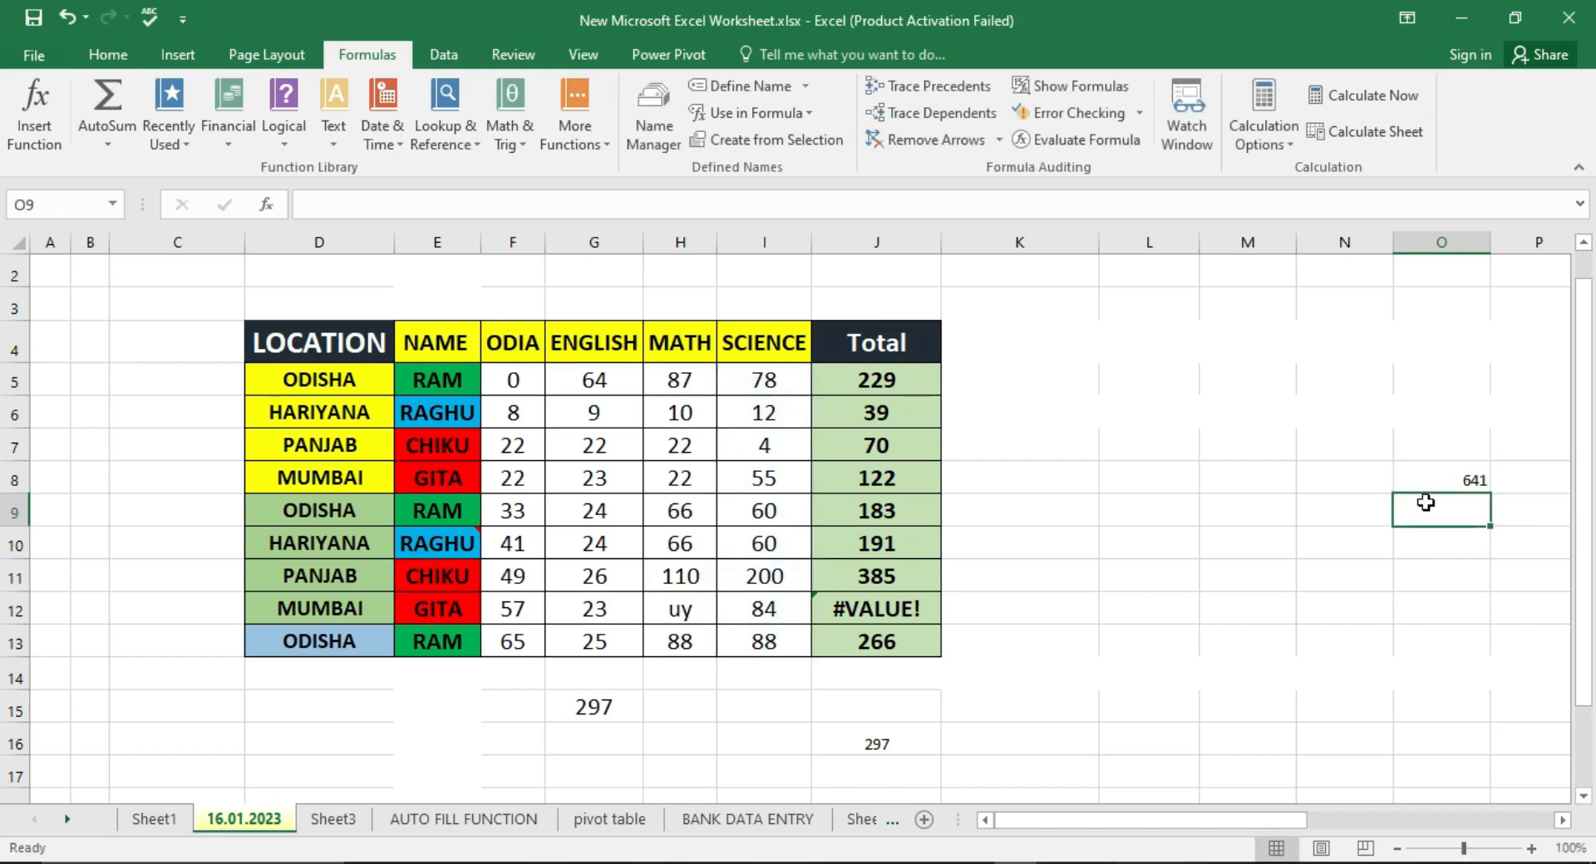
left_click(1431, 470)
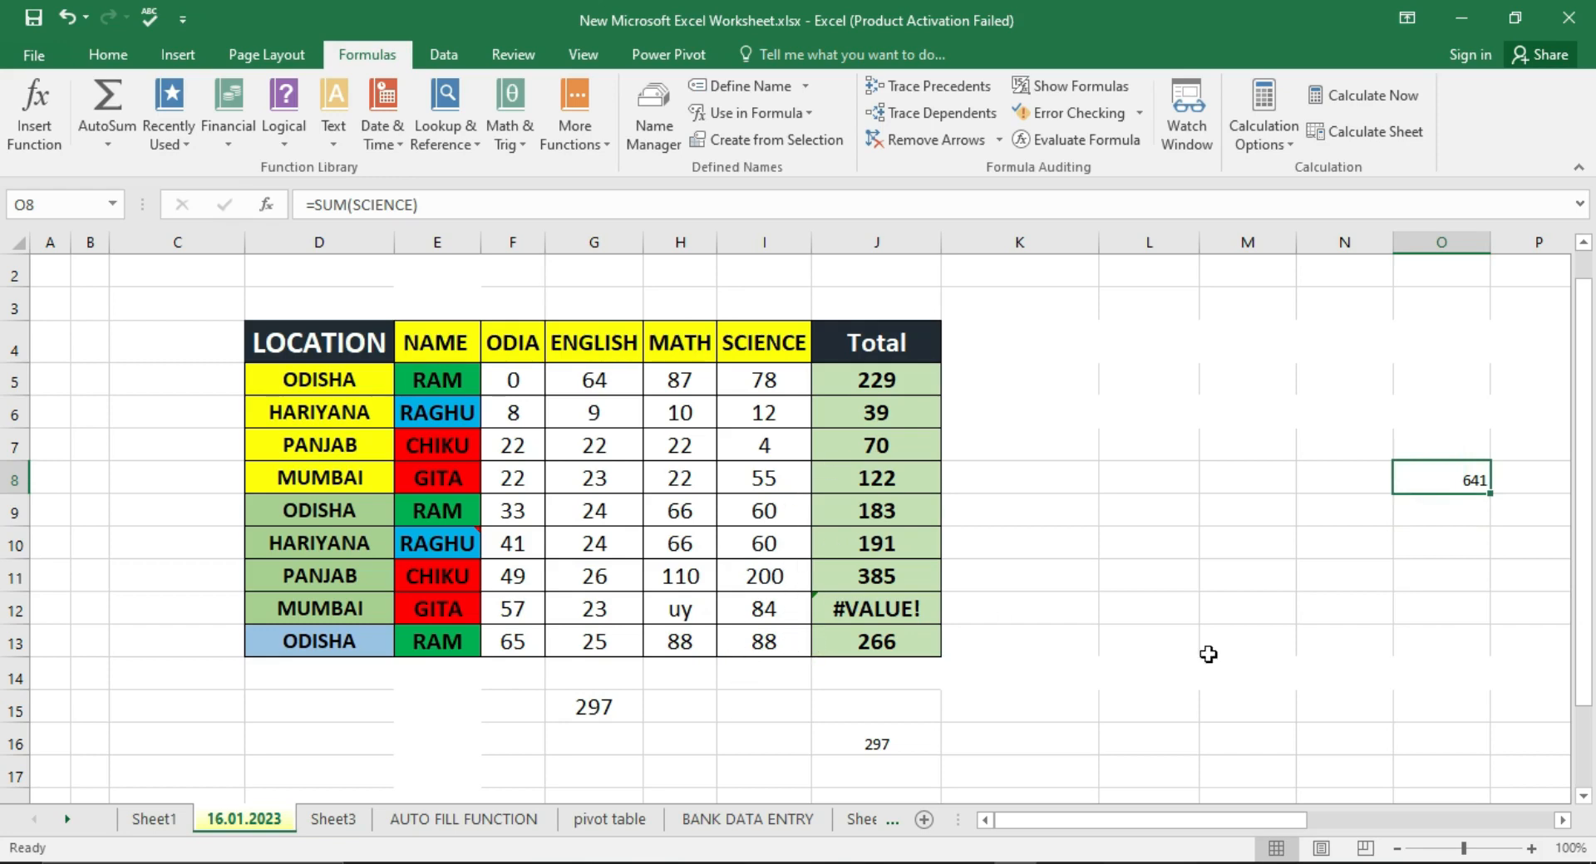
key("Delete")
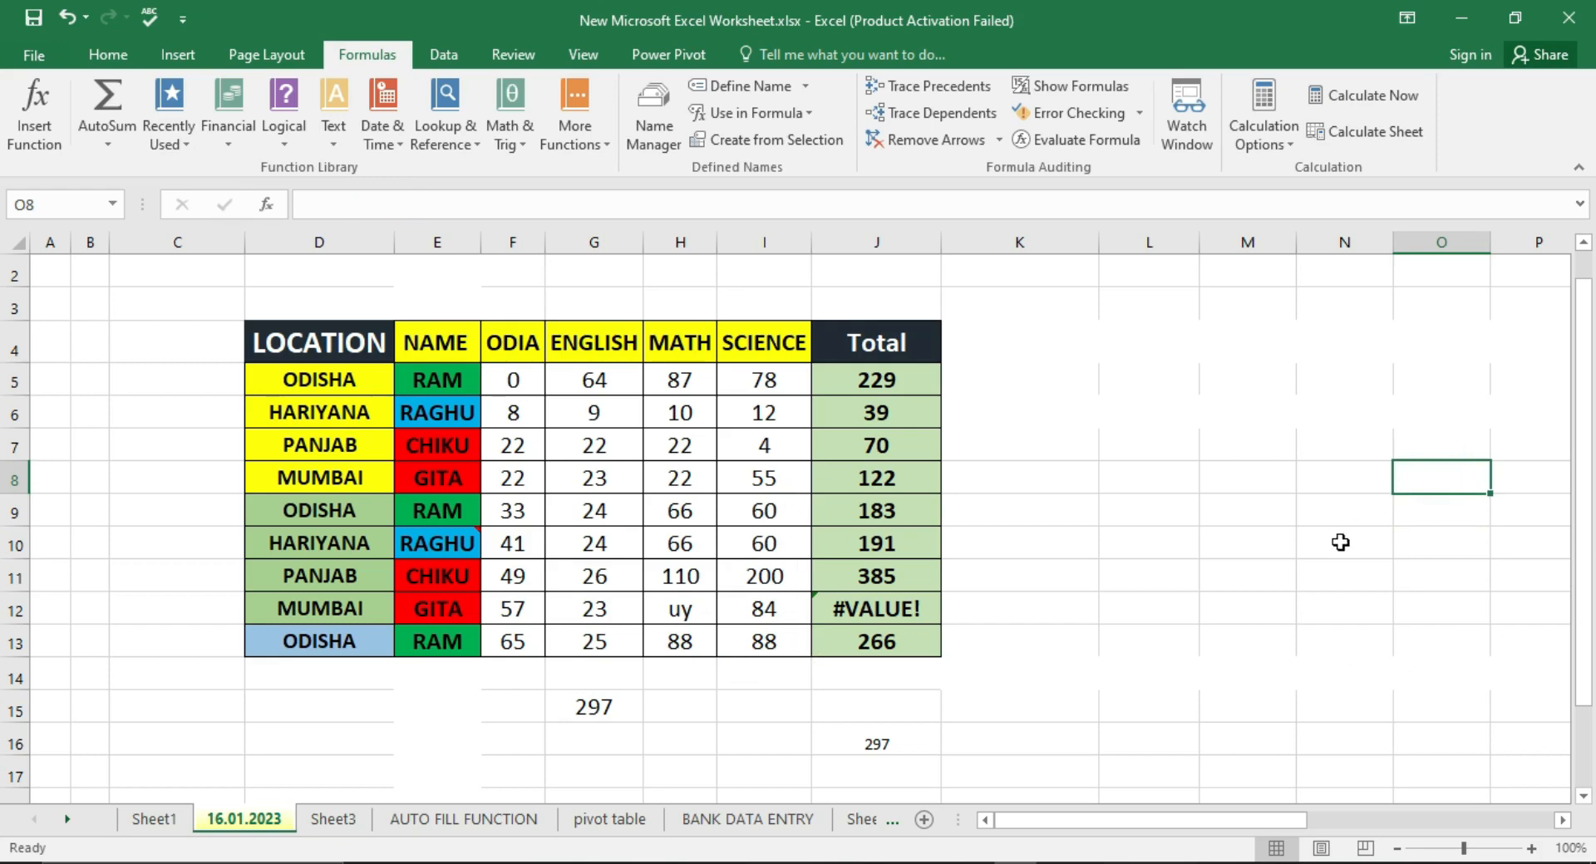
- Show the Create Names from Selection options for D4:J13 with only Left column ticked, and cancel without creating names
left_click(725, 139)
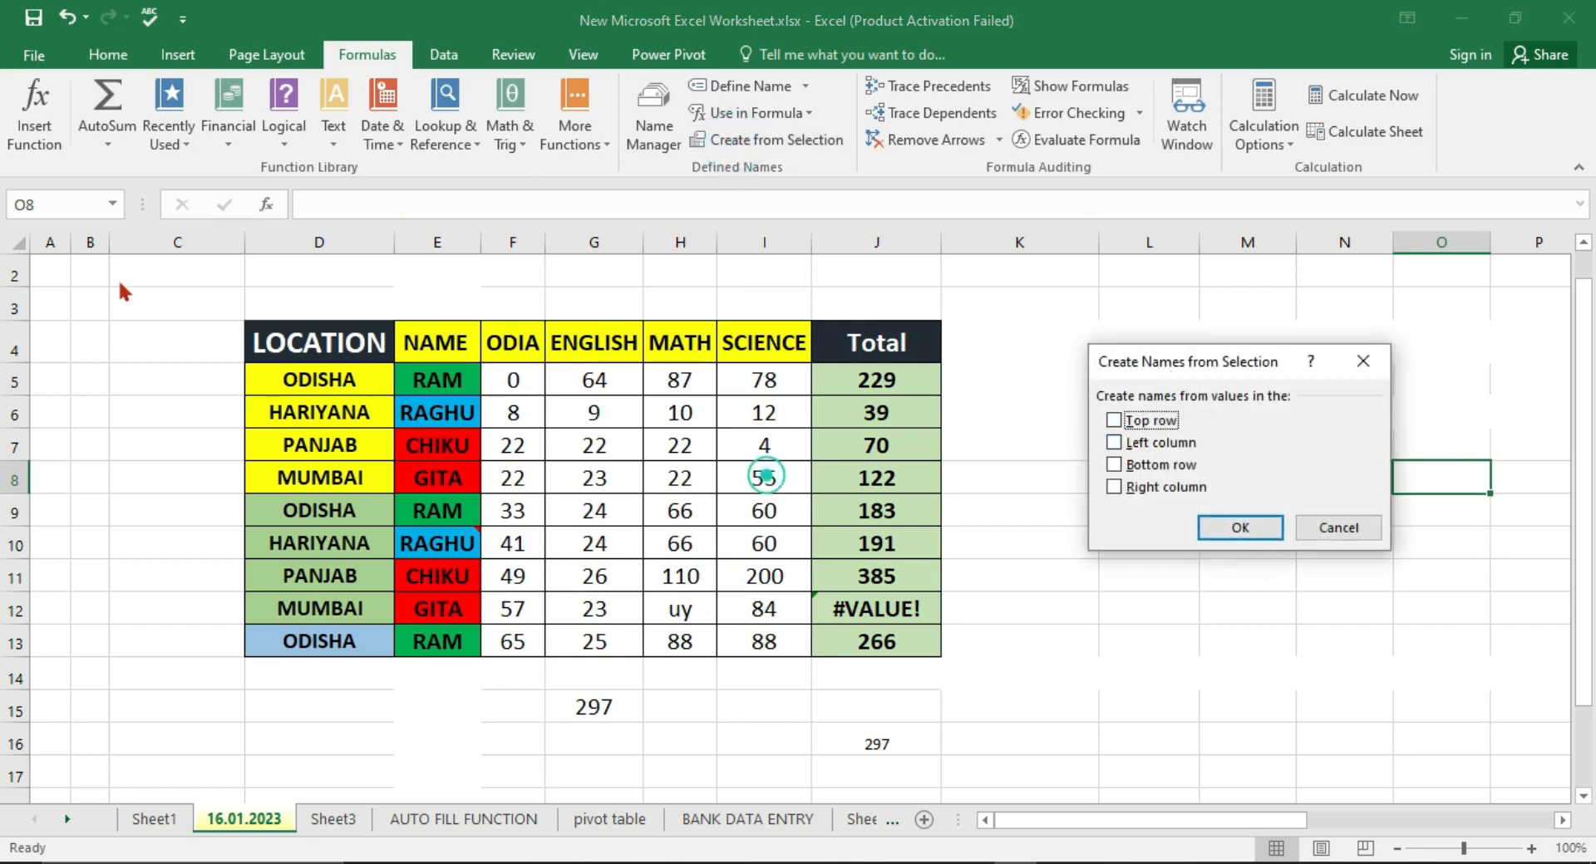
left_click(1361, 371)
left_click_drag(242, 350, 935, 648)
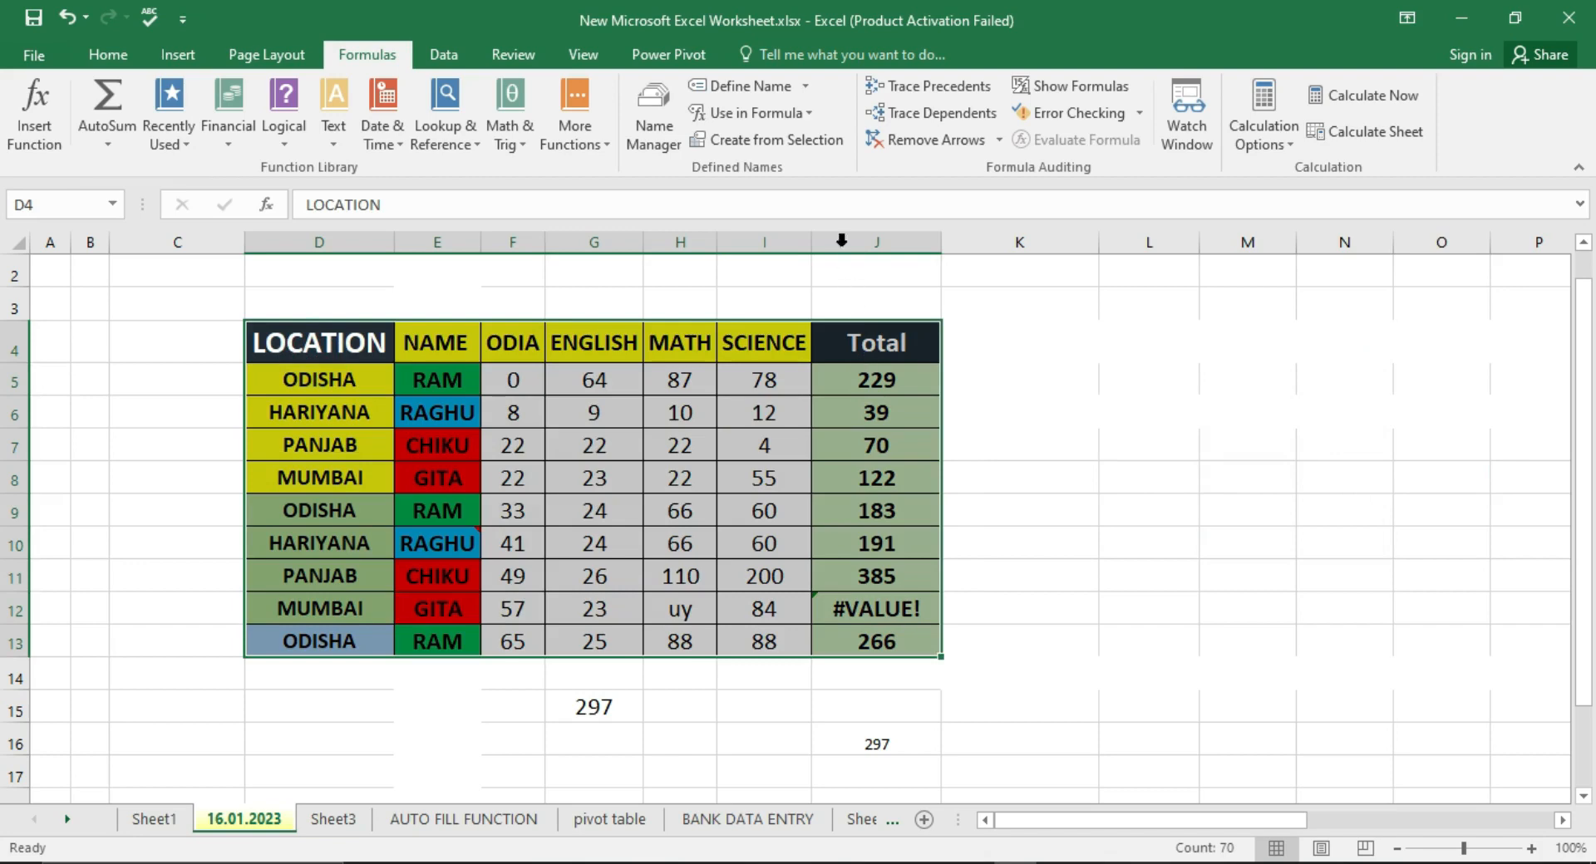
left_click(813, 140)
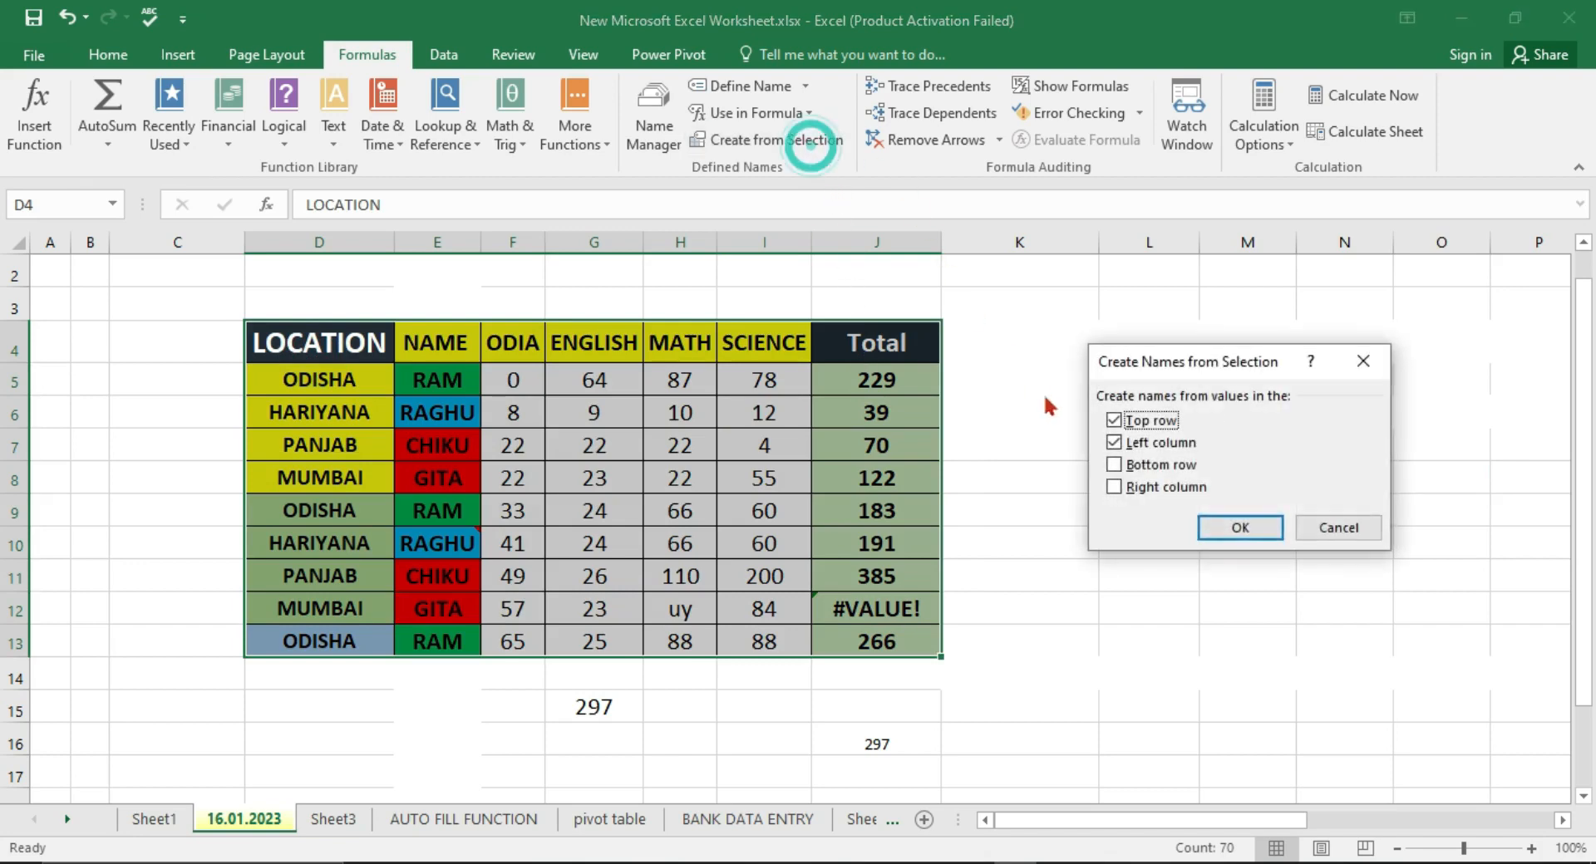
left_click(1115, 421)
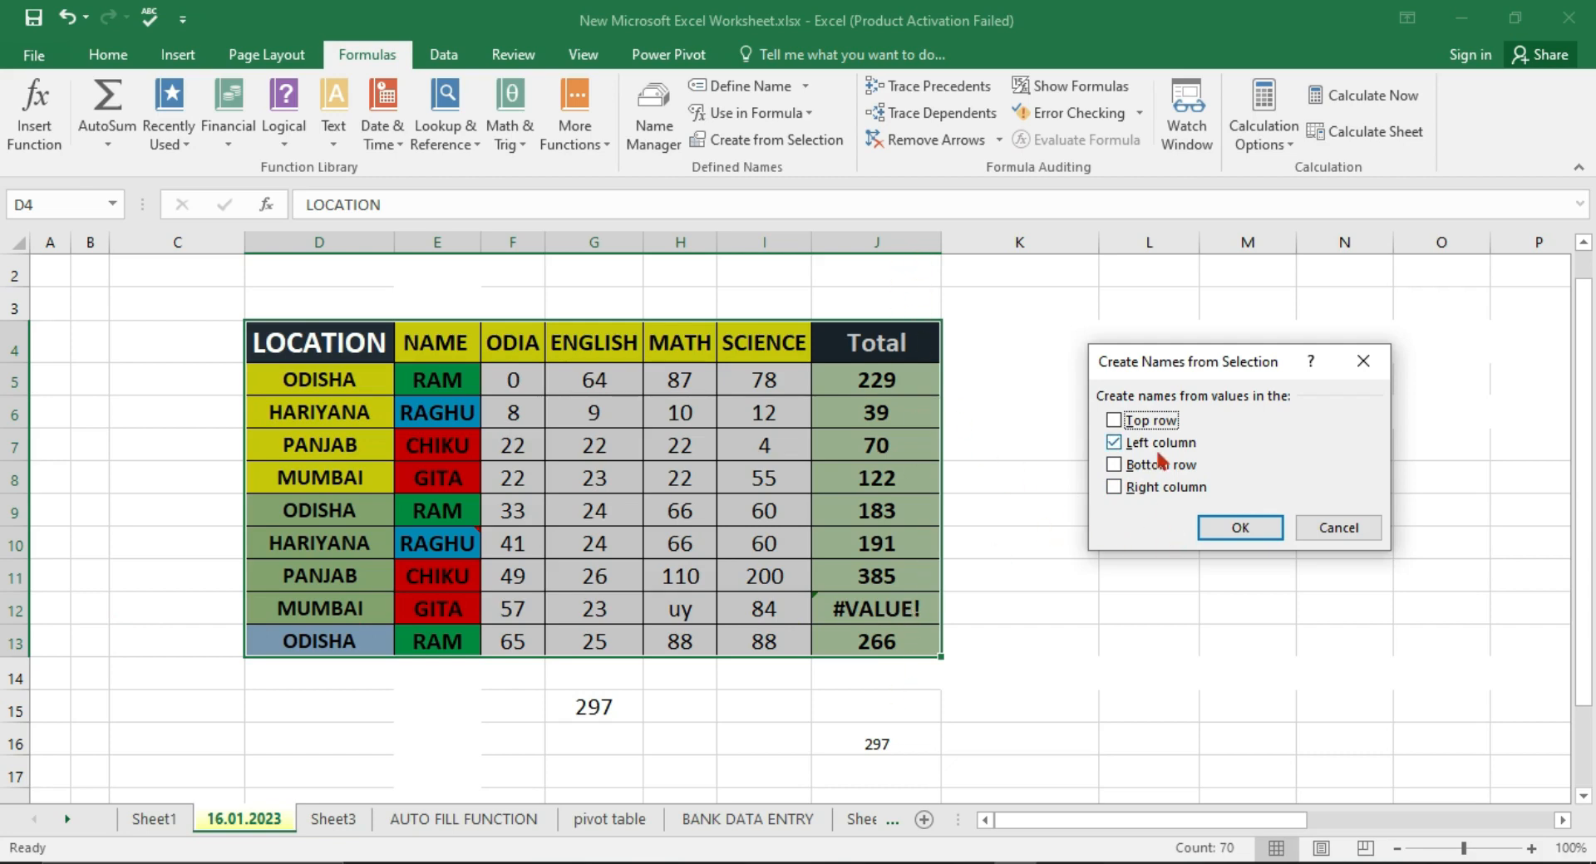
left_click(1310, 529)
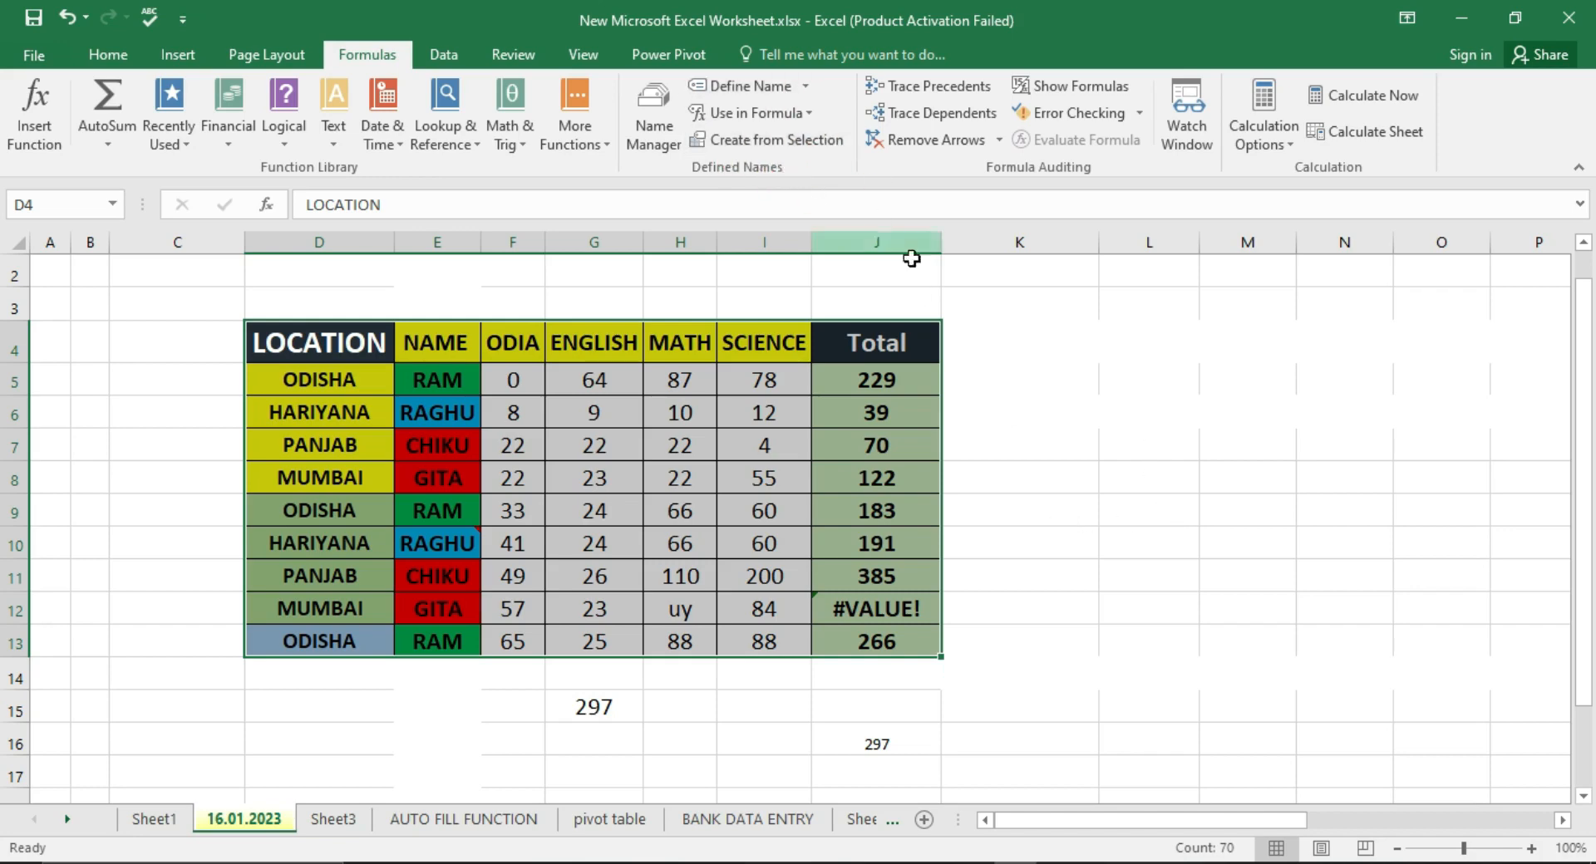
- Trace the precedents of the Total formula in cell J5
left_click(1180, 538)
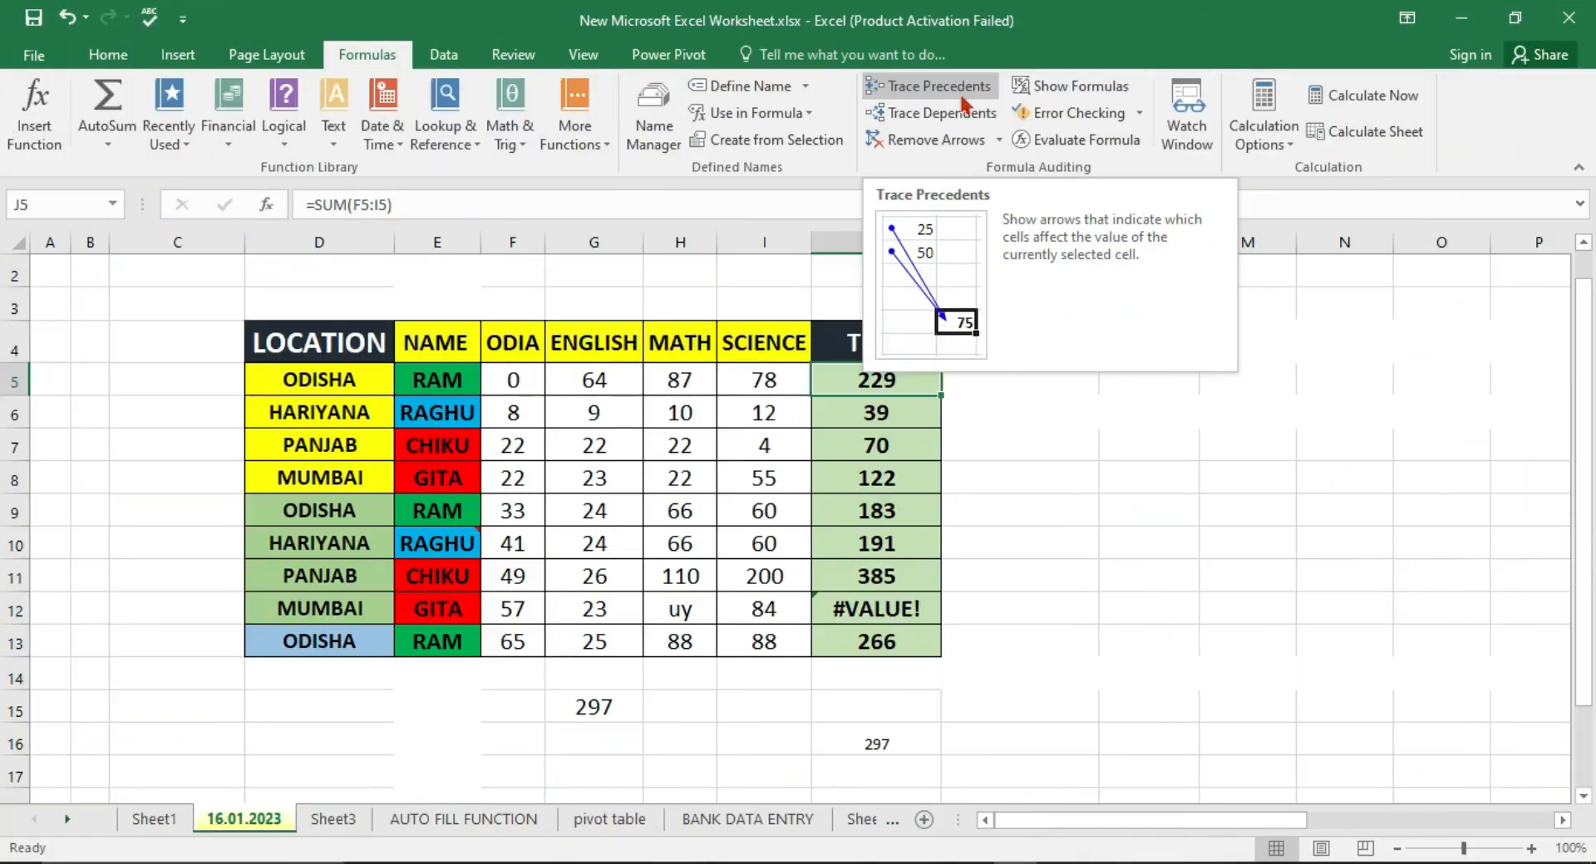
left_click(961, 99)
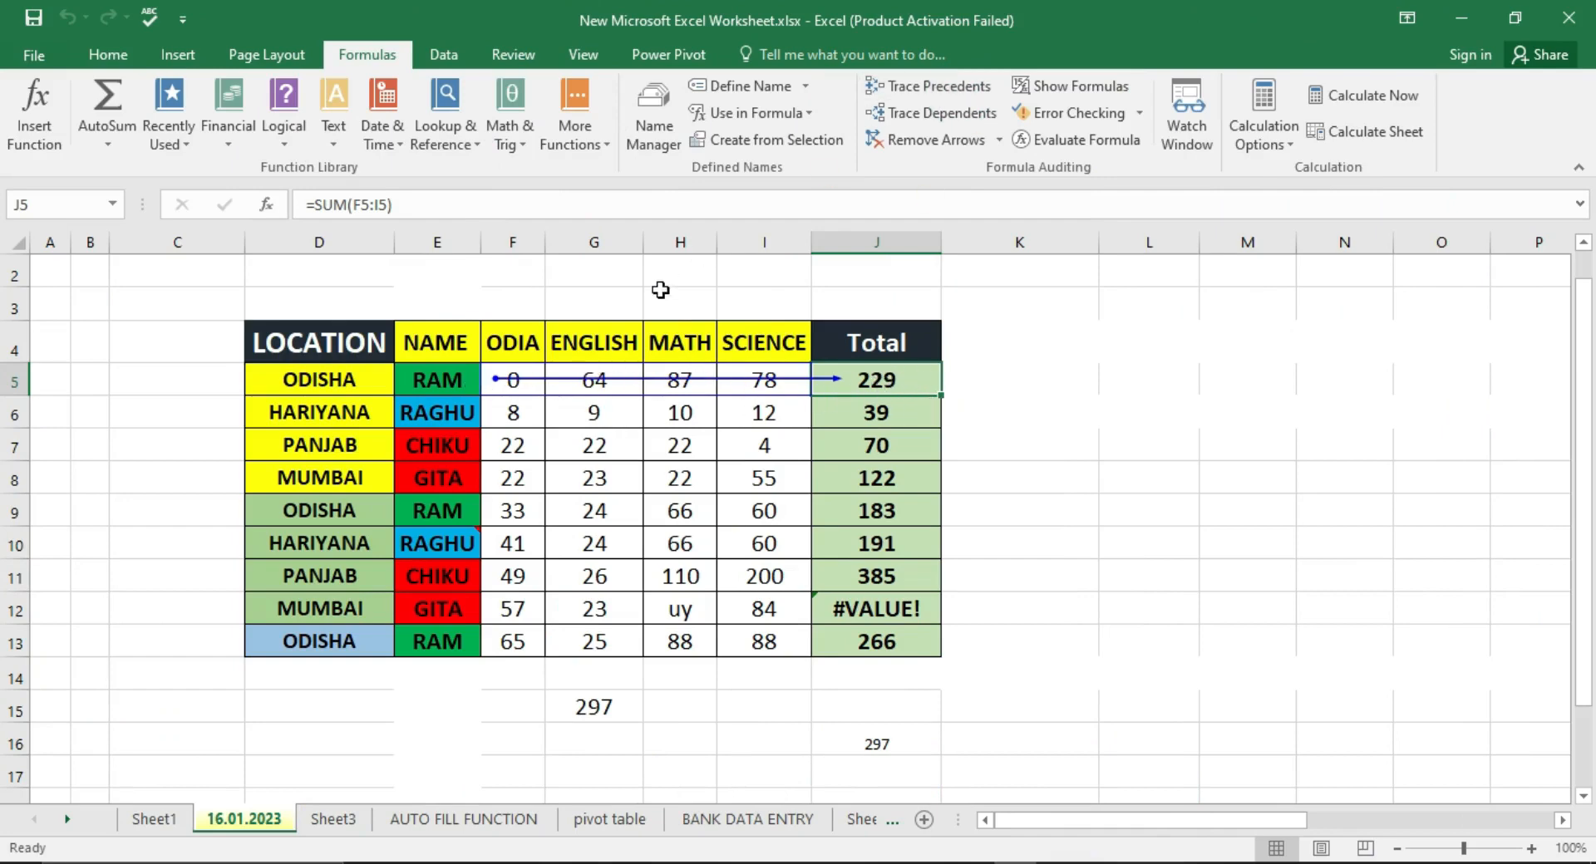
- Move the Total formula from J8 to M10, trace its precedents, and check the cell range it refers to
left_click(910, 470)
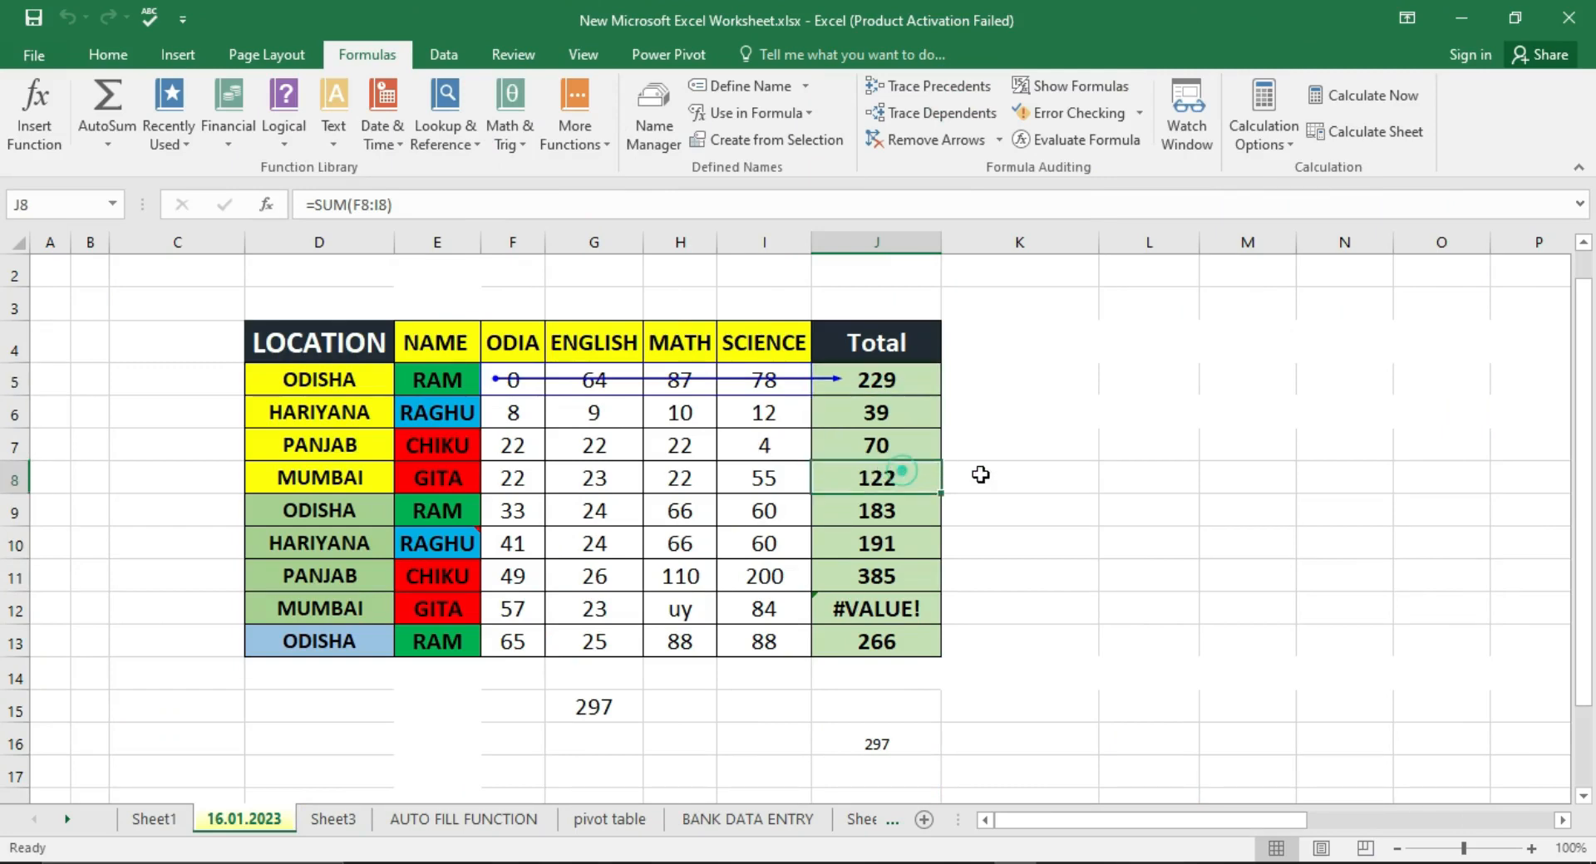
left_click_drag(949, 492, 1272, 549)
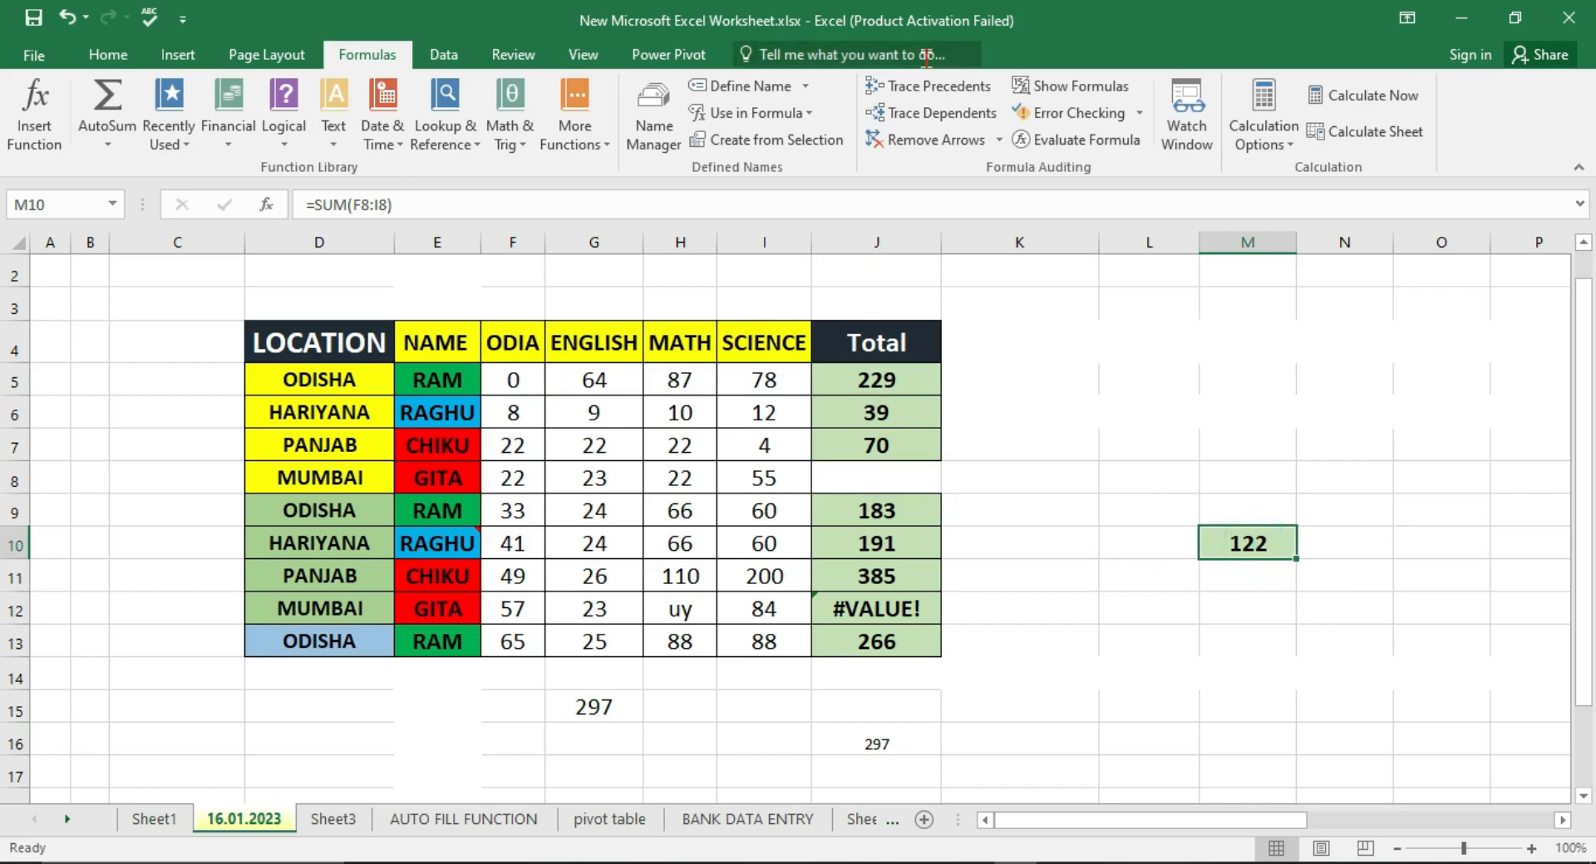
left_click(940, 93)
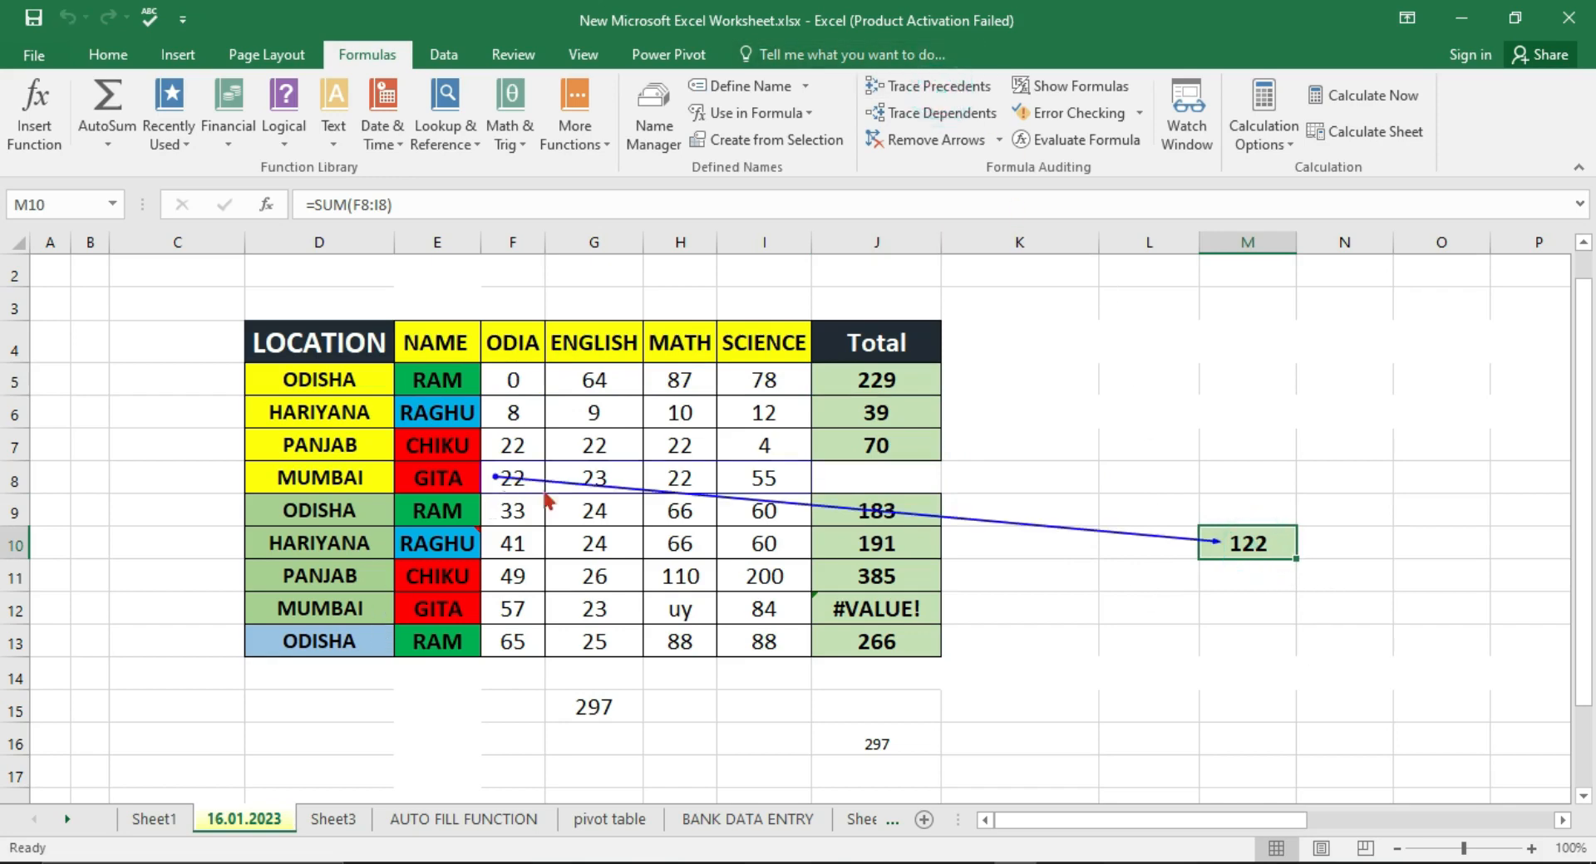
double_click(1254, 536)
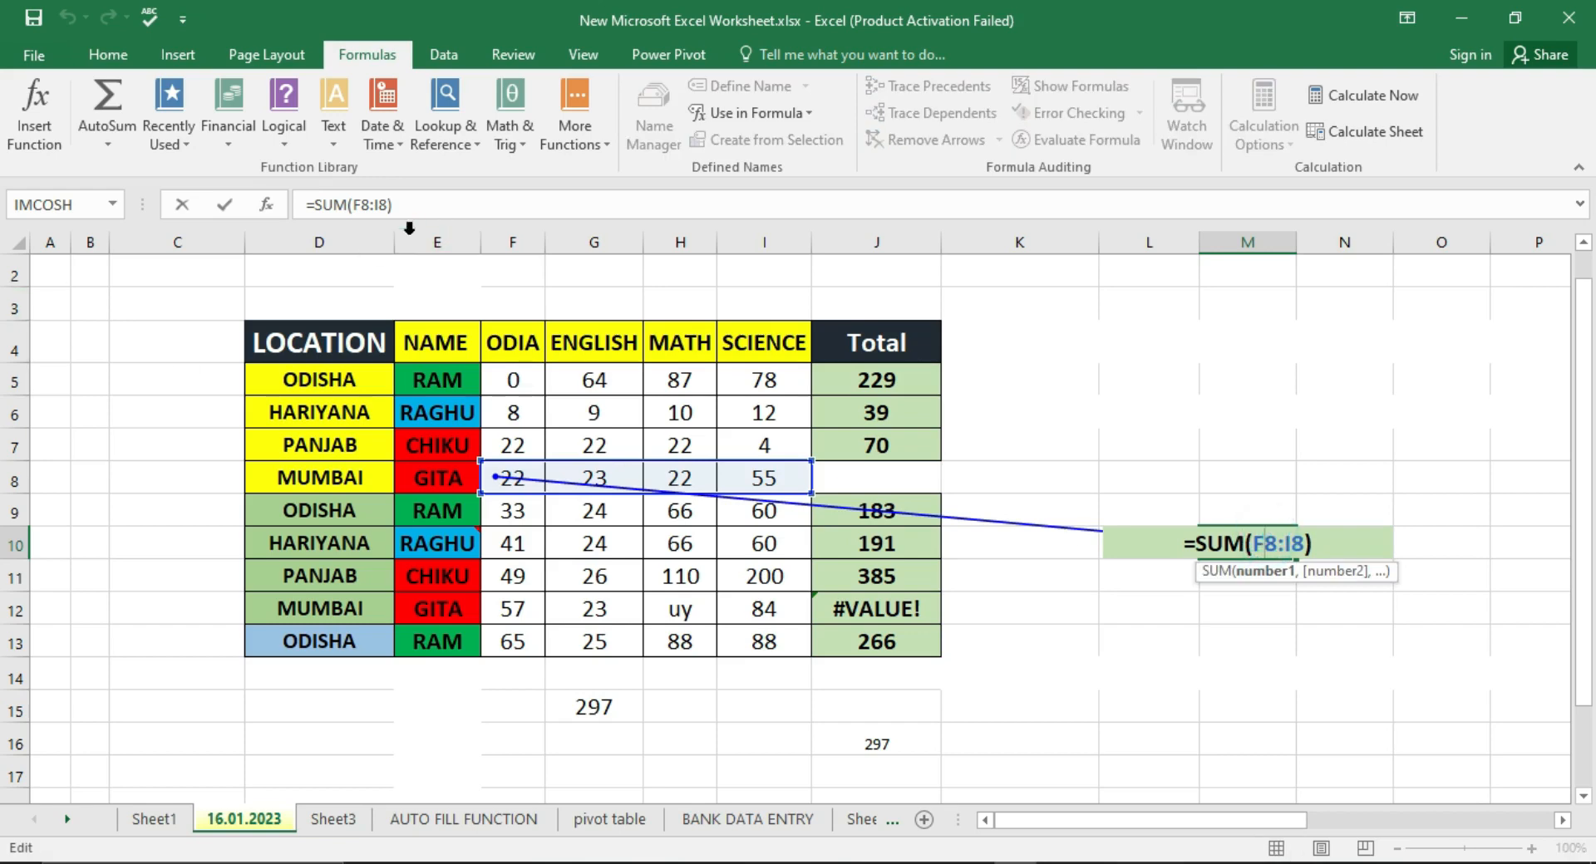
left_click(1455, 582)
- Try to trace the dependents of the moved total in cell M10
left_click(1279, 543)
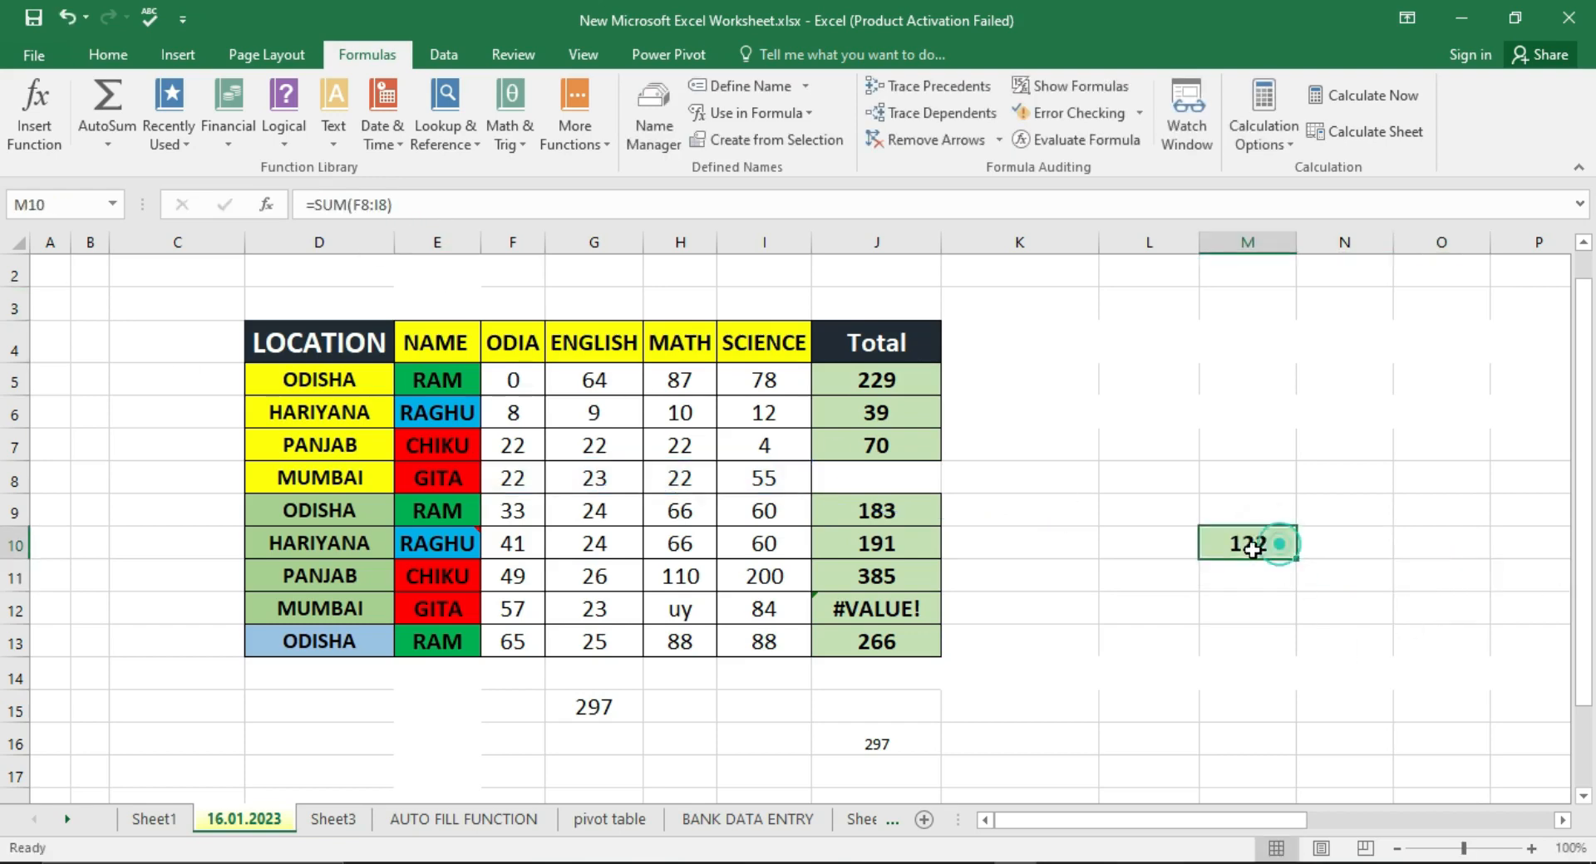
left_click_drag(1236, 542, 1023, 507)
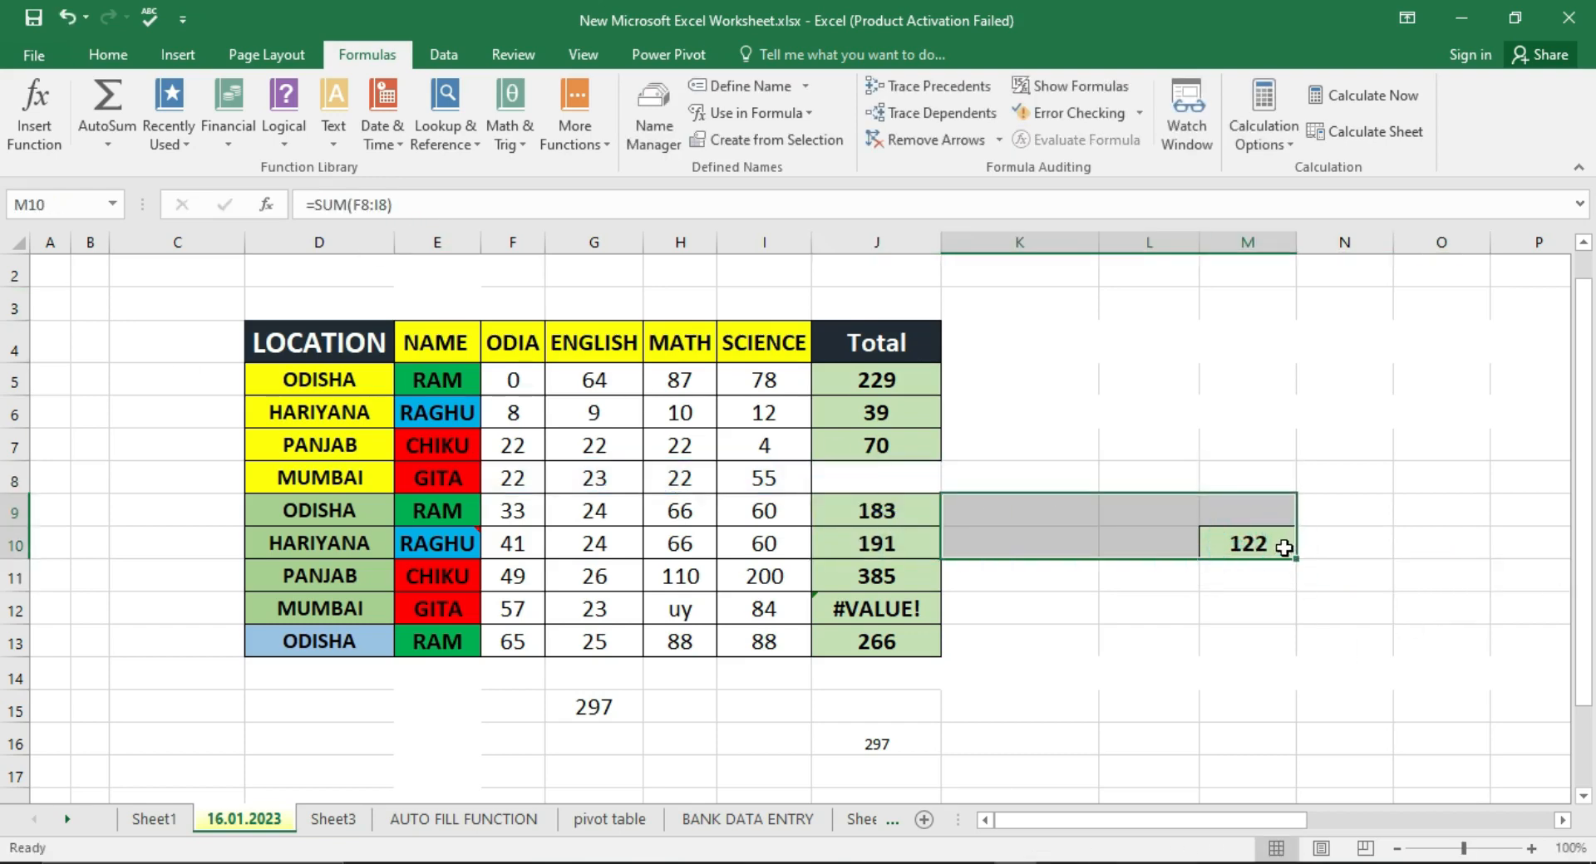
left_click(1280, 546)
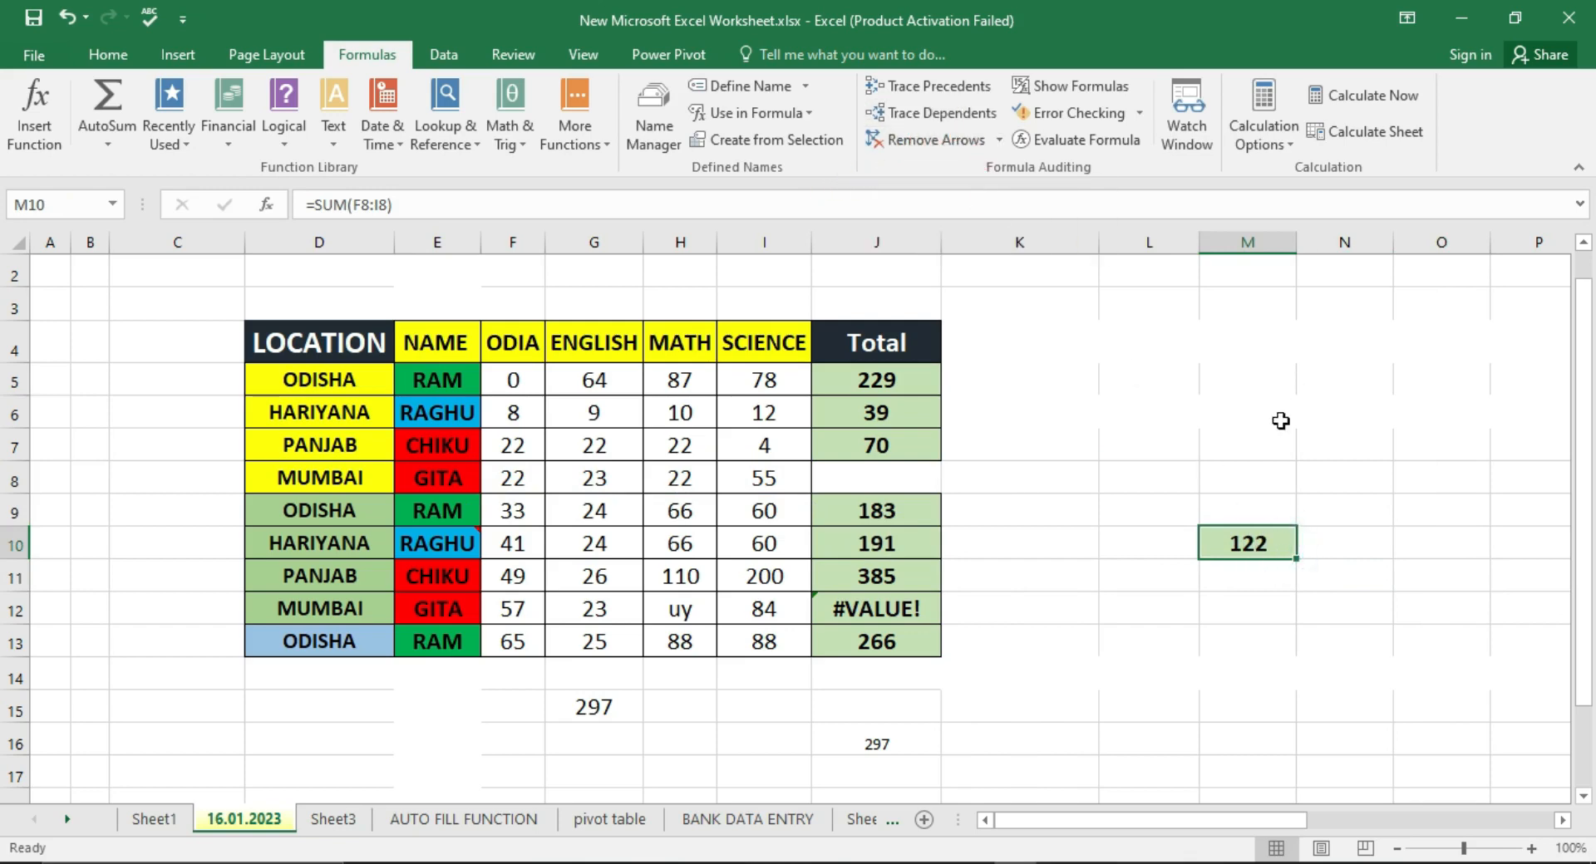
left_click(937, 113)
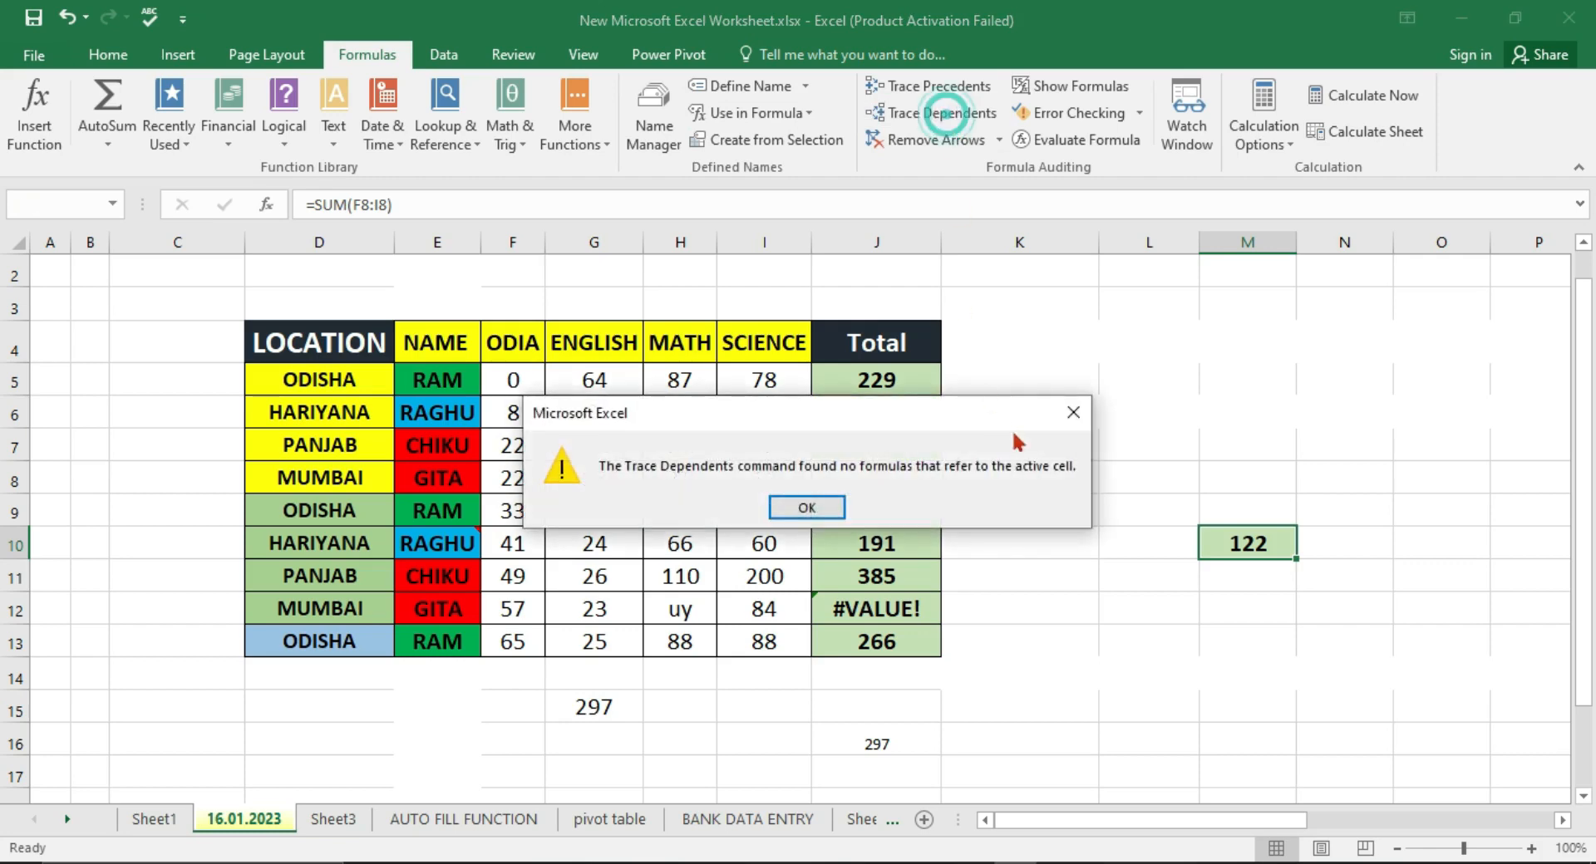
left_click(805, 509)
- Trace the dependents of the ENGLISH mark in cell G9, check the linked total in J9, and remove the arrows
left_click(529, 488)
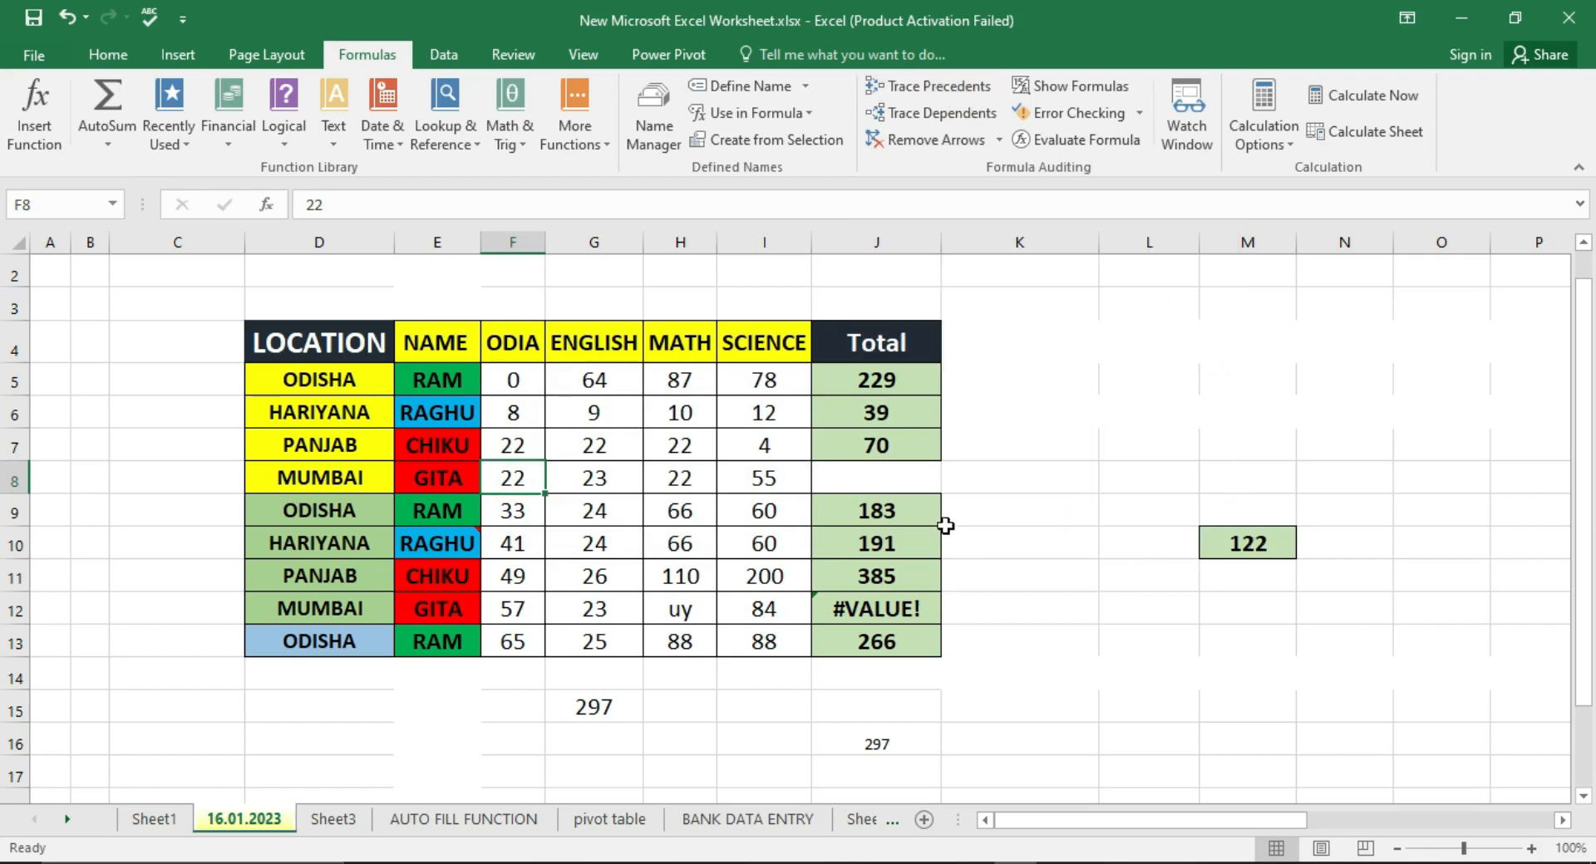
left_click(597, 510)
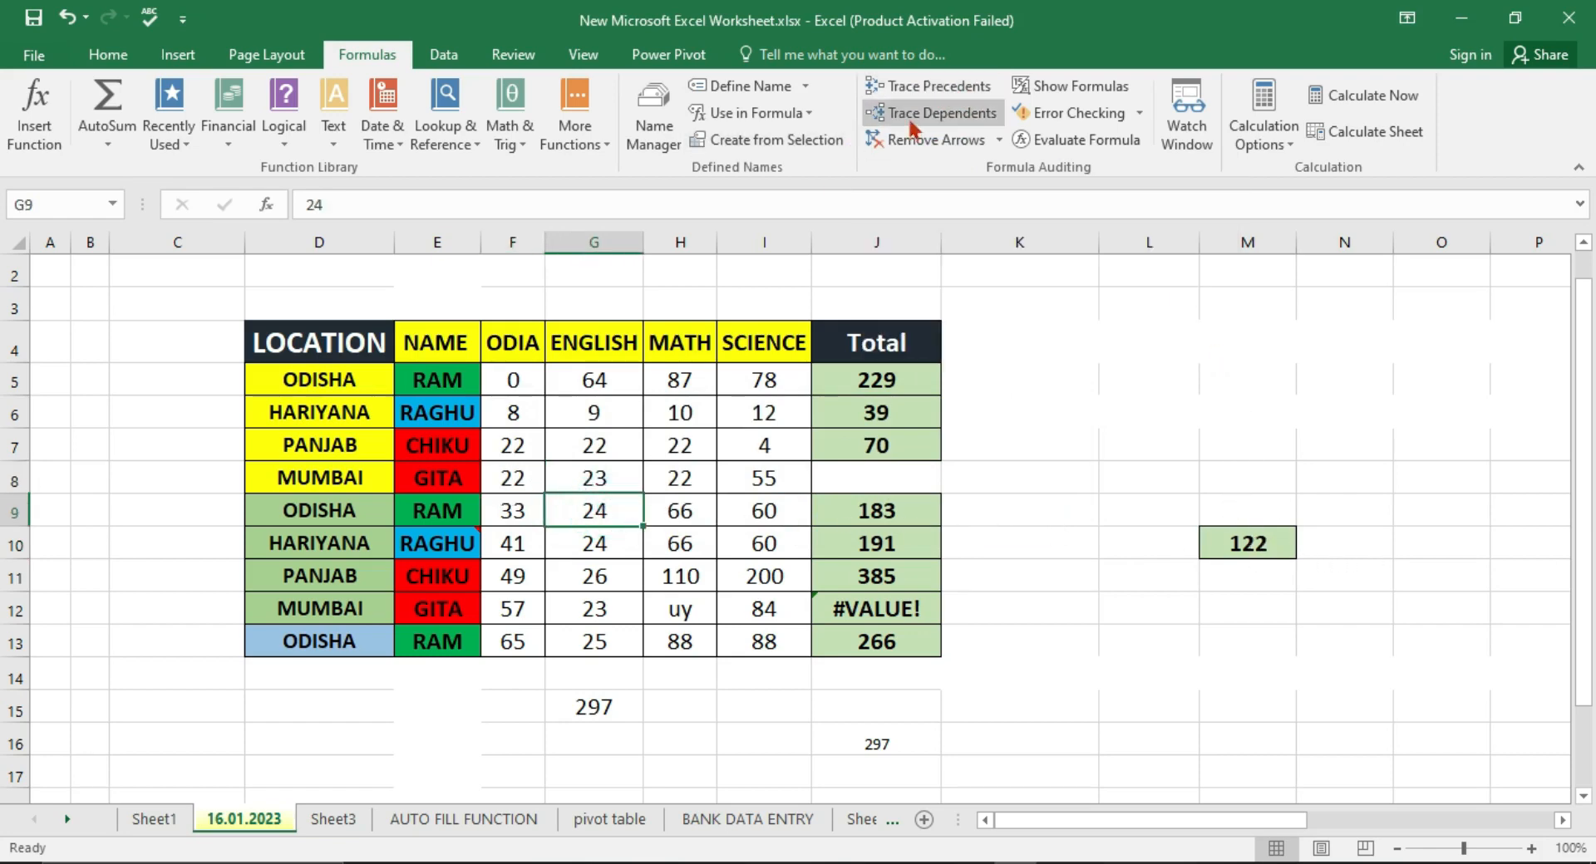
left_click(964, 125)
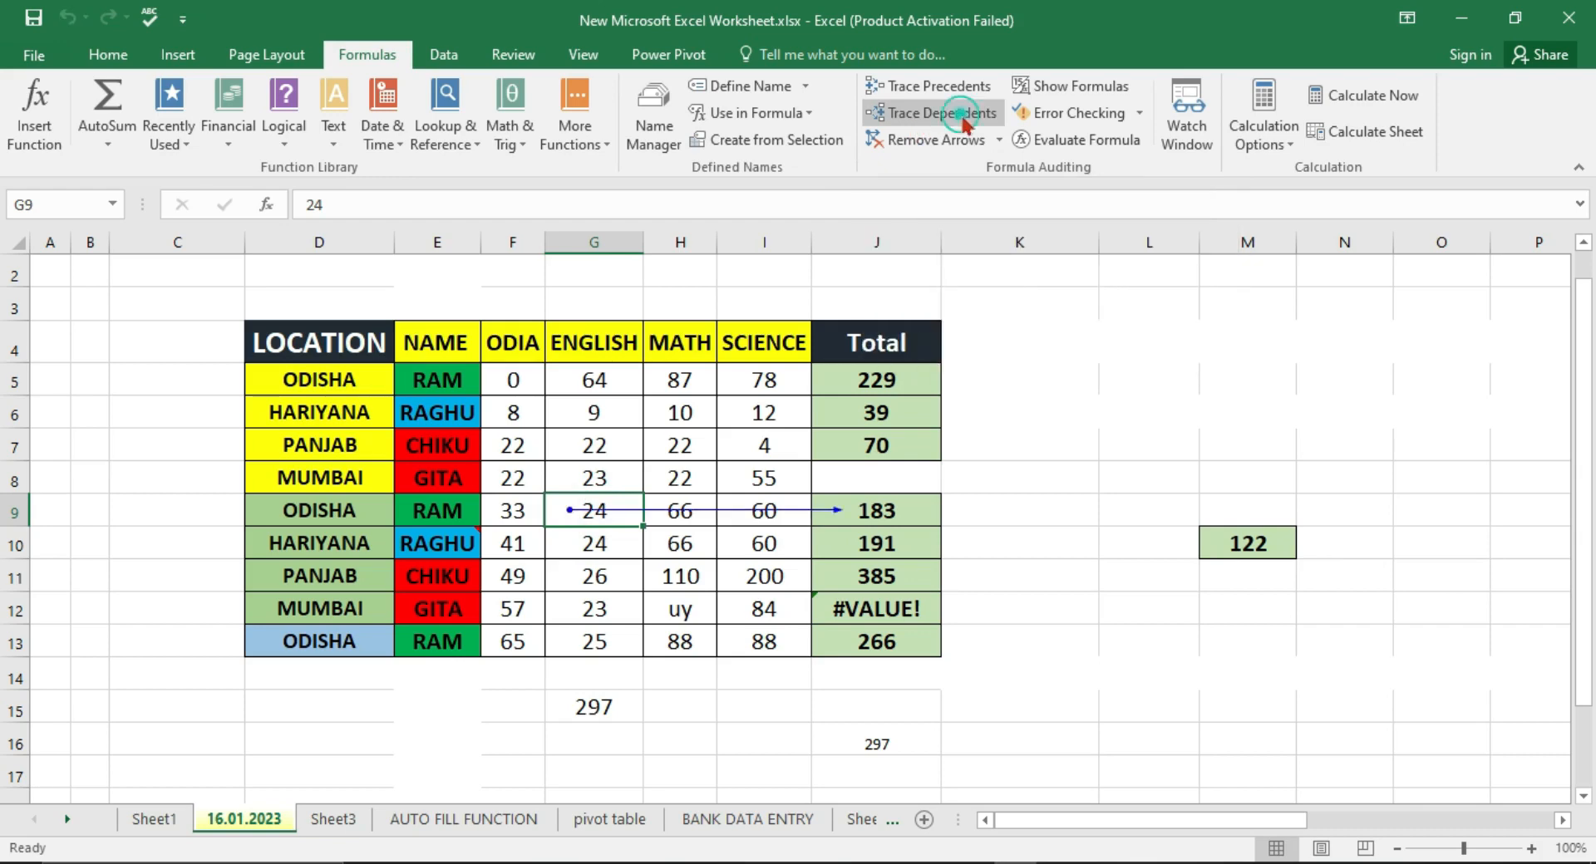
left_click(910, 515)
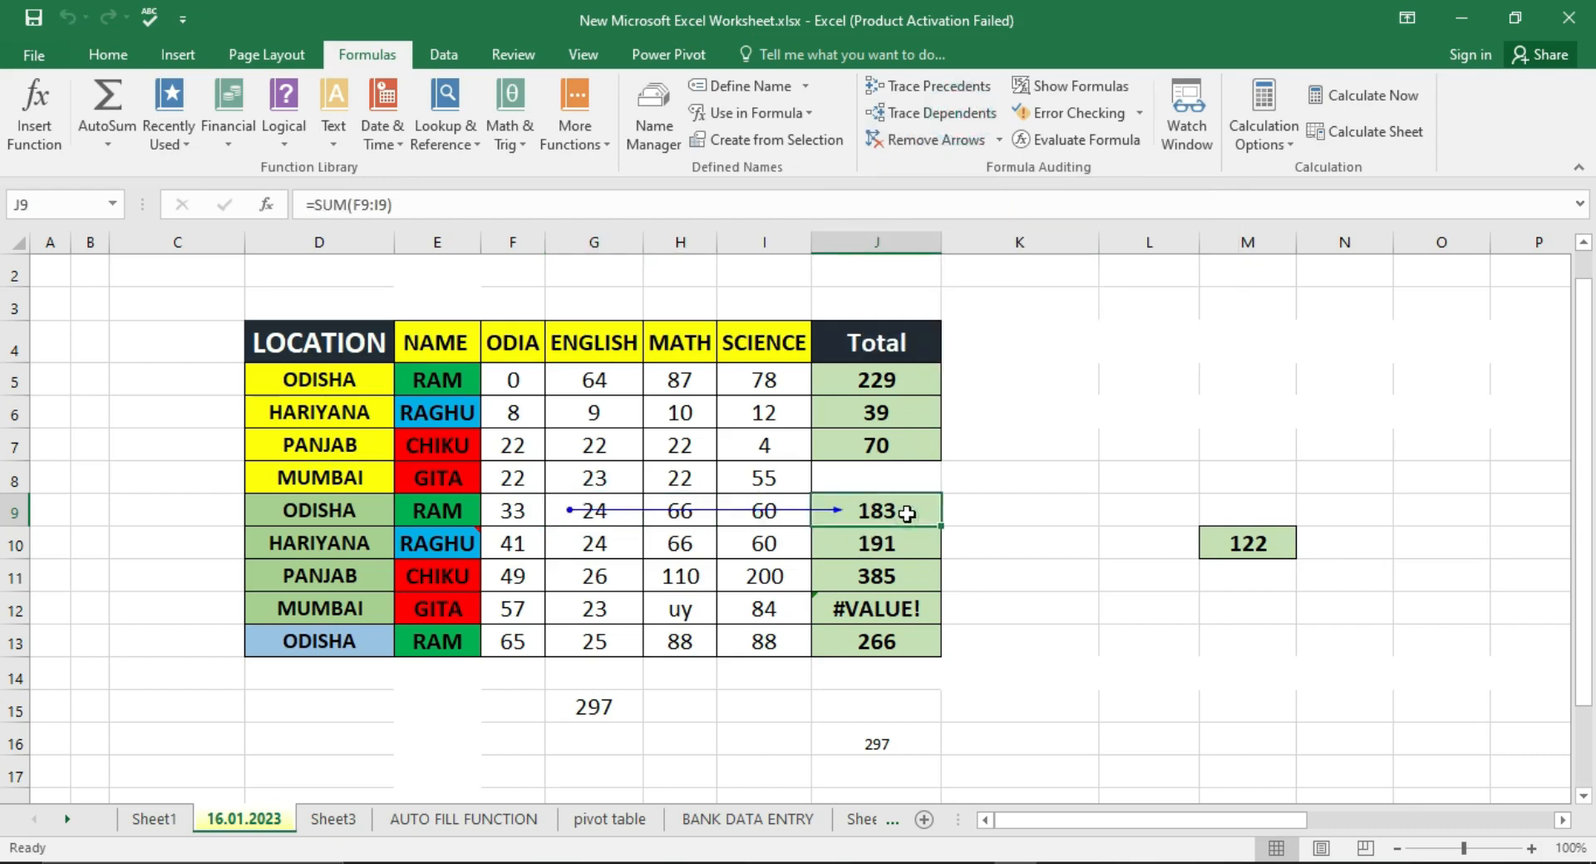
left_click_drag(910, 515, 1246, 380)
left_click(1039, 483)
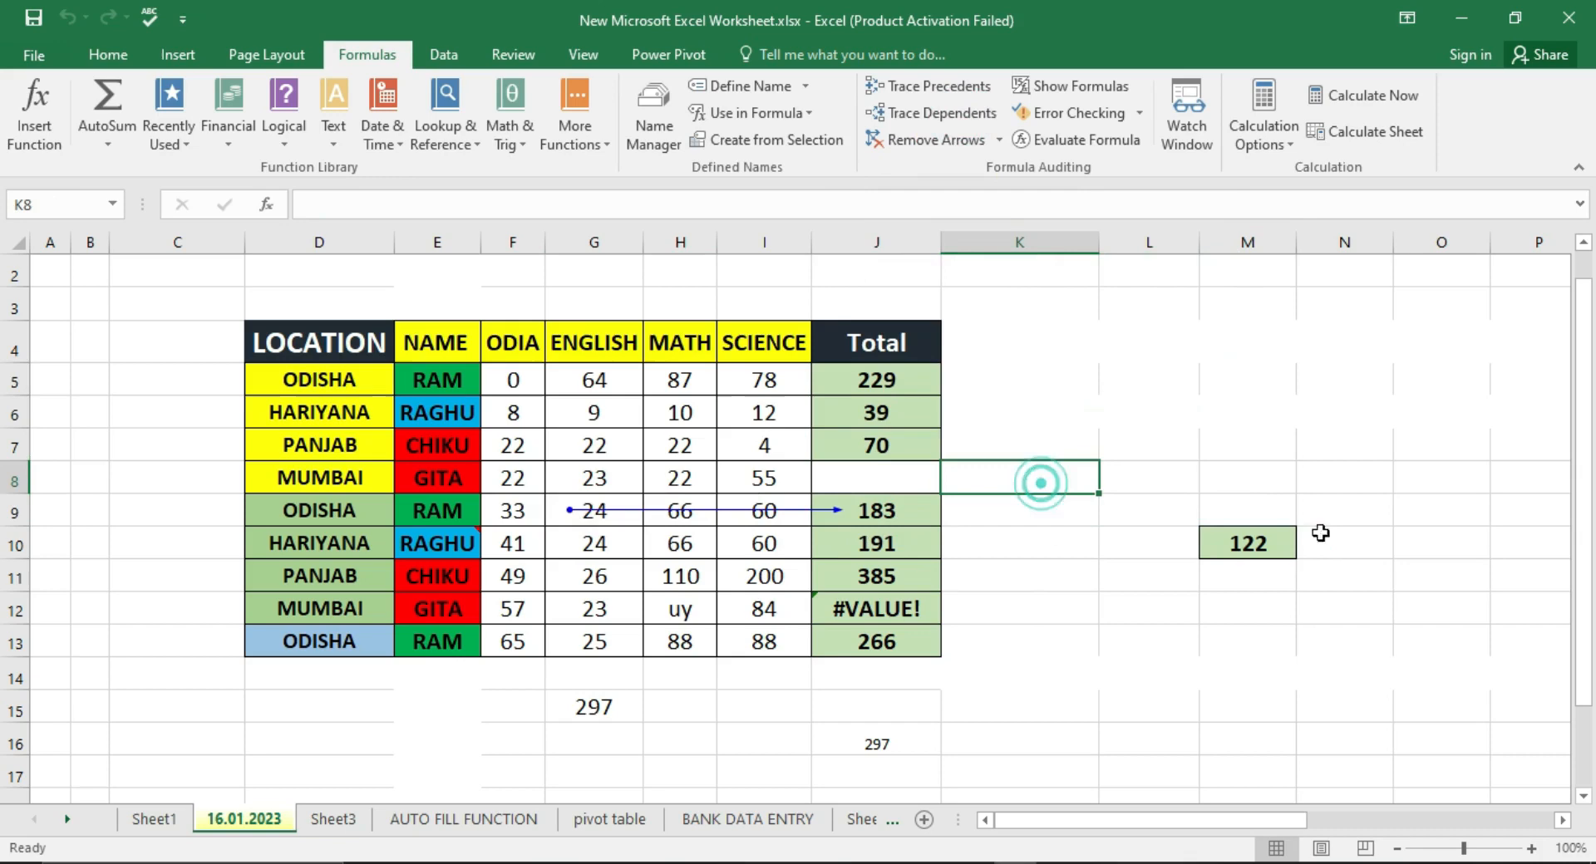
left_click(708, 480)
left_click(901, 143)
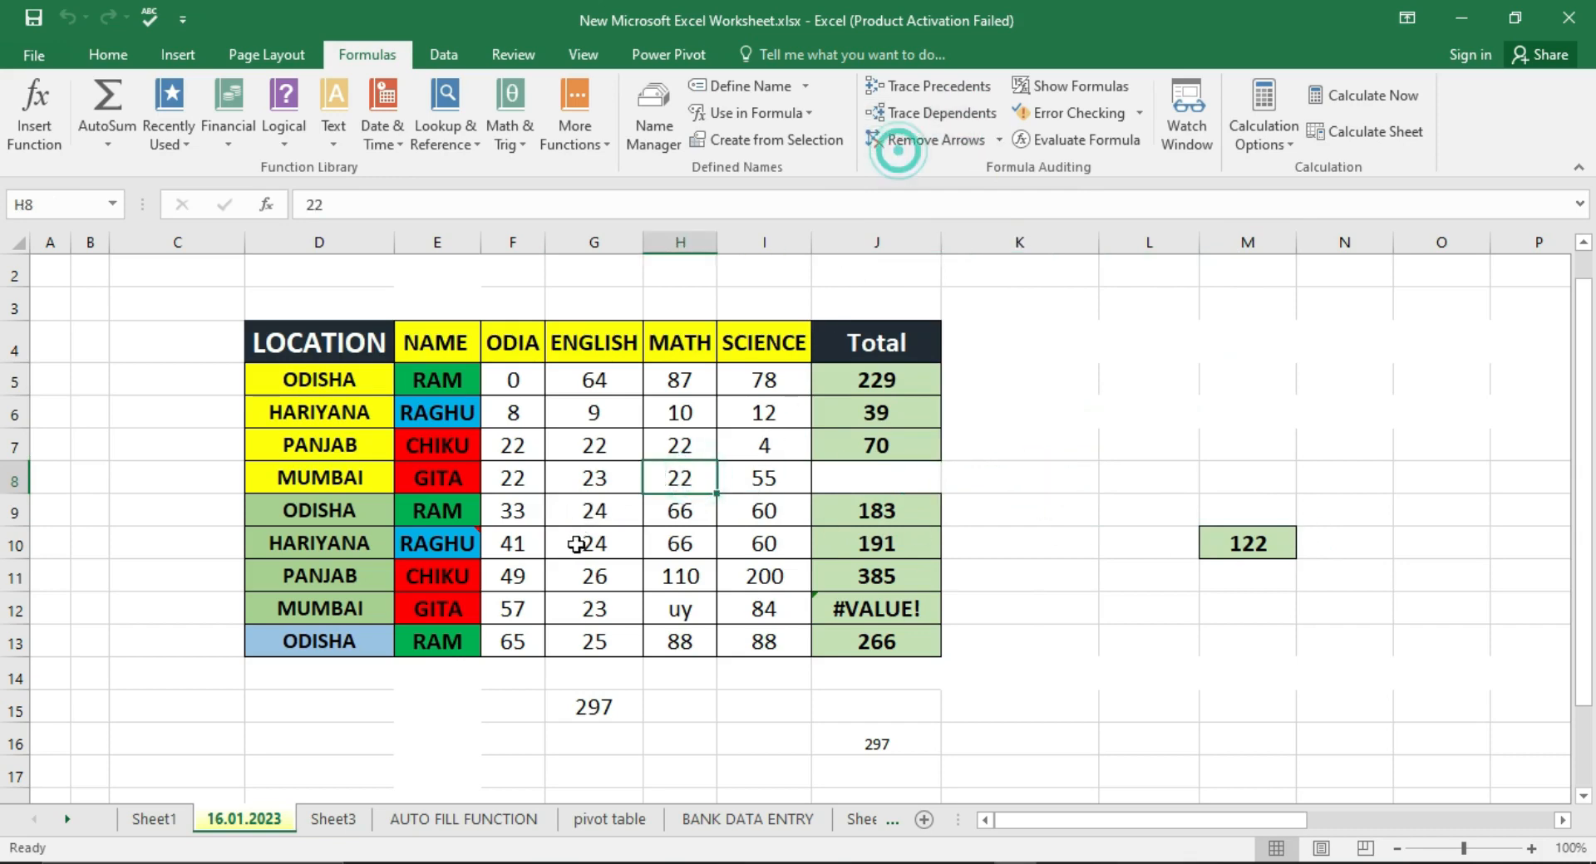
- Trace the dependents of the ENGLISH mark in cell G8 to the moved total and remove the arrows
left_click(605, 484)
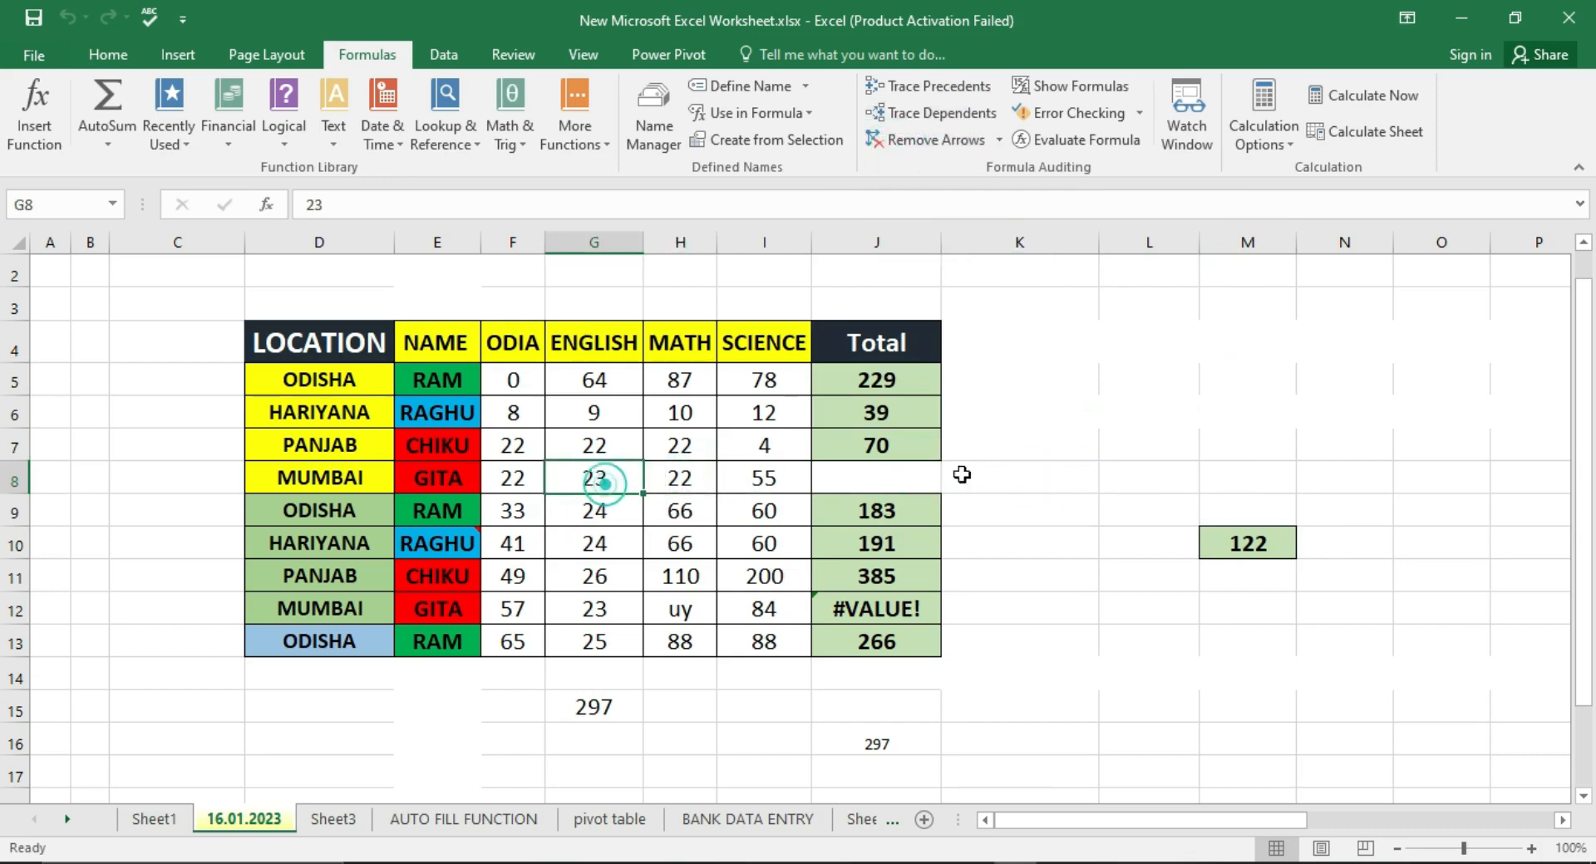
left_click(939, 113)
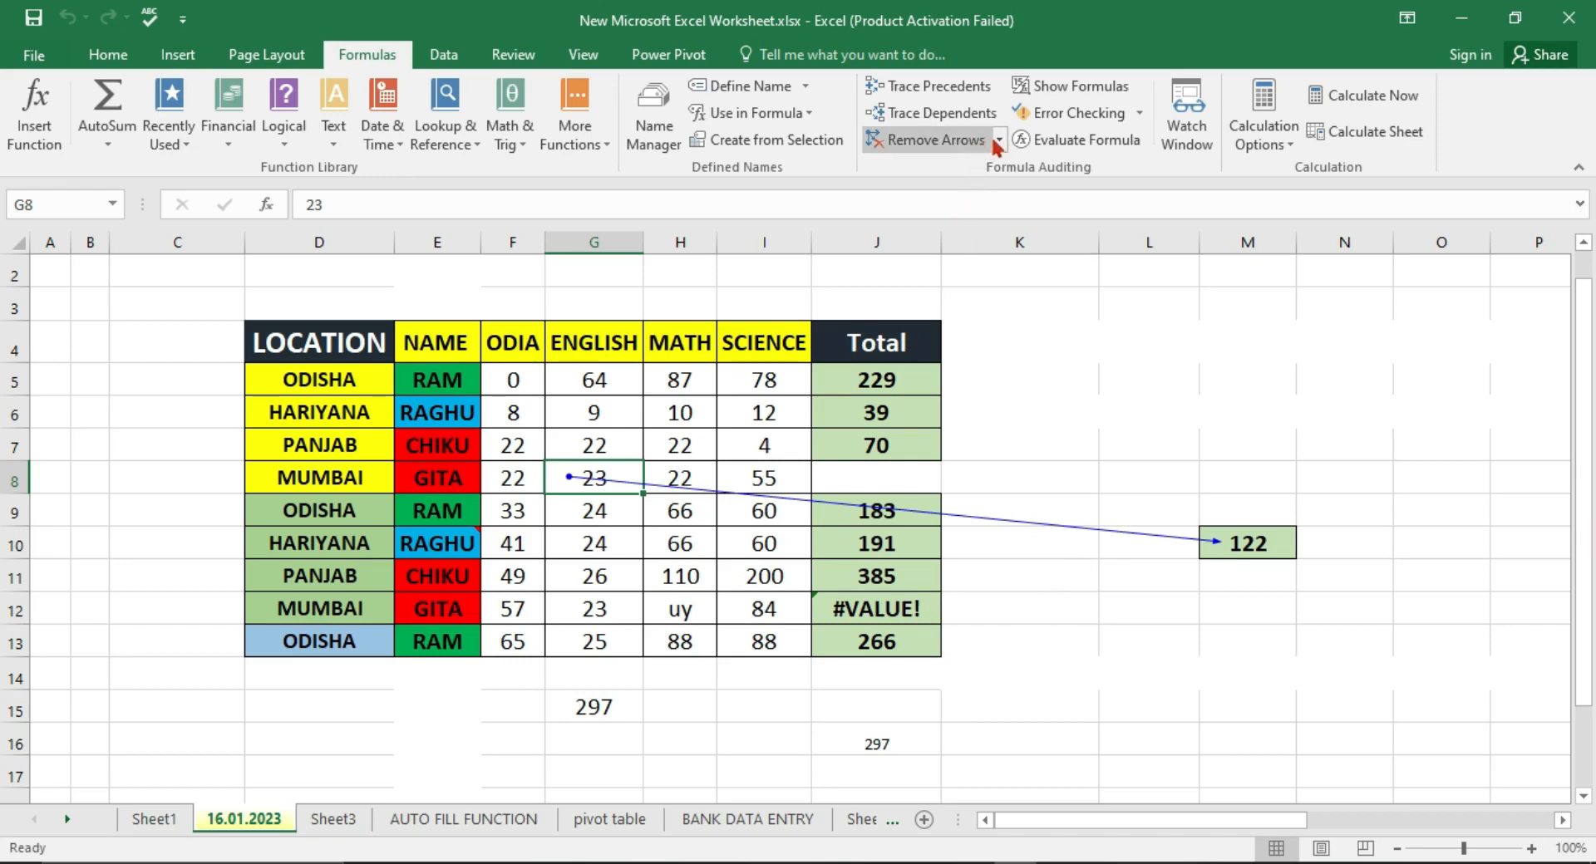
left_click(939, 139)
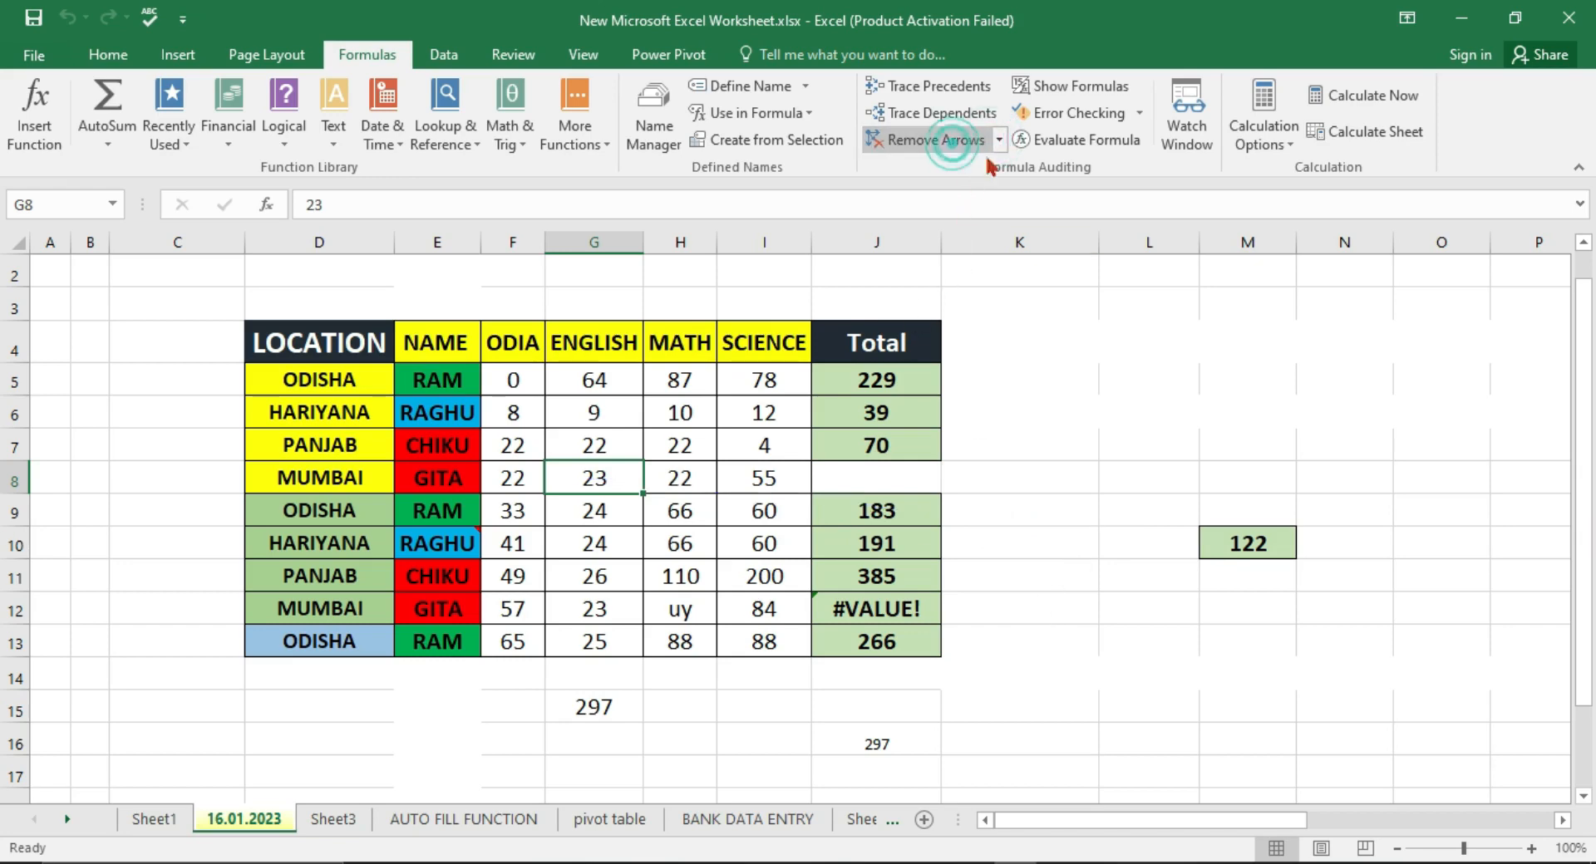
left_click(1259, 529)
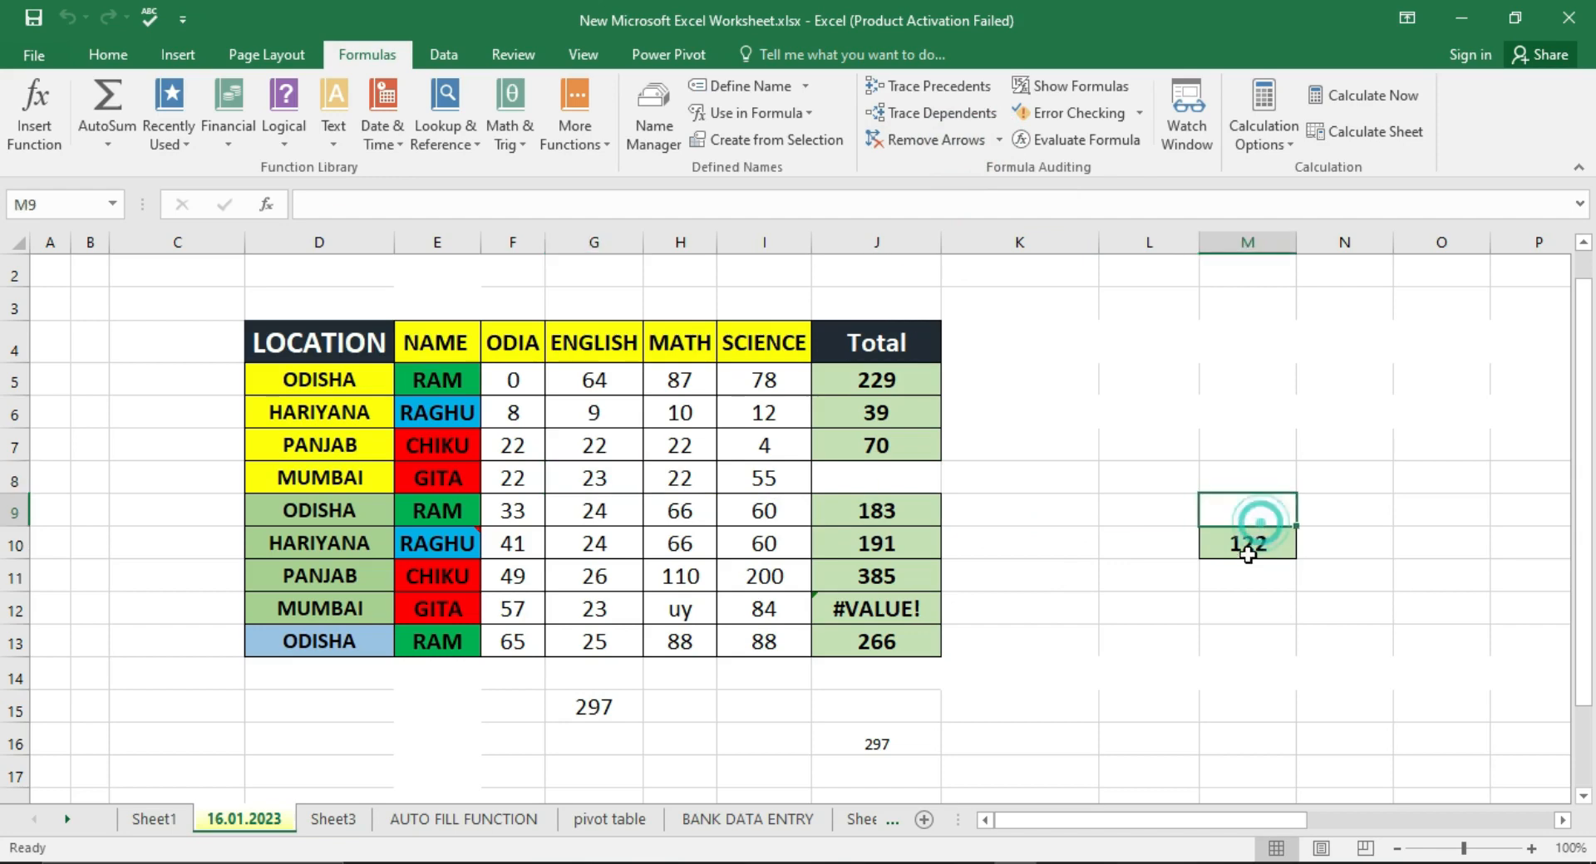
- Move the total formula from cell M10 back to J8 in the Total column
left_click_drag(1257, 532, 906, 470)
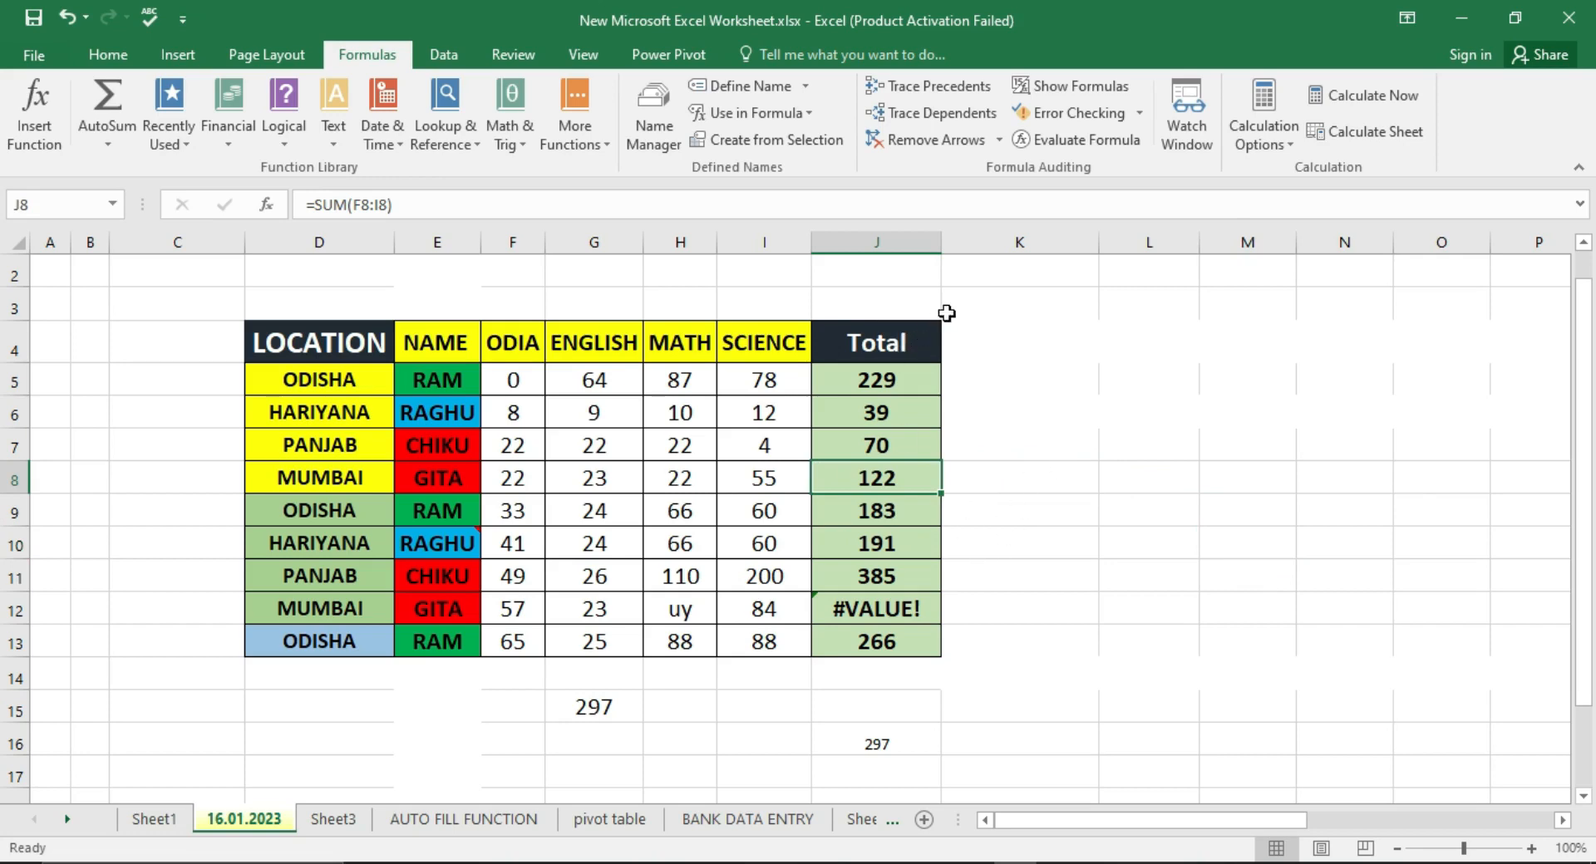
- Show the formulas in all cells, look over the Total column's formulas, and switch back to the values
left_click(1091, 88)
left_click_drag(1046, 821, 1118, 823)
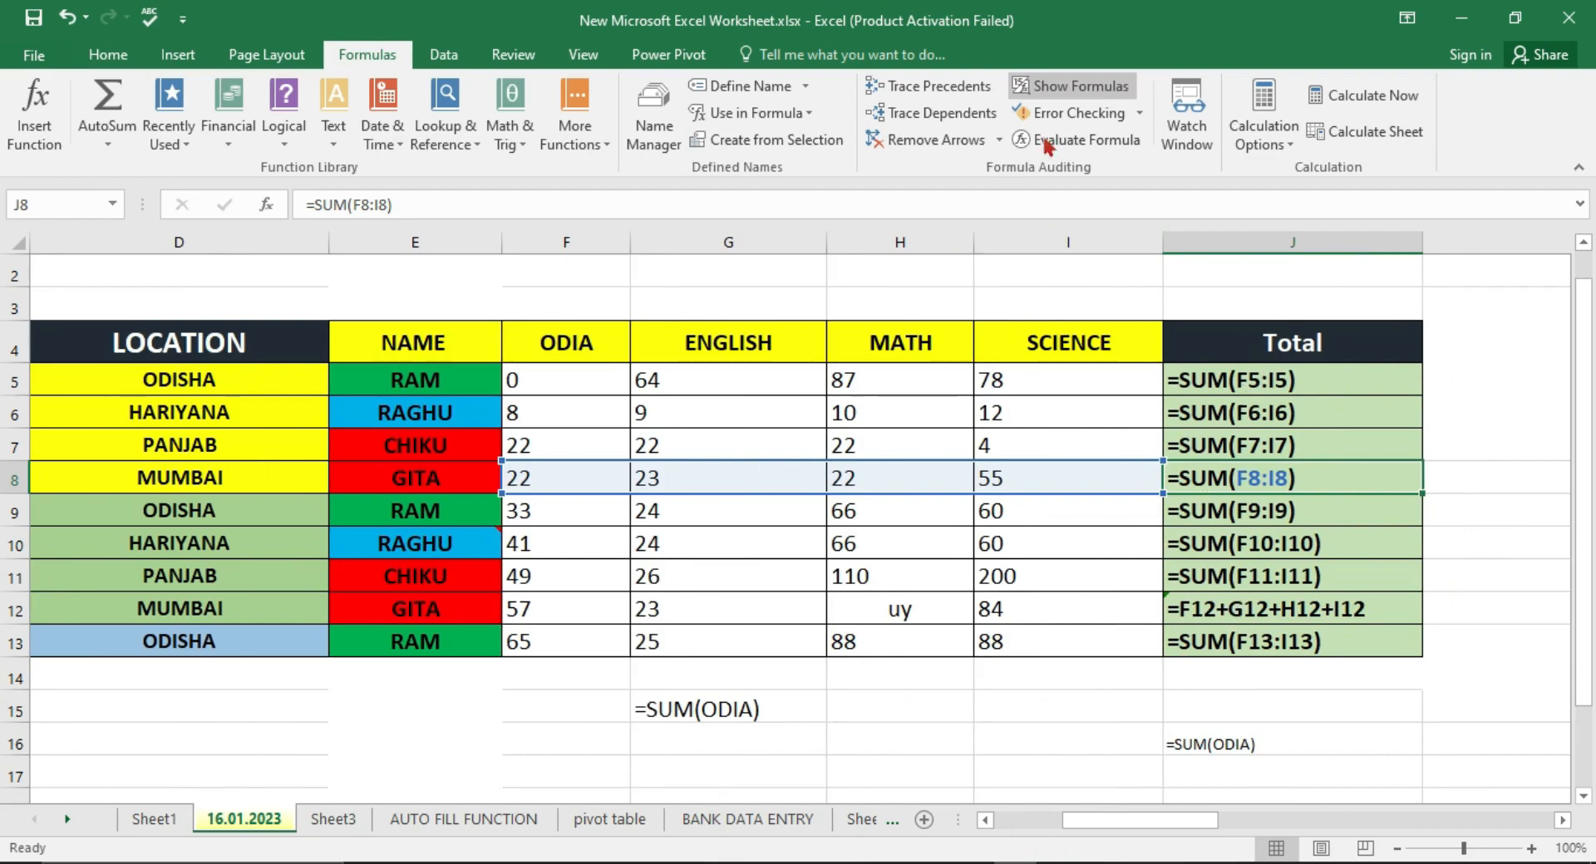
left_click(1097, 83)
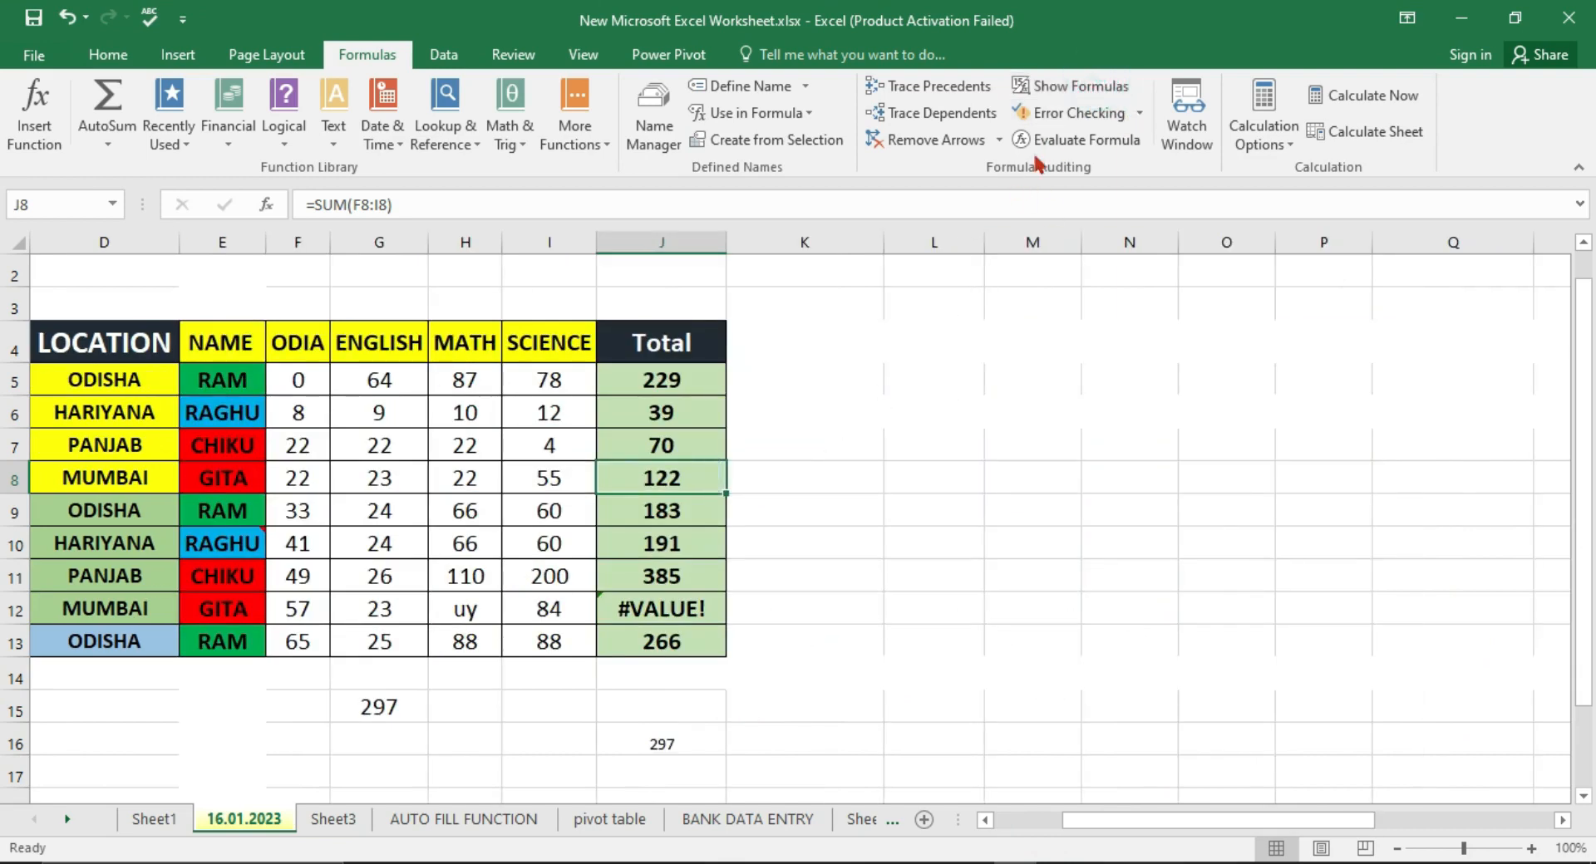
- Run Error Checking on the whole sheet, read the description of the error in J12, and close the check
left_click(15, 243)
left_click(1081, 116)
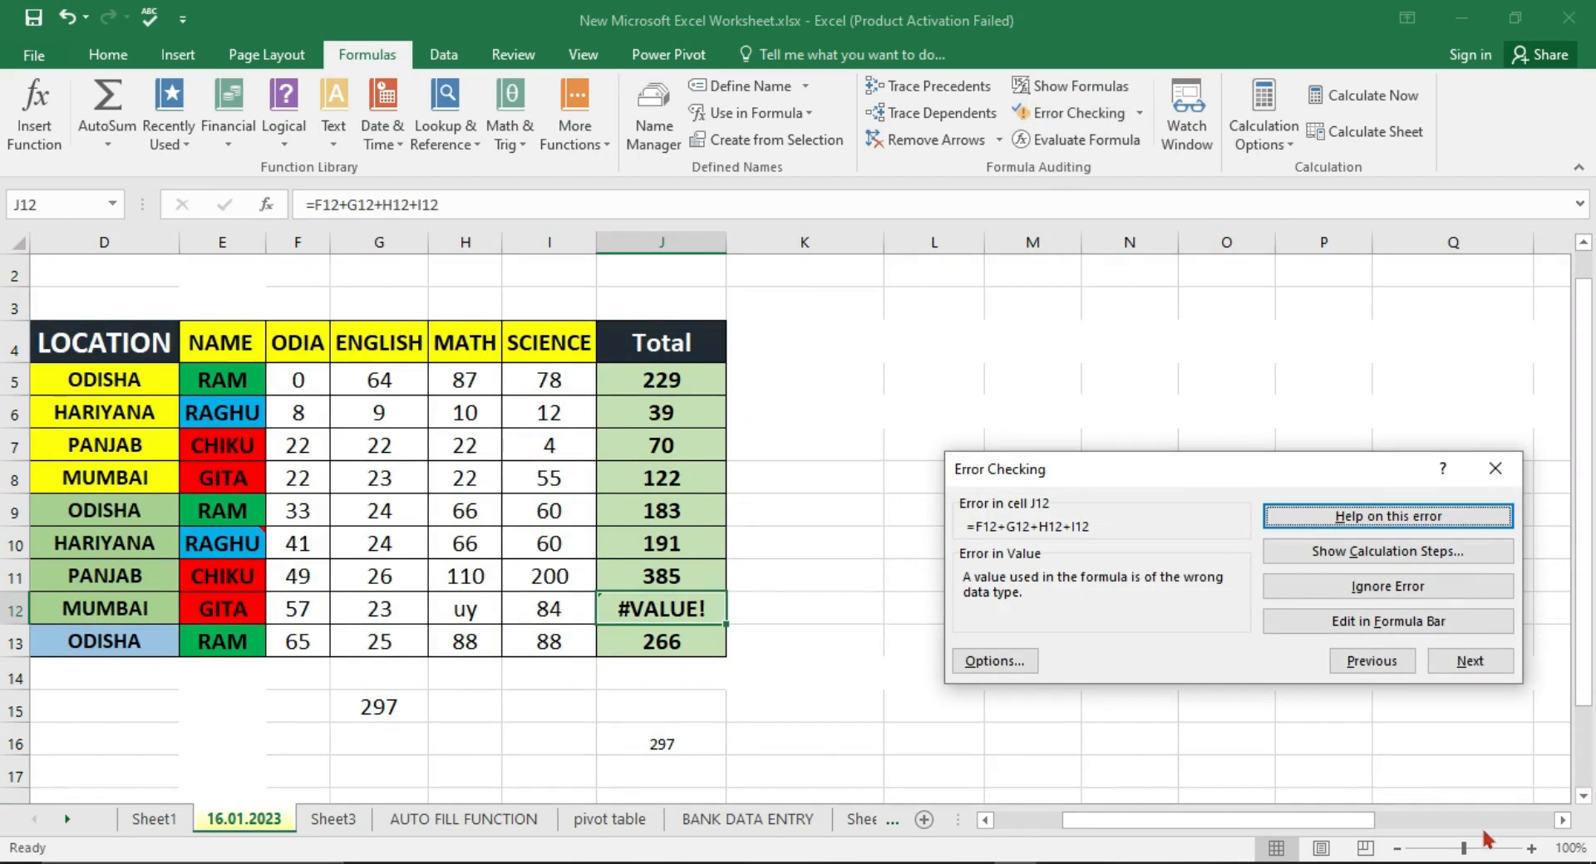
left_click(1495, 468)
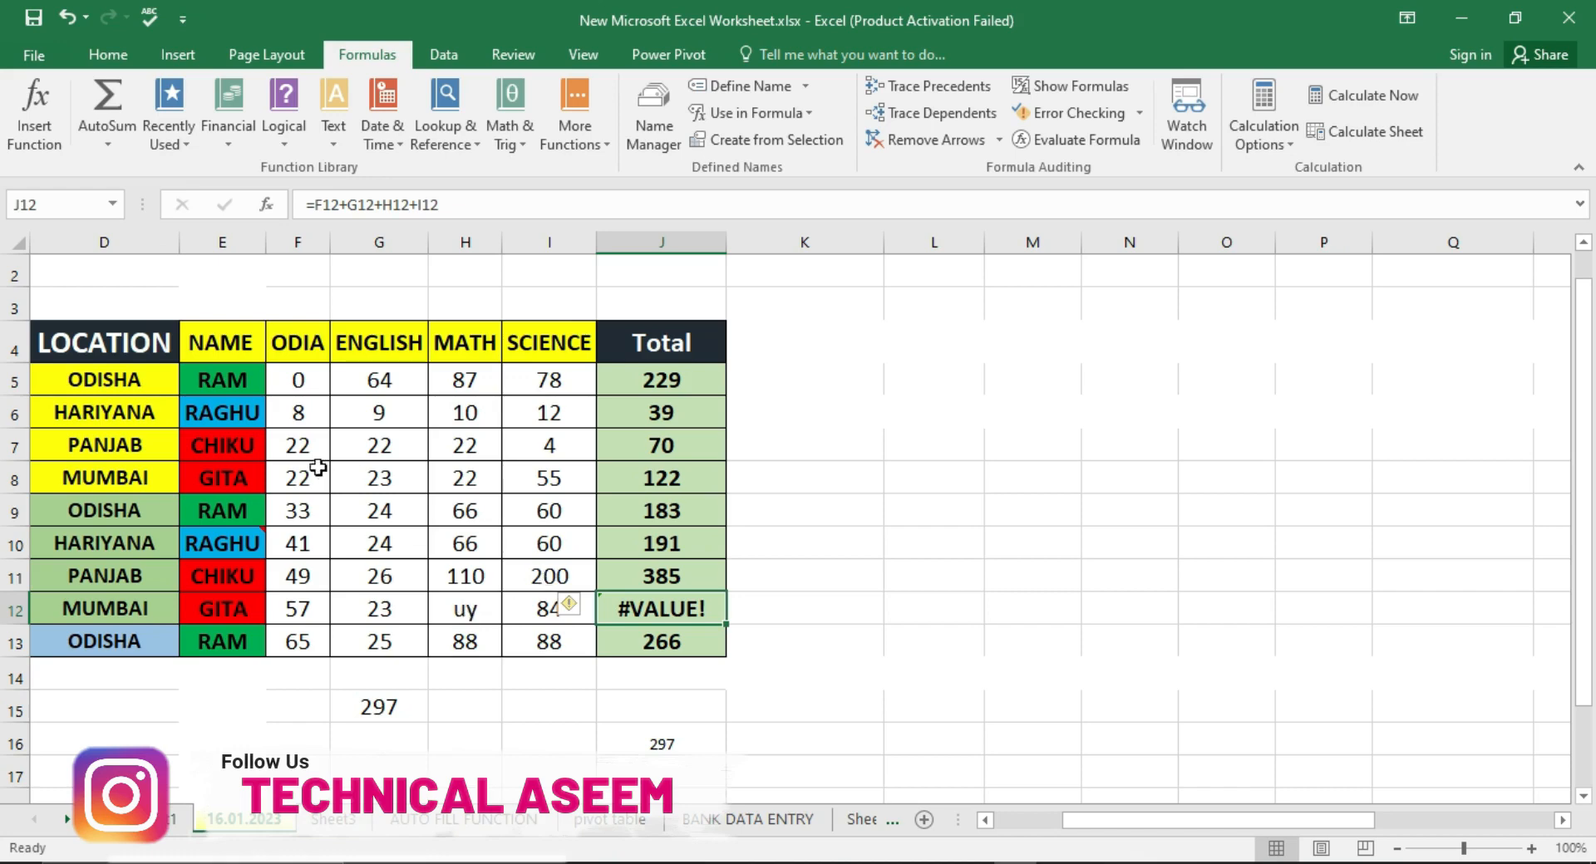
- Rerun Error Checking on the whole sheet and go through each reported issue until the check is complete
left_click(11, 242)
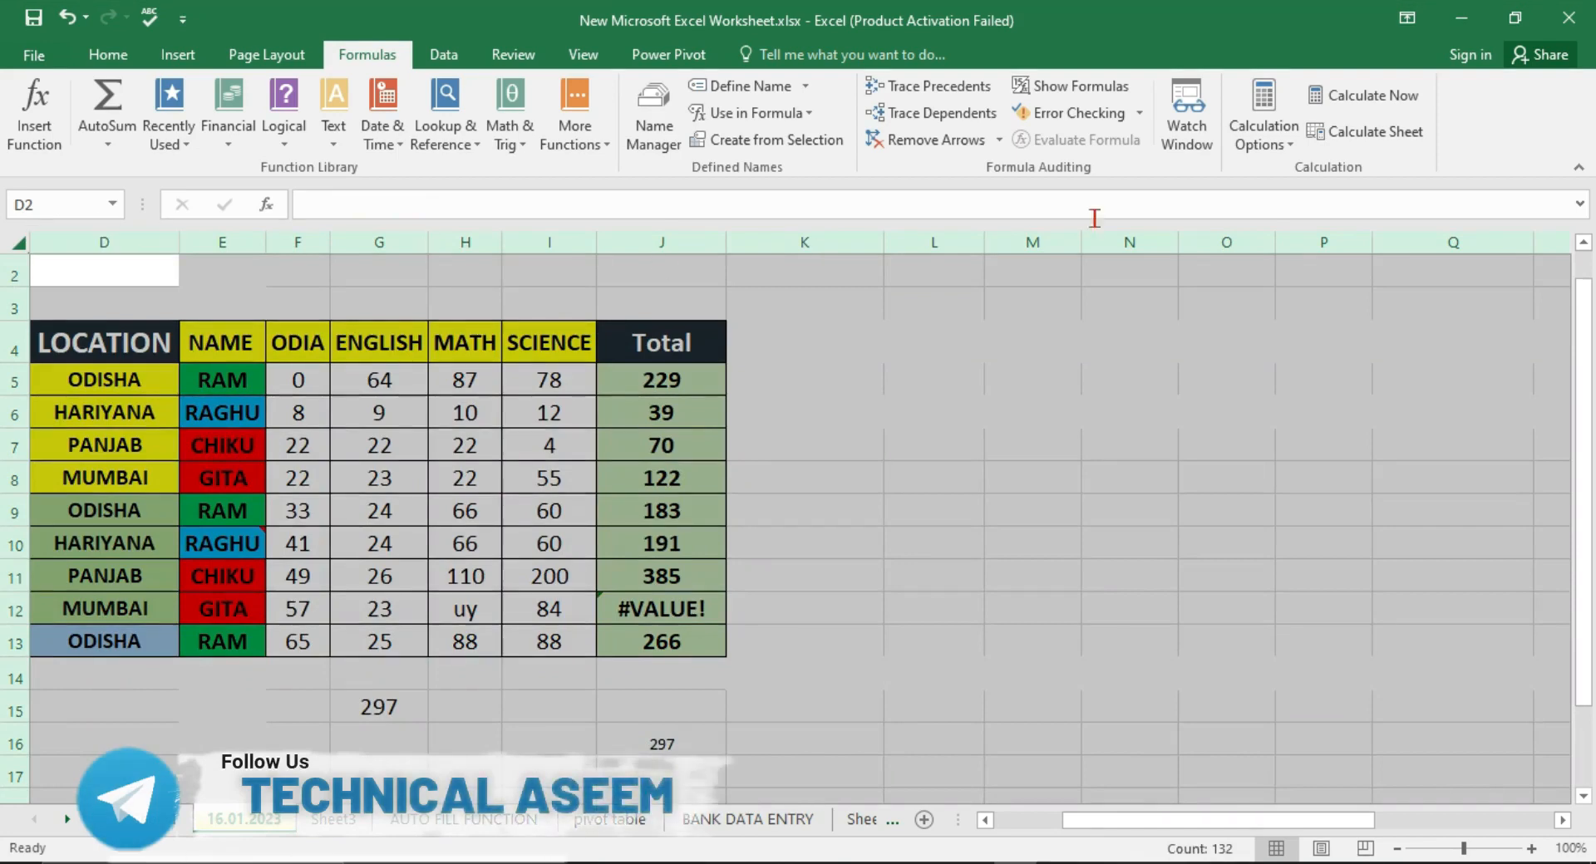
left_click(1102, 113)
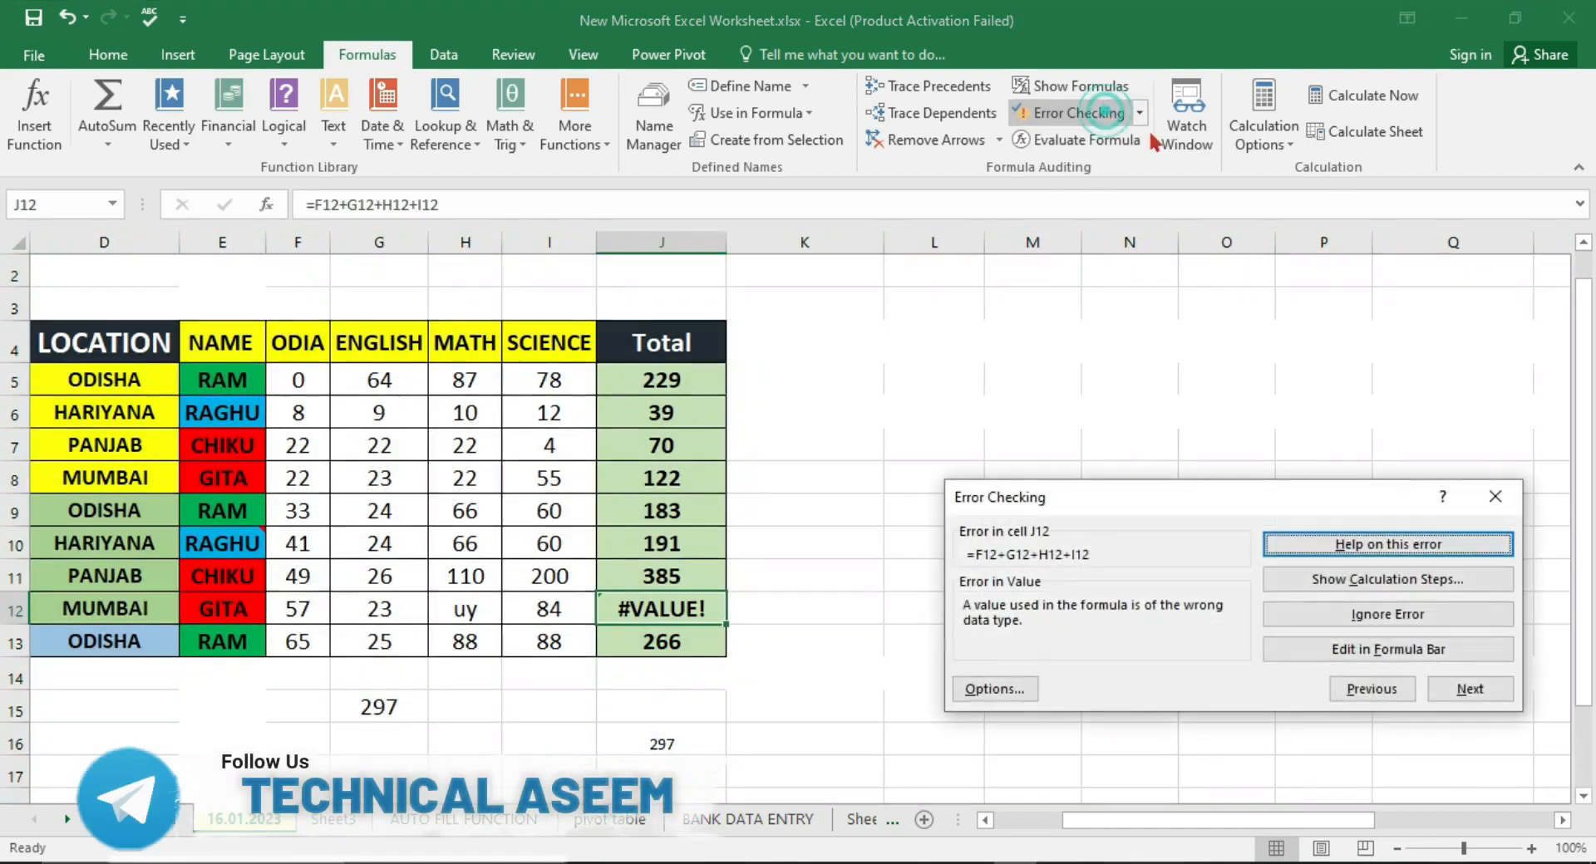
left_click_drag(1316, 509, 1231, 358)
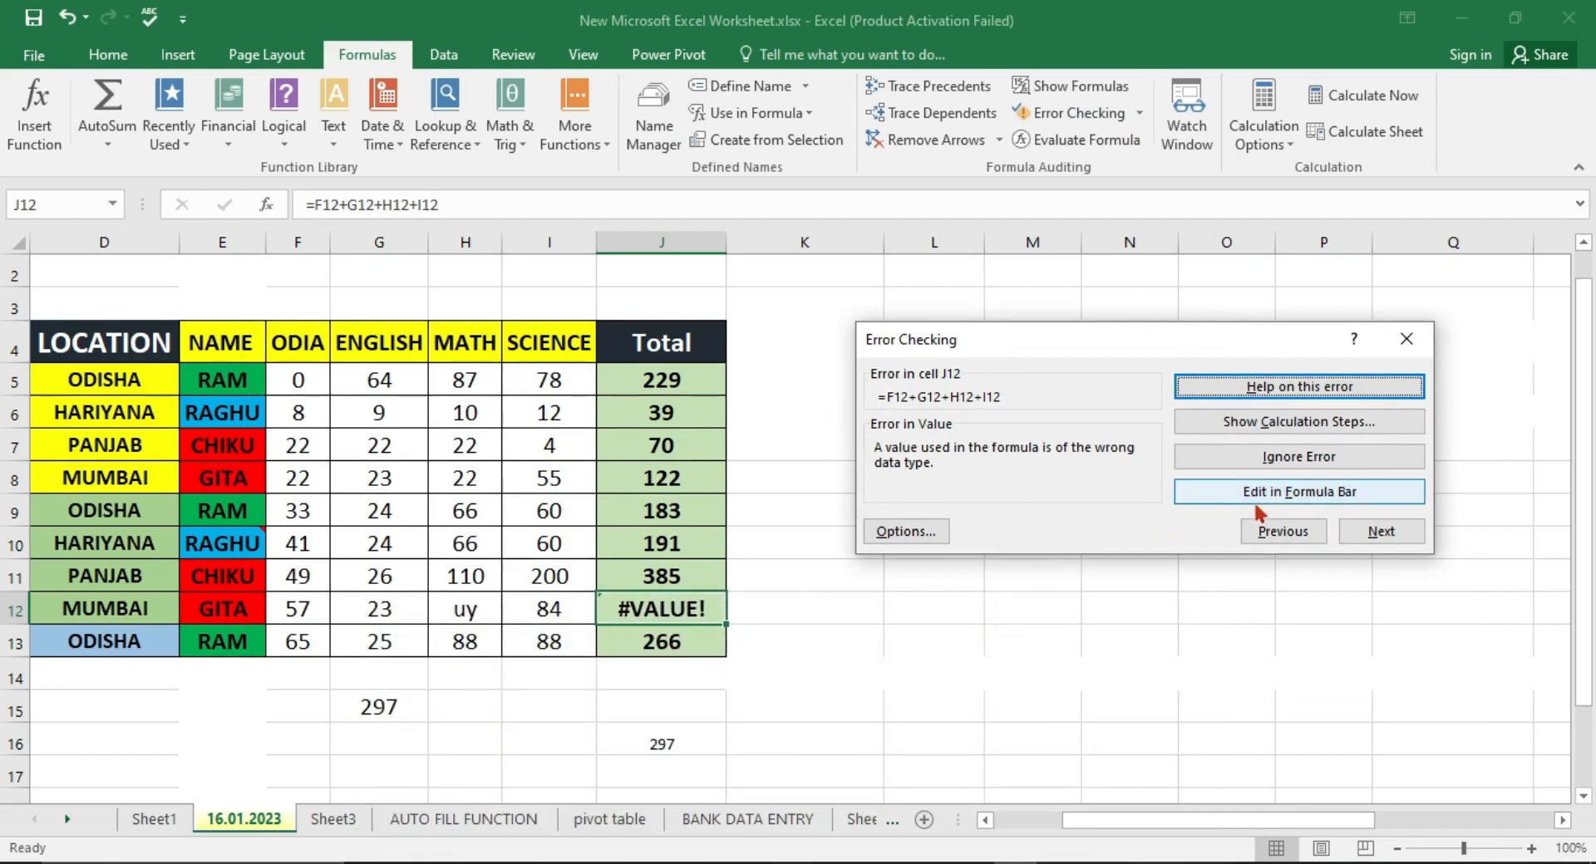
left_click(1371, 542)
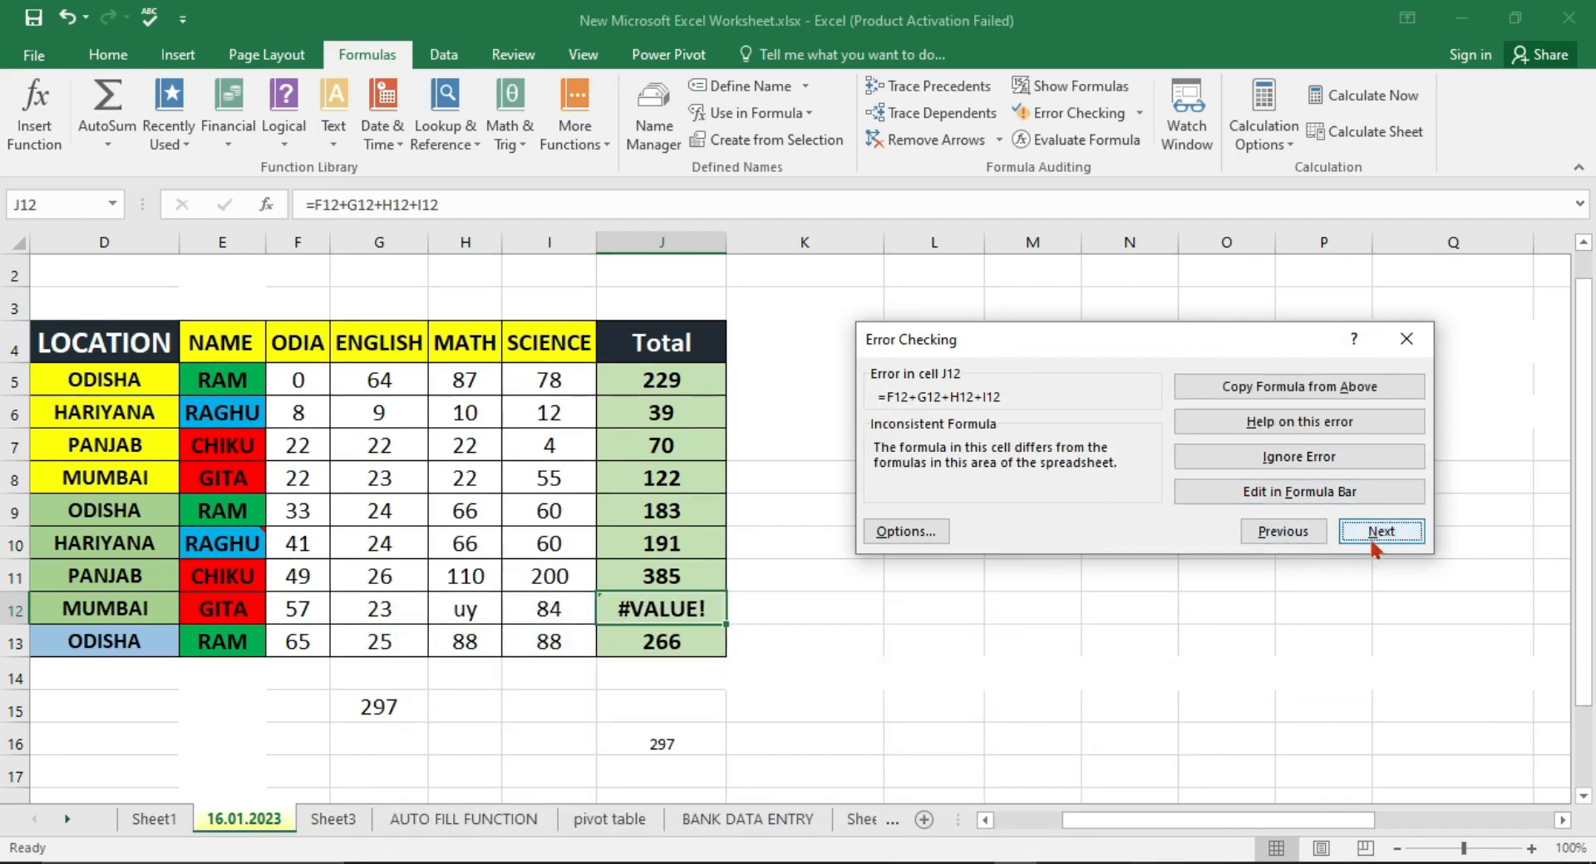
left_click(1371, 542)
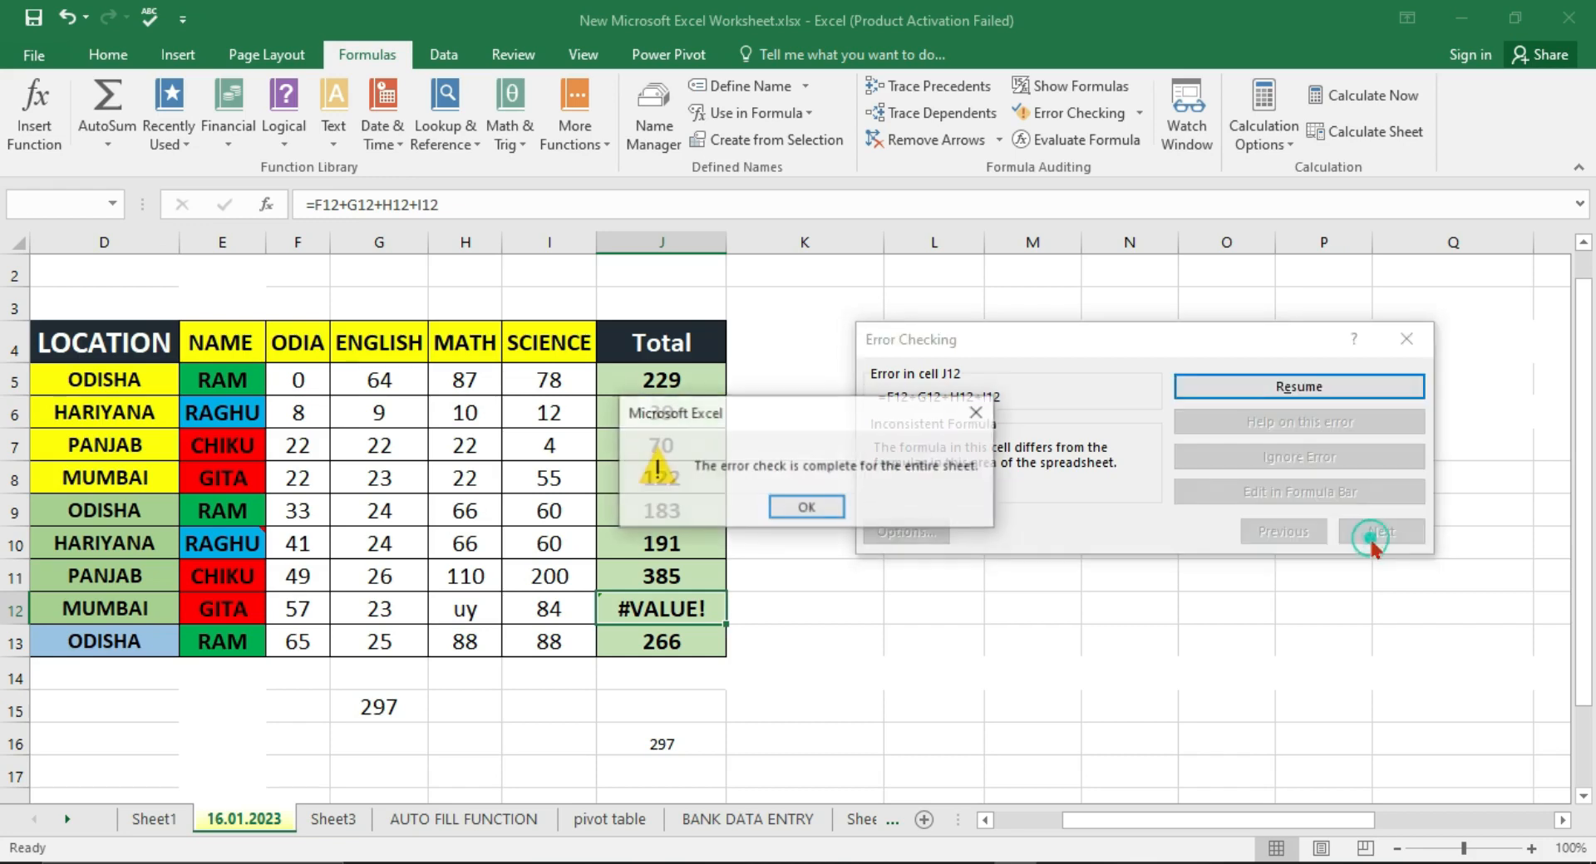
left_click(810, 507)
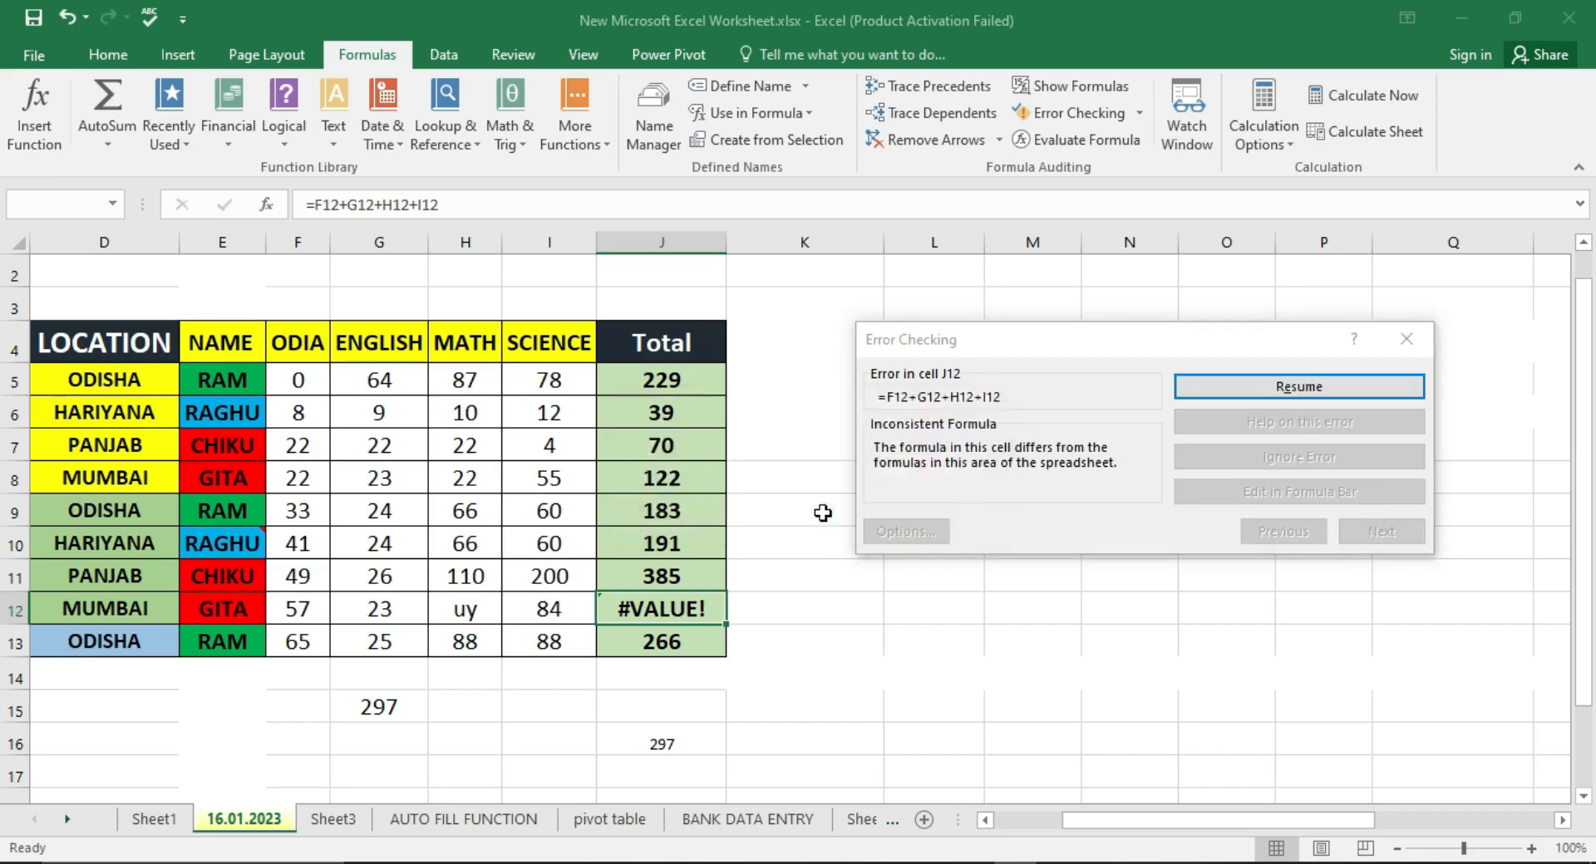
- Show the calculation steps for the J12 error, evaluate the formula through to its result, and close the error check
left_click(1045, 110)
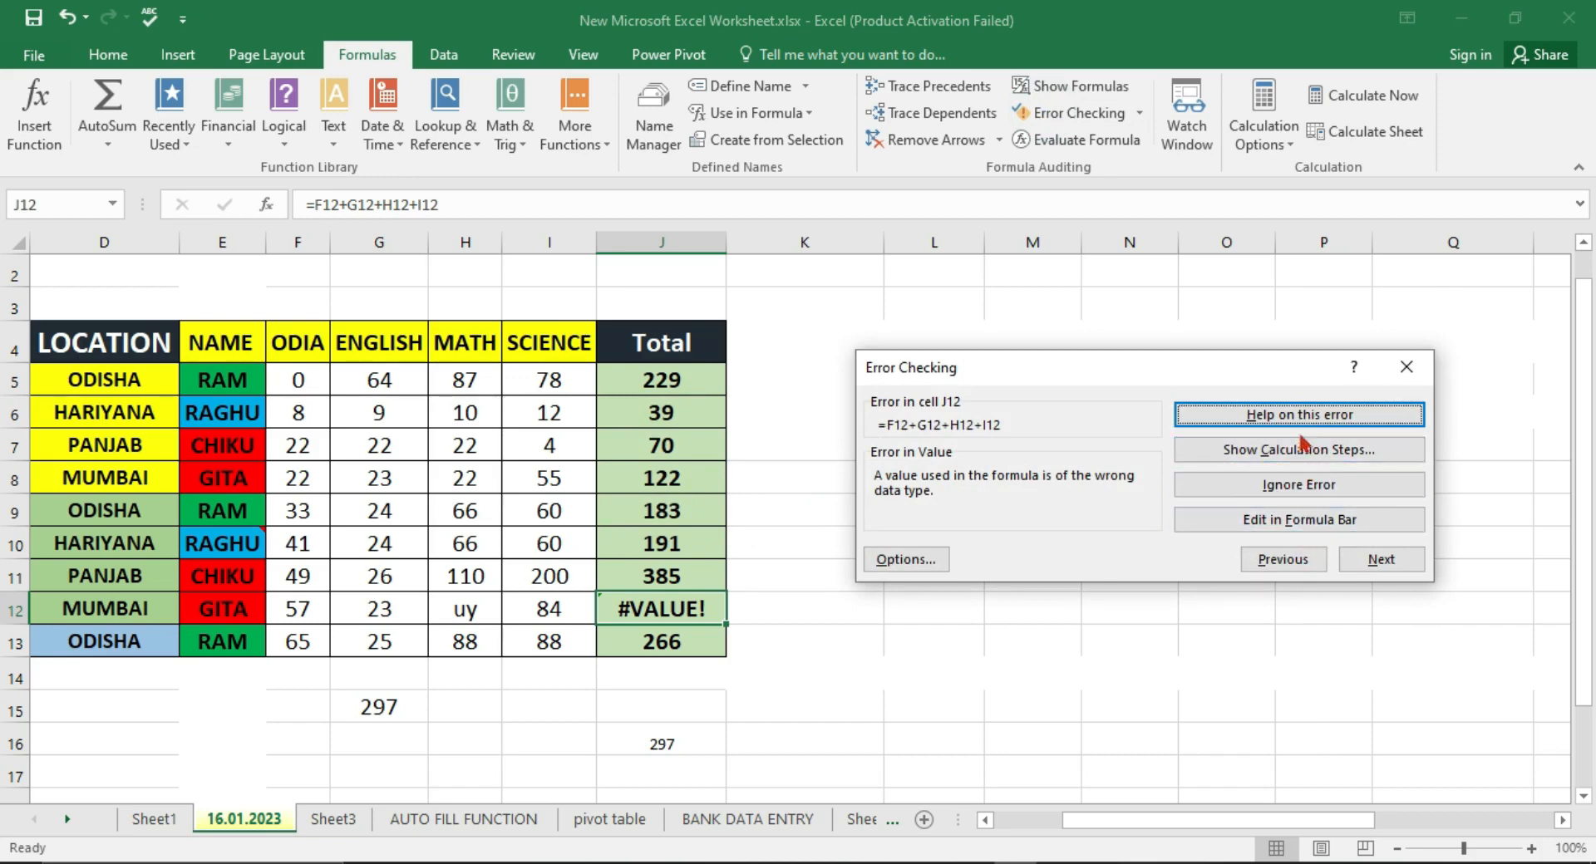
left_click(1322, 457)
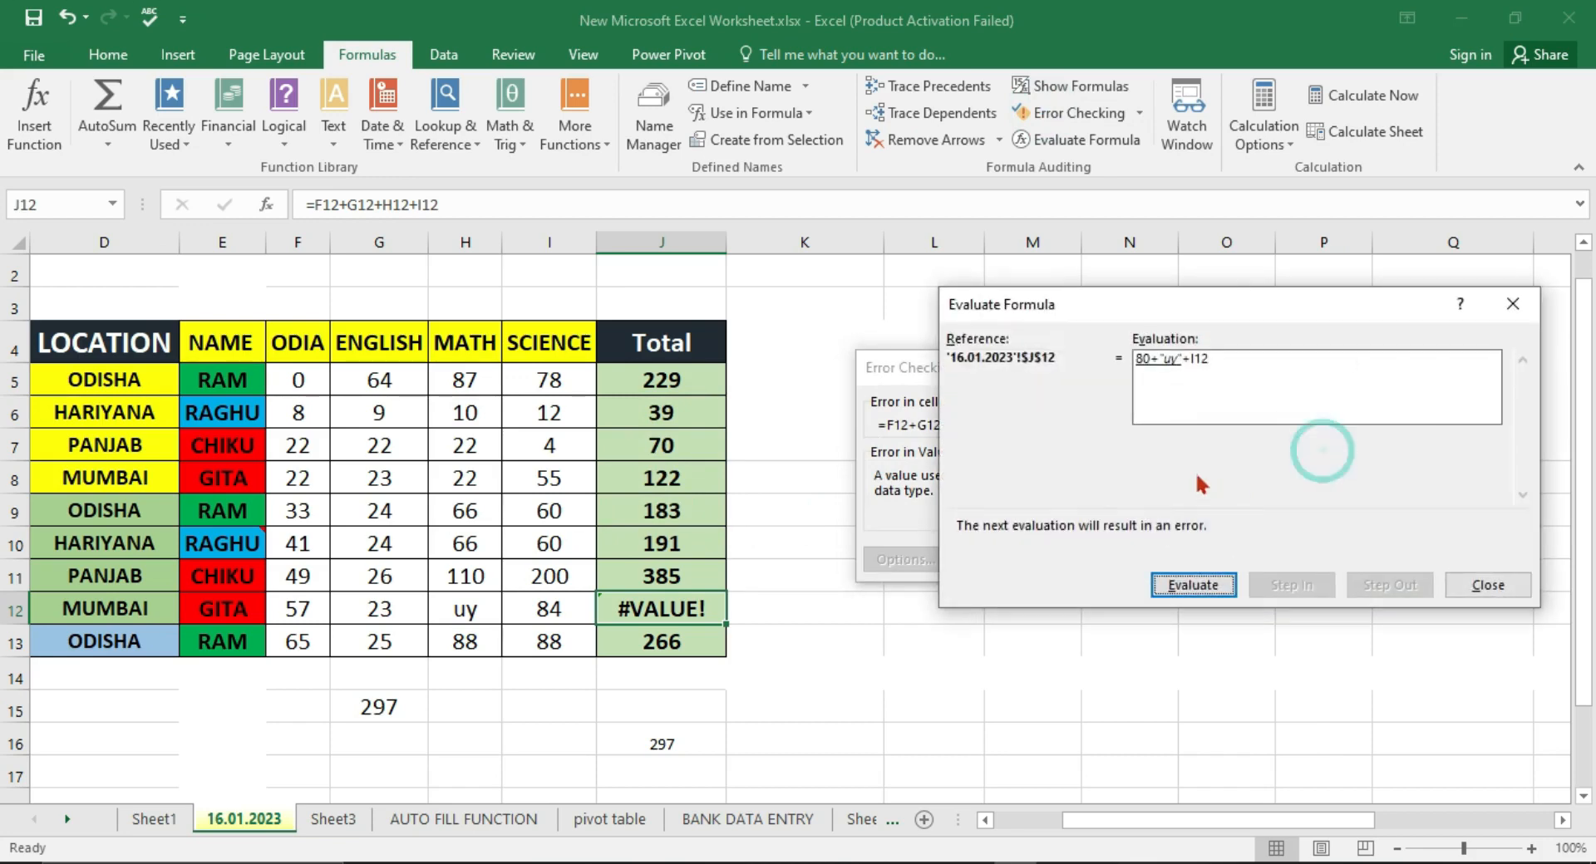
left_click_drag(1194, 315, 1067, 290)
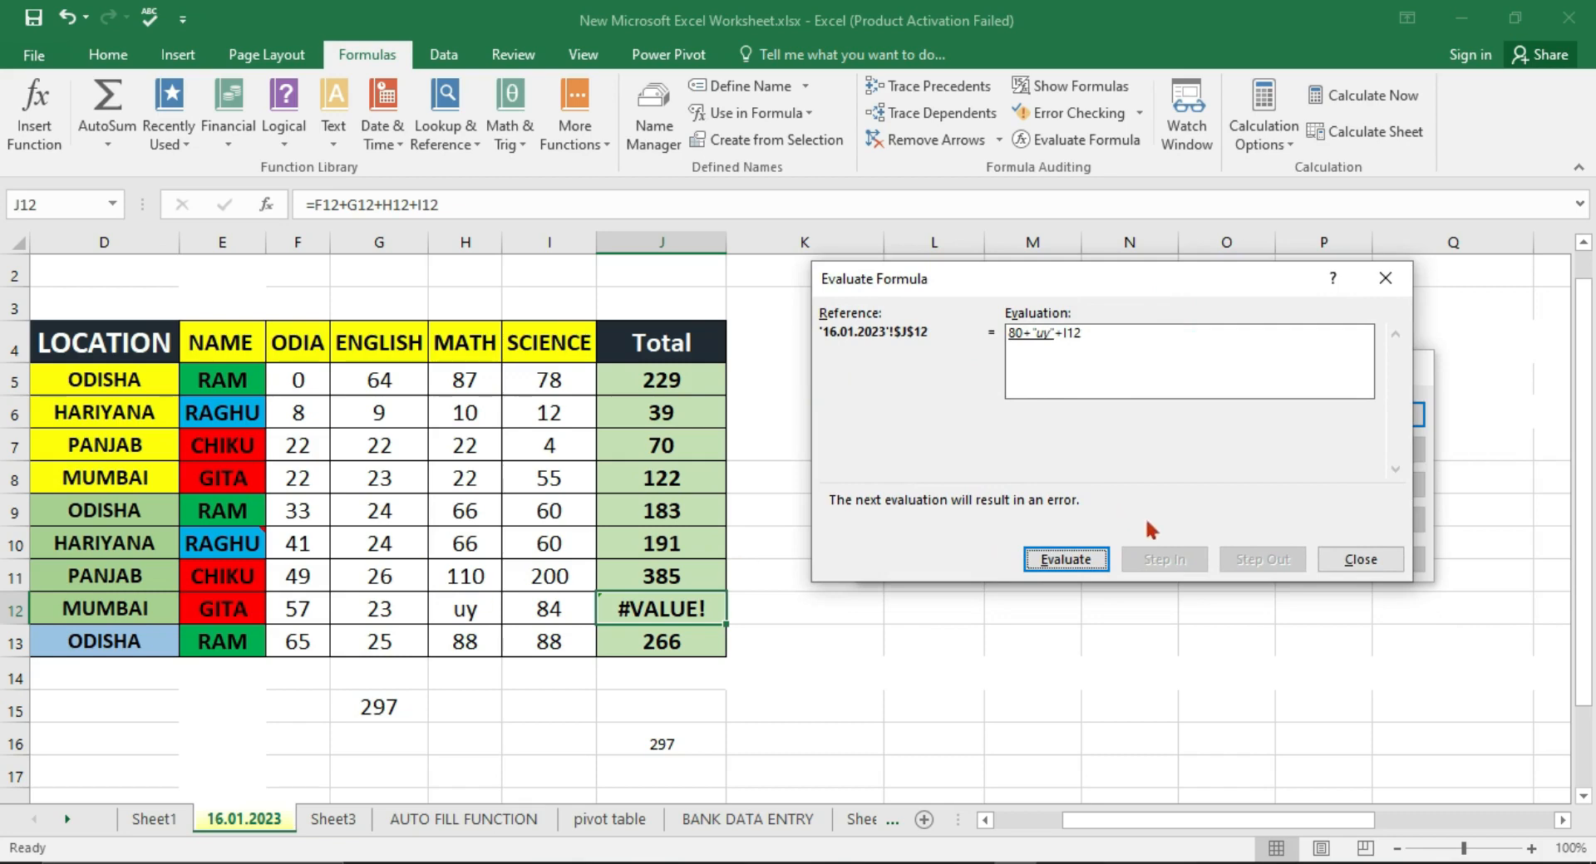
left_click(1087, 561)
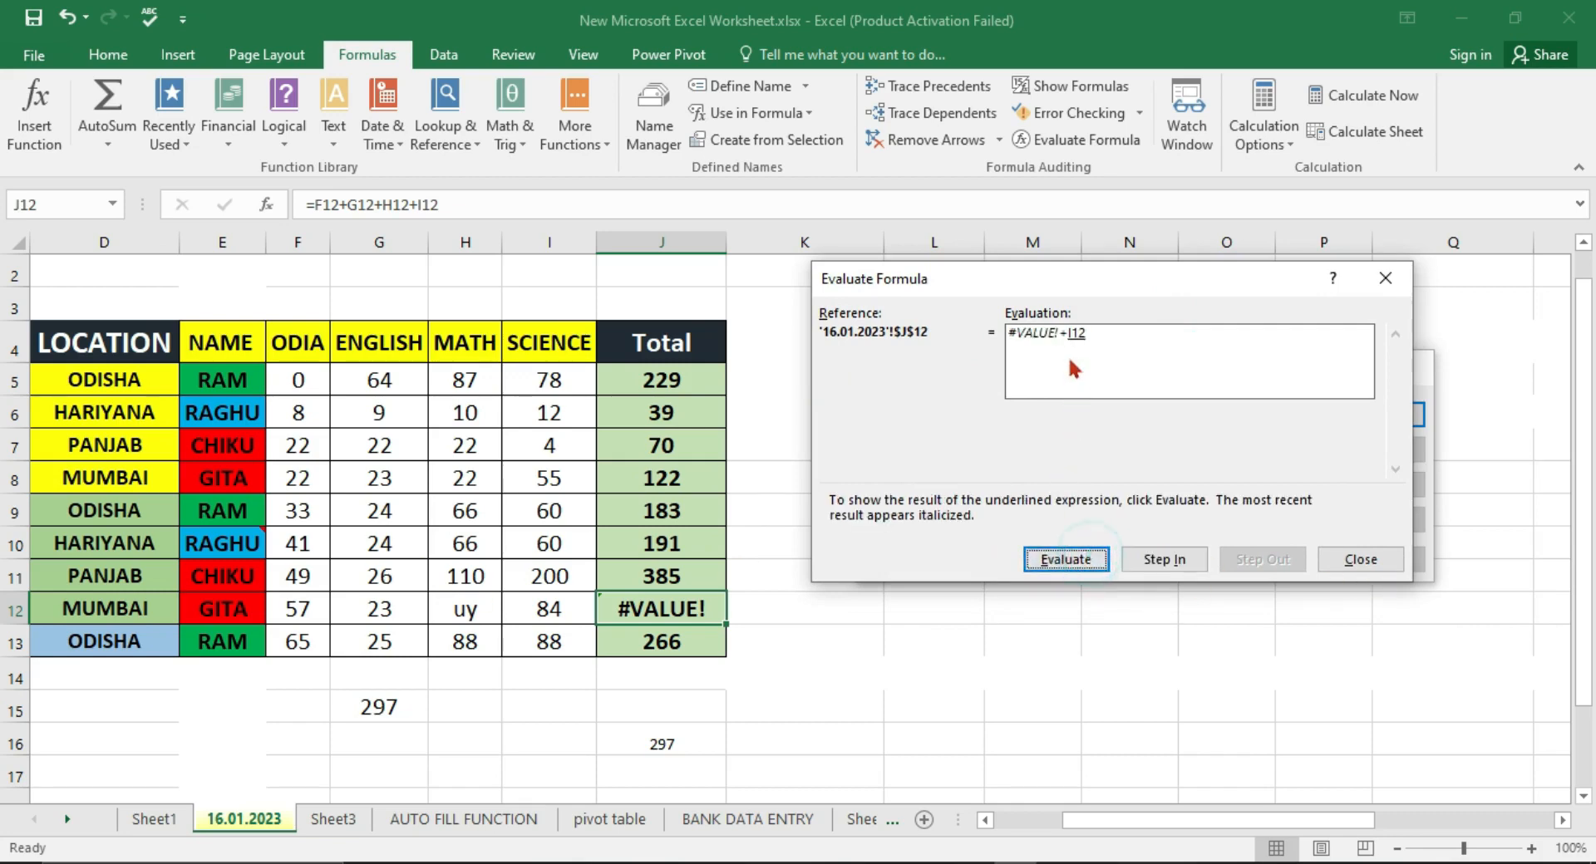
left_click(1067, 559)
left_click(1361, 559)
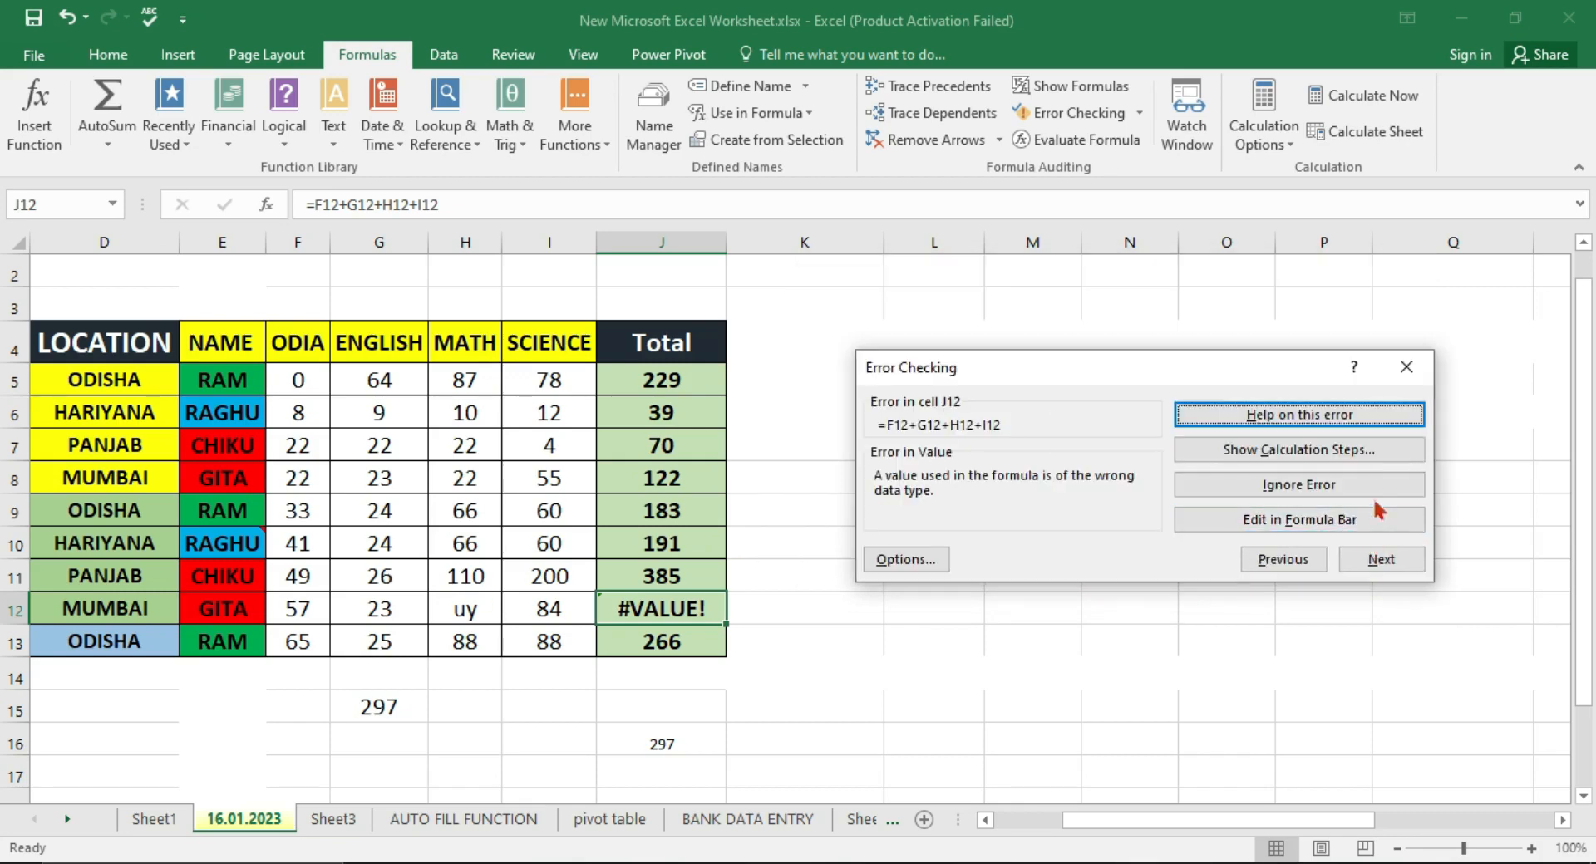
left_click(1404, 366)
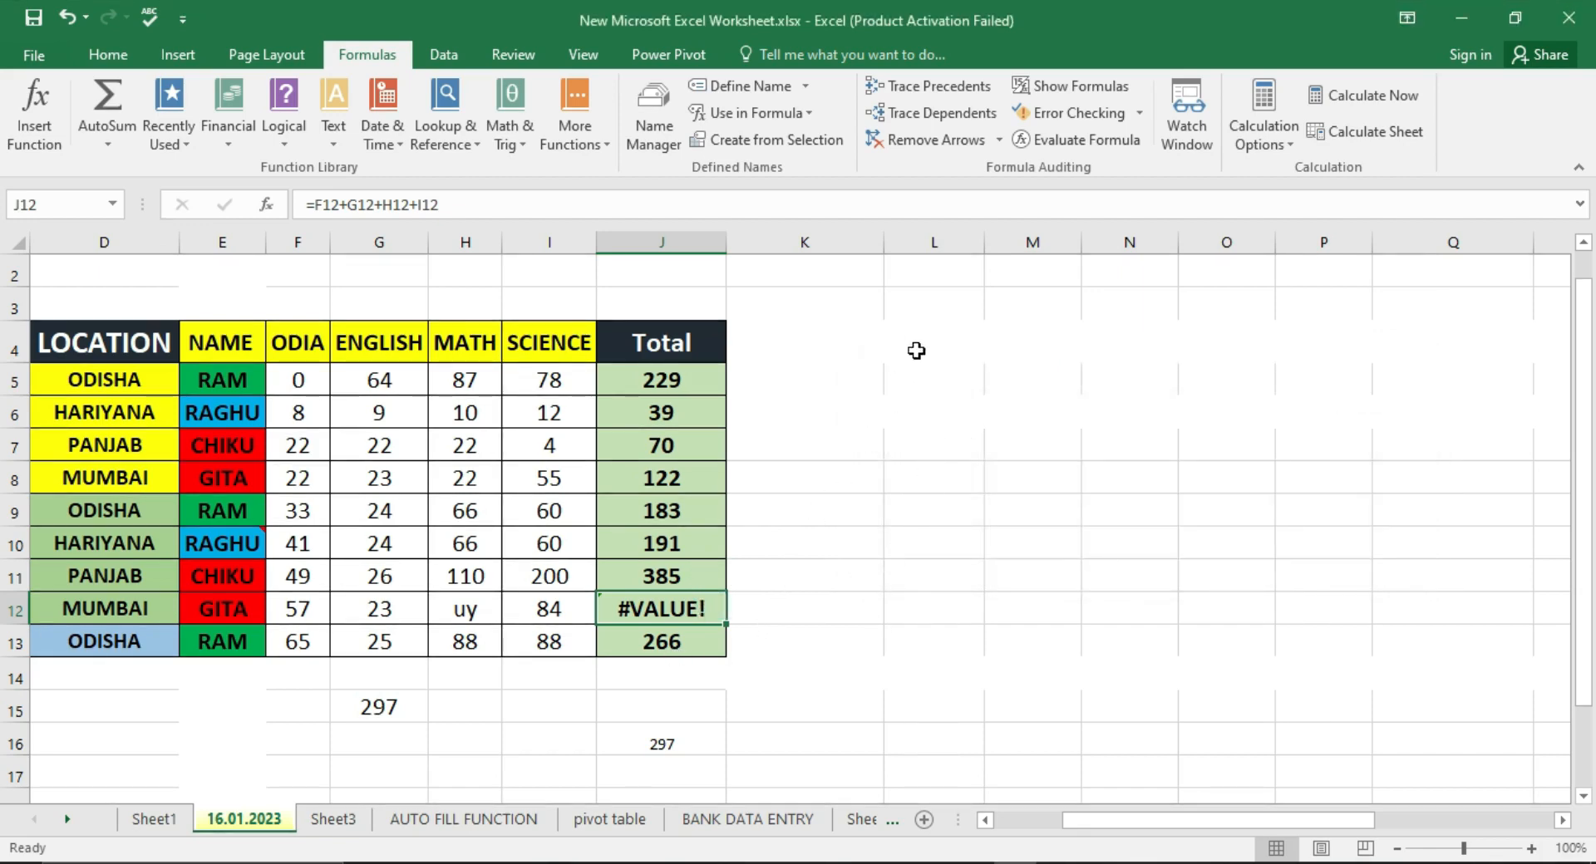
- Compare Evaluate Formula run directly on J12 with the calculation steps opened from Error Checking
left_click(1084, 140)
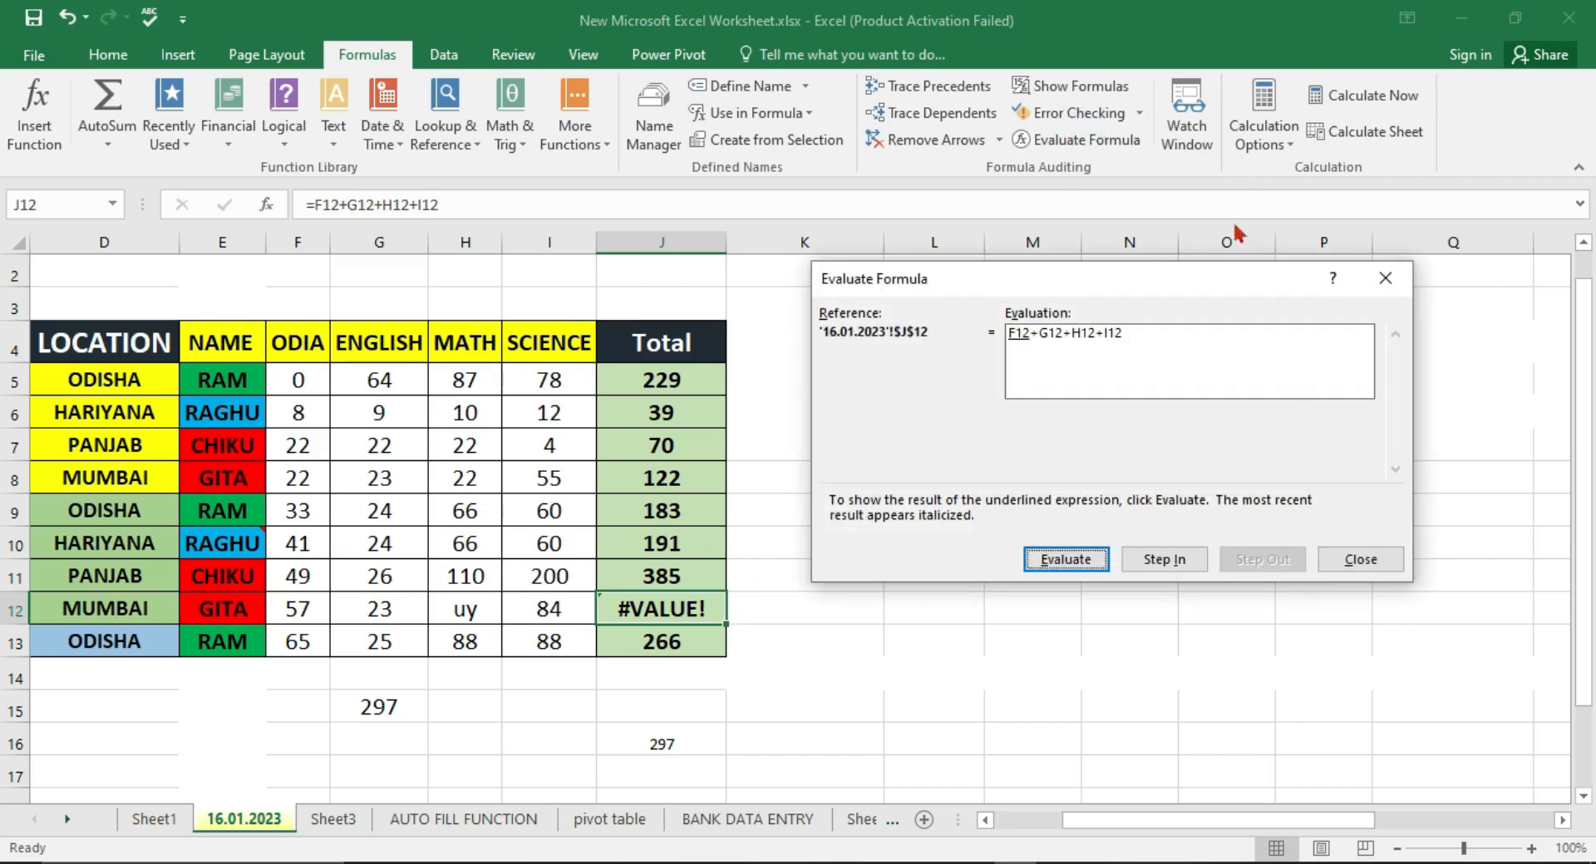
left_click(1384, 266)
left_click(1385, 270)
left_click(1089, 116)
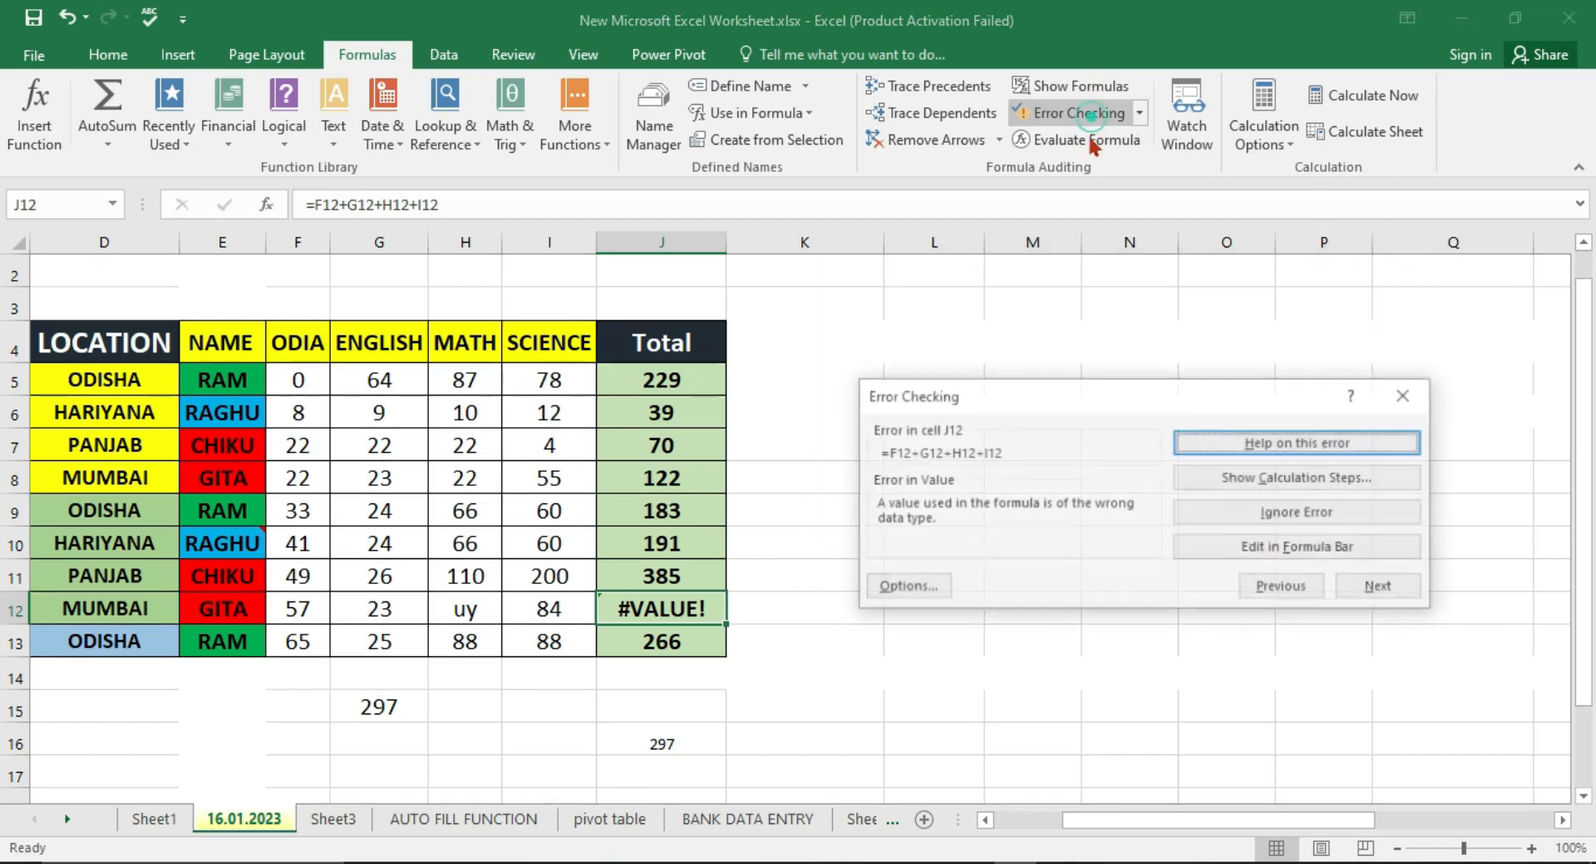
left_click(1330, 479)
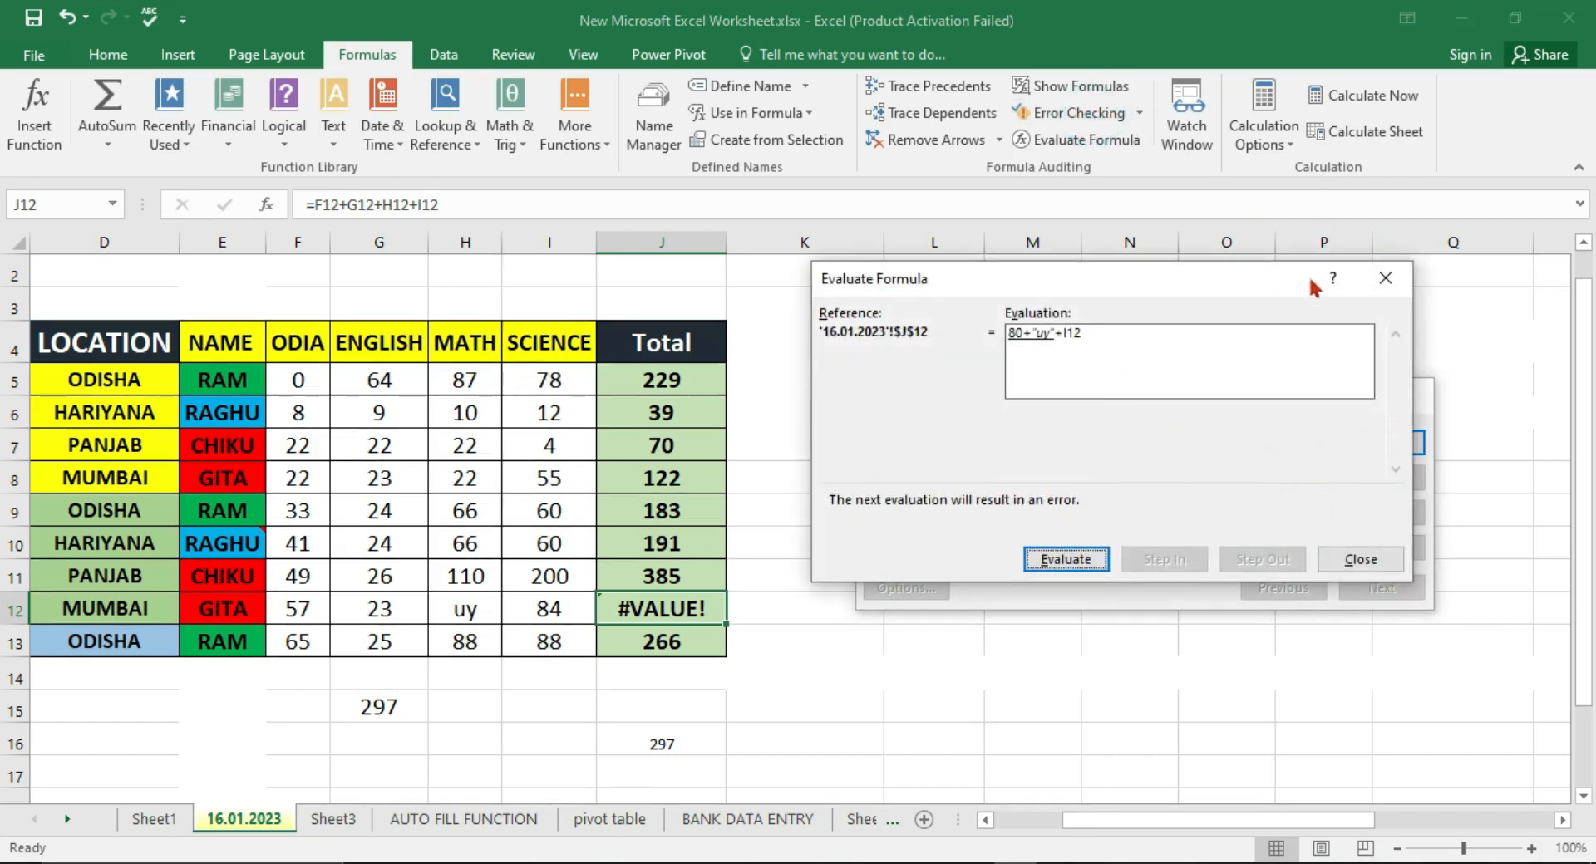
left_click(1385, 277)
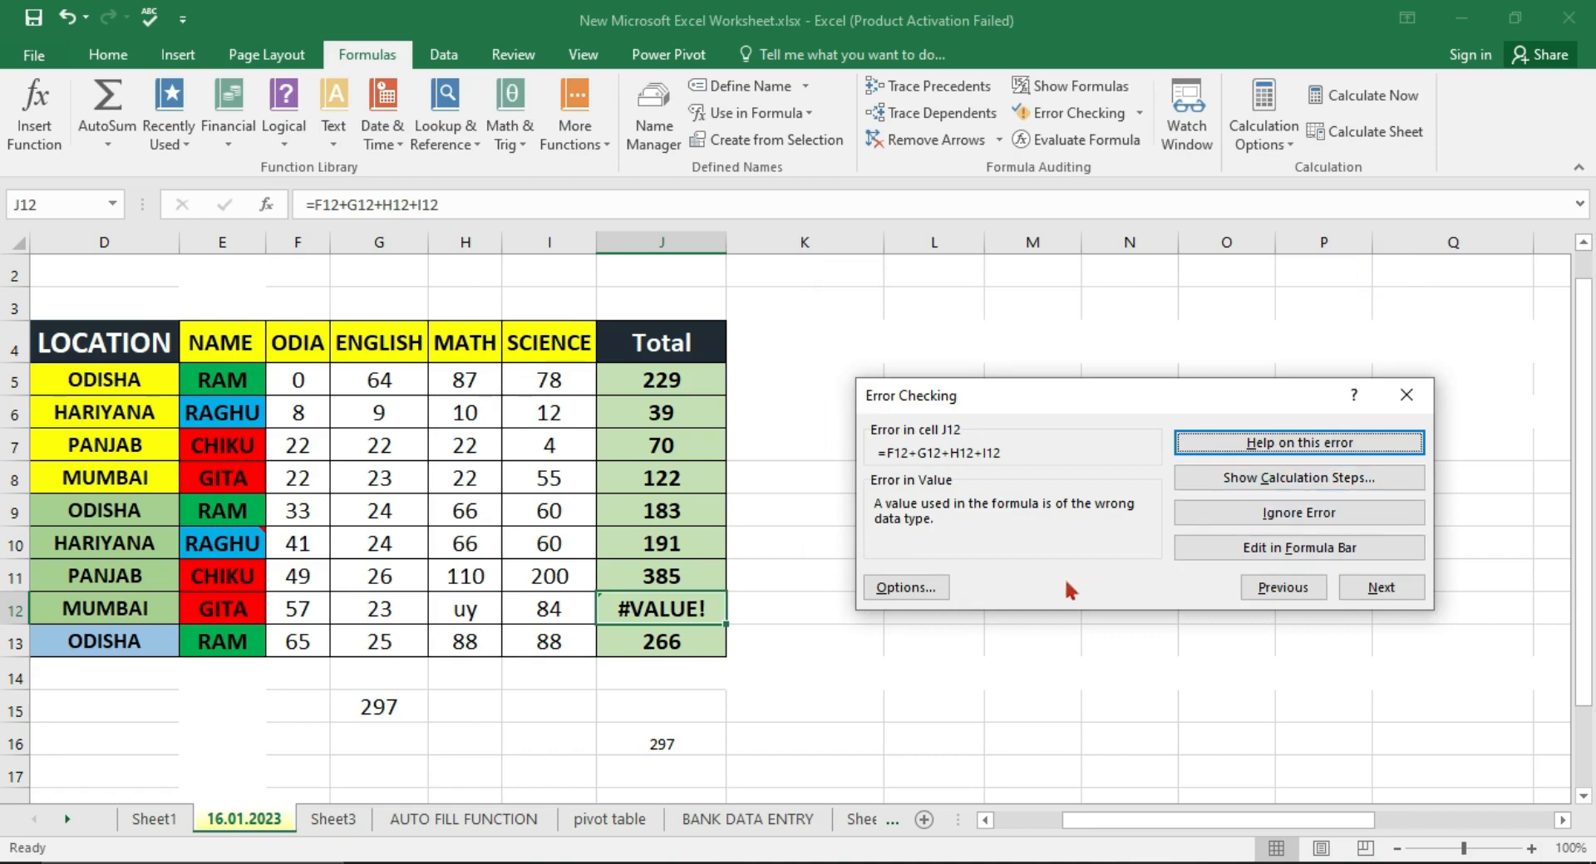
- View the formula and error checking options, close them without changes, and resume the error check
left_click(910, 587)
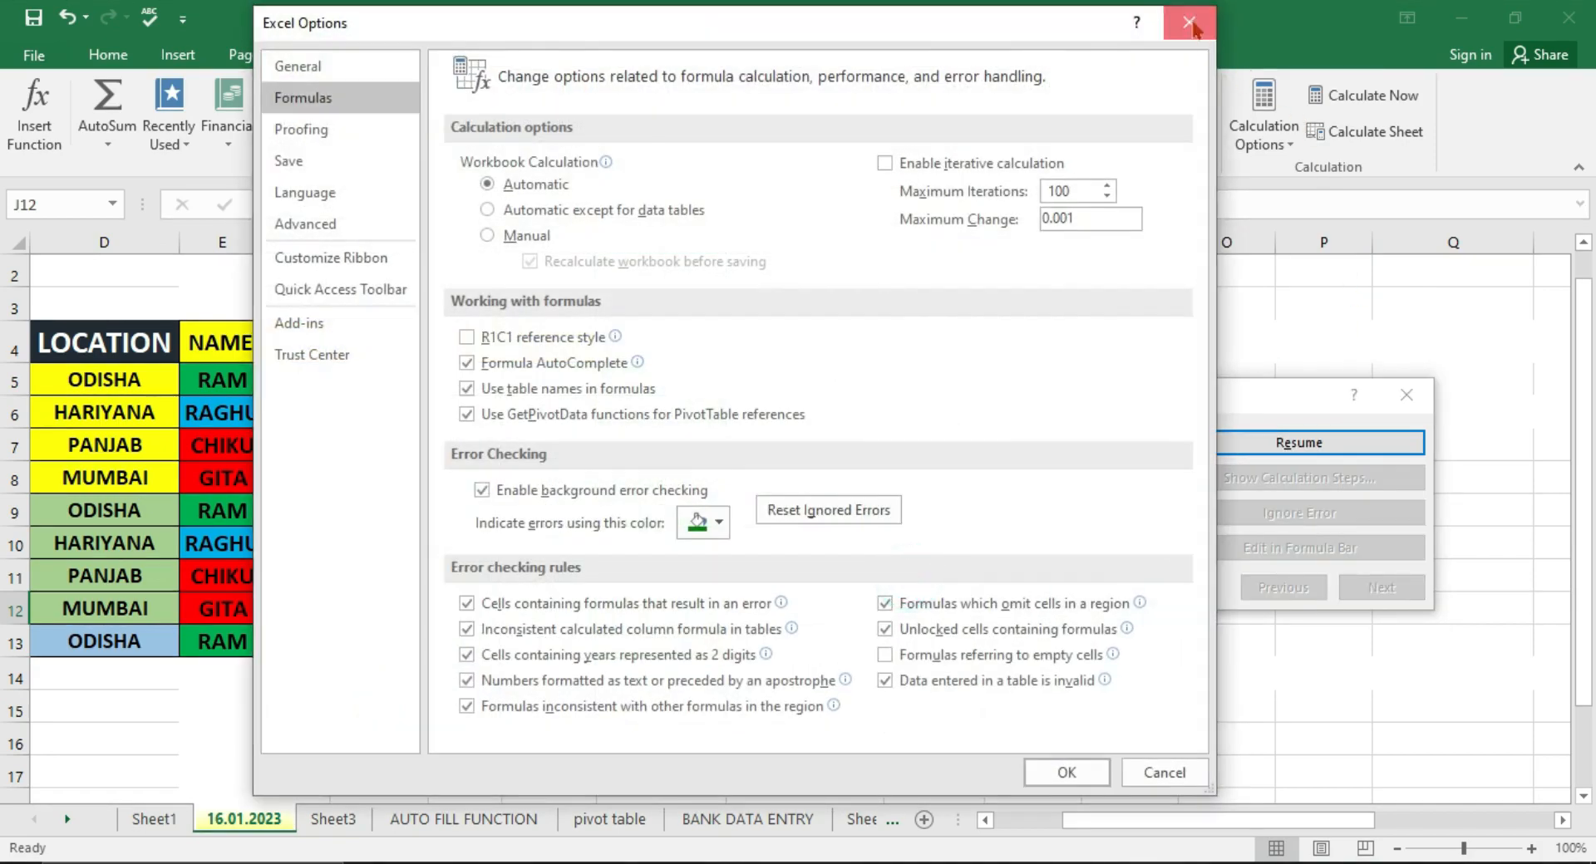
left_click(1194, 22)
left_click(1299, 442)
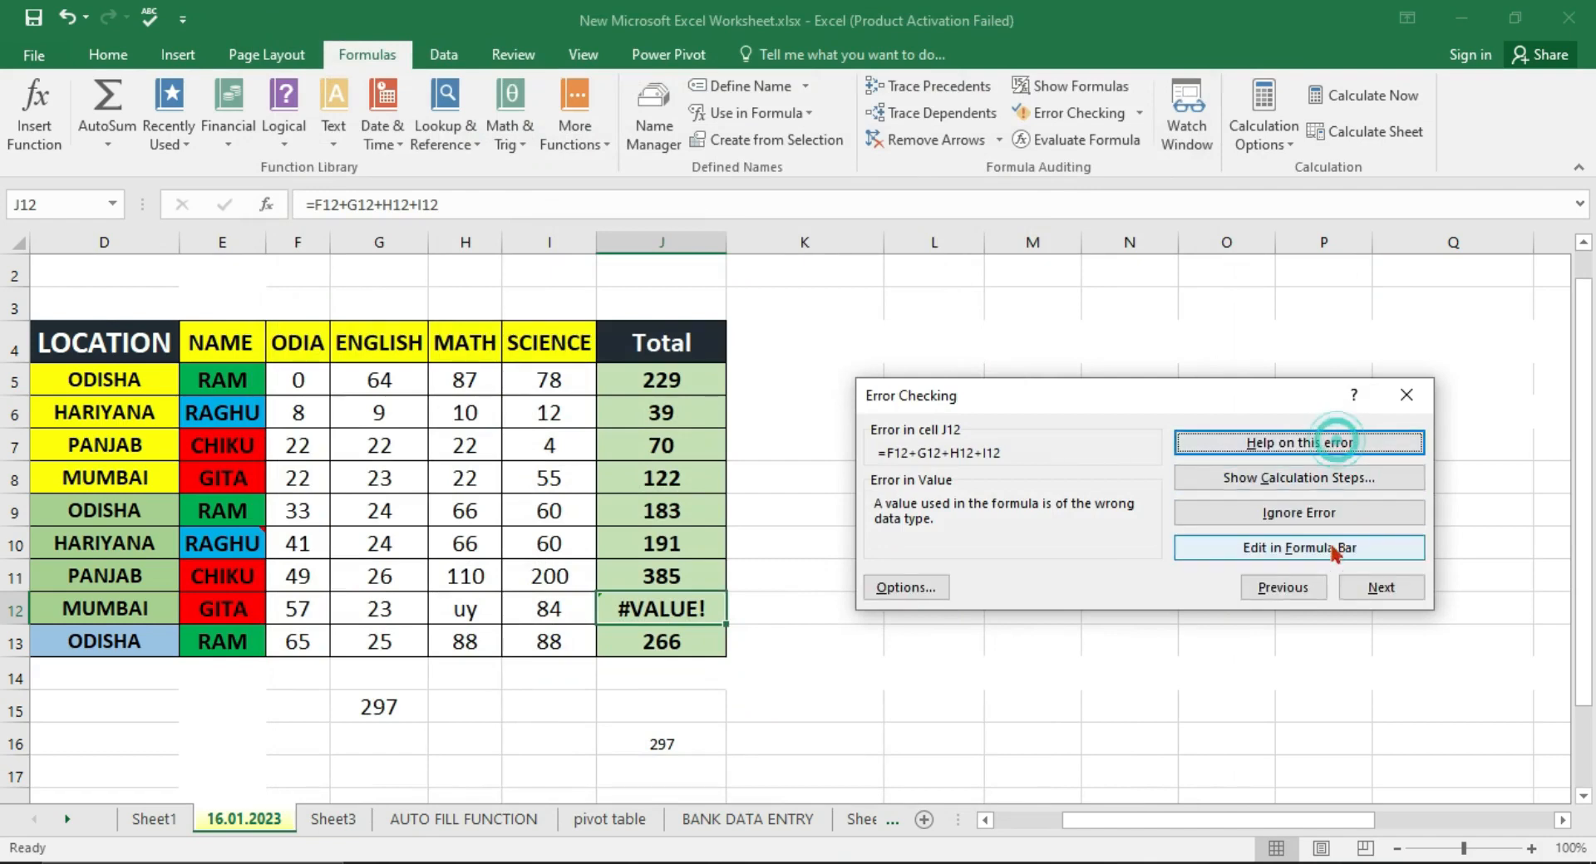
- Open J12's formula for editing from Error Checking, leave it without changes, and select J11
left_click(1323, 548)
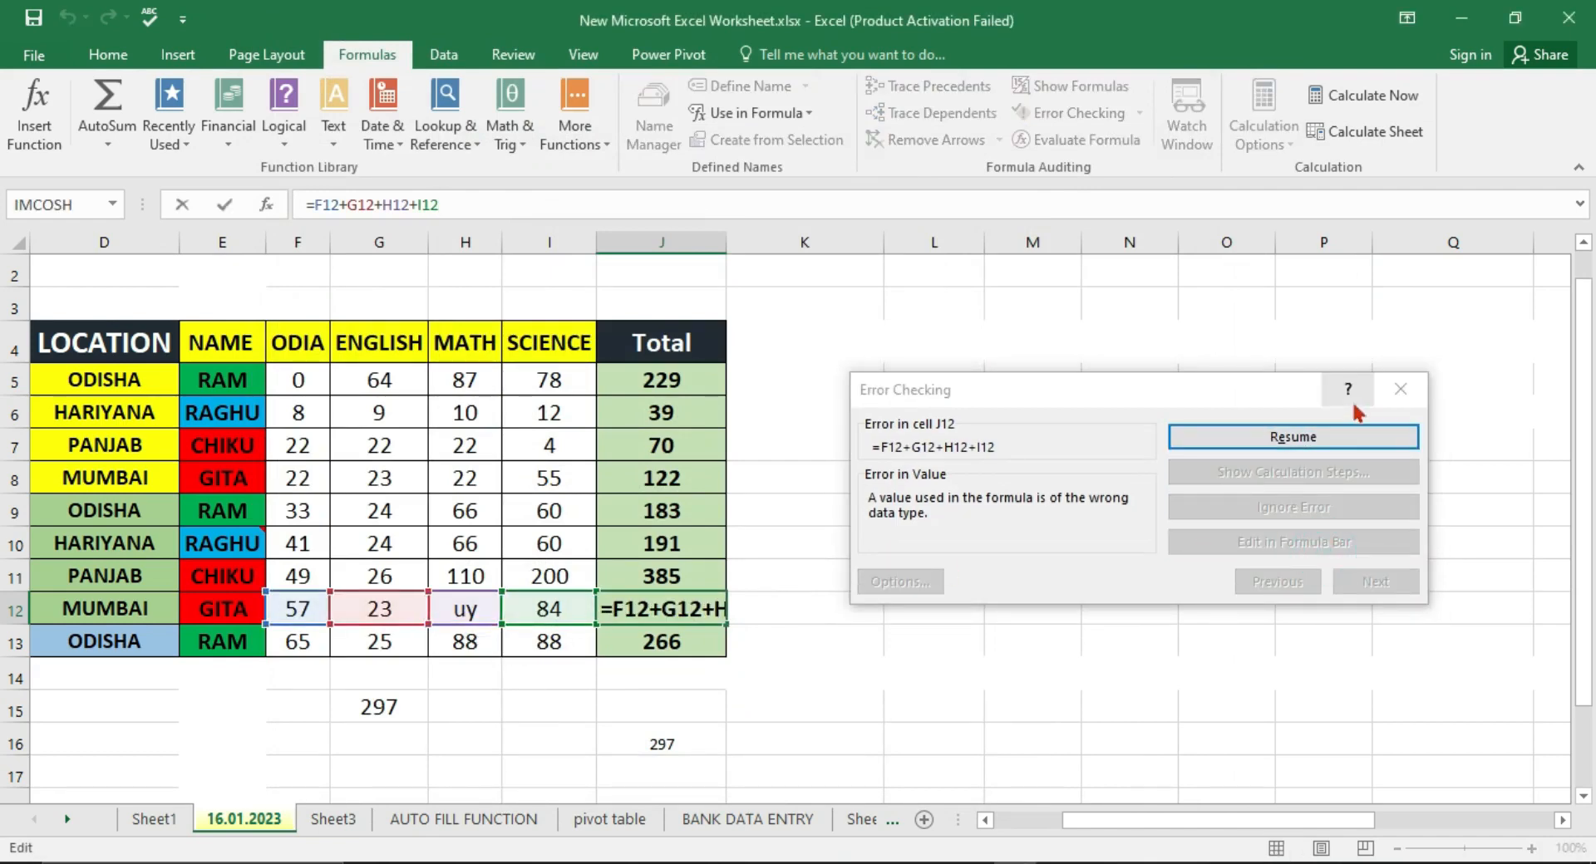
left_click(1401, 389)
left_click(805, 533)
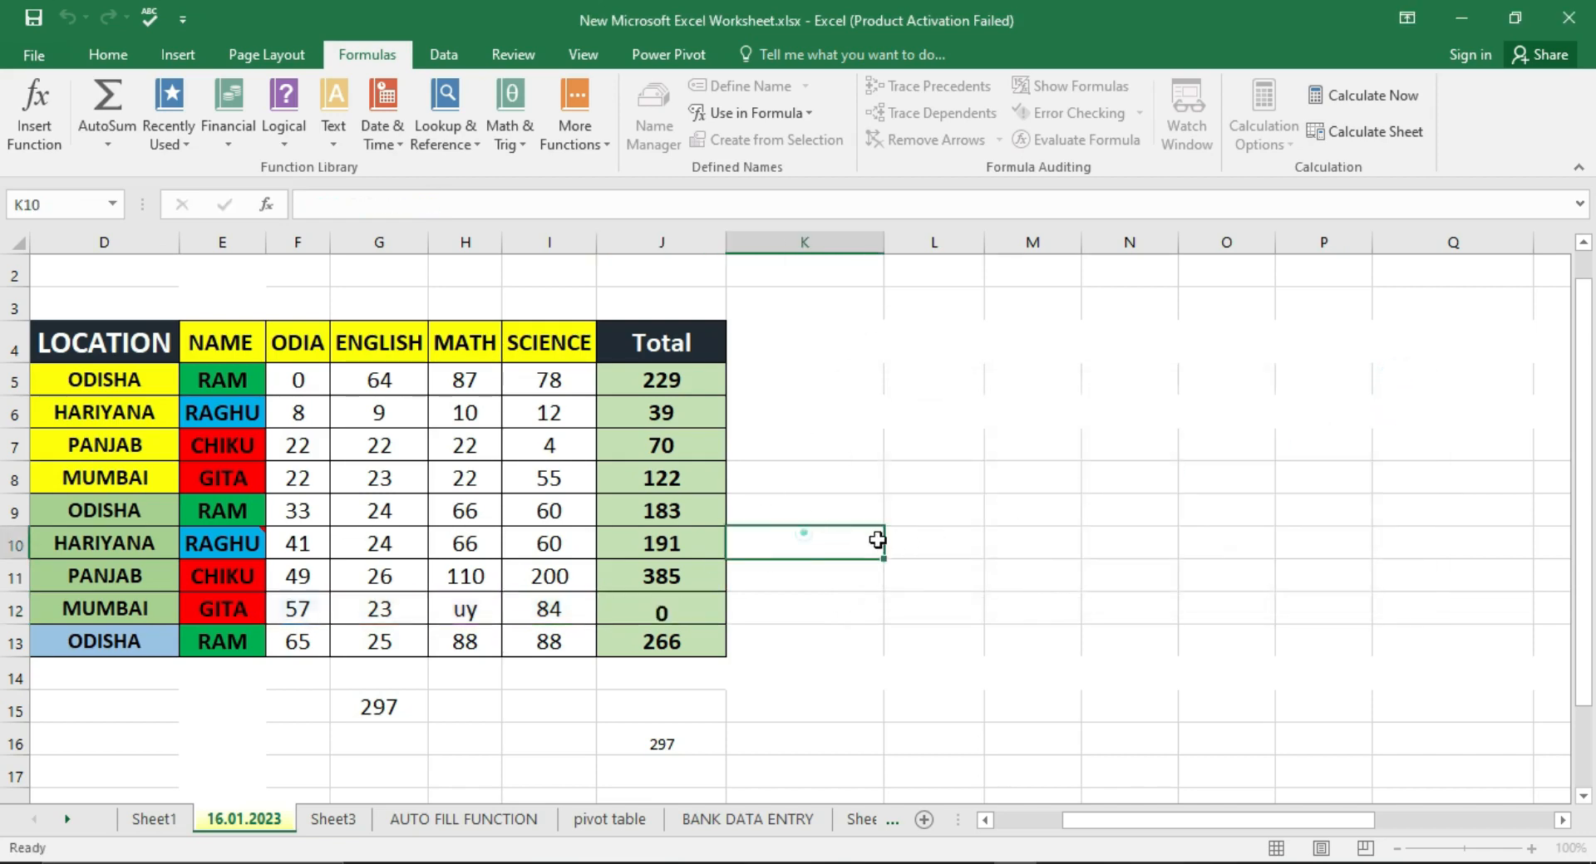
left_click(677, 578)
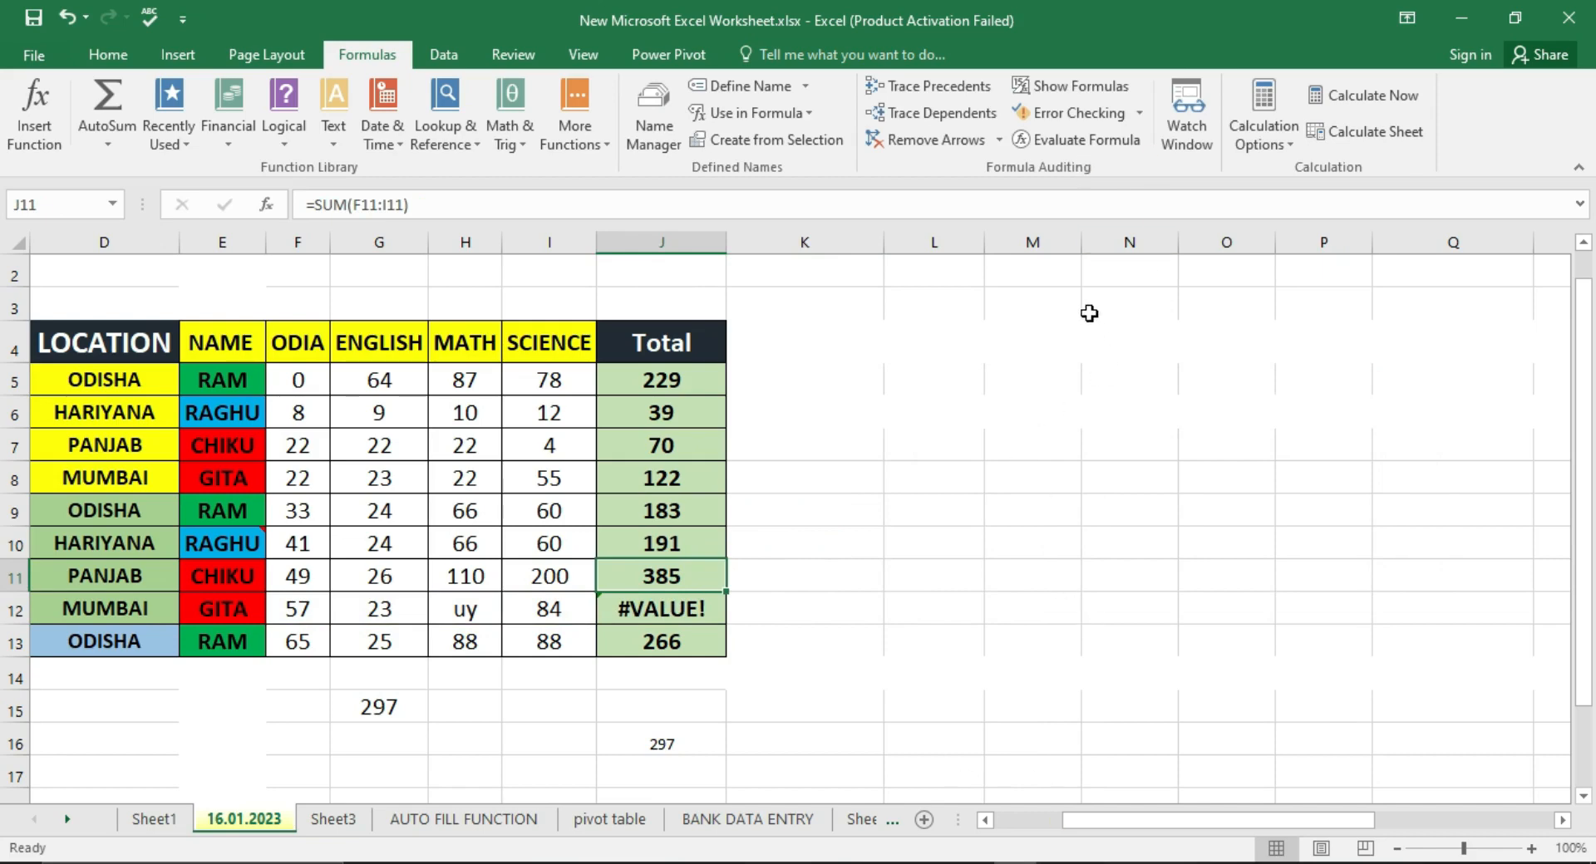
- On the pivot table sheet, fill the SUM formula from H77 into I77 to total I2:I76
left_click(495, 810)
left_click(619, 821)
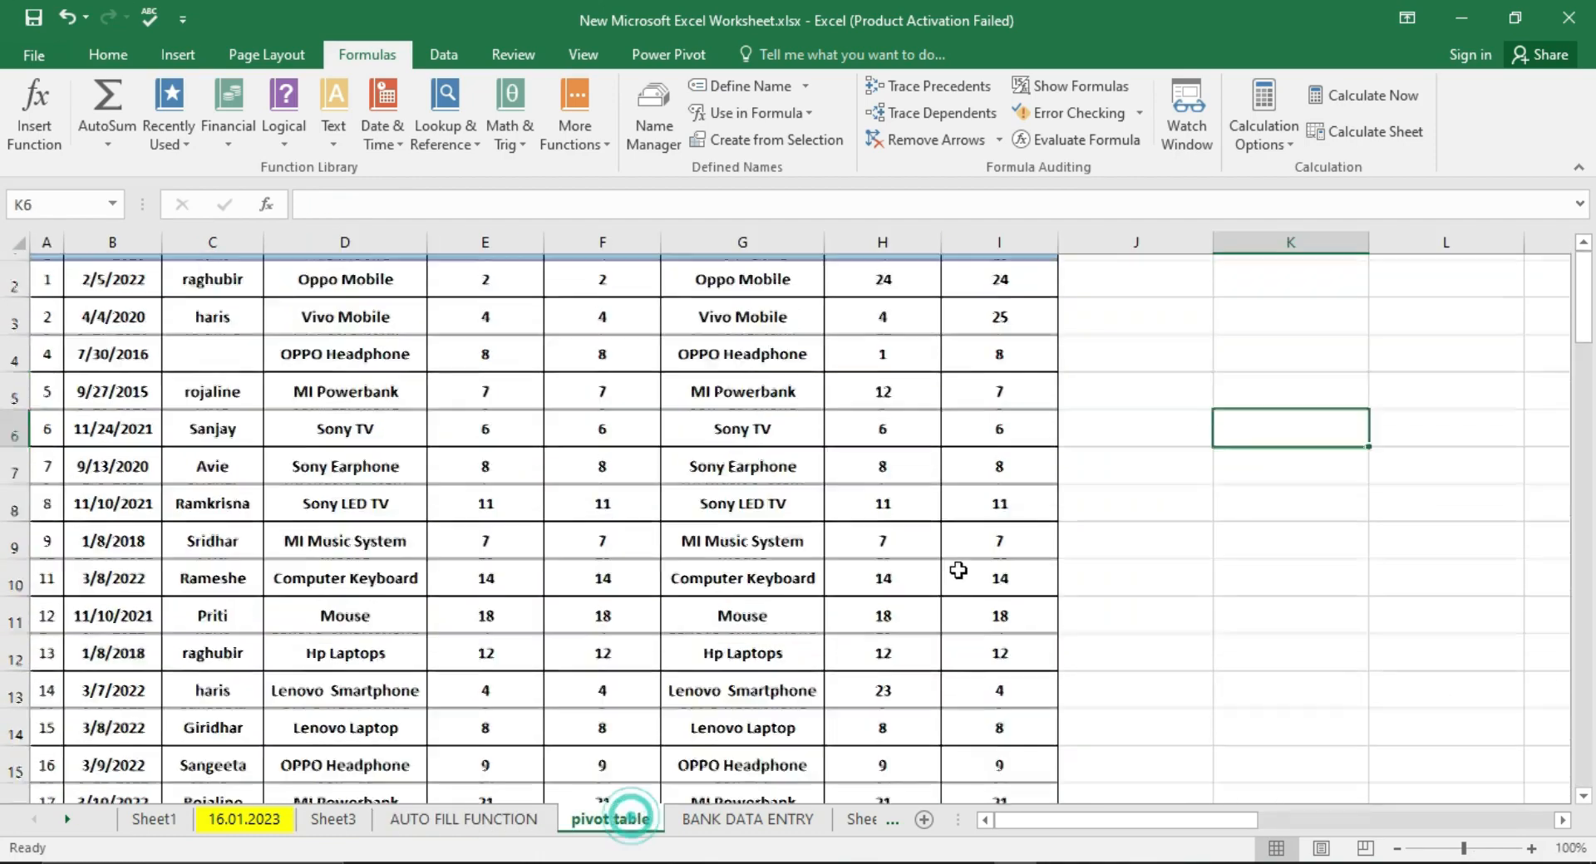
scroll(967, 581, "down", 20)
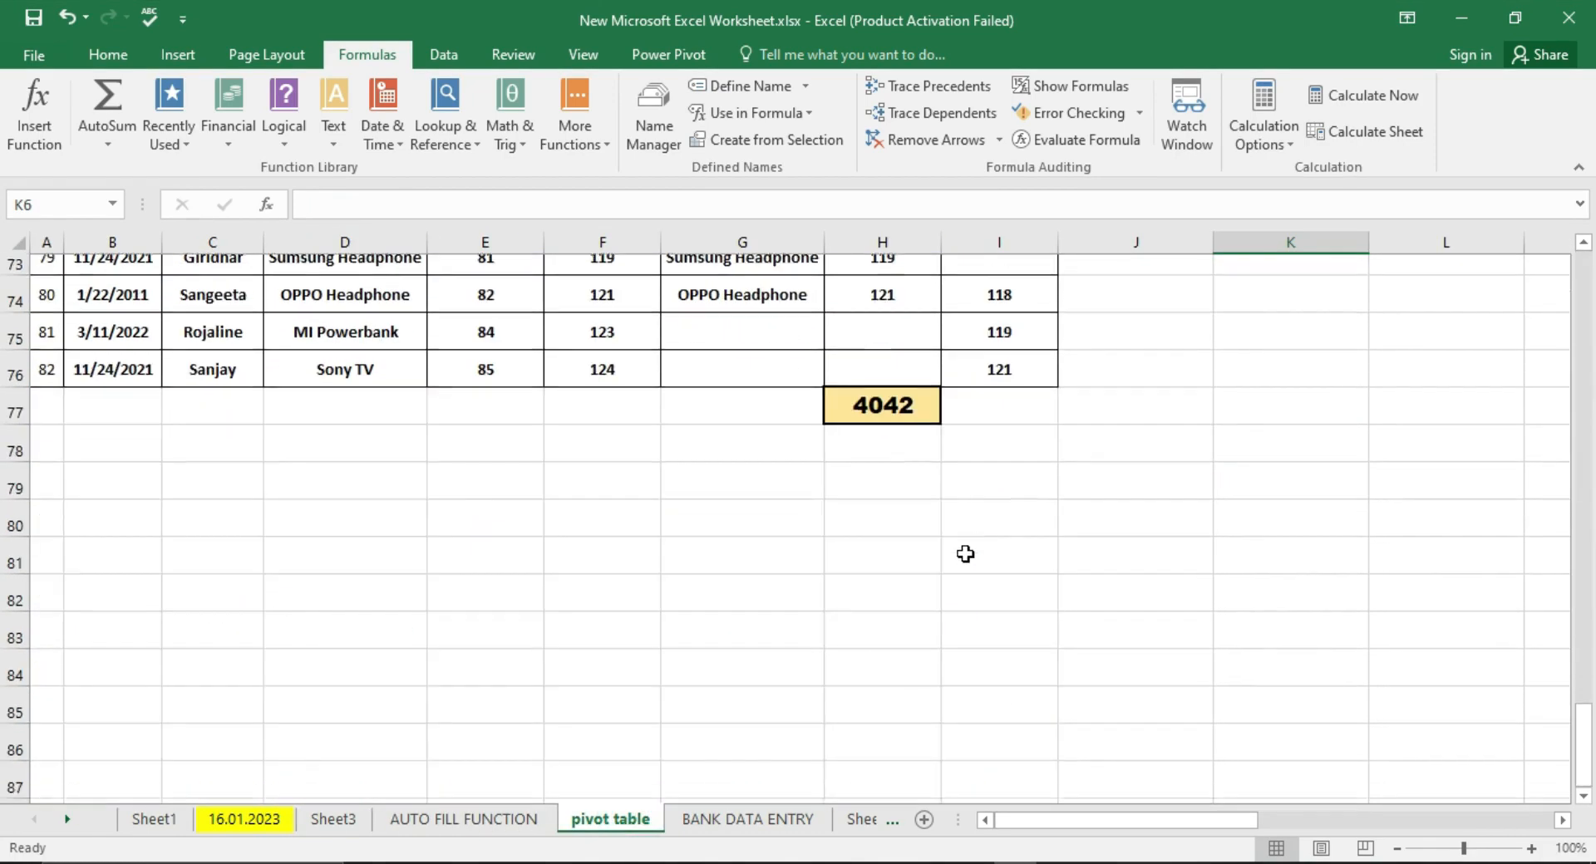
scroll(965, 566, "up", 2)
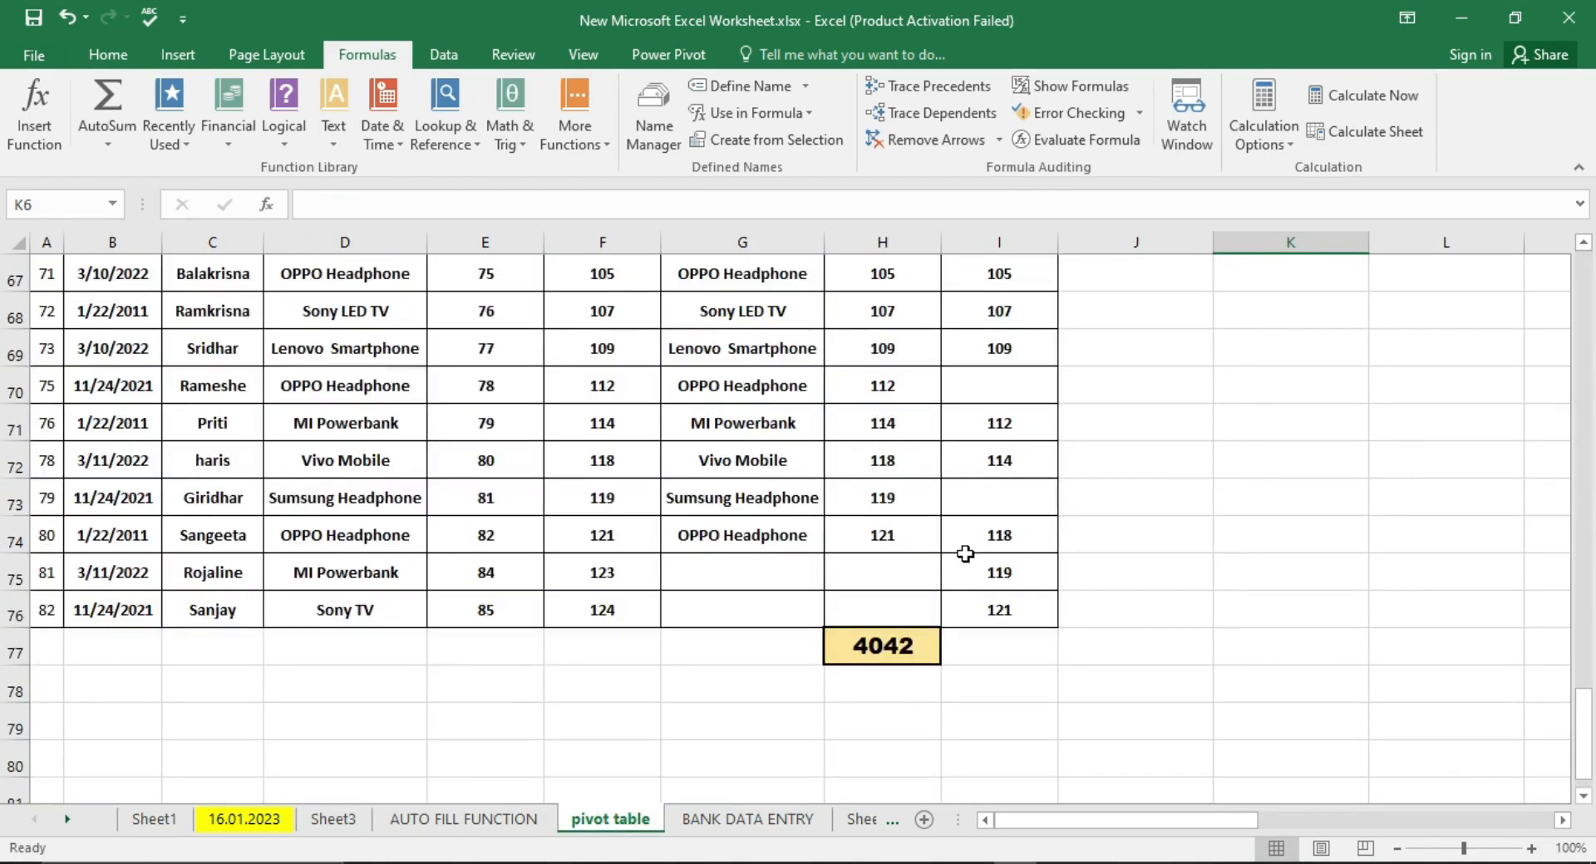
left_click(935, 654)
left_click_drag(942, 657, 860, 656)
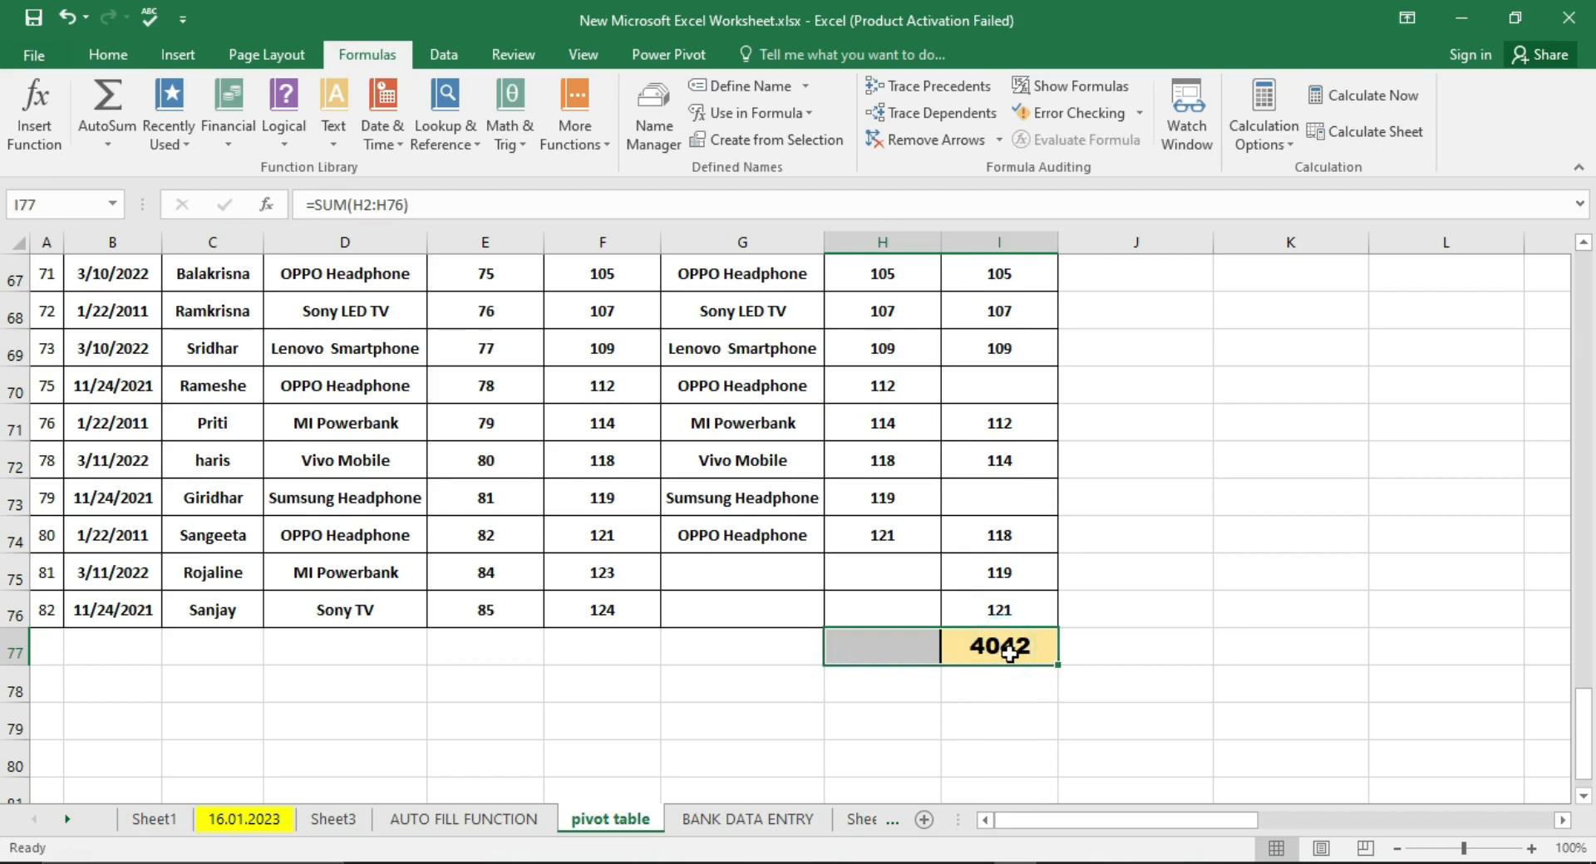
left_click(1049, 650)
mouse_move(1006, 645)
left_mouse_down()
mouse_move(830, 646)
mouse_move(1034, 662)
mouse_move(853, 670)
mouse_move(856, 657)
mouse_move(1008, 661)
mouse_move(969, 673)
mouse_move(997, 660)
left_mouse_up()
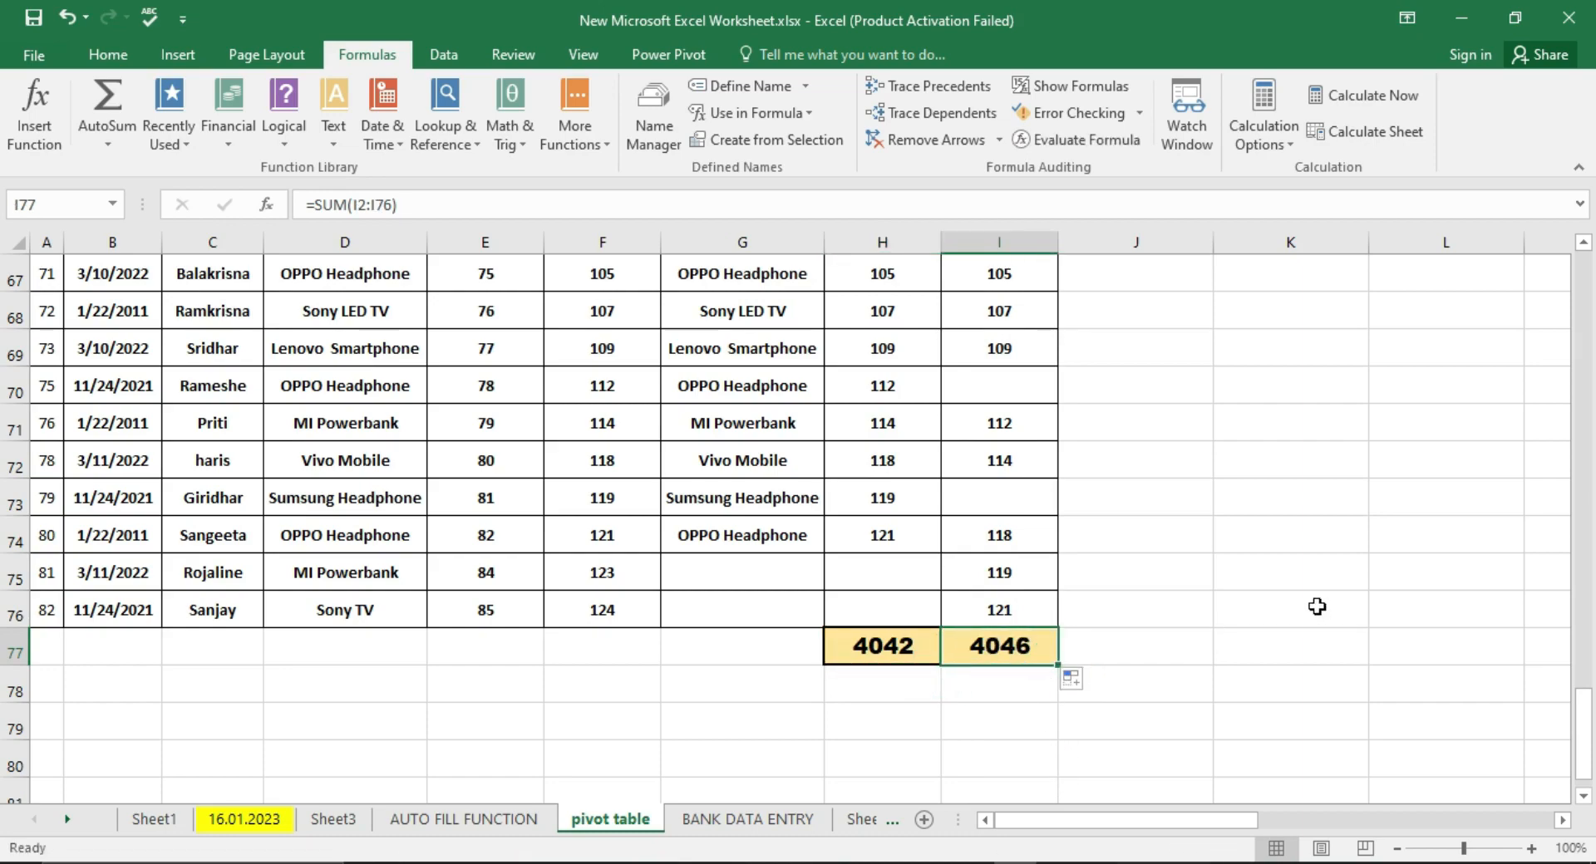
- Select the empty cell K3 beside the first rows of the sales table
scroll(1312, 607, "up", 20)
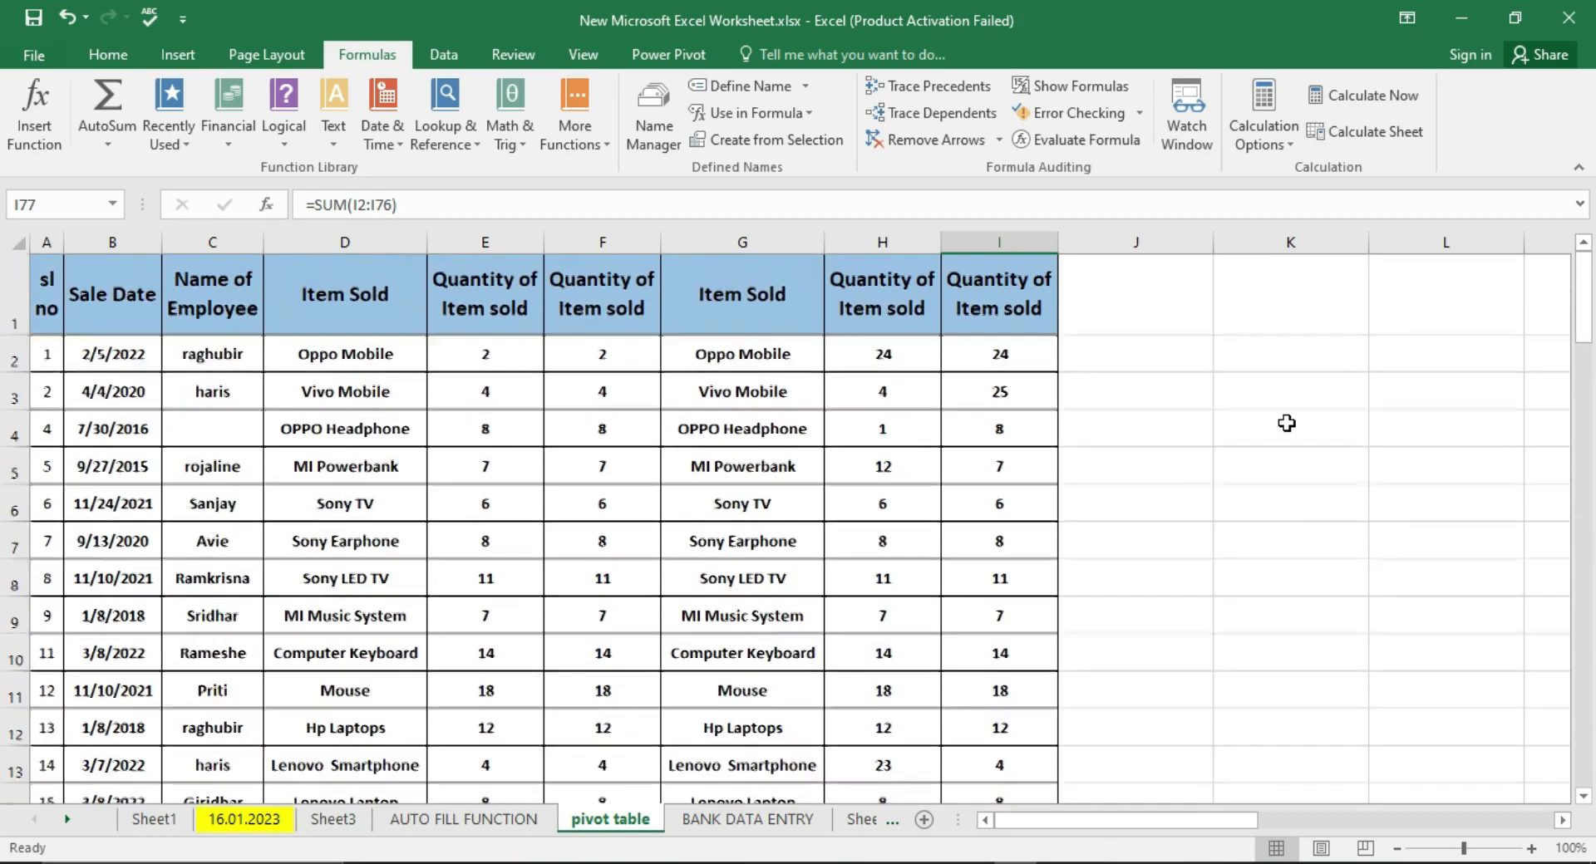
scroll(1039, 522, "down", 20)
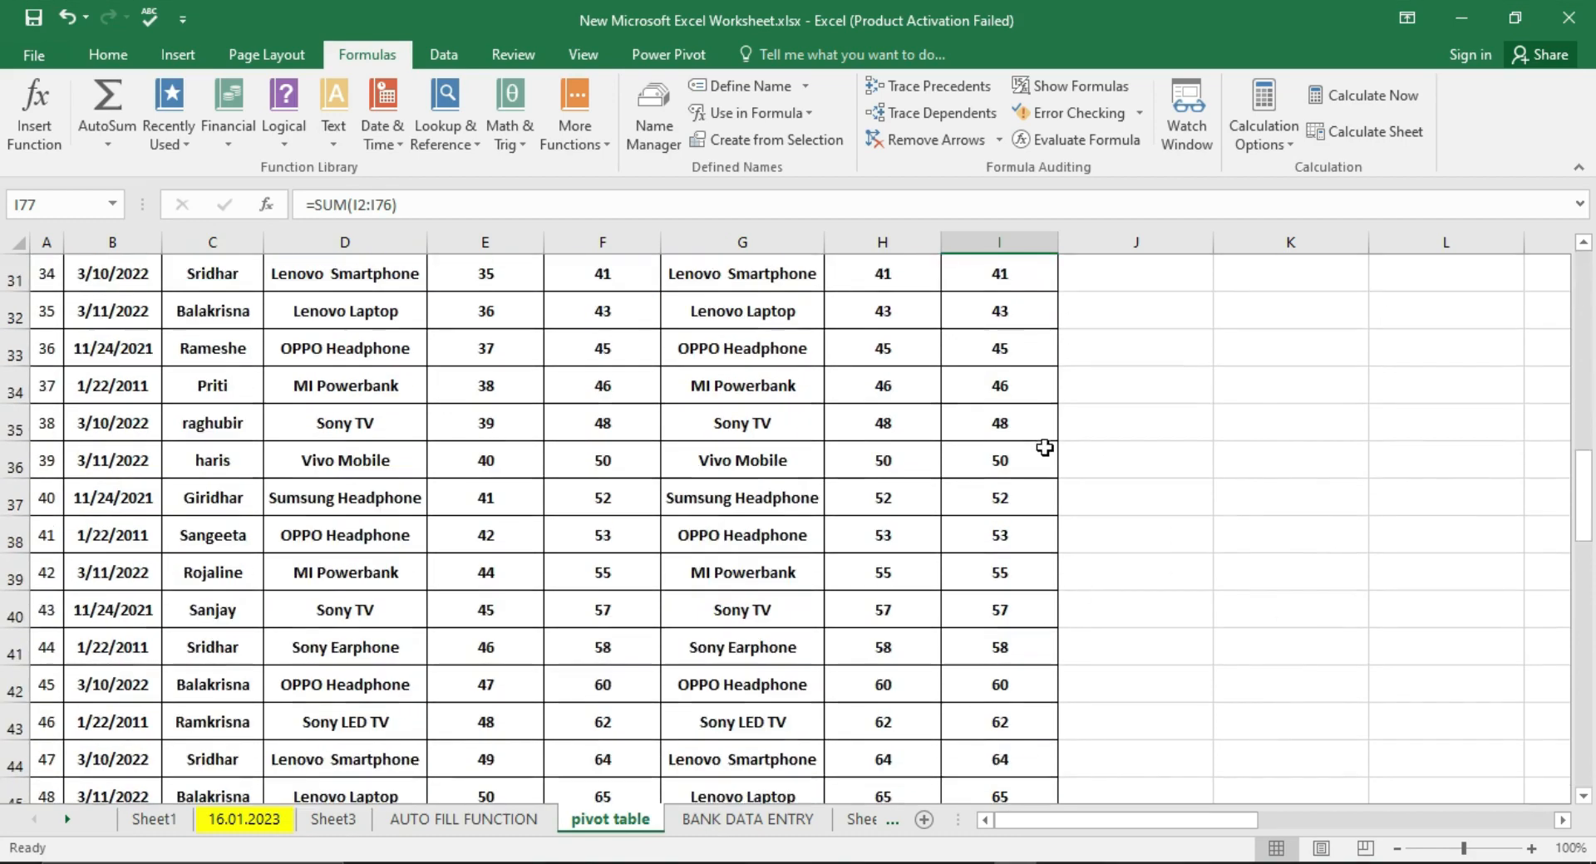
scroll(1039, 457, "up", 6)
scroll(1039, 452, "up", 20)
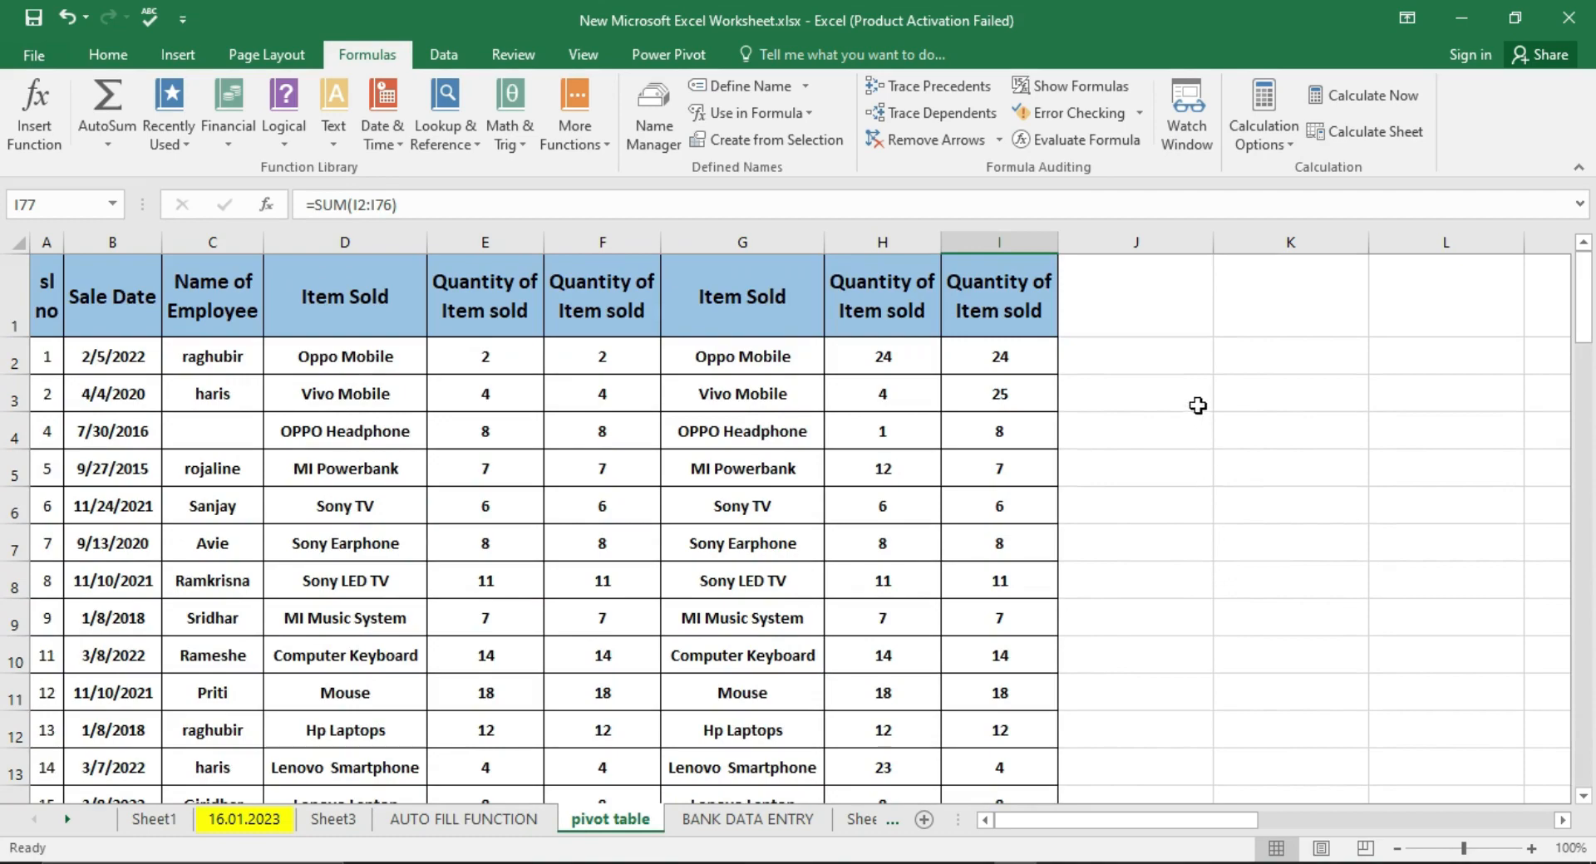
left_click(1288, 397)
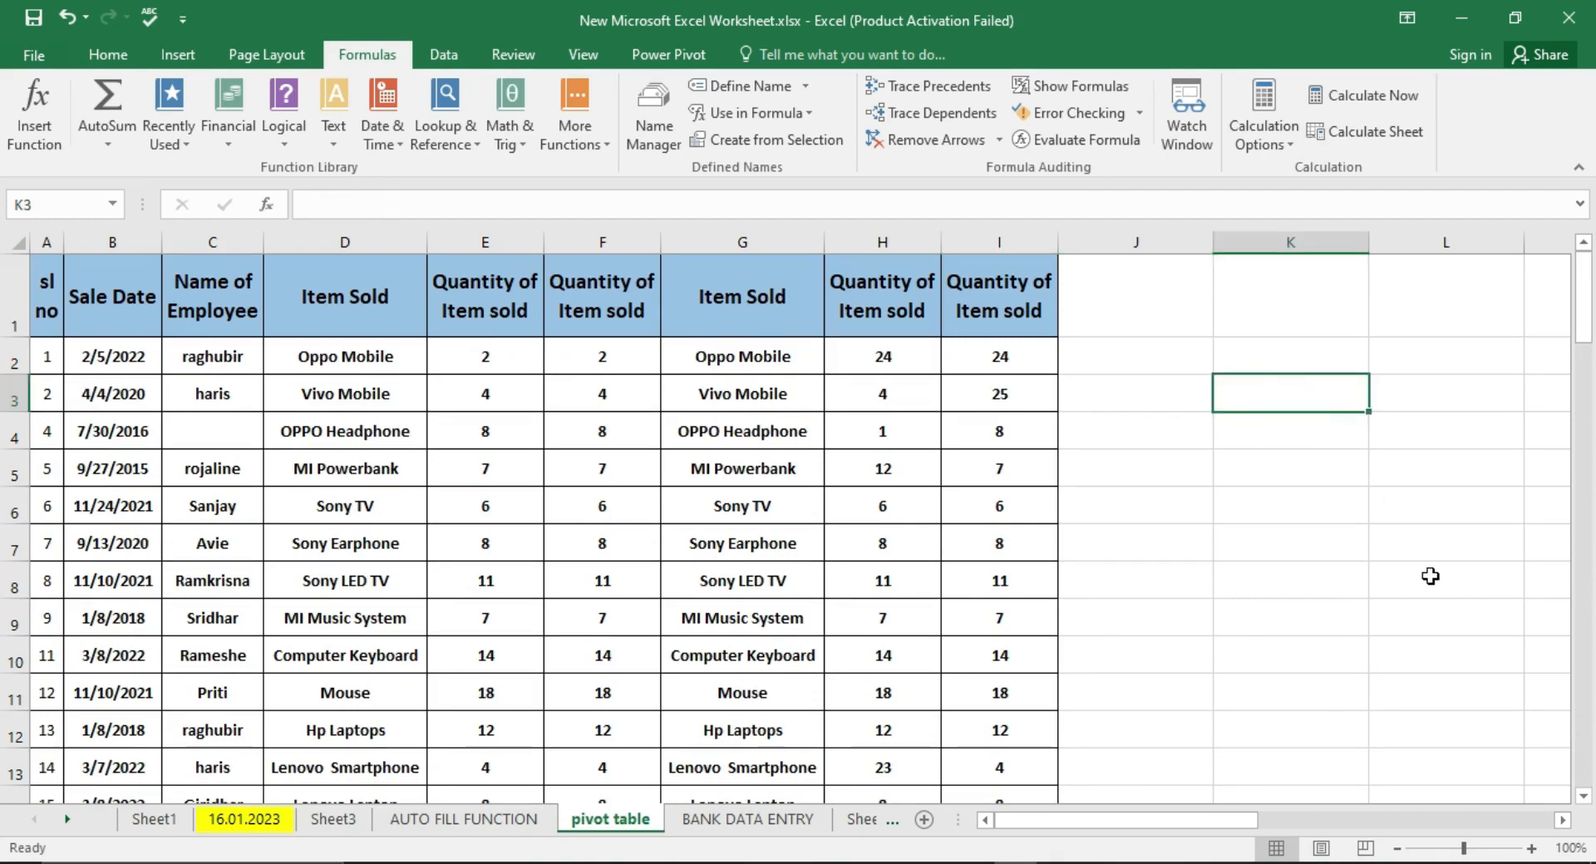
- Enter the formula =I77 in K3 to link it to the quantity total at the end of column I
type("=")
scroll(1430, 579, "down", 20)
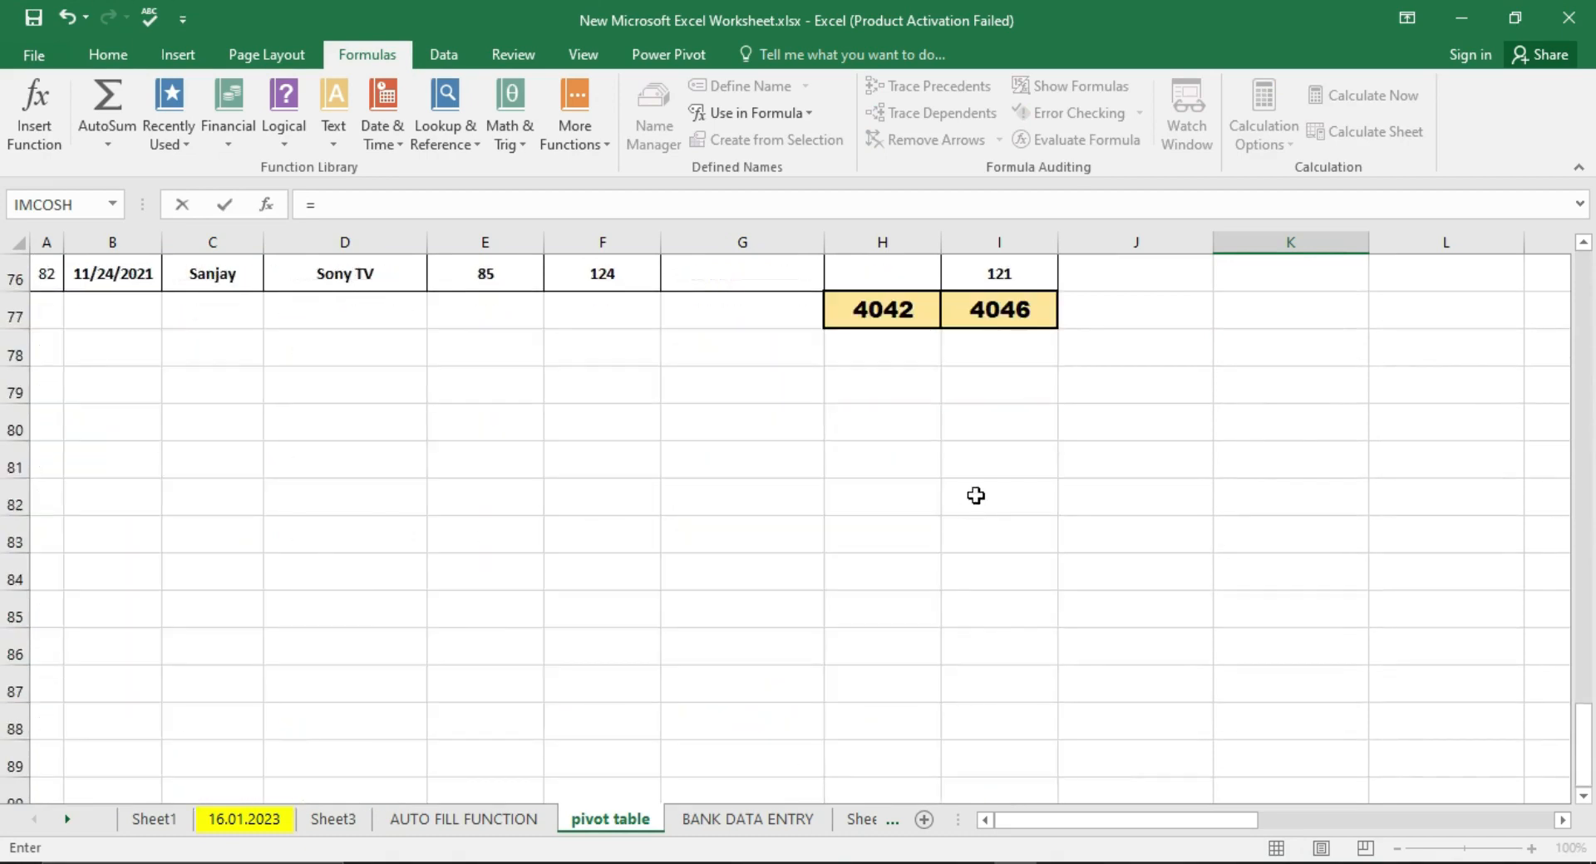
left_click(1004, 324)
key("Return")
scroll(1471, 257, "up", 1)
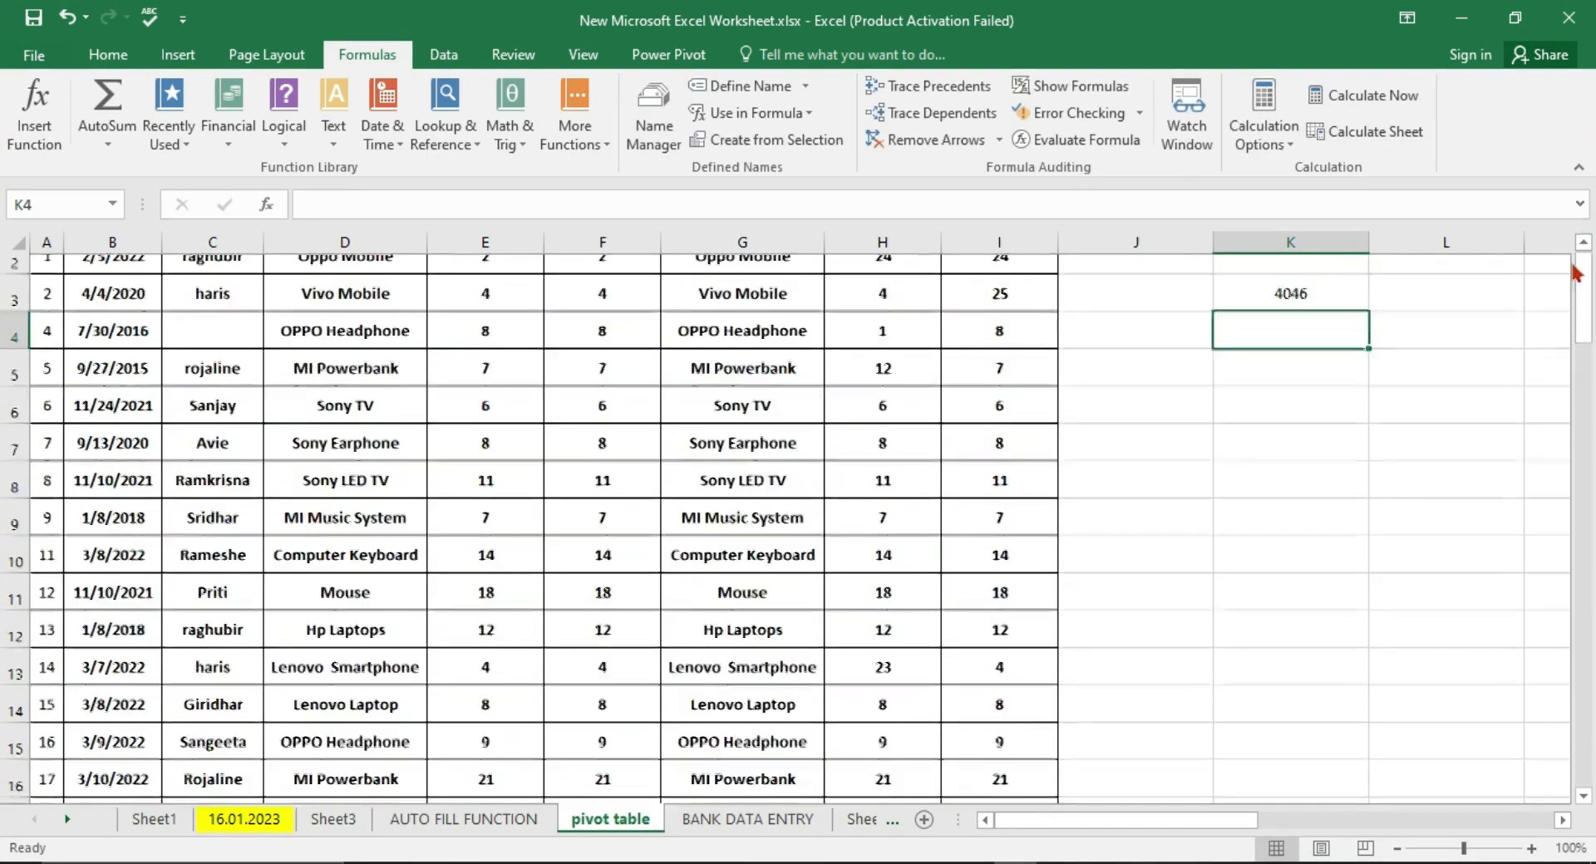
- Make the linked total in K3 bold and increase its font size to 18
left_click(1290, 394)
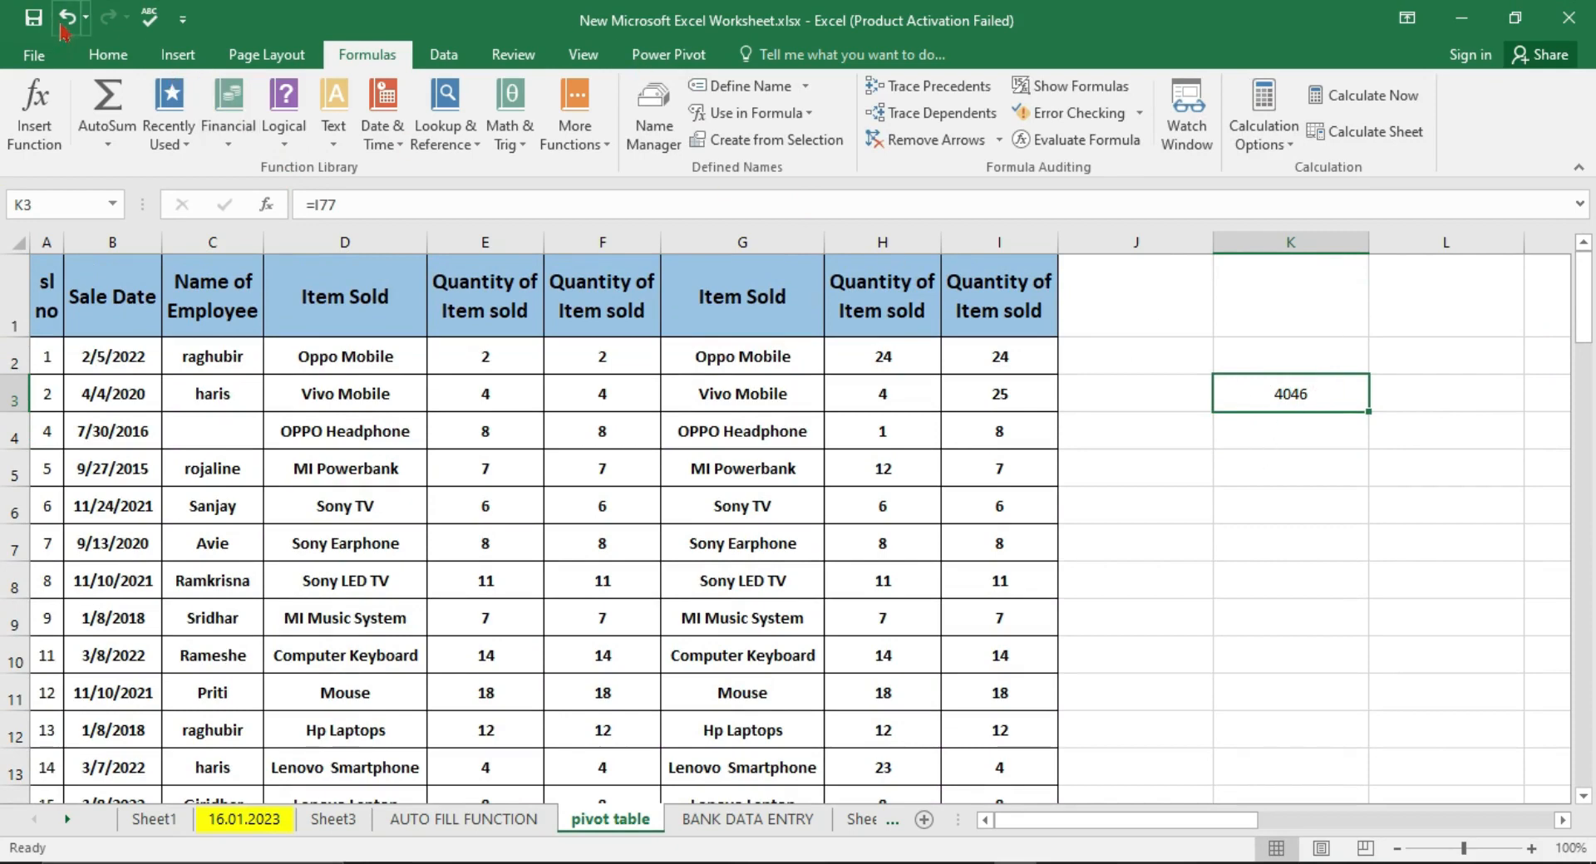
left_click(108, 54)
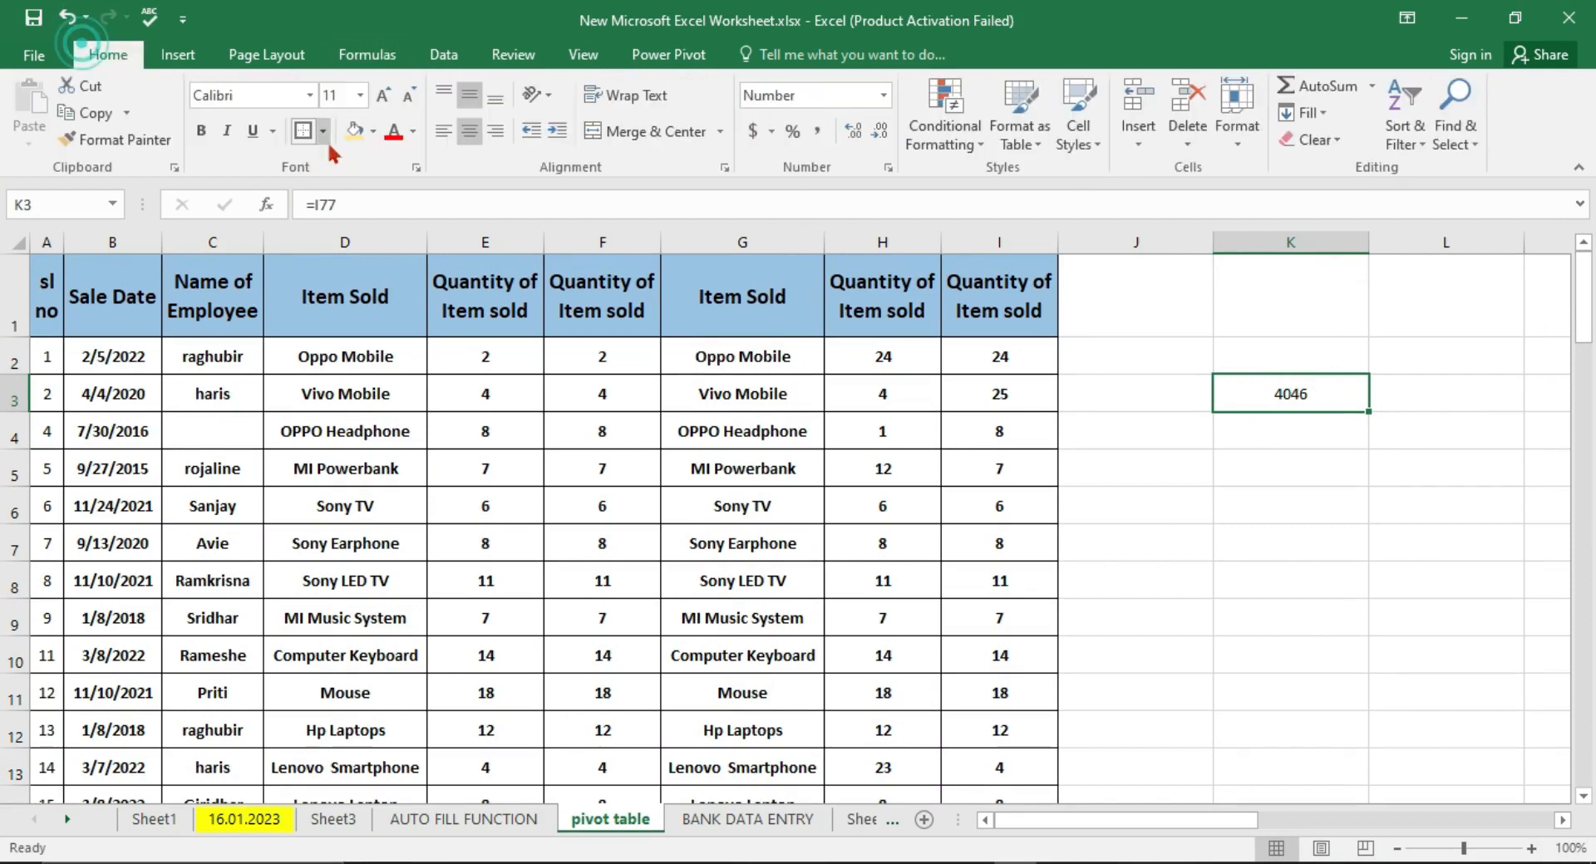
left_click(200, 131)
left_click(383, 97)
left_click(383, 96)
left_click(383, 97)
left_click(383, 96)
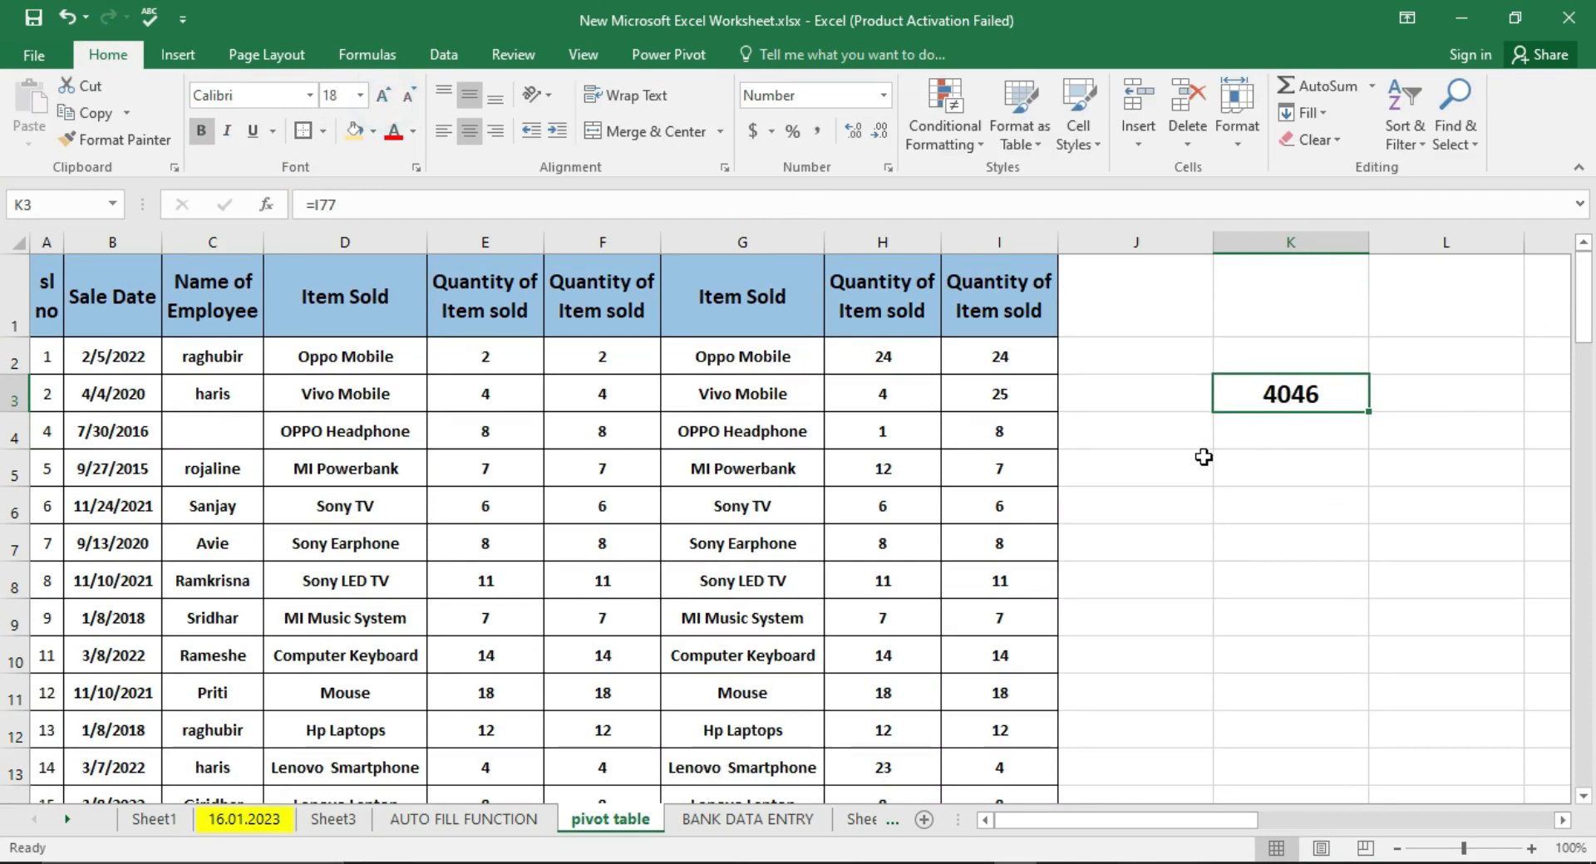
- Set the MI Powerbank quantity in I5 to 70
left_click(965, 467)
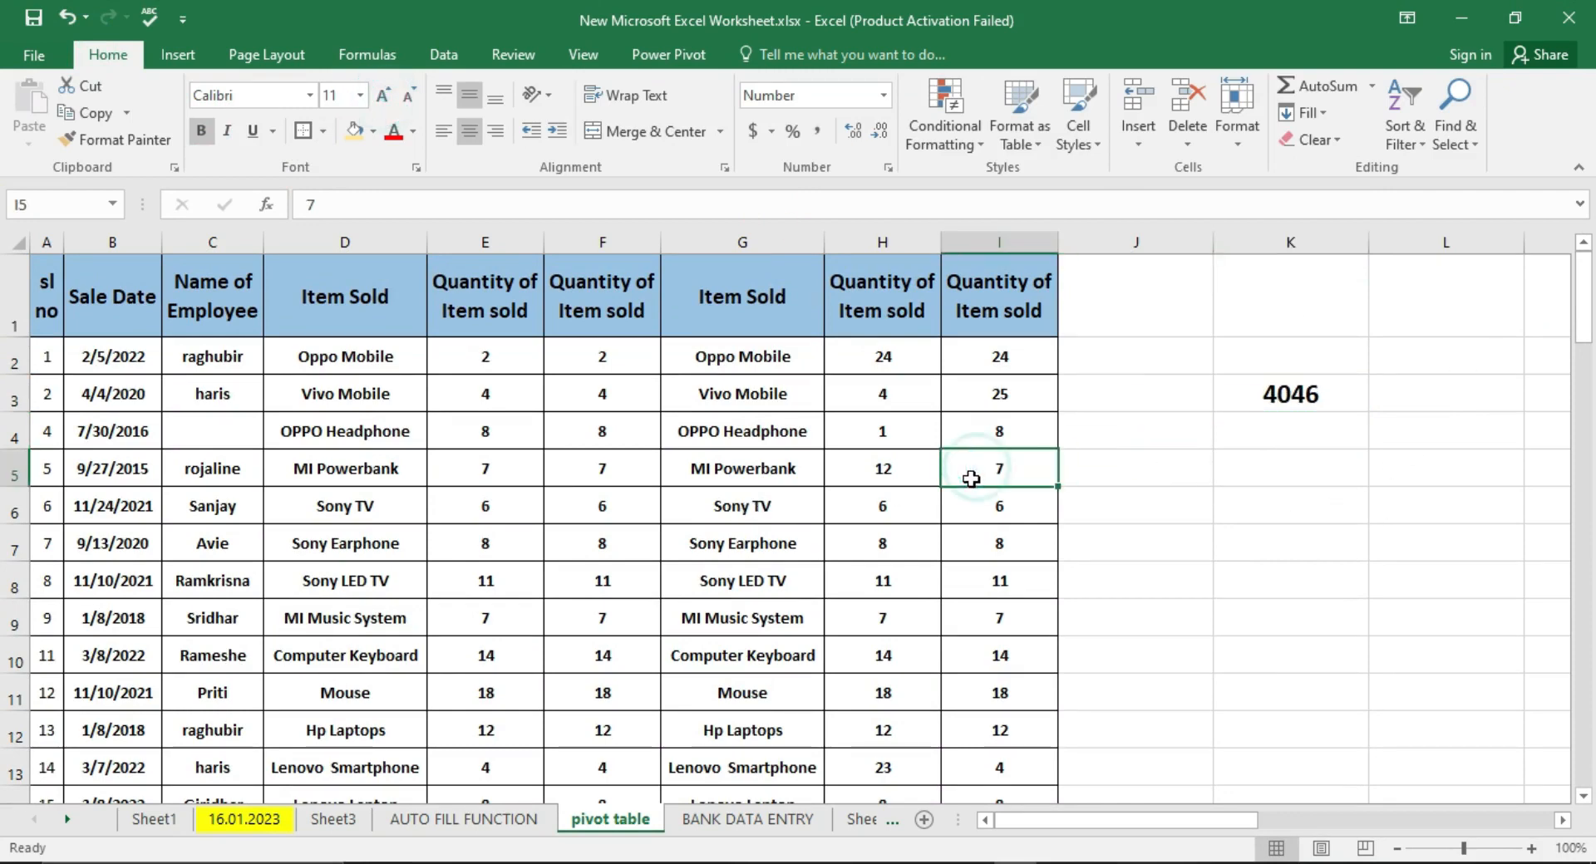
double_click(969, 469)
type("0")
key("Return")
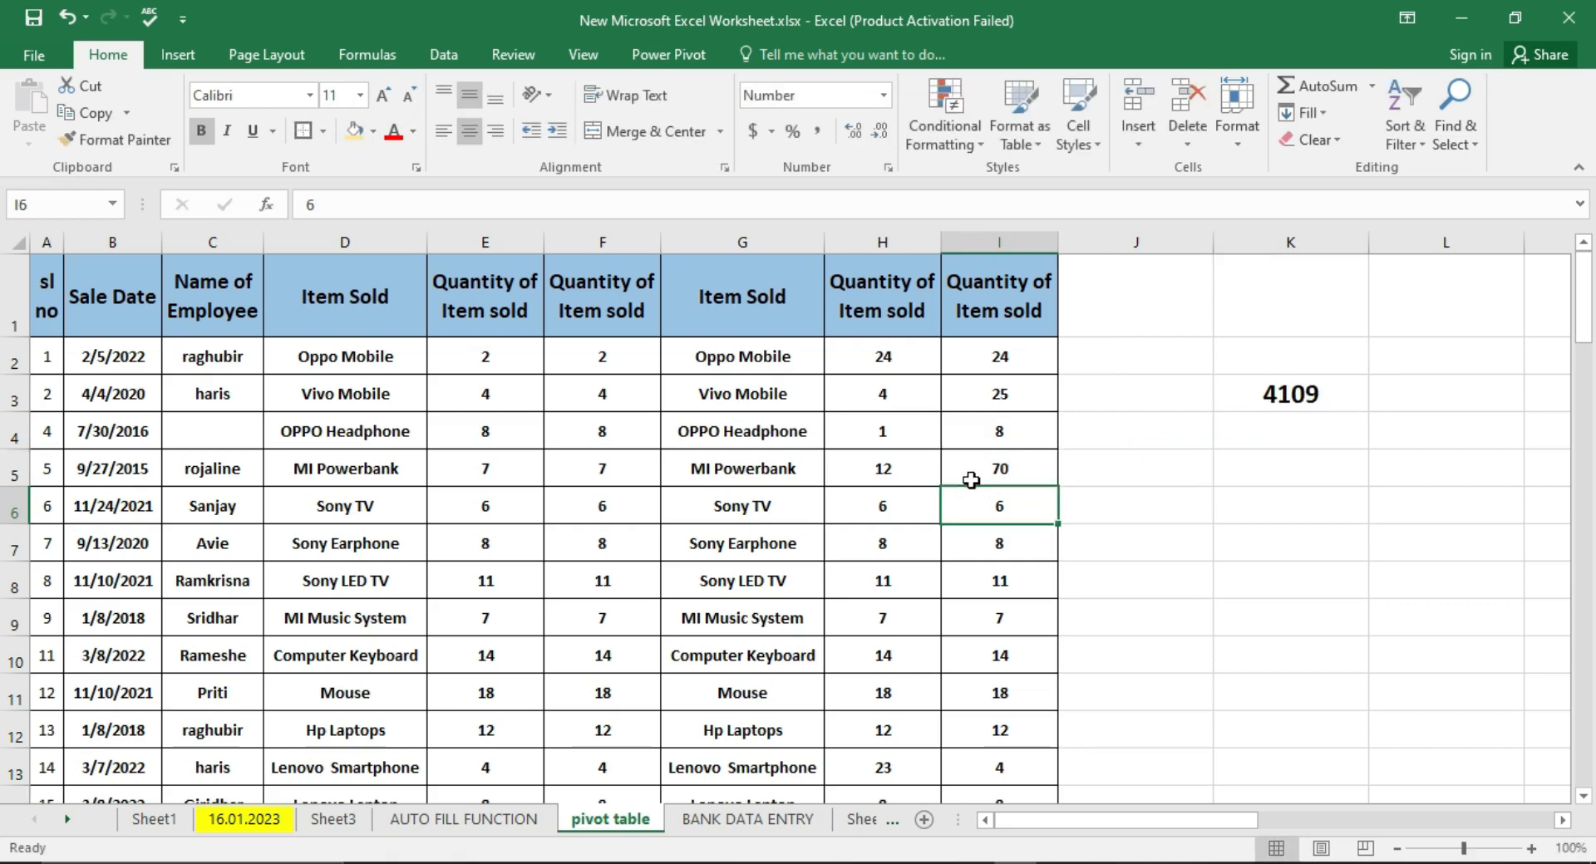
- Clear the linked total from K3
left_click(1301, 417)
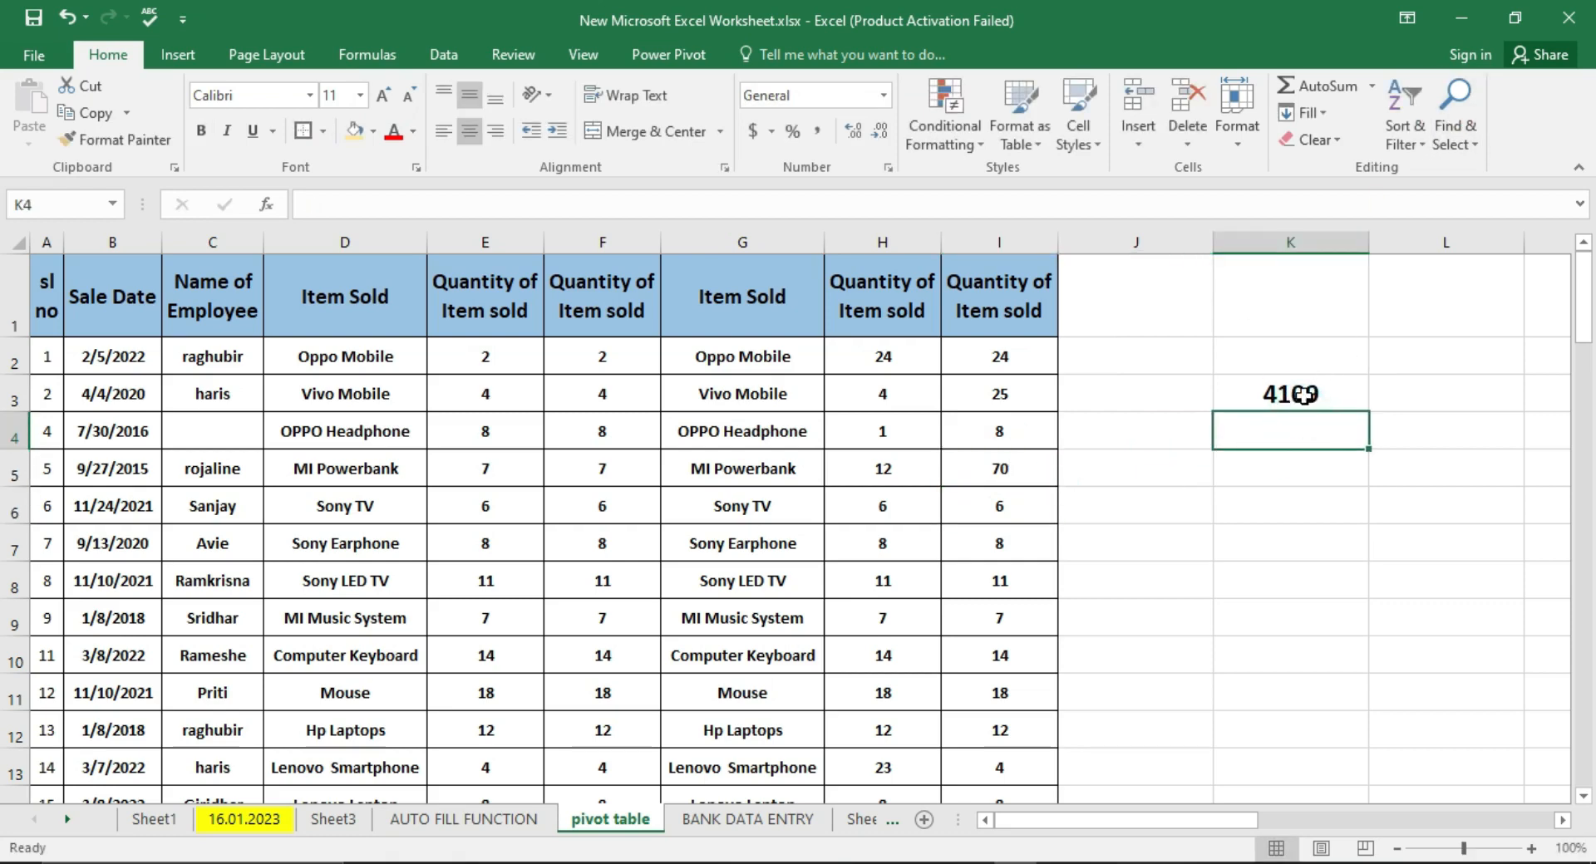
left_click(1302, 395)
key("Delete")
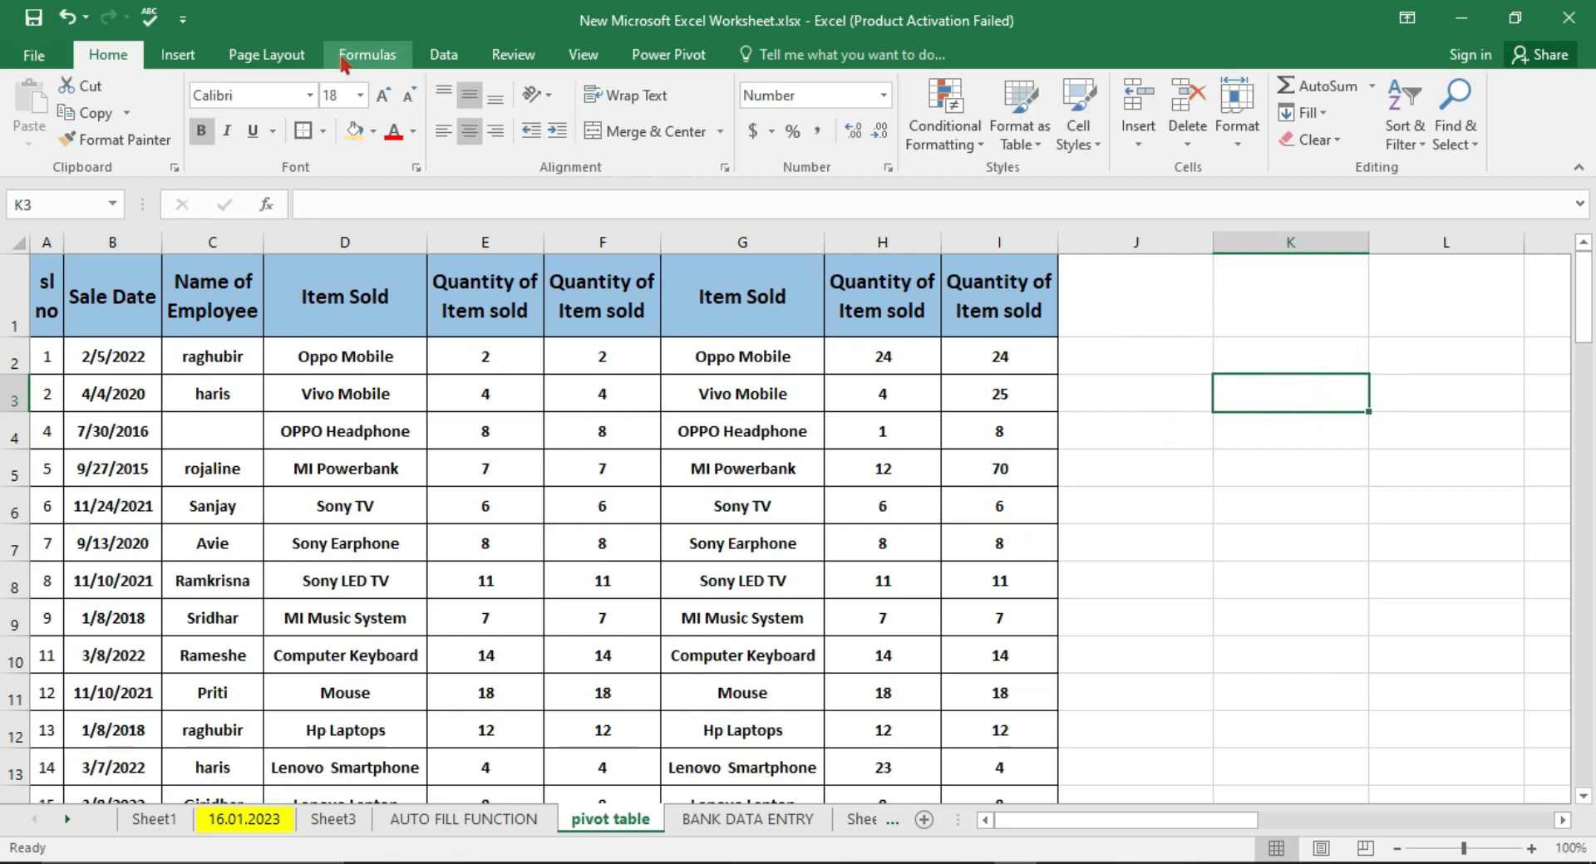
- Show the Watch Window and delete its existing watch on cell H77
left_click(367, 54)
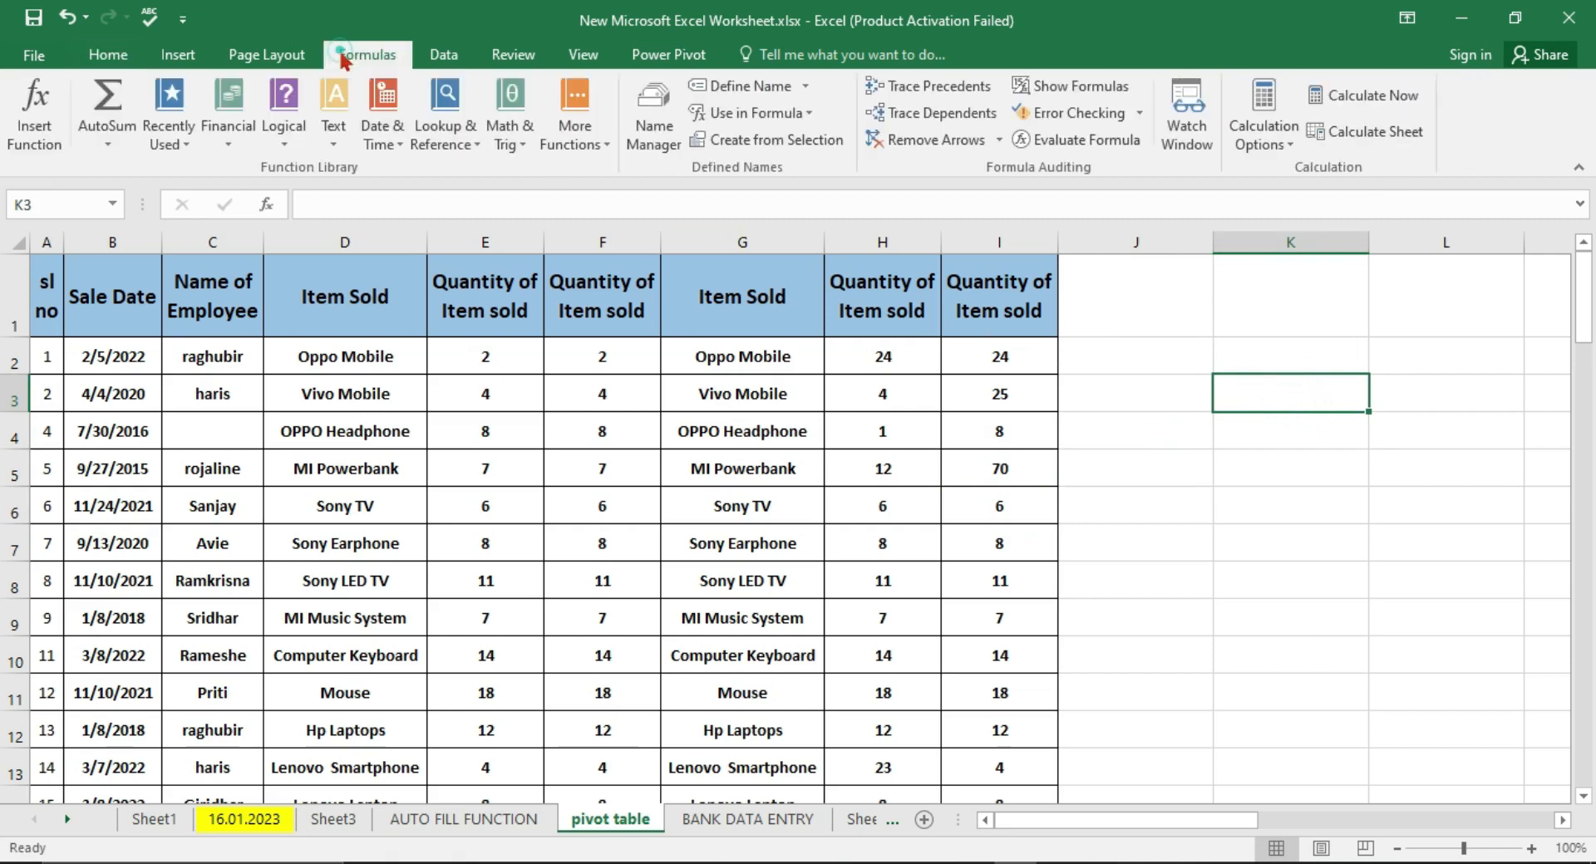
left_click(1202, 125)
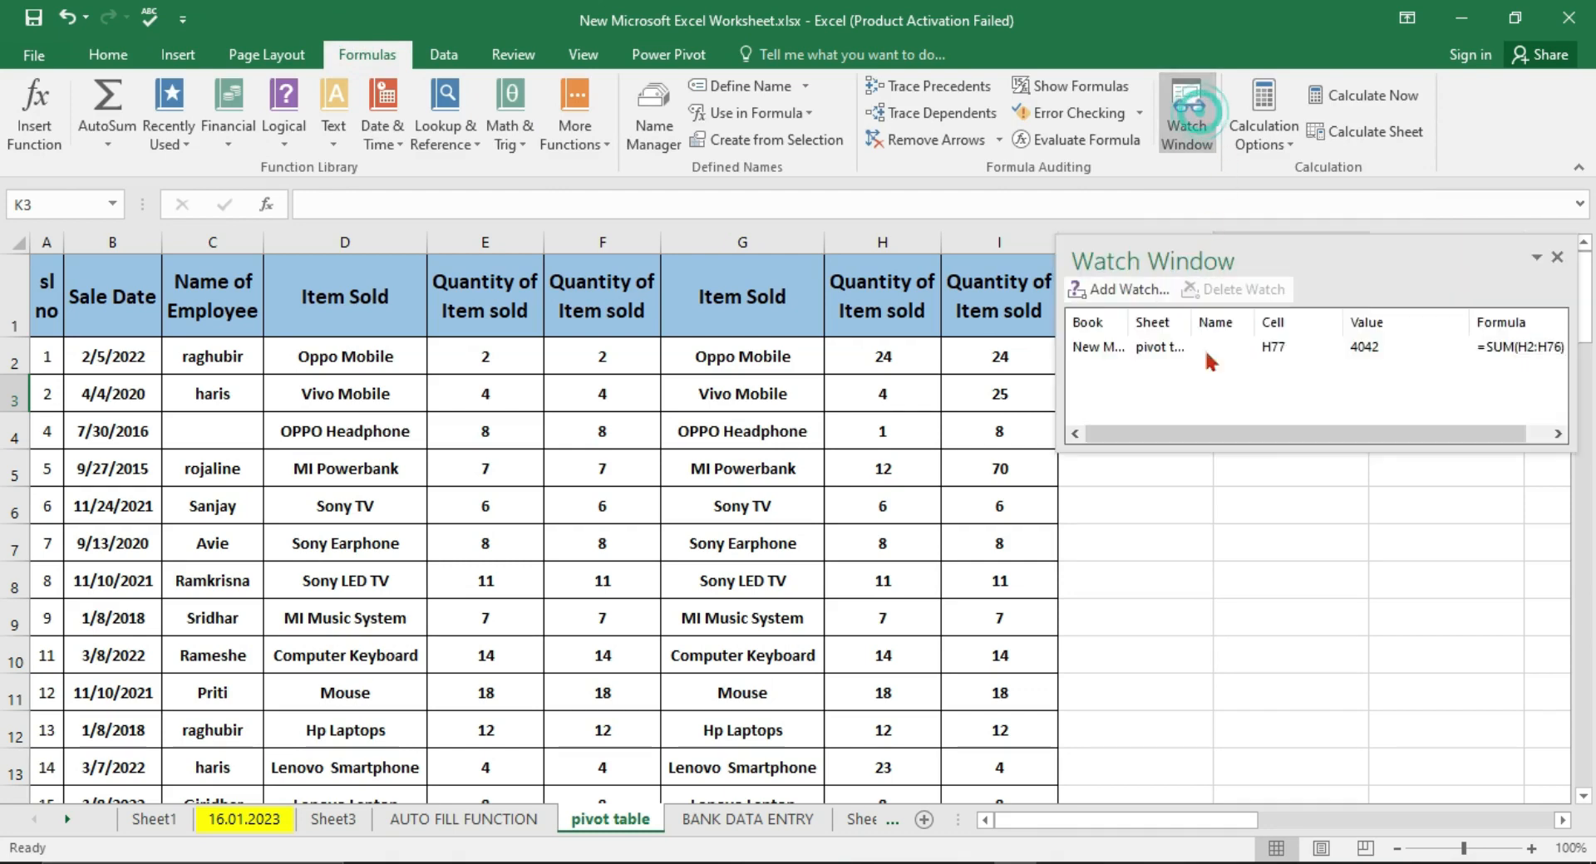
left_click(1155, 347)
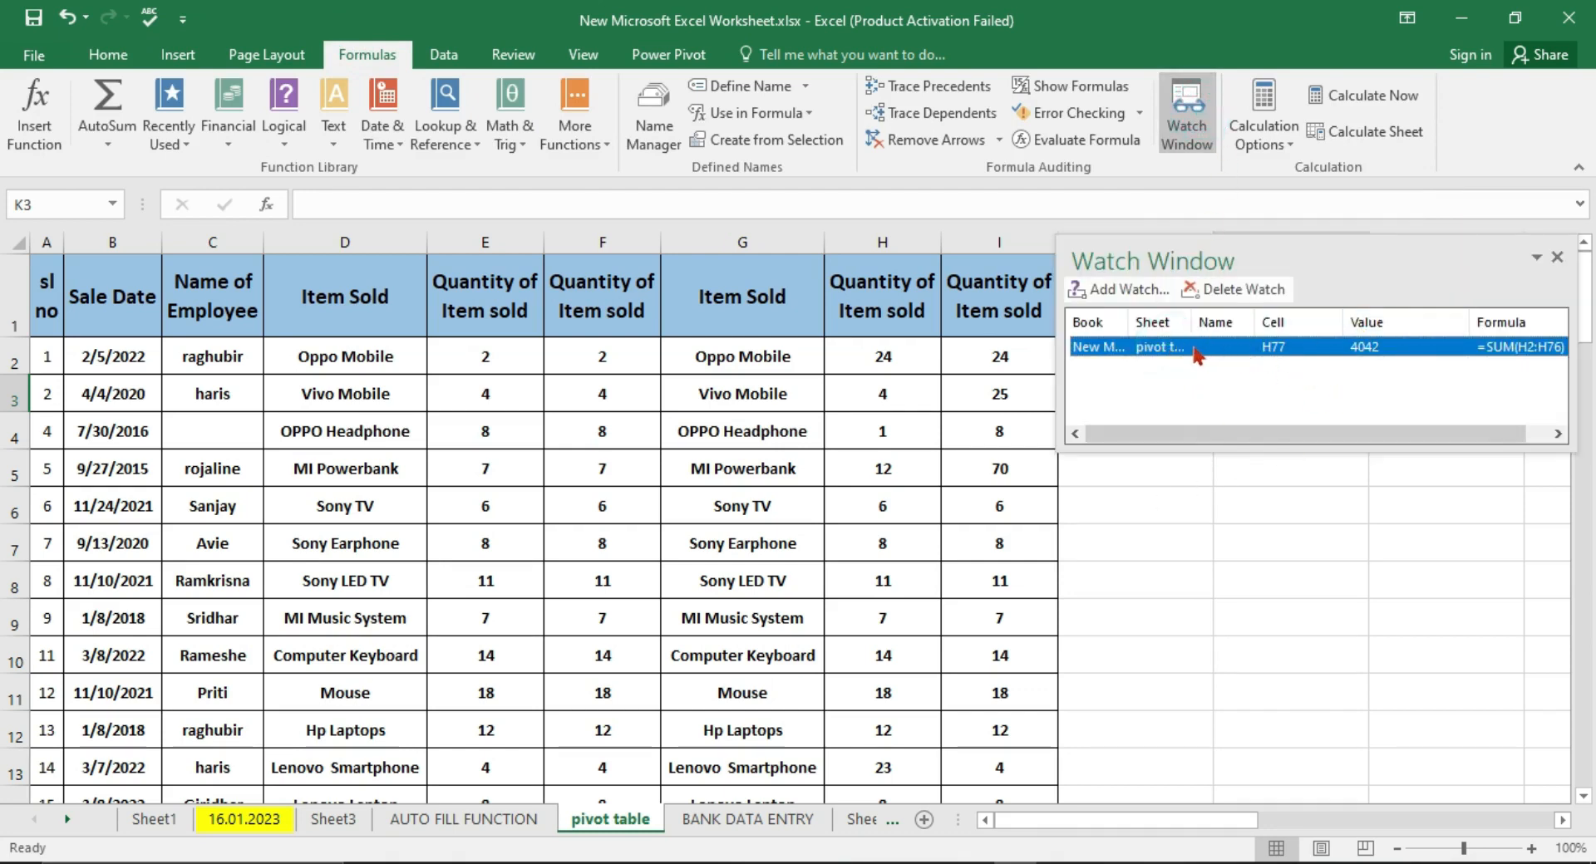
left_click(1229, 291)
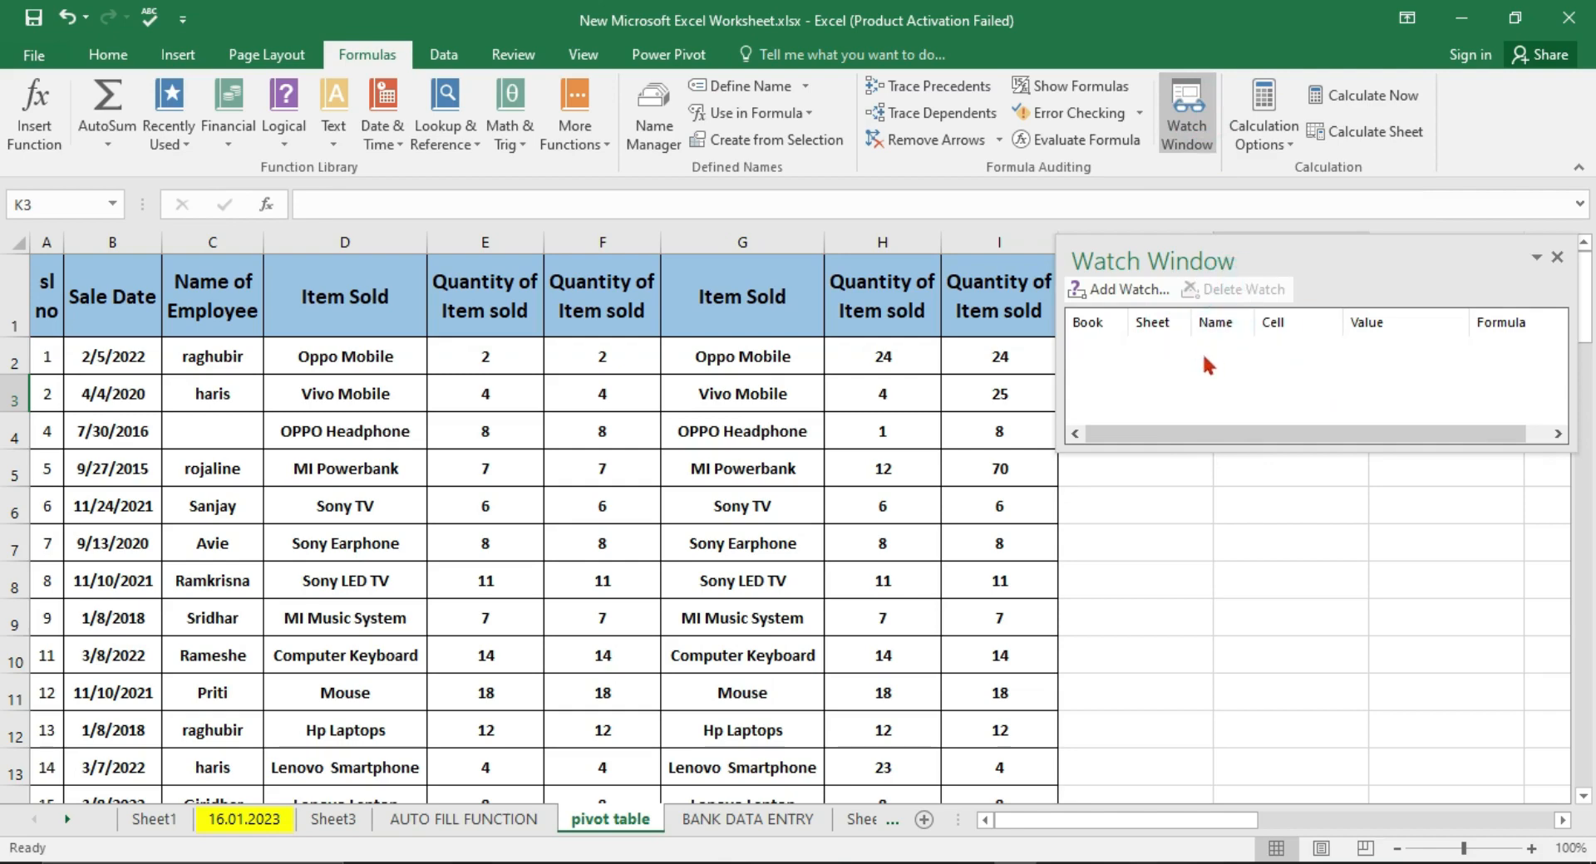
- Add a watch on the column I total in cell I77
scroll(1039, 544, "down", 17)
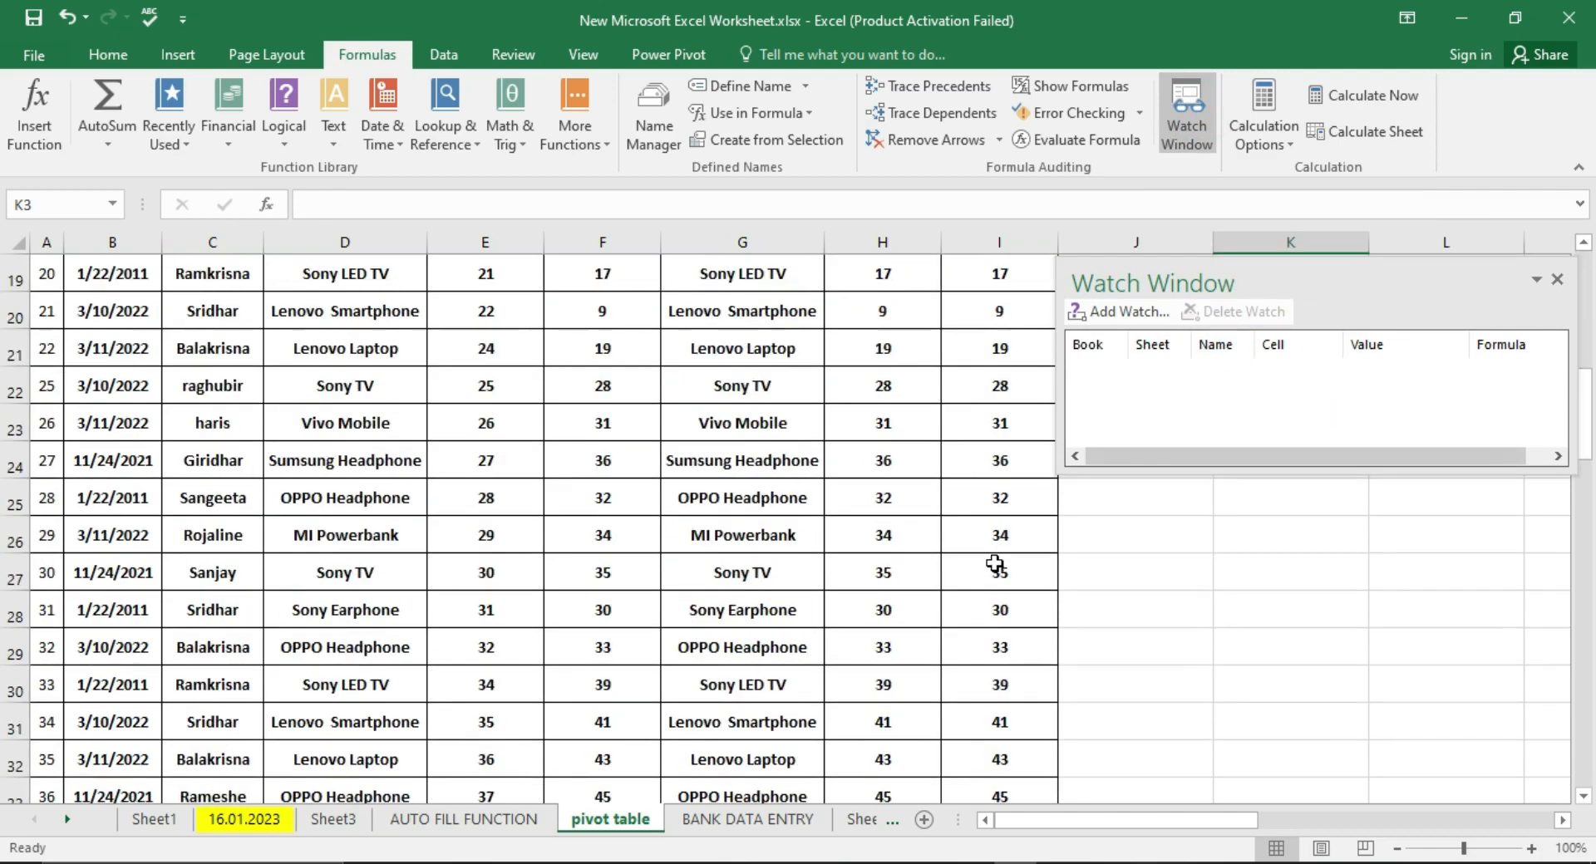
scroll(1041, 501, "down", 6)
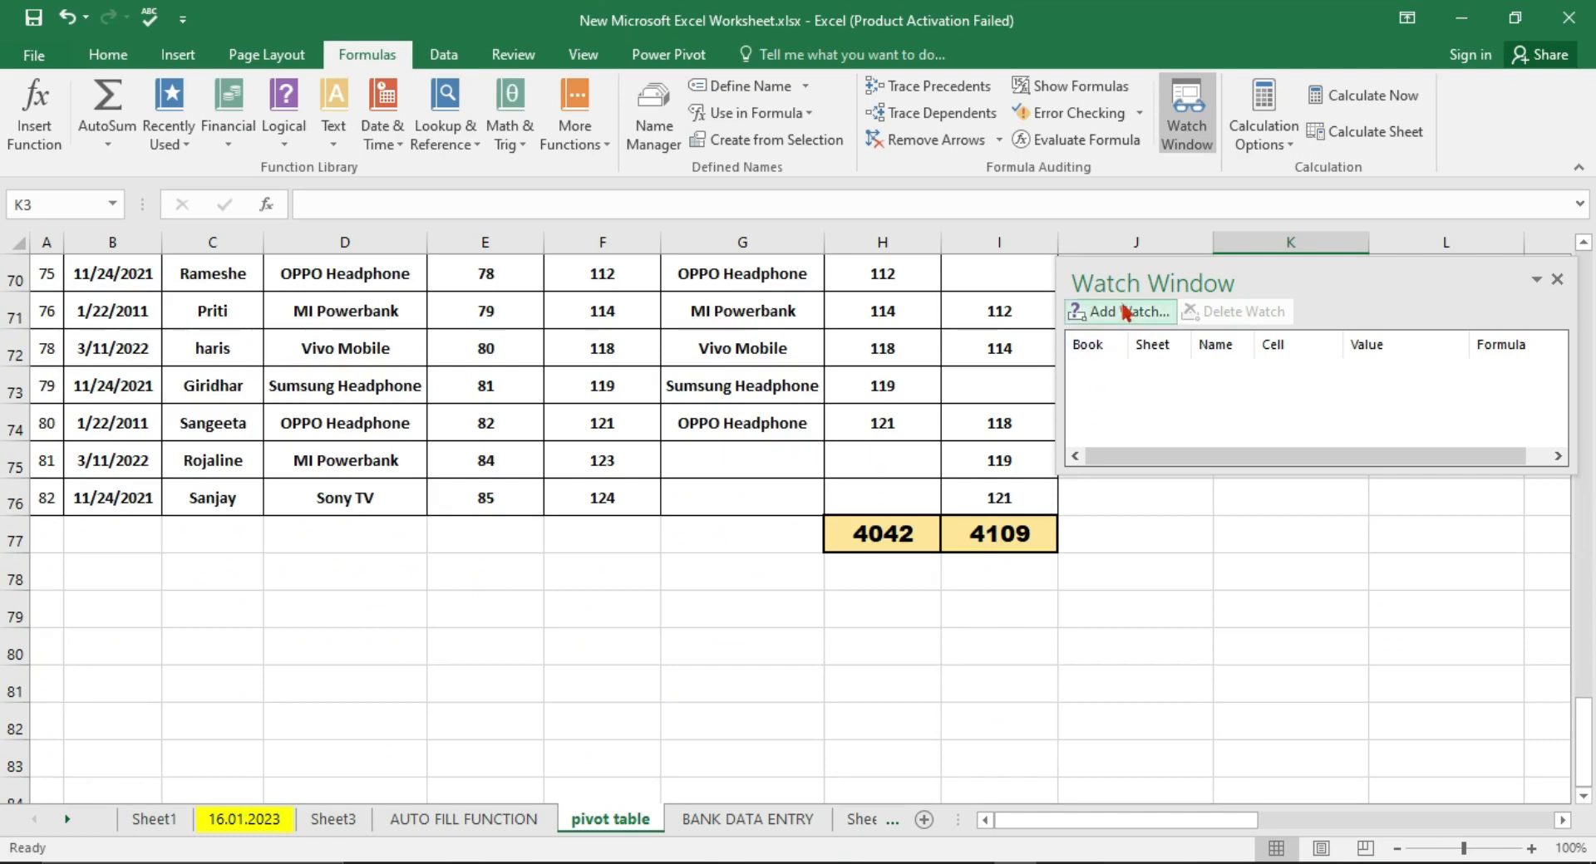
left_click(1002, 532)
left_click(1119, 311)
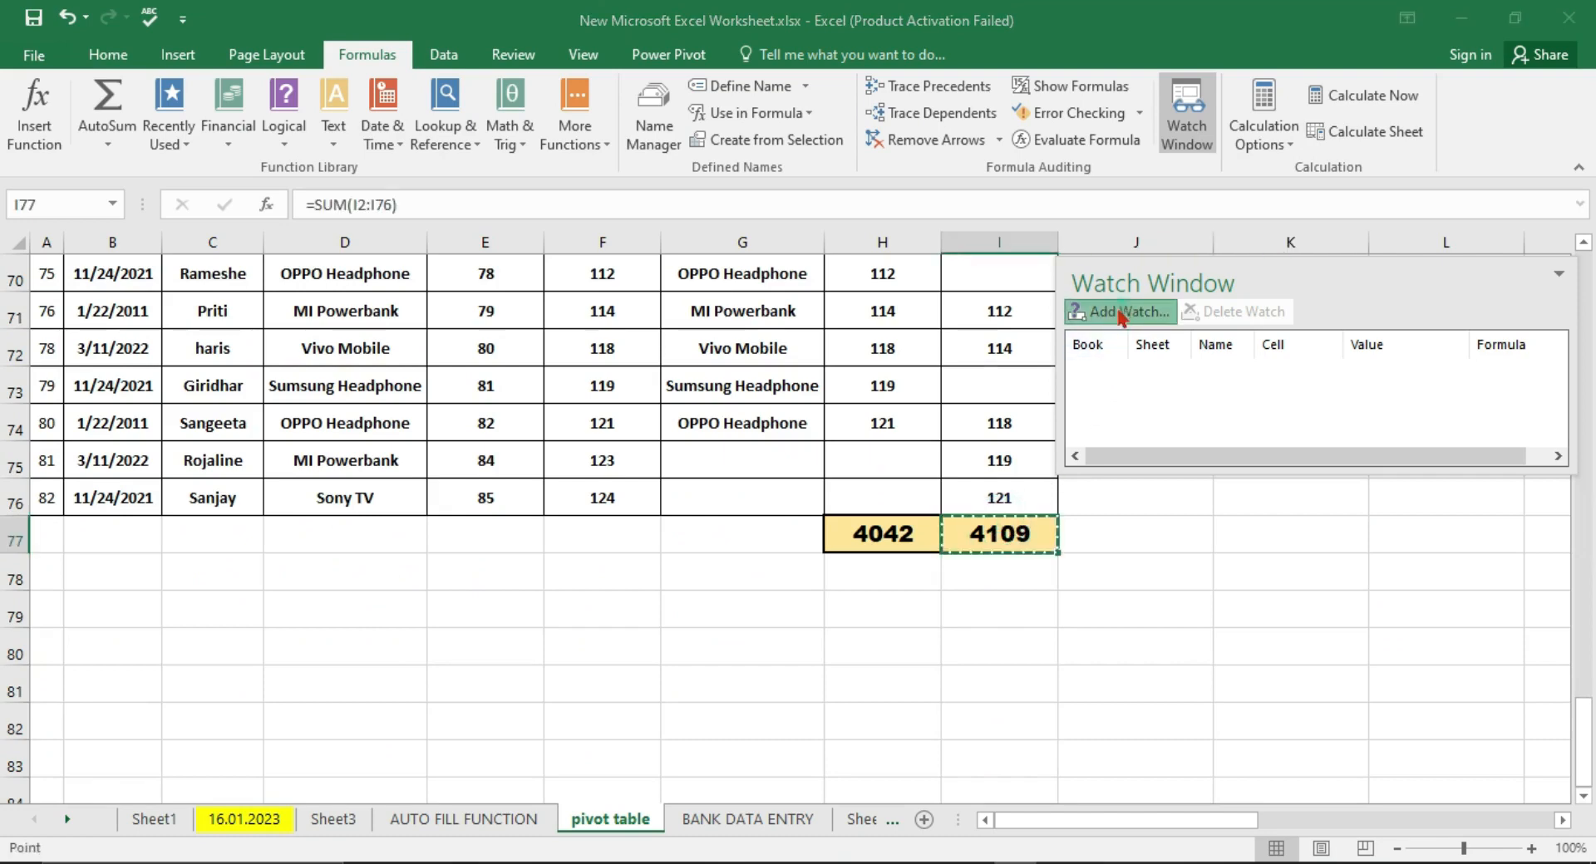
left_click(1152, 461)
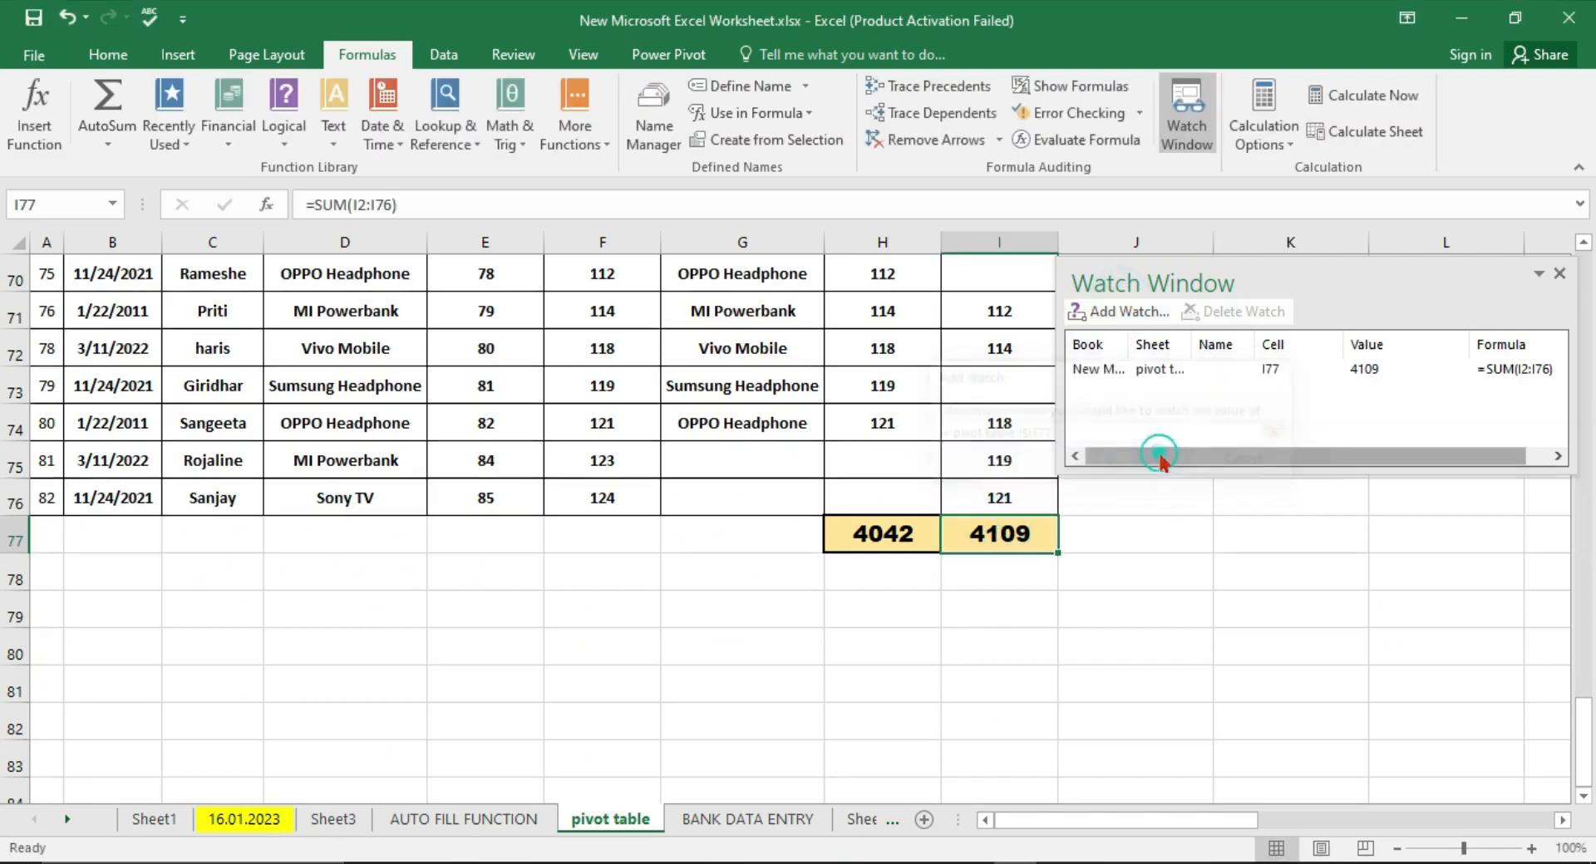
- Set the Oppo Mobile quantity in I2 to 42 while the Watch Window stays open
scroll(1012, 467, "up", 5)
scroll(1012, 467, "up", 18)
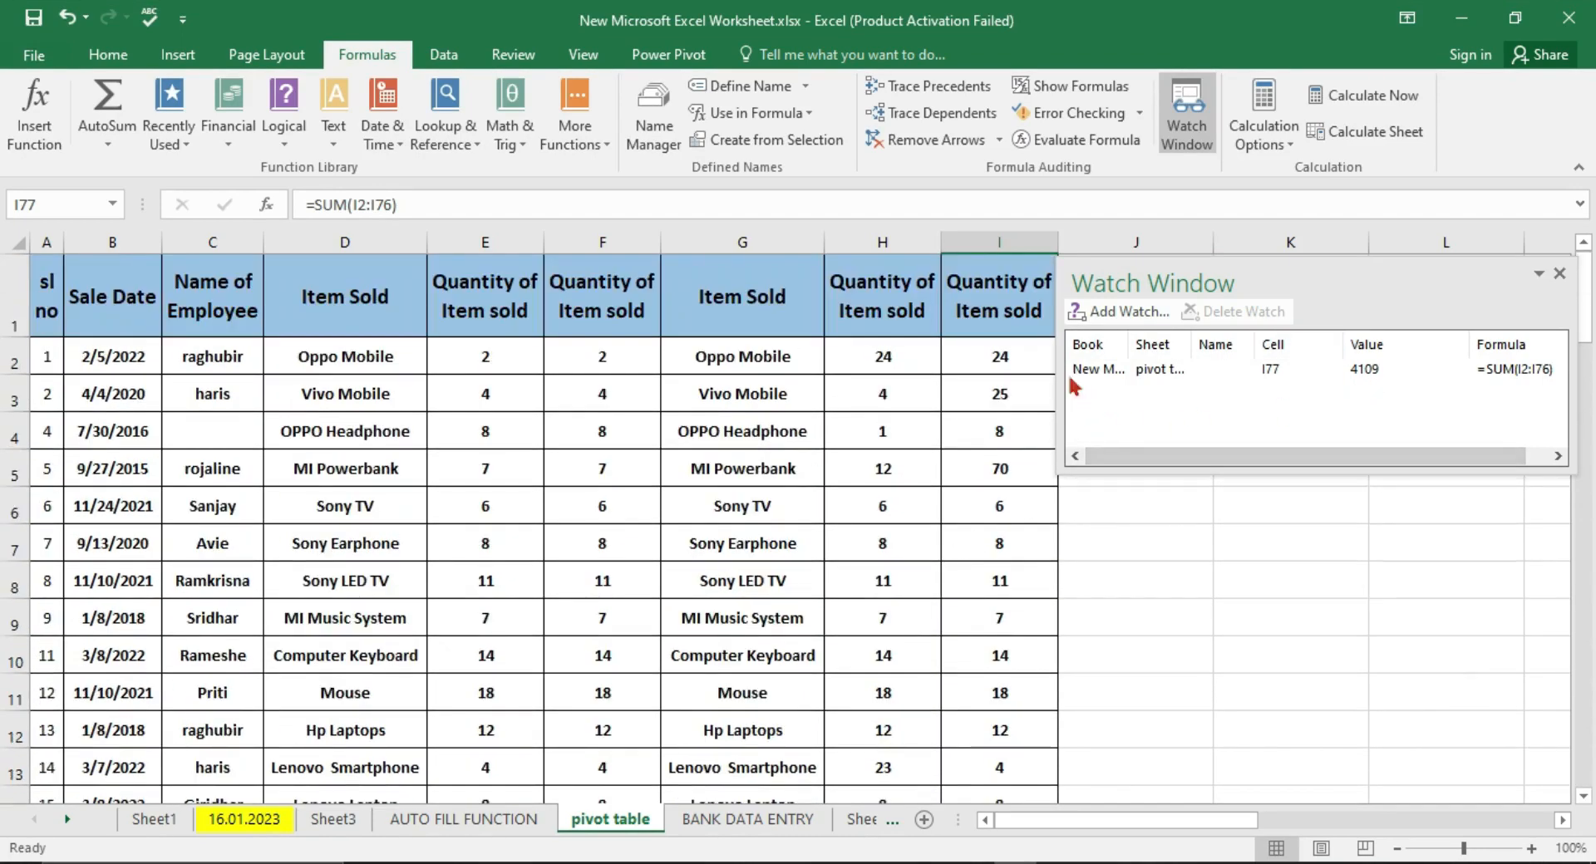
left_click(1006, 355)
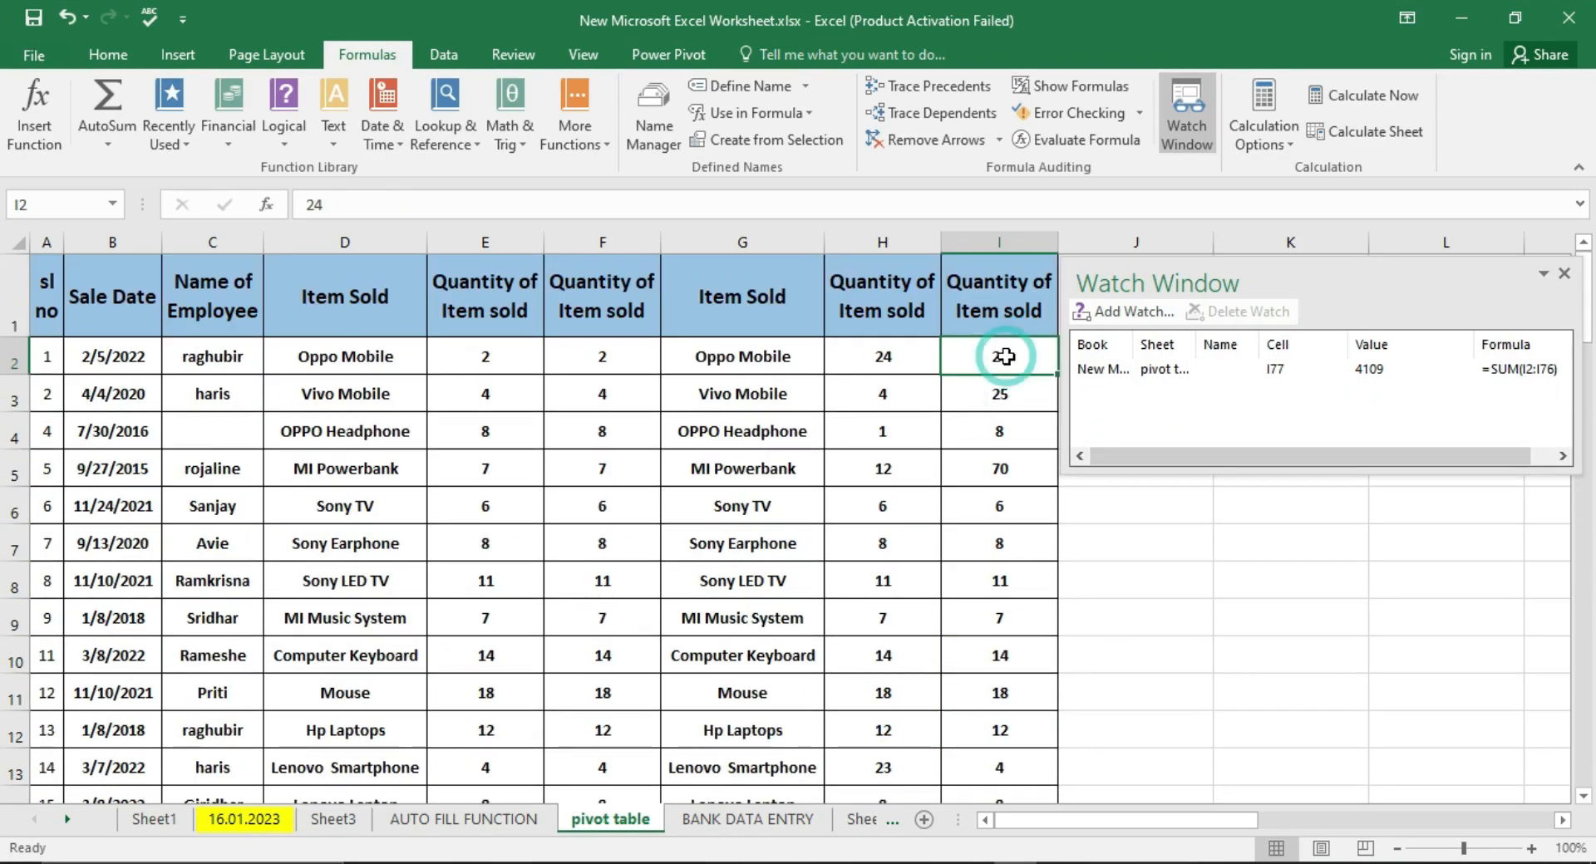
type("42")
key("Return")
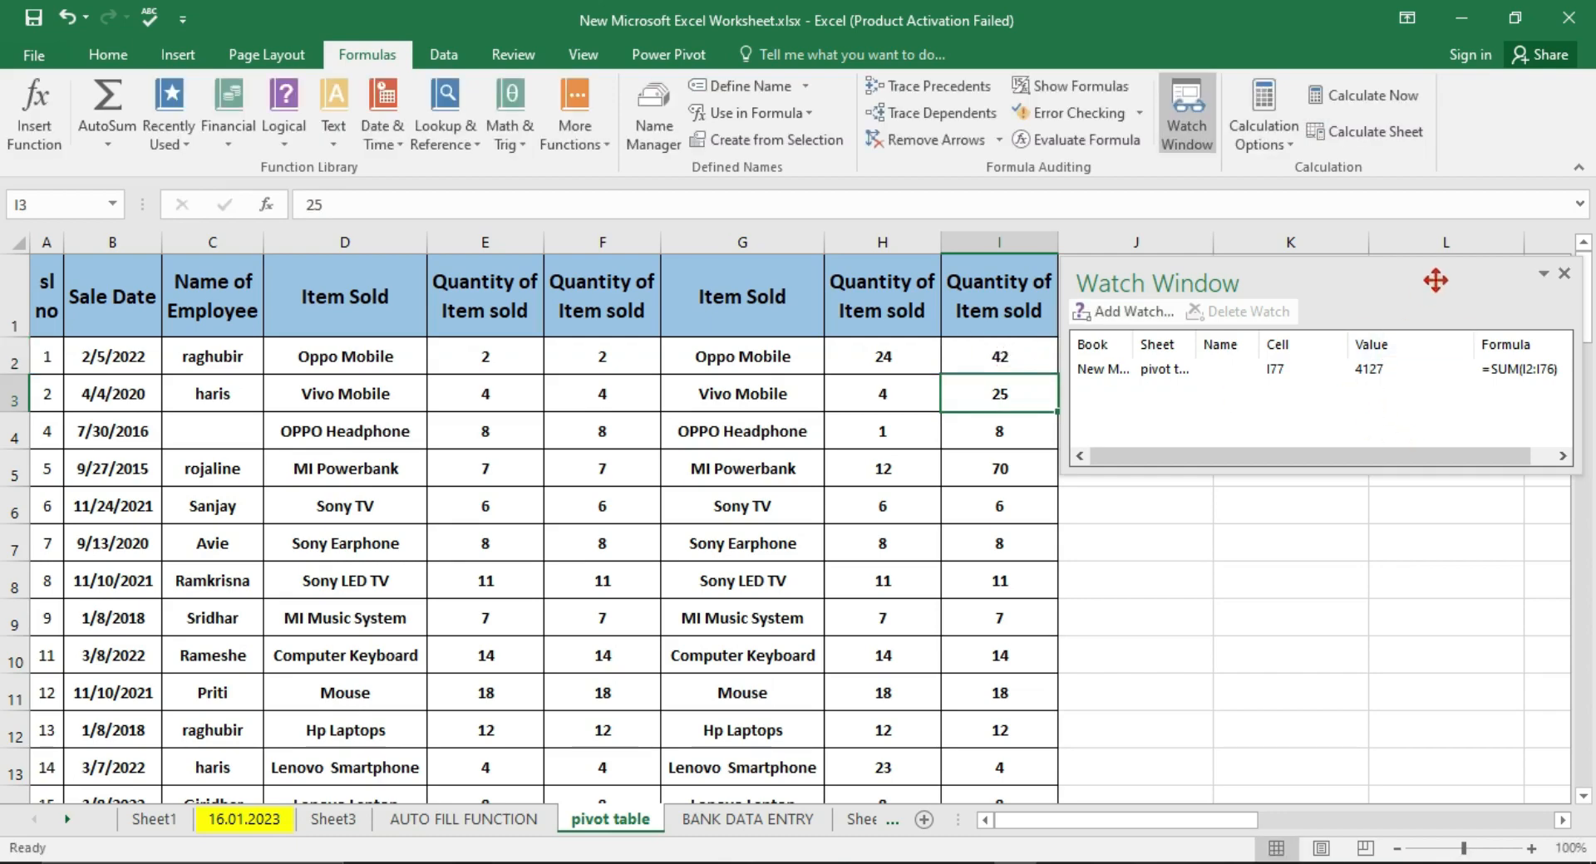
- Dock the Watch Window and set the OPPO Headphone quantity in I4 to 80
mouse_move(1432, 277)
left_mouse_down()
mouse_move(1417, 238)
mouse_move(1436, 274)
left_mouse_up()
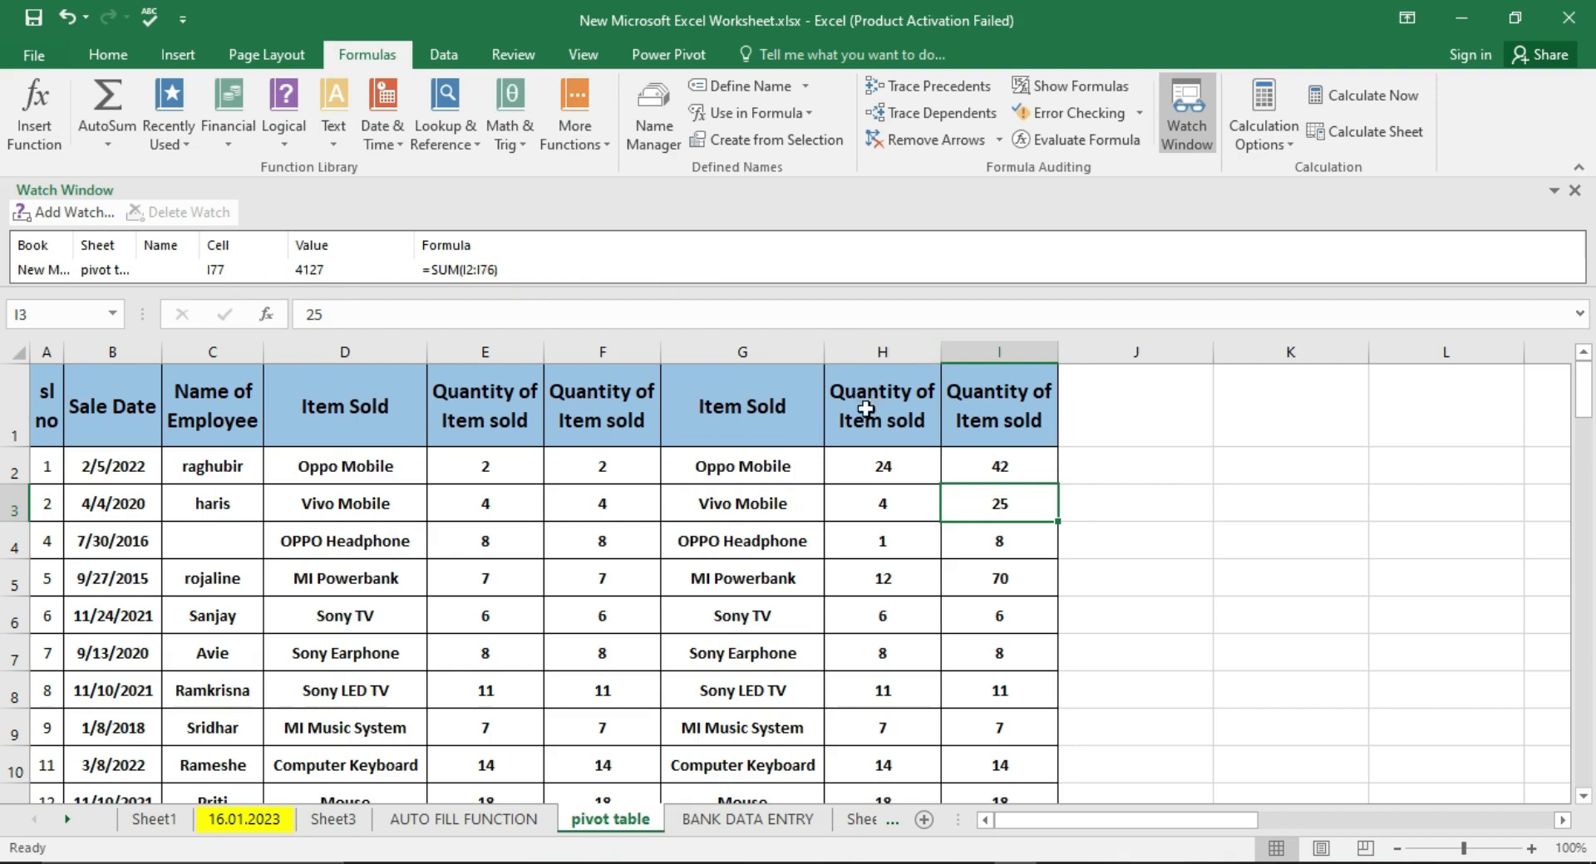
left_click(1002, 544)
type("80")
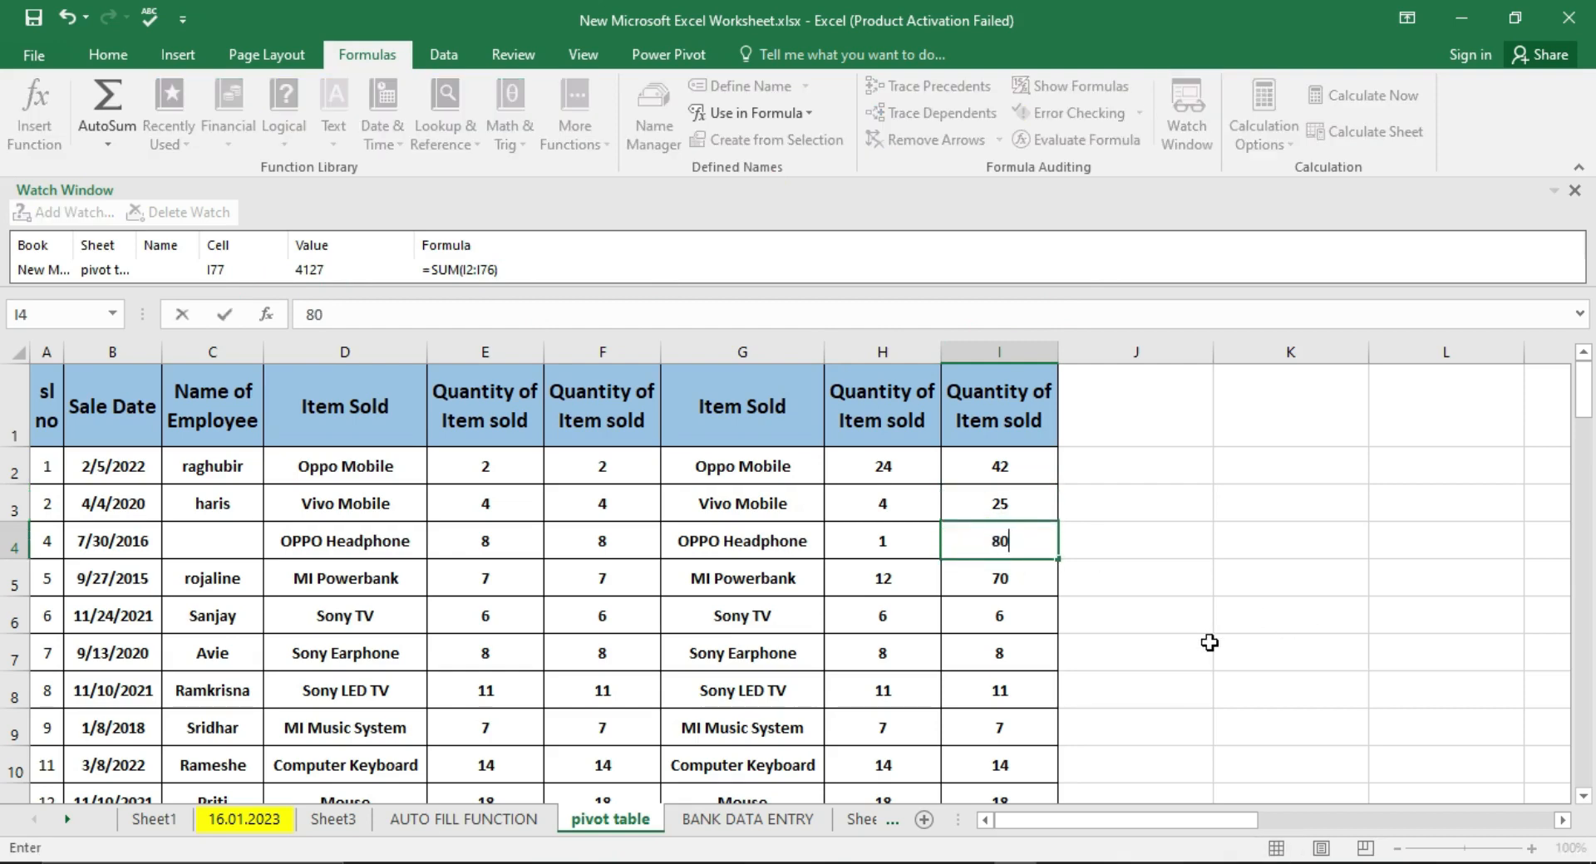
key("Return")
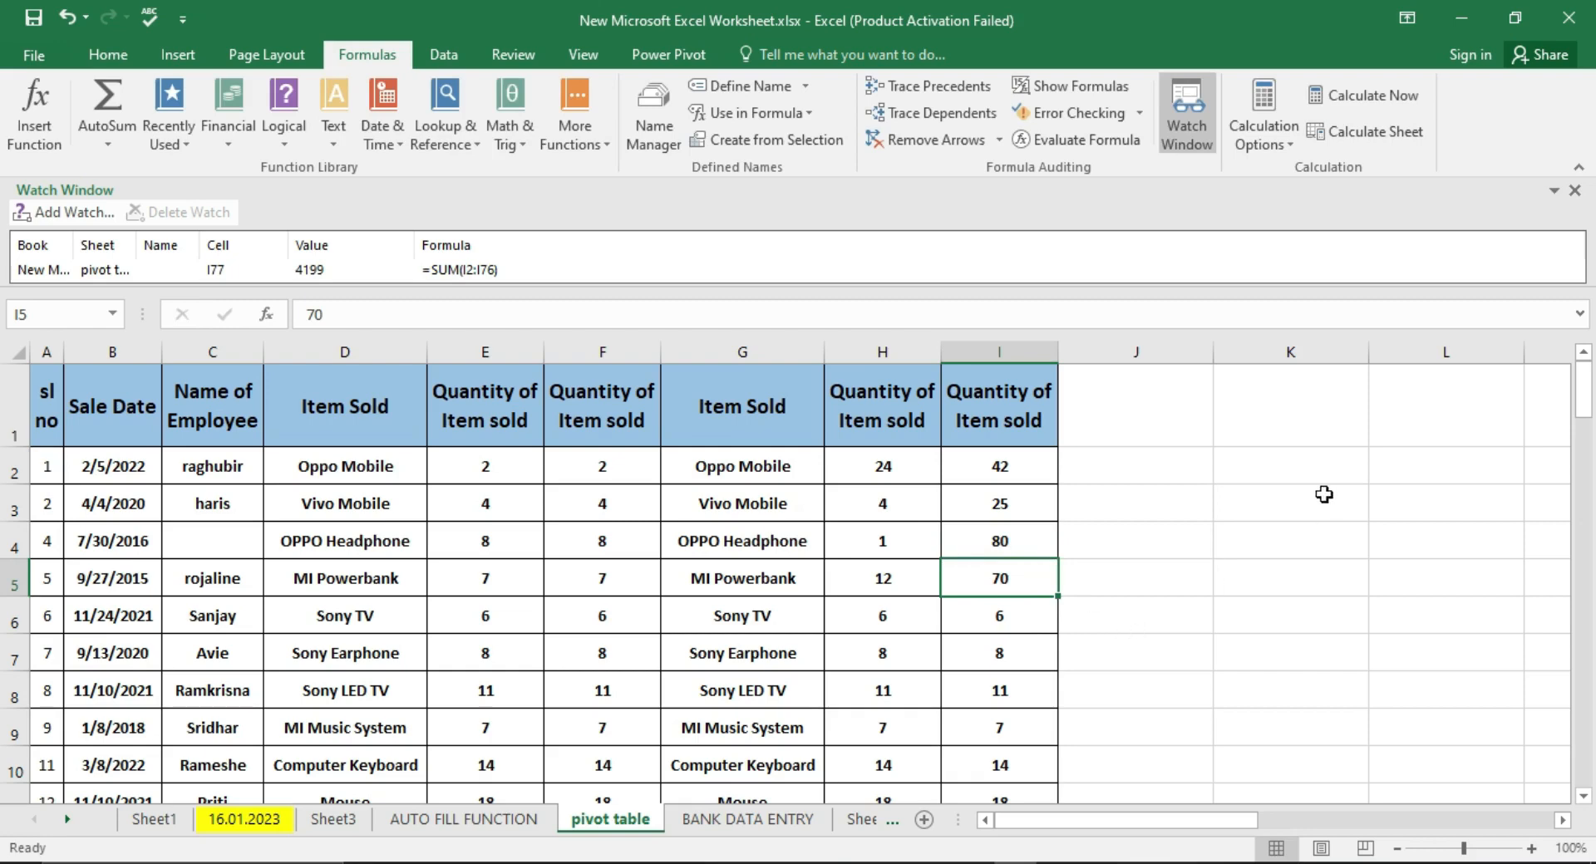
- Switch to the 16.01.2023 sheet and close the Watch Window
left_click(211, 796)
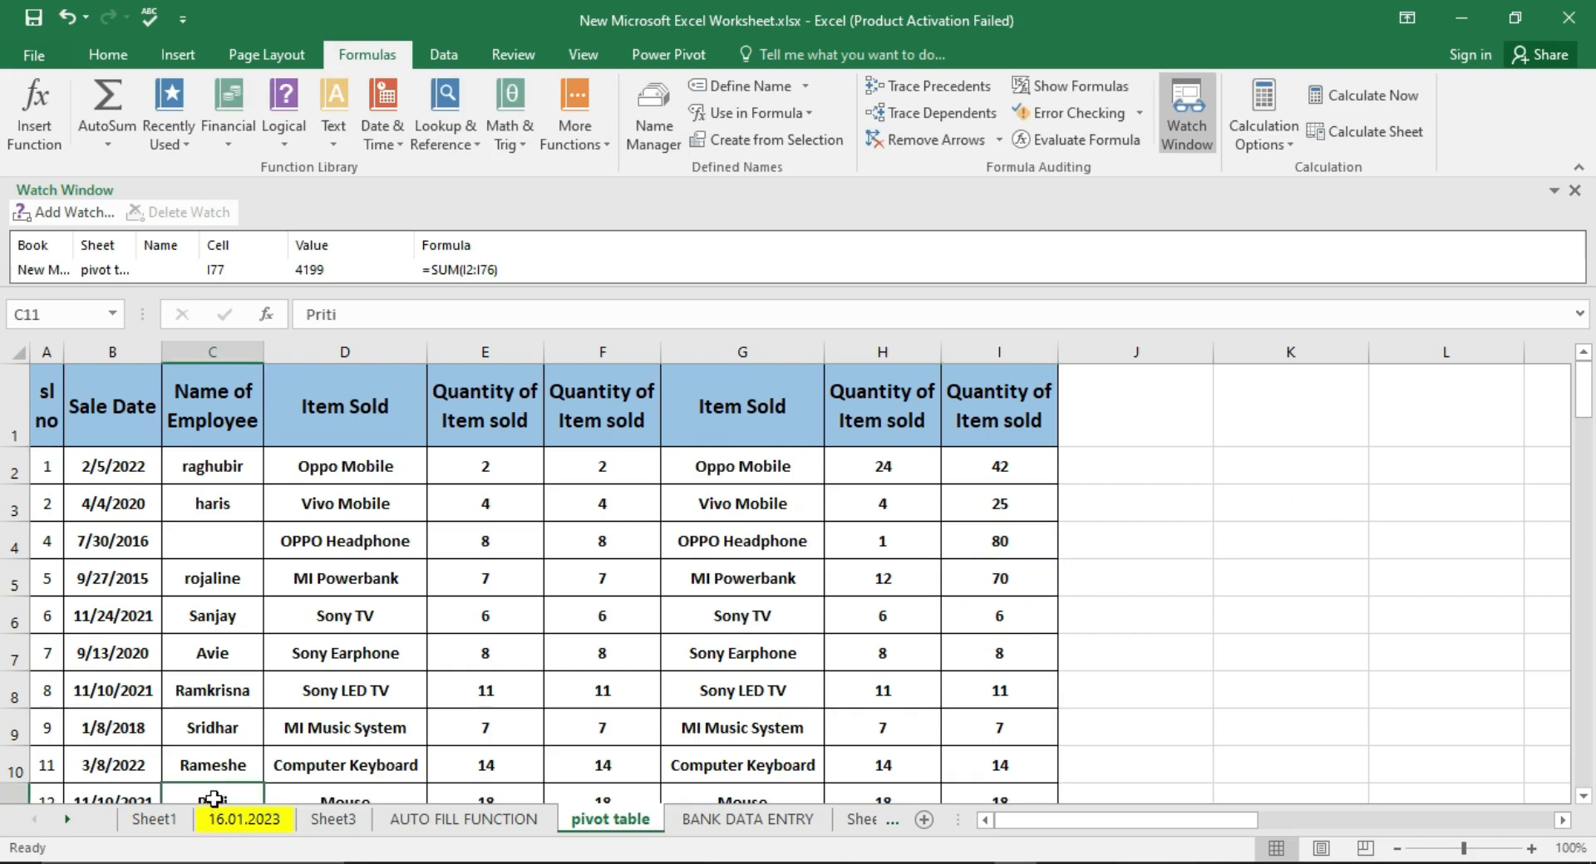
left_click(222, 818)
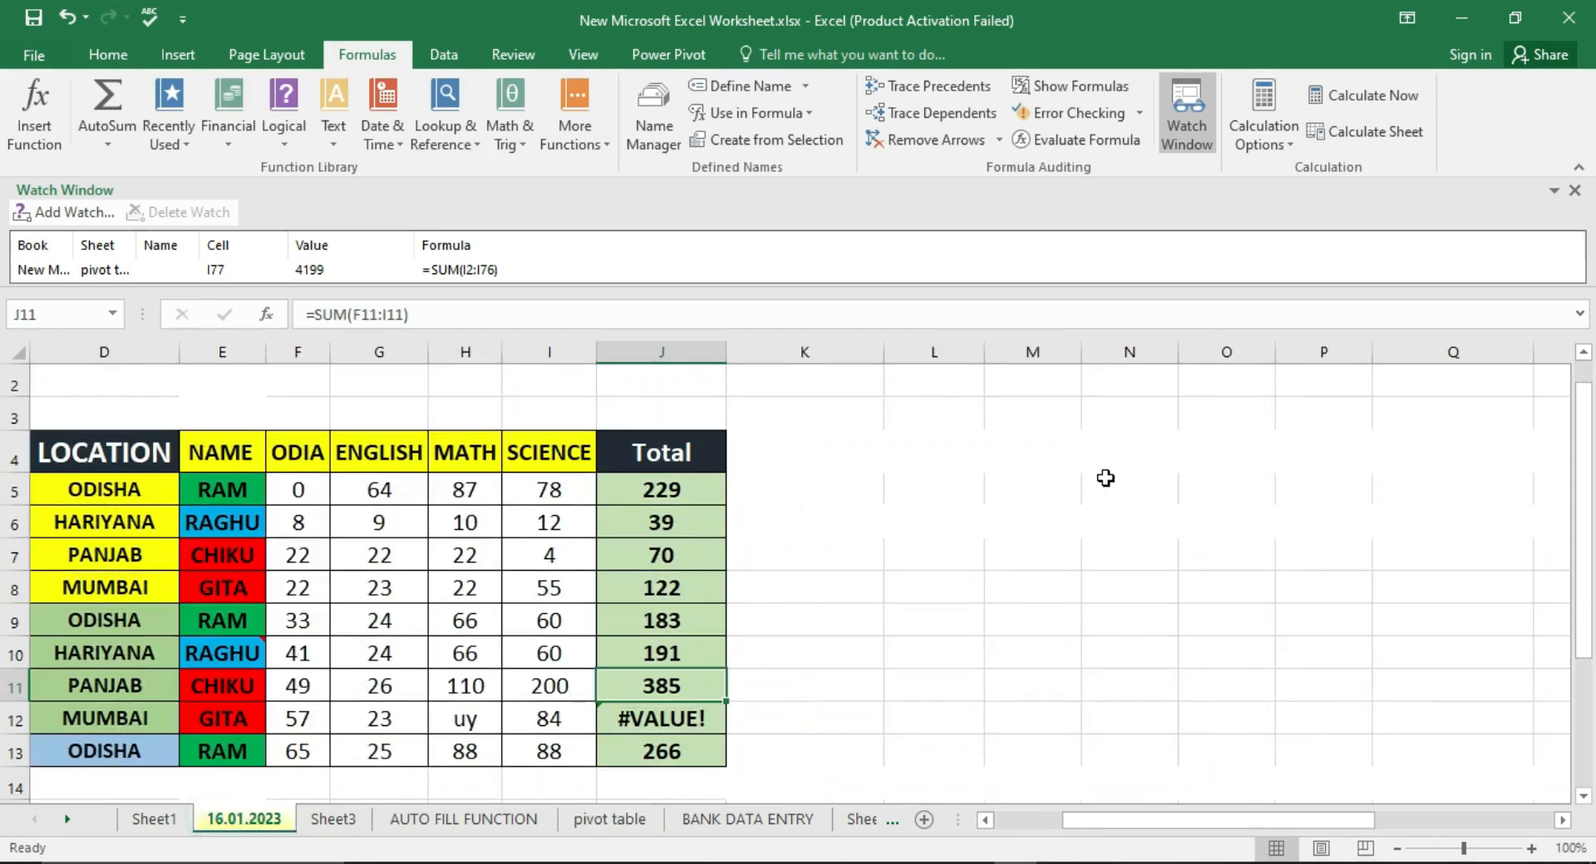
scroll(1158, 374, "down", 1)
scroll(1158, 374, "up", 2)
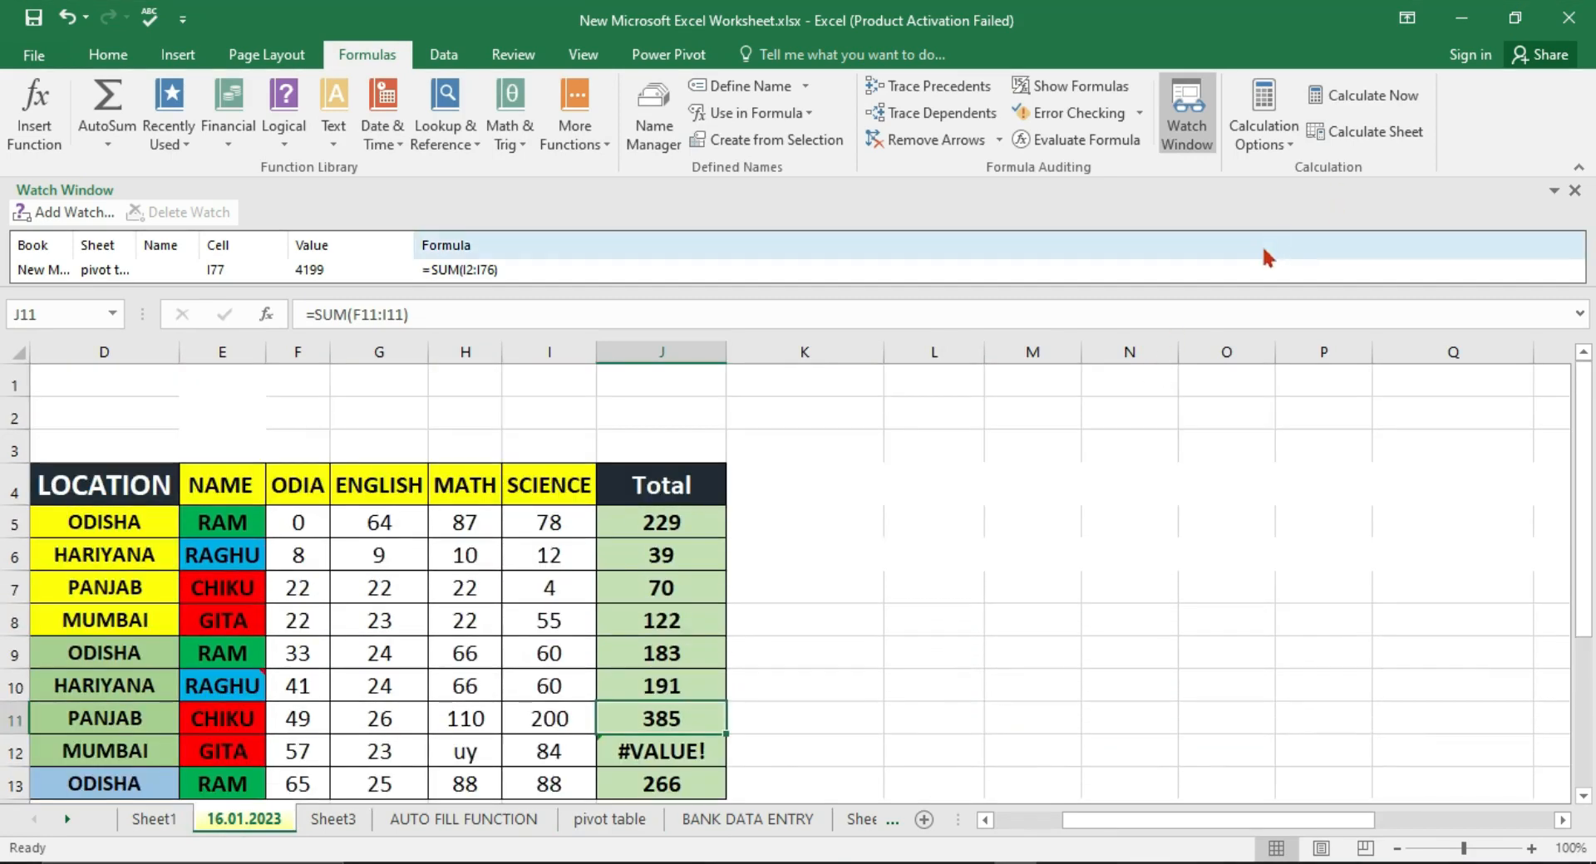
left_click(1573, 193)
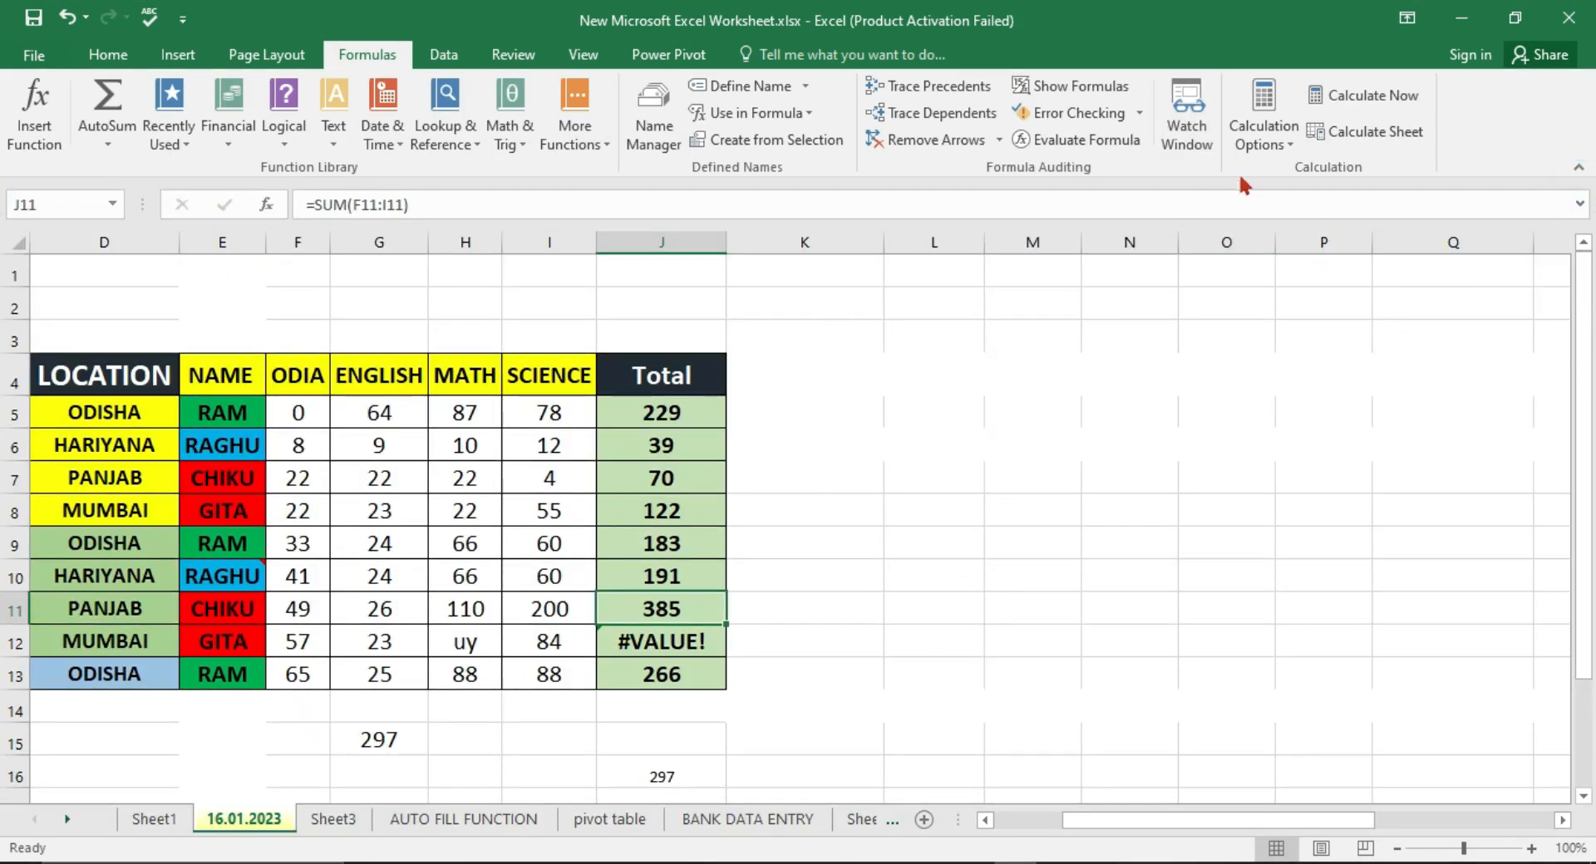
- Review the calculation options and set the calculation mode to Manual
left_click(1271, 137)
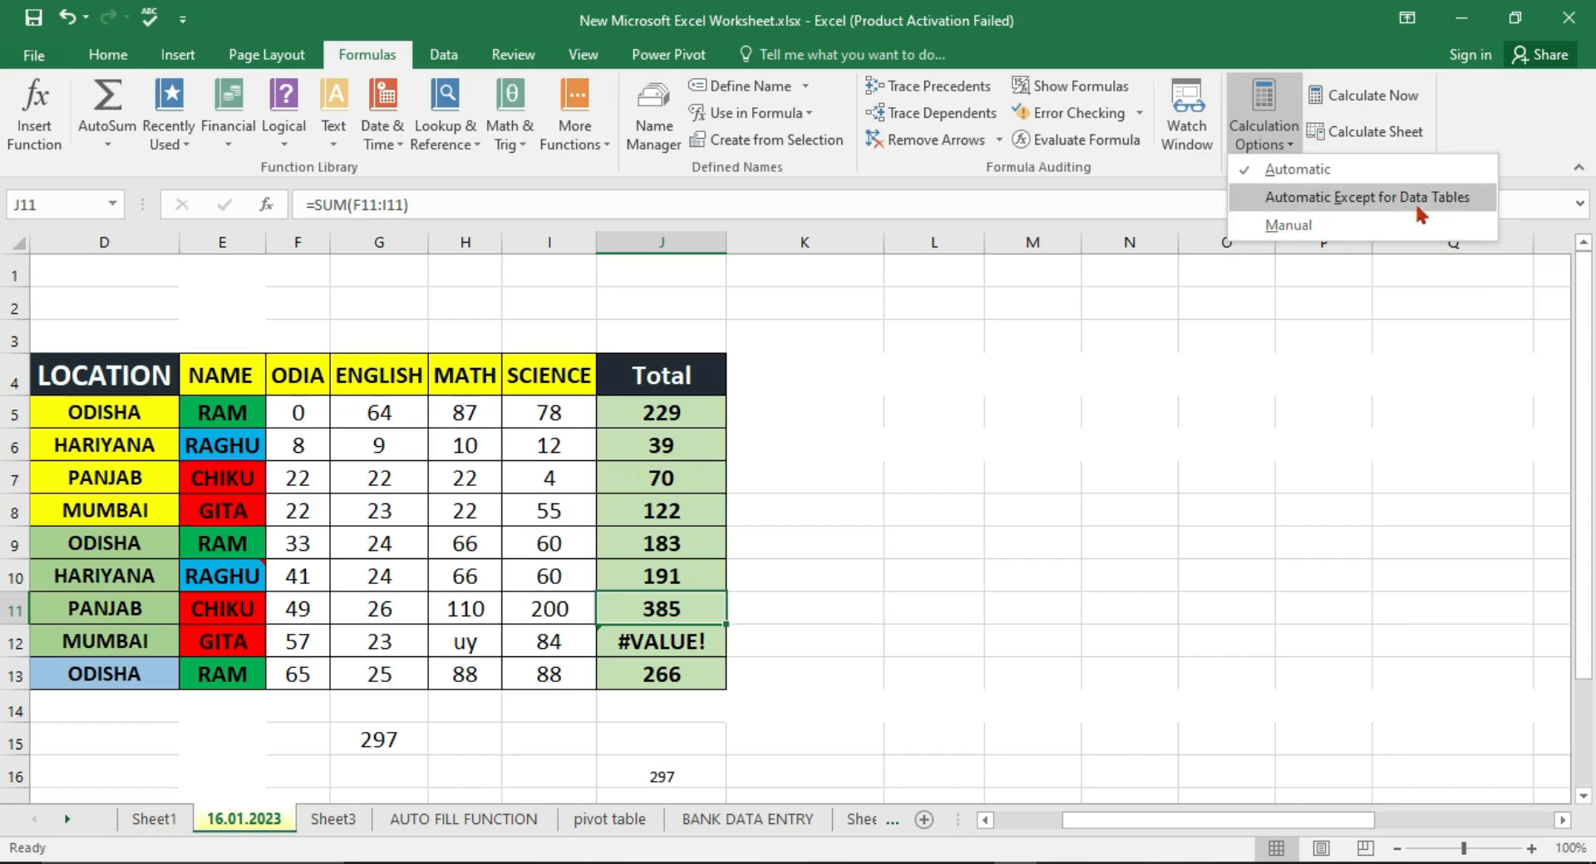
left_click(457, 58)
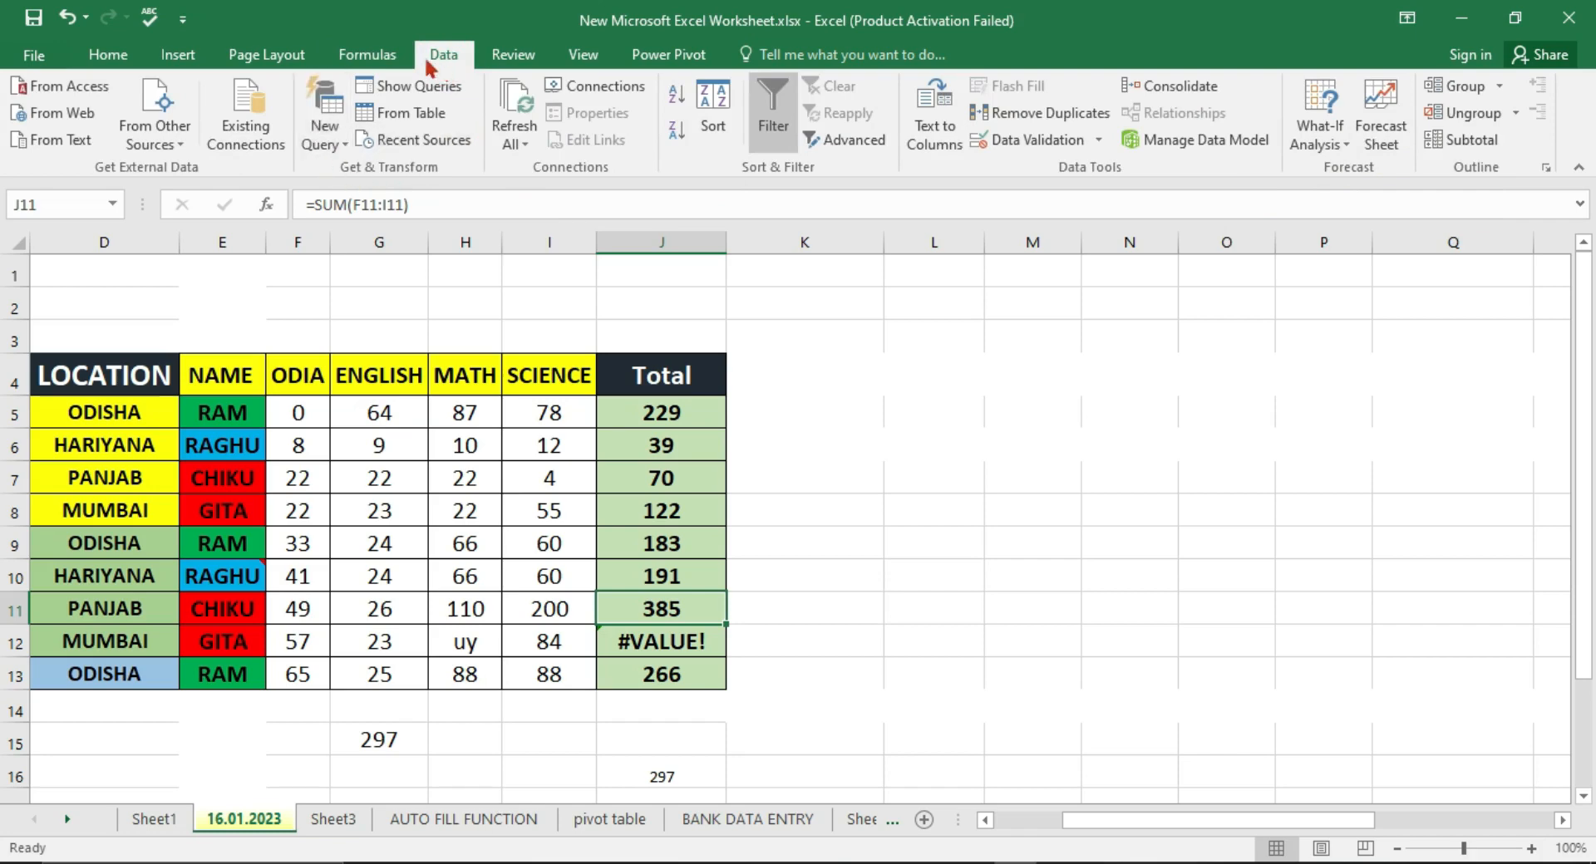
left_click(367, 55)
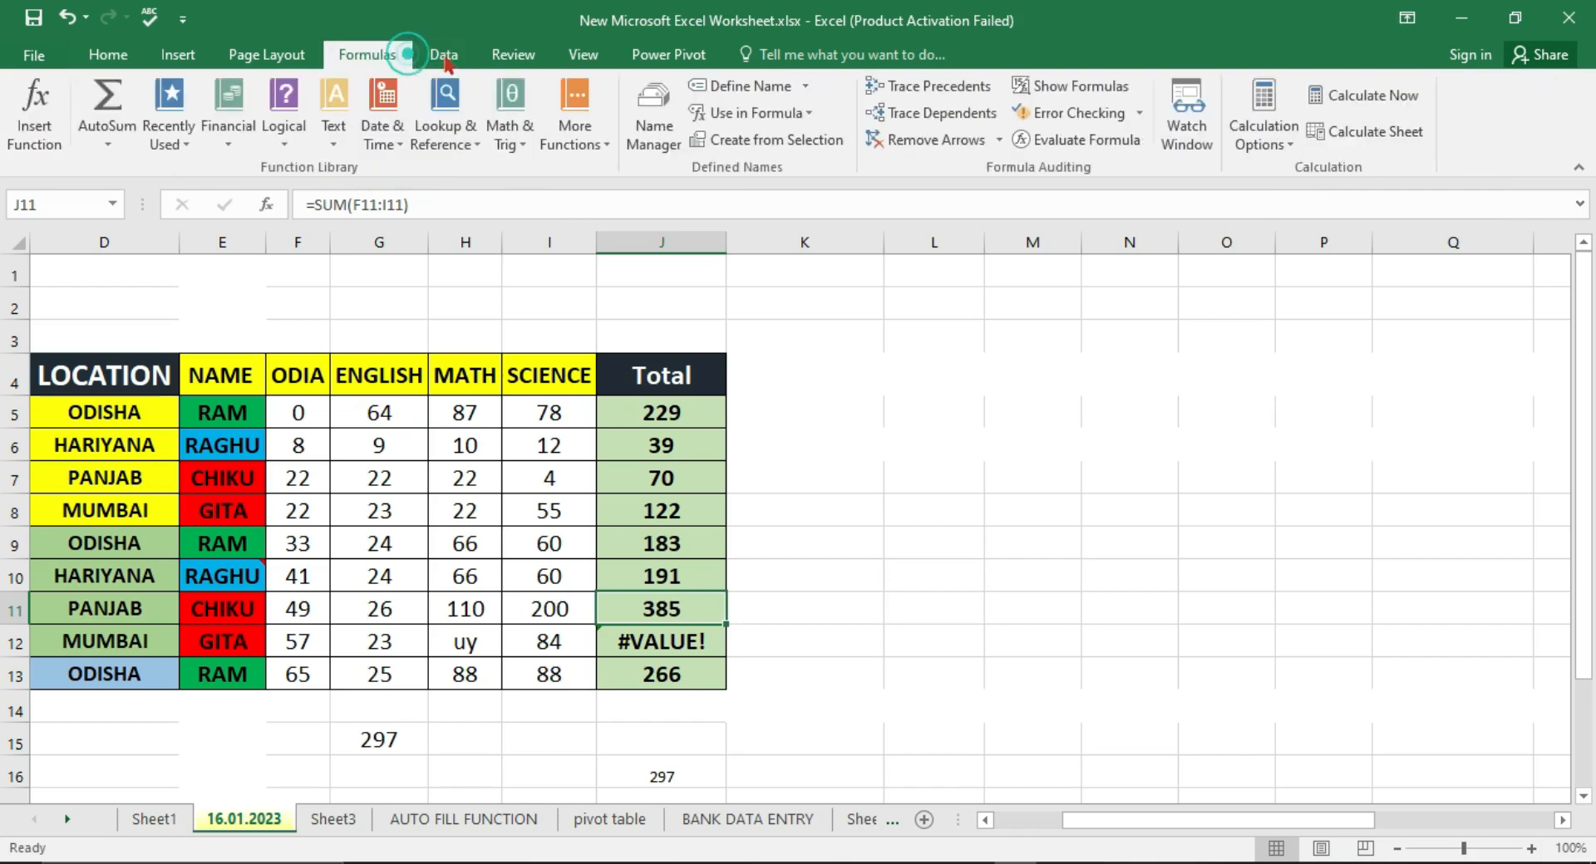
left_click(1271, 141)
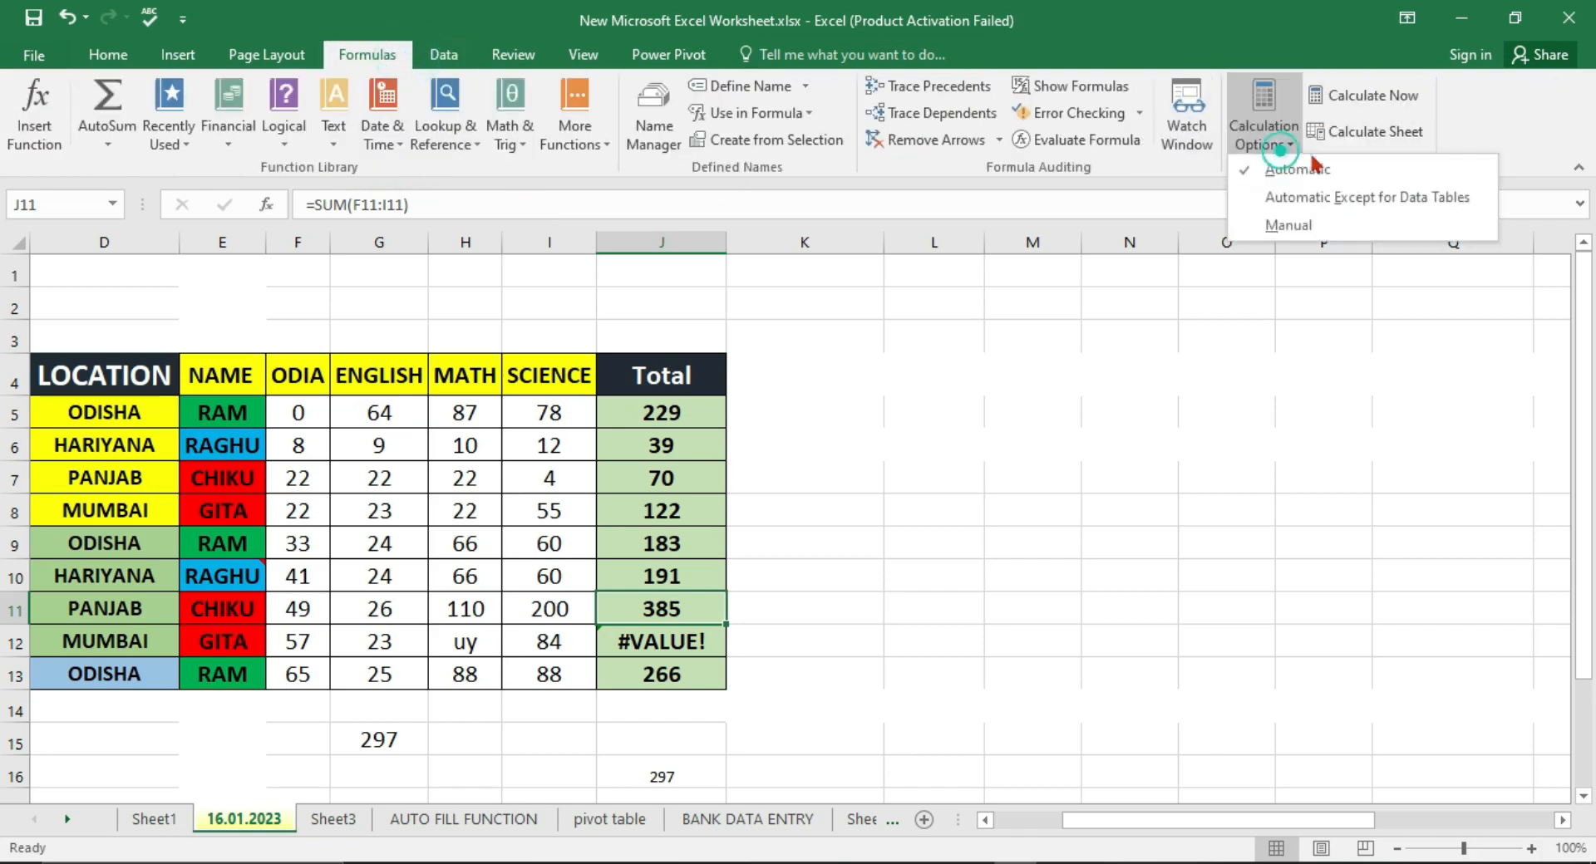
left_click(1405, 203)
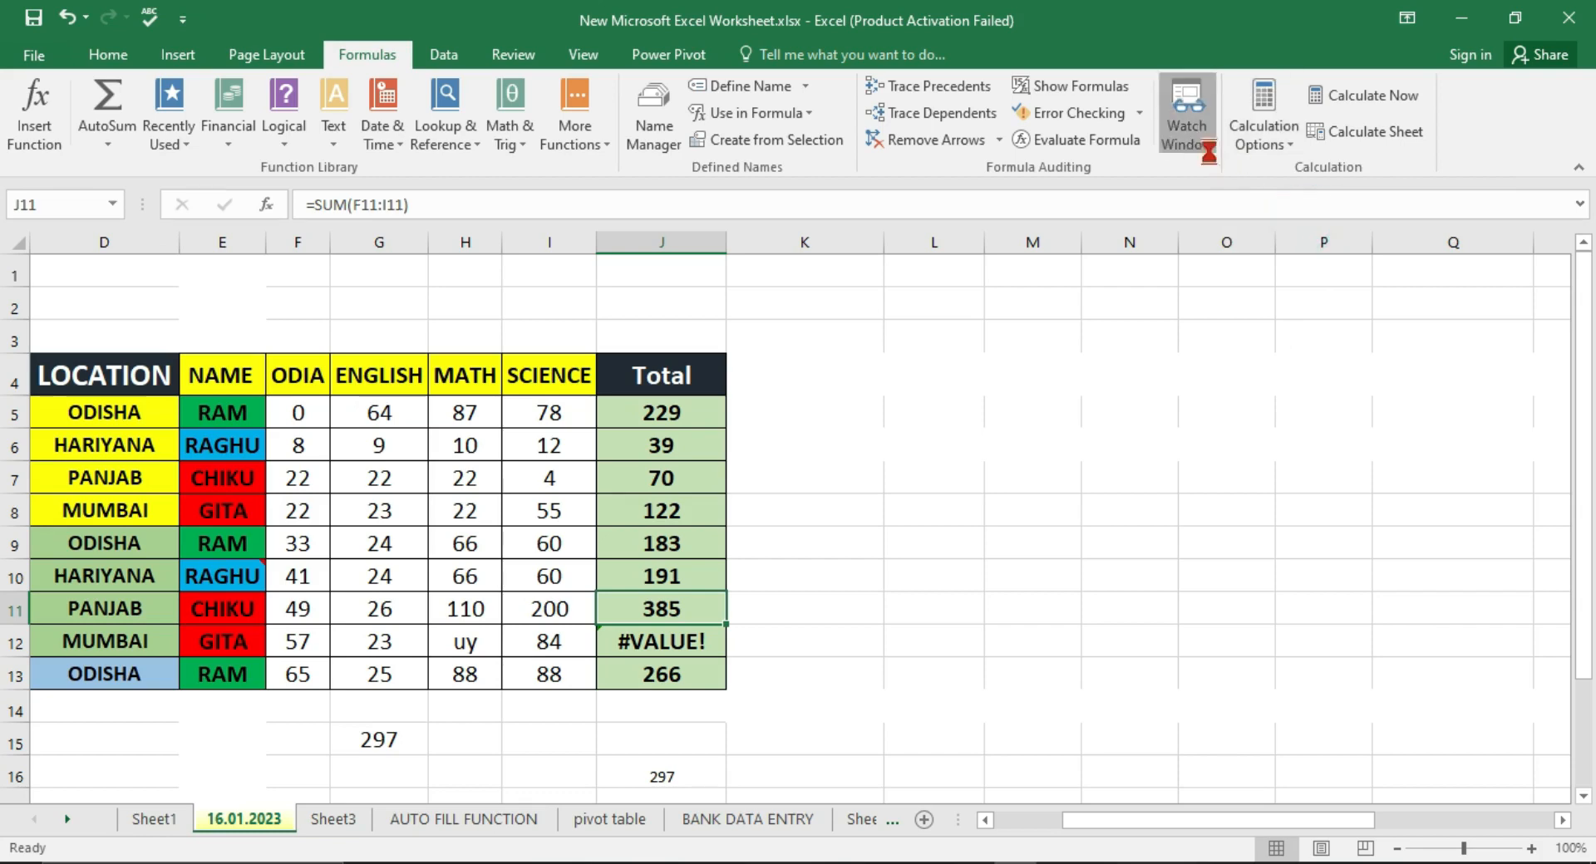
- Close the reopened Watch Window and set the calculation mode back to Automatic
left_click(1187, 117)
left_click(1263, 125)
left_click(1263, 133)
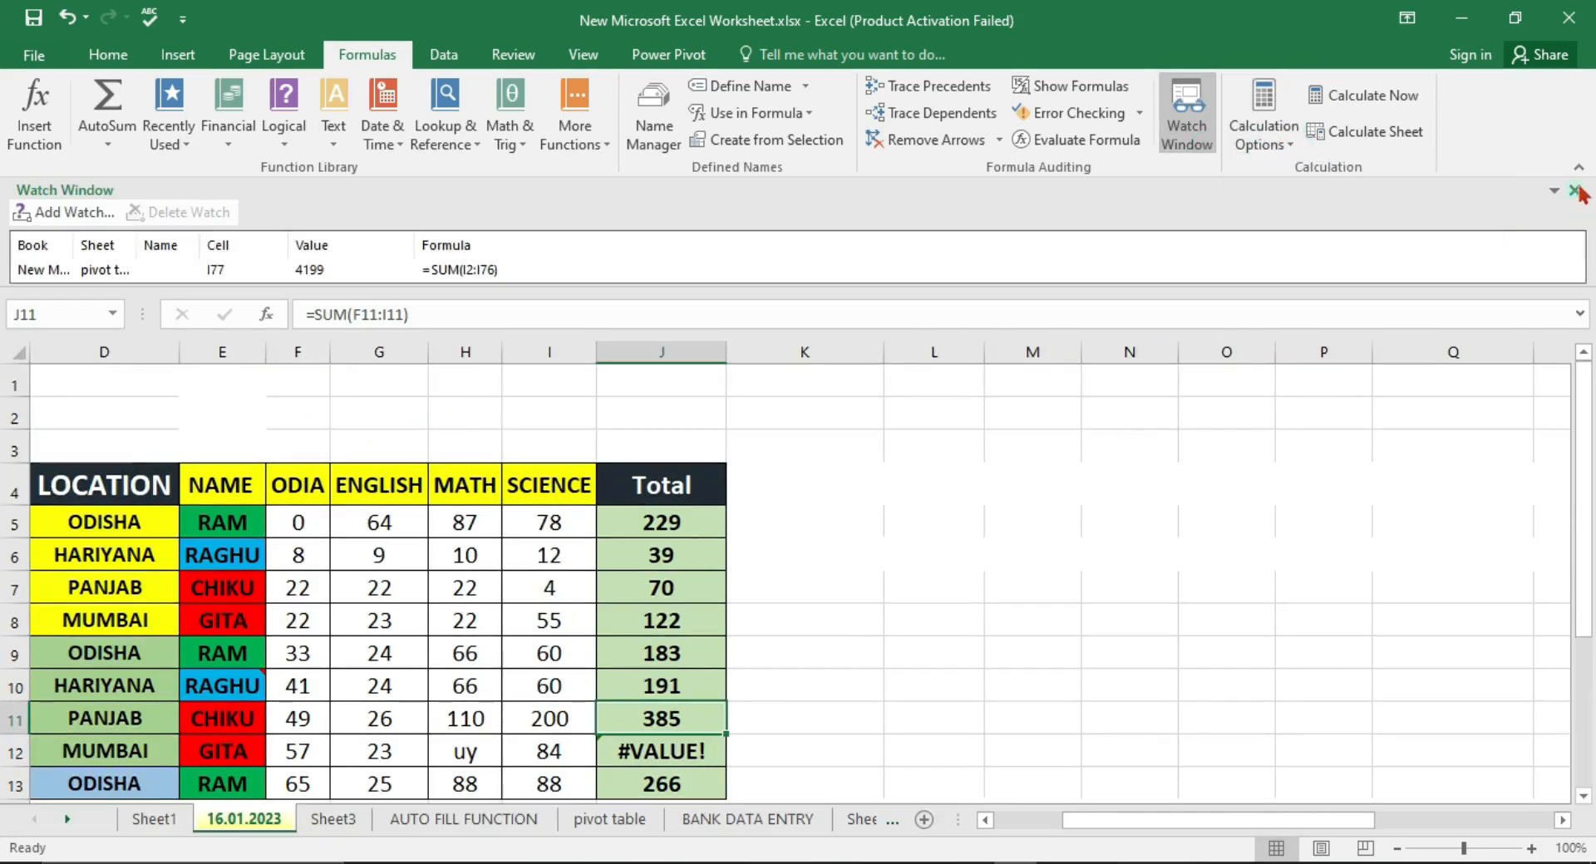
left_click(1574, 192)
left_click(1293, 150)
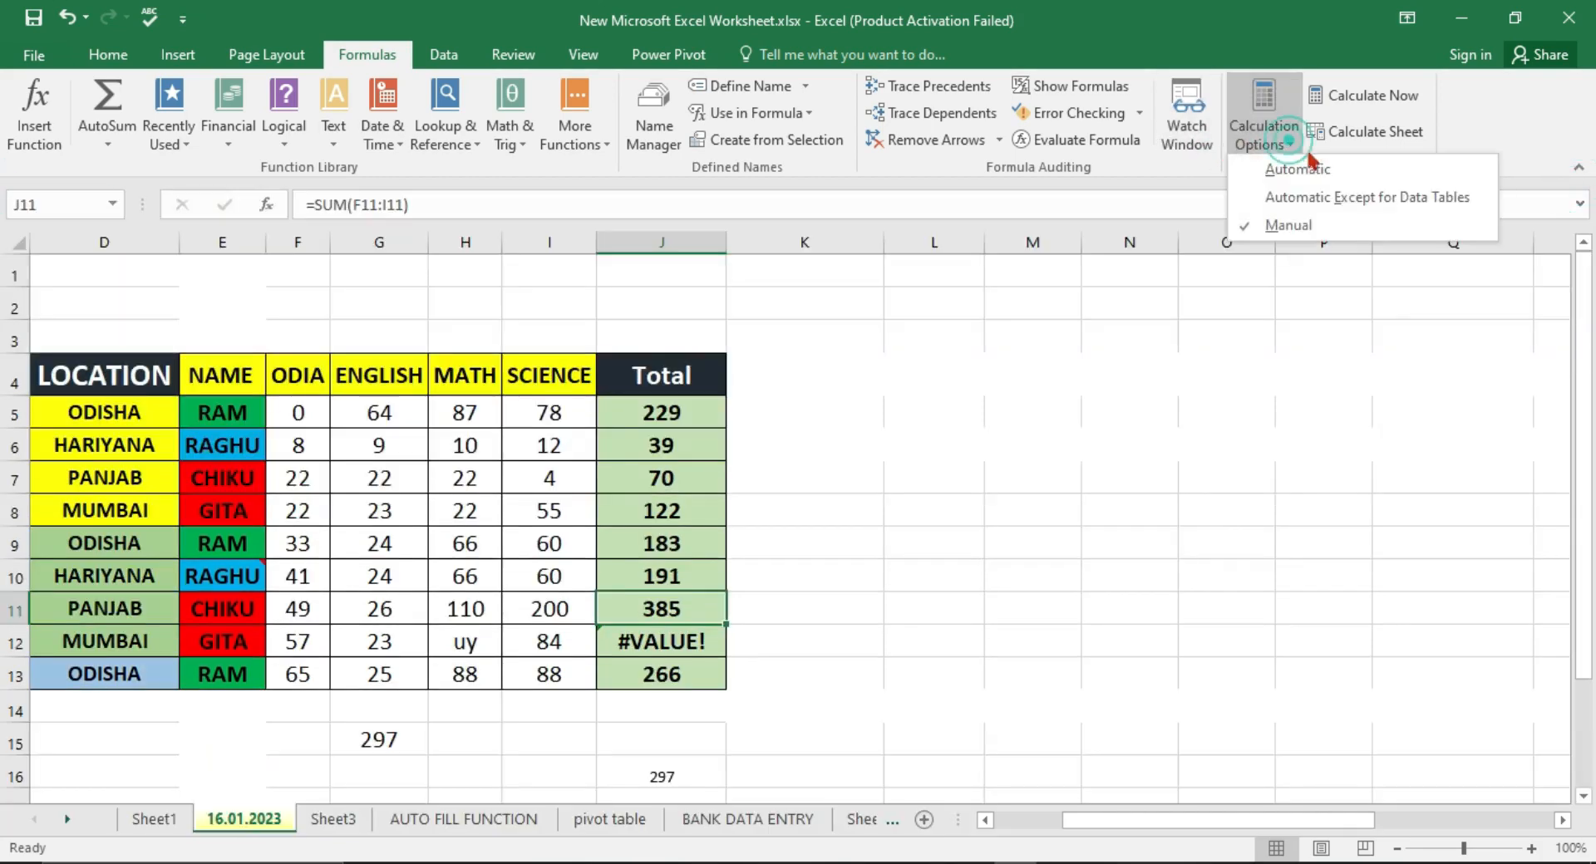
left_click(1296, 174)
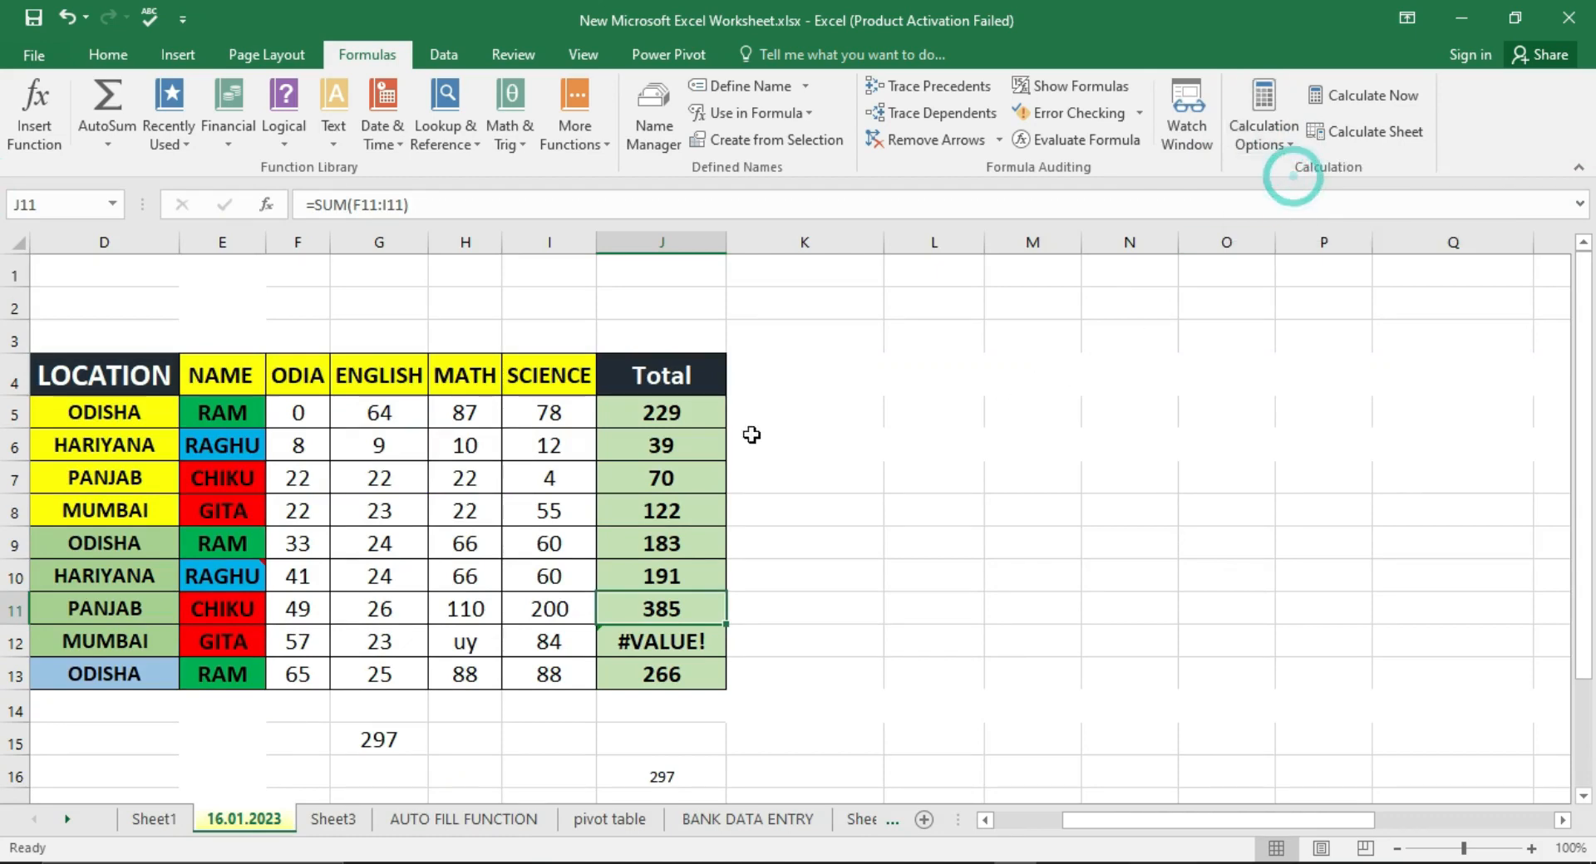
- Replace the invalid MATH entry in H12 of the MUMBAI row with 98
left_click(686, 440)
left_click(687, 418)
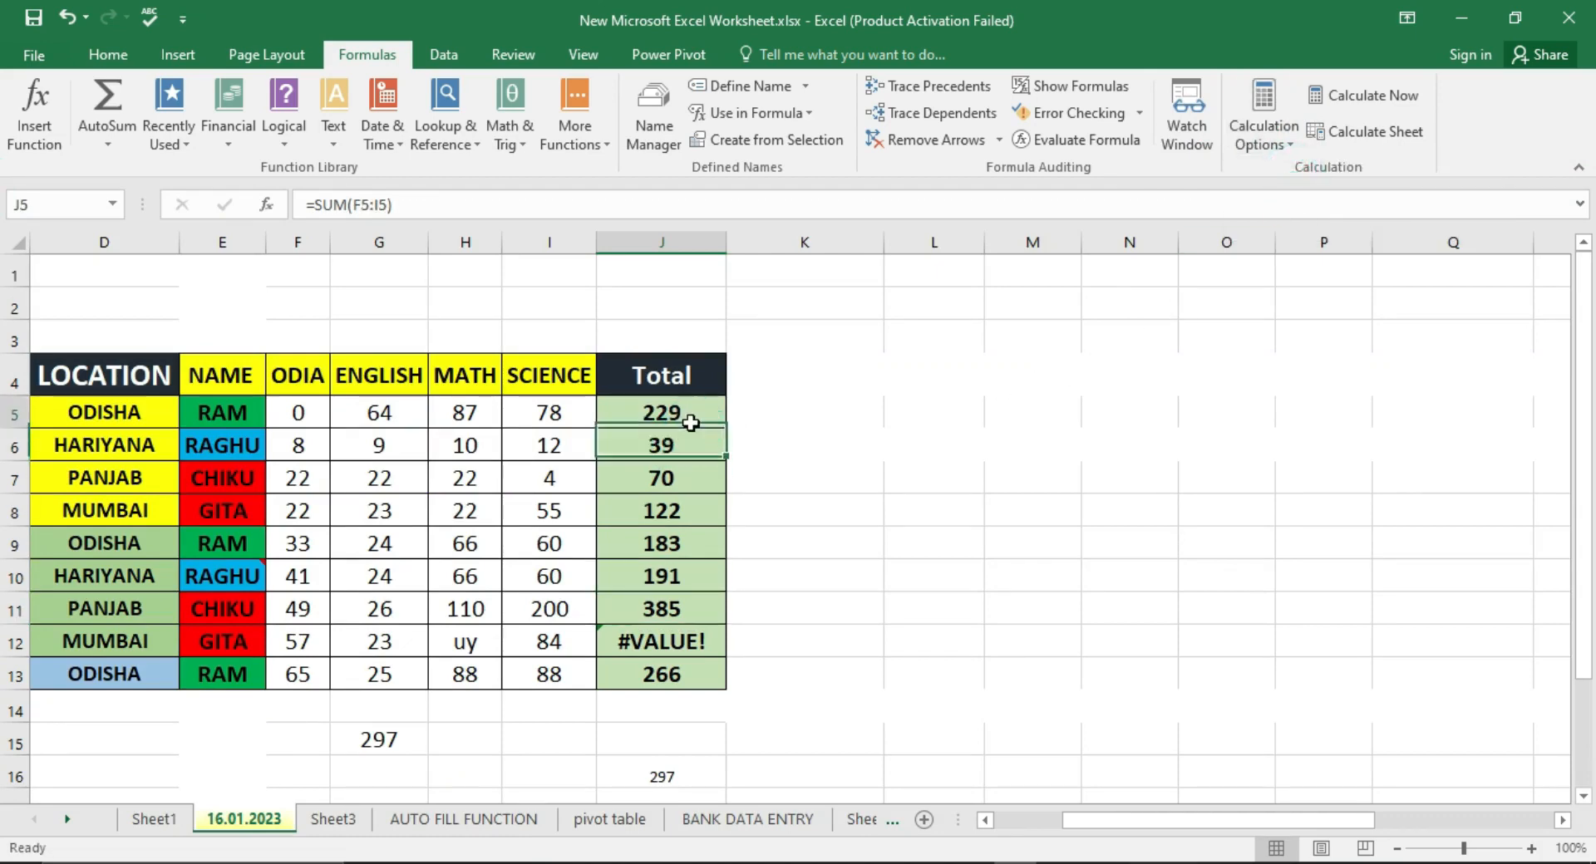
double_click(457, 644)
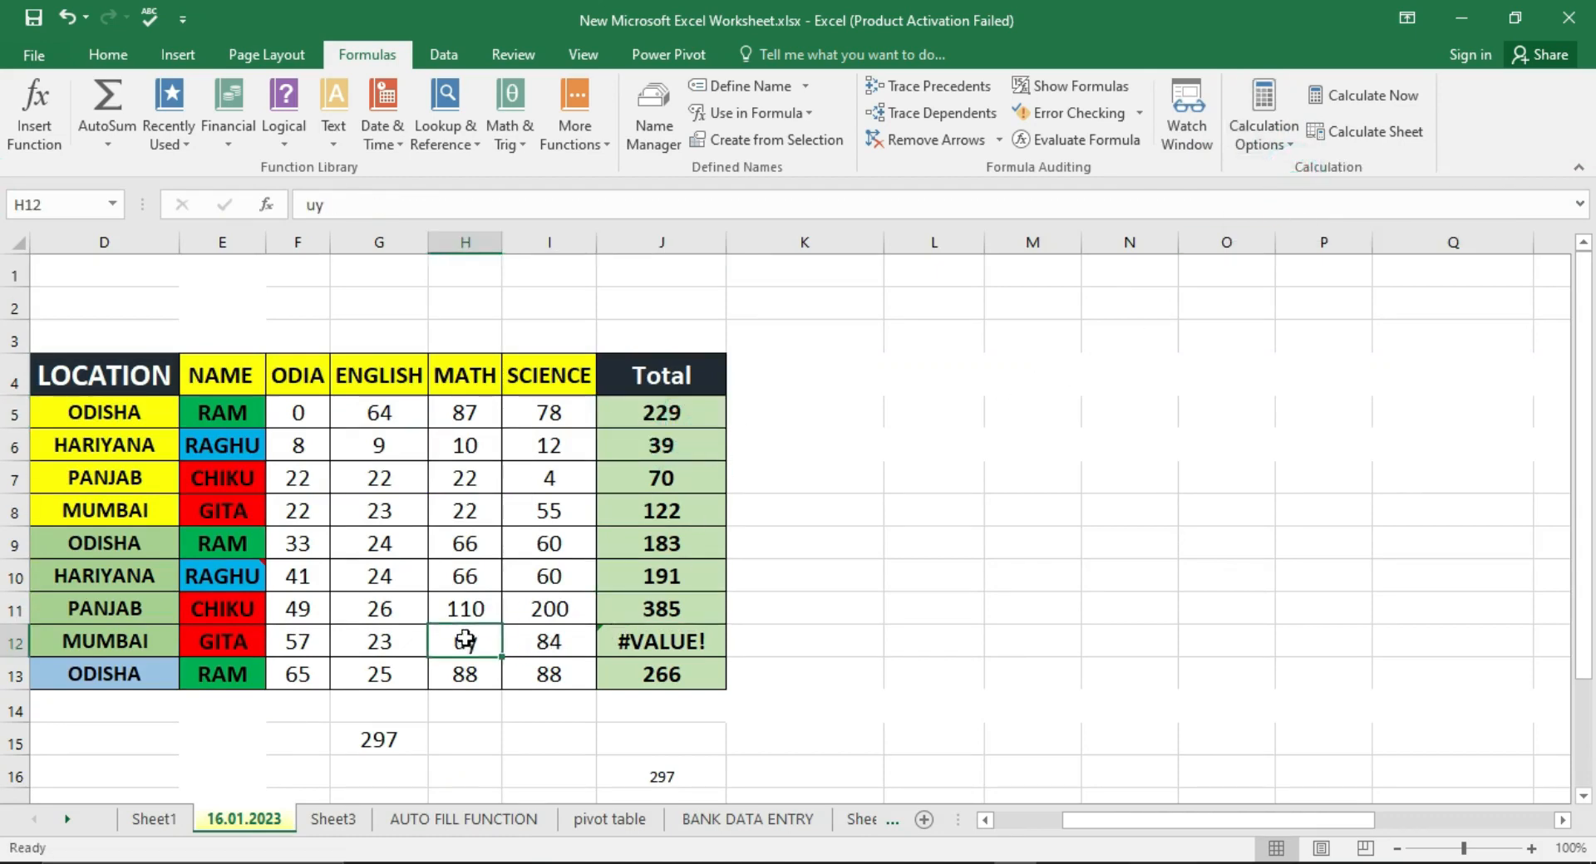
key("Delete")
key("Delete")
type("98")
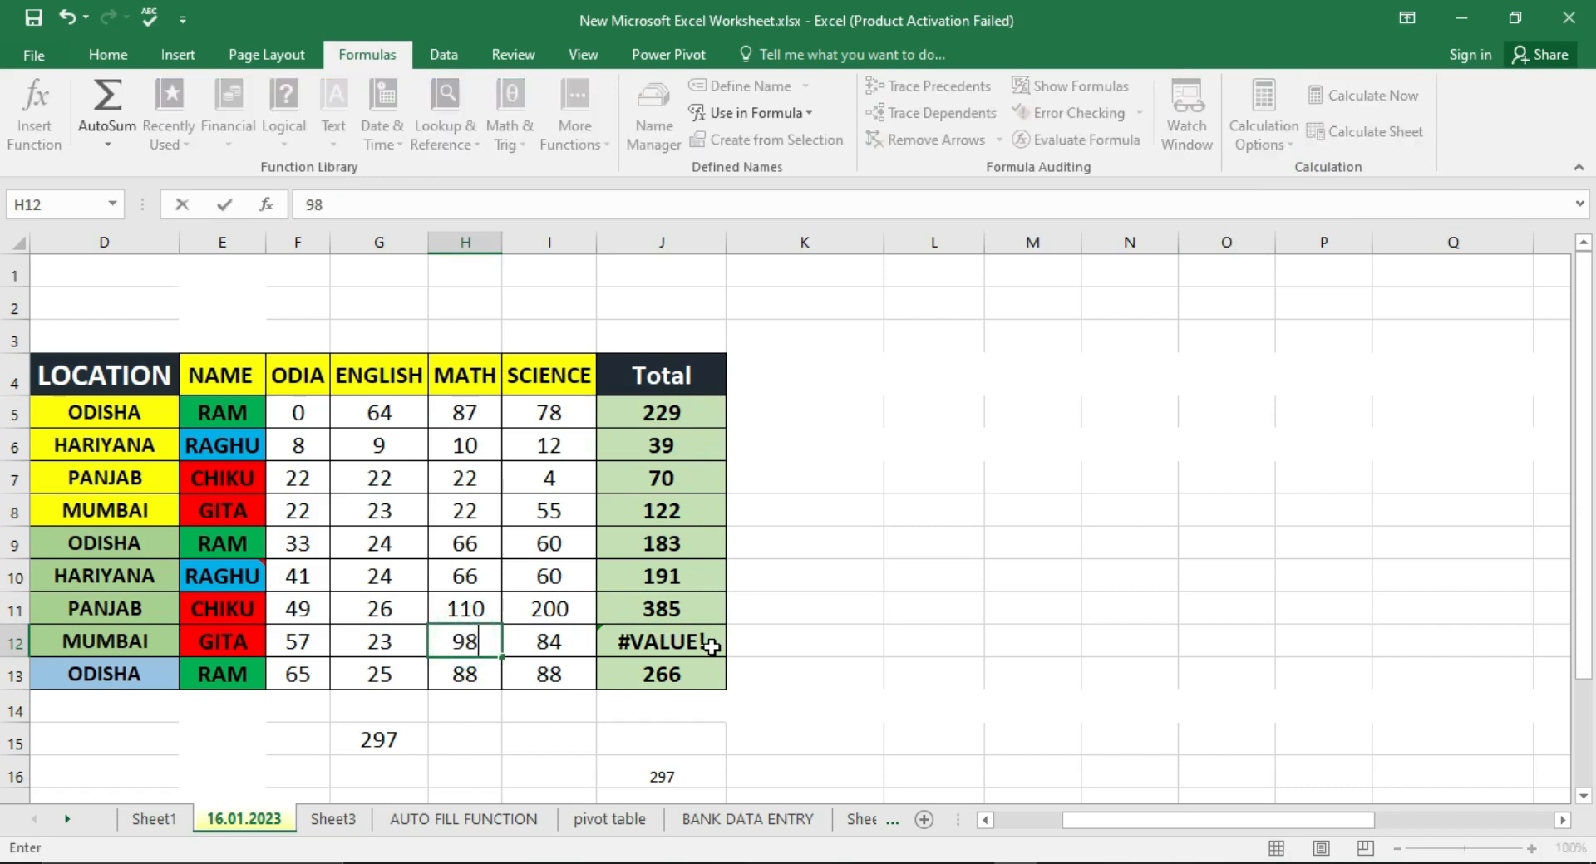
key("Return")
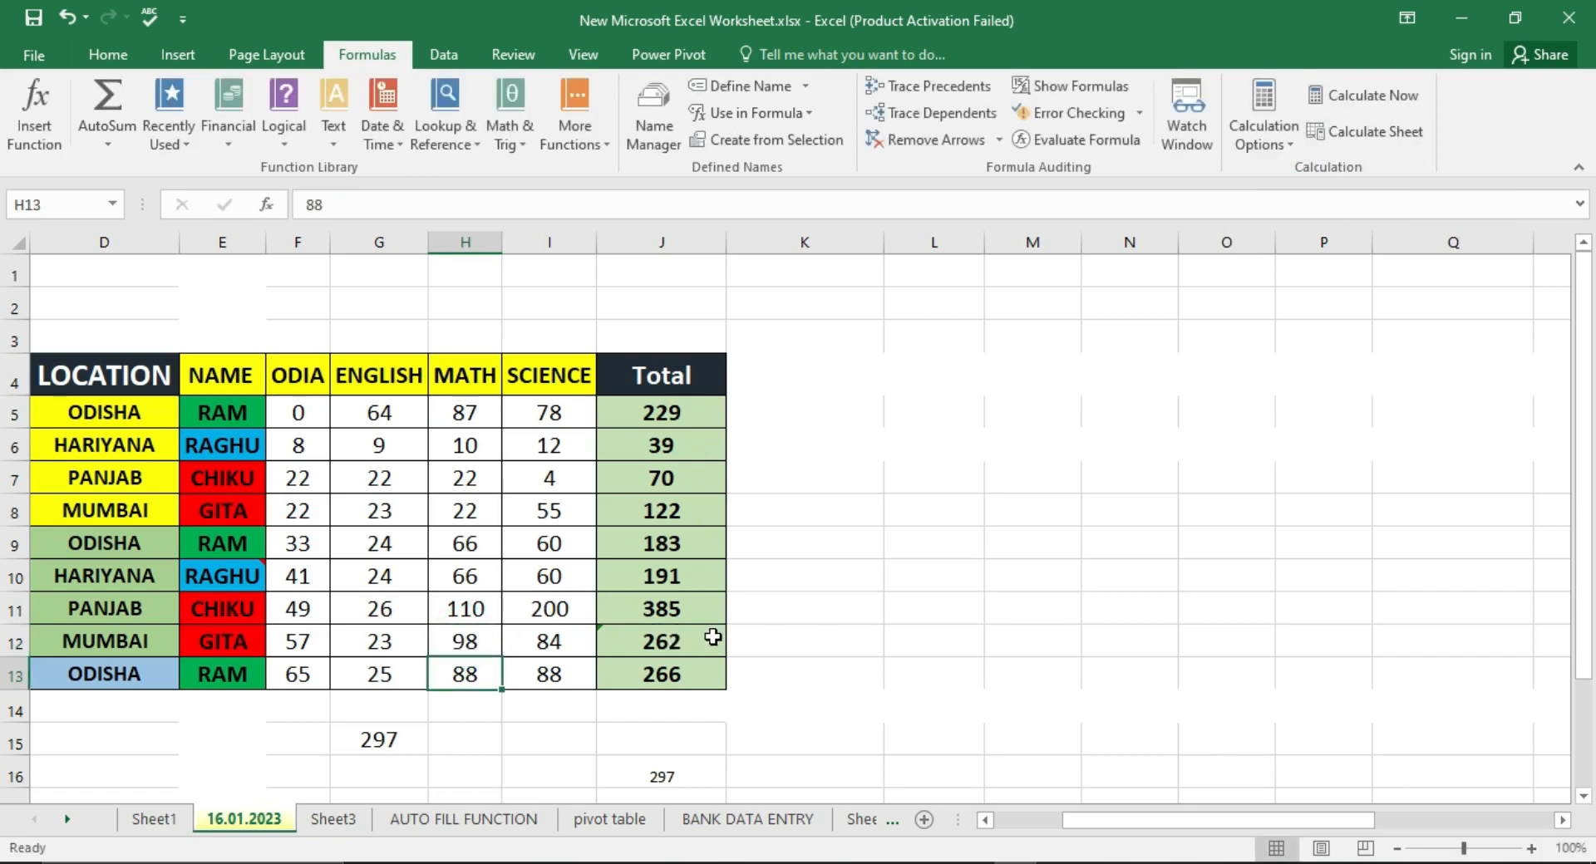
- Clear all the formulas in the Total column, cells J5 to J13
left_click(686, 413)
left_click(684, 453)
left_click_drag(684, 465, 661, 669)
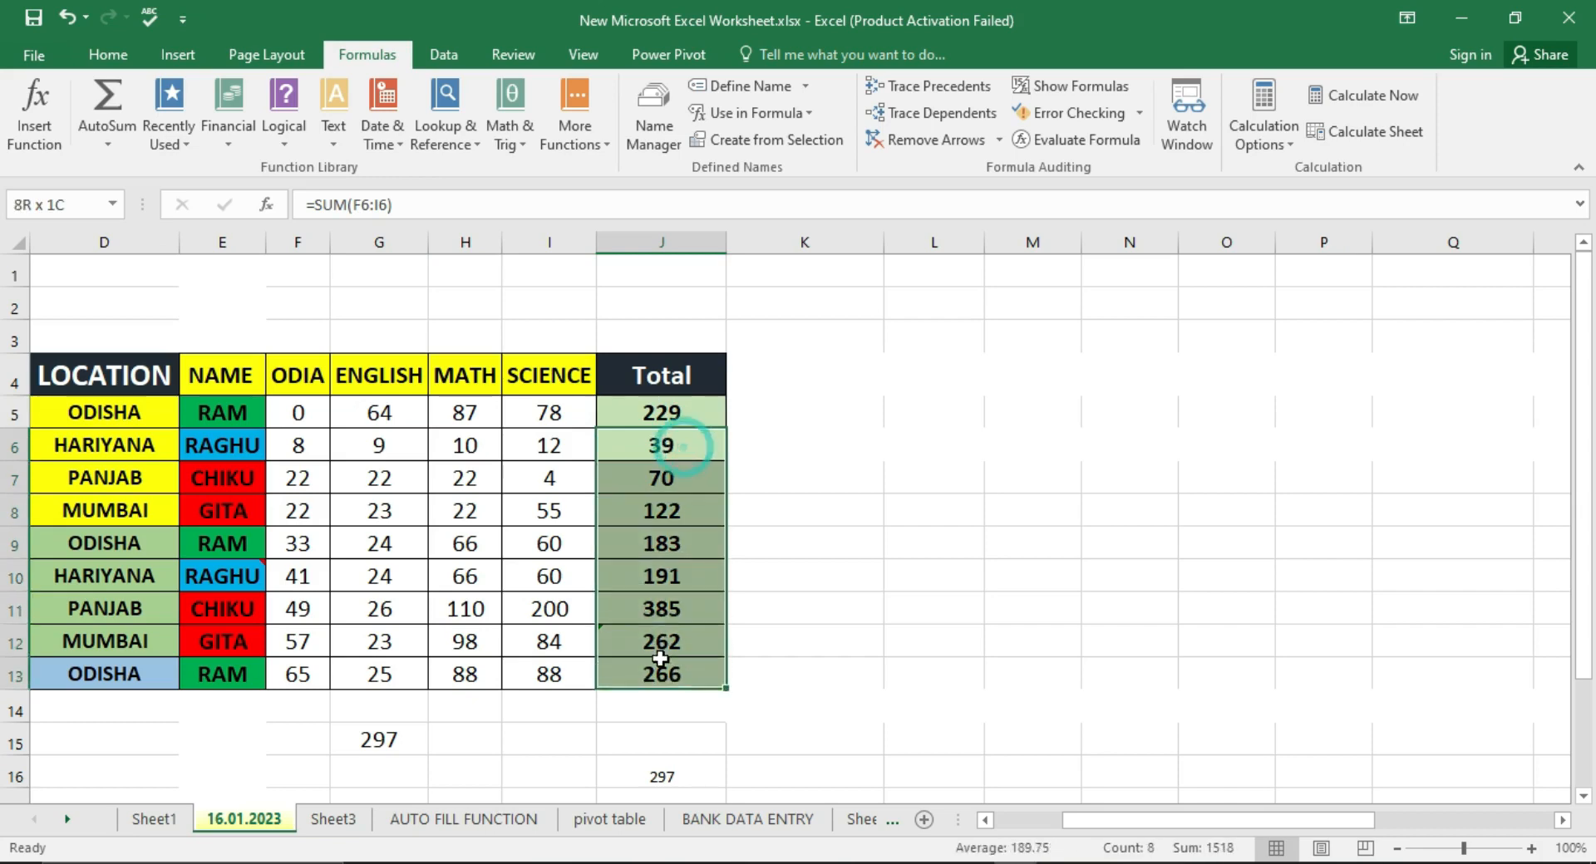
key("Delete")
key("Up")
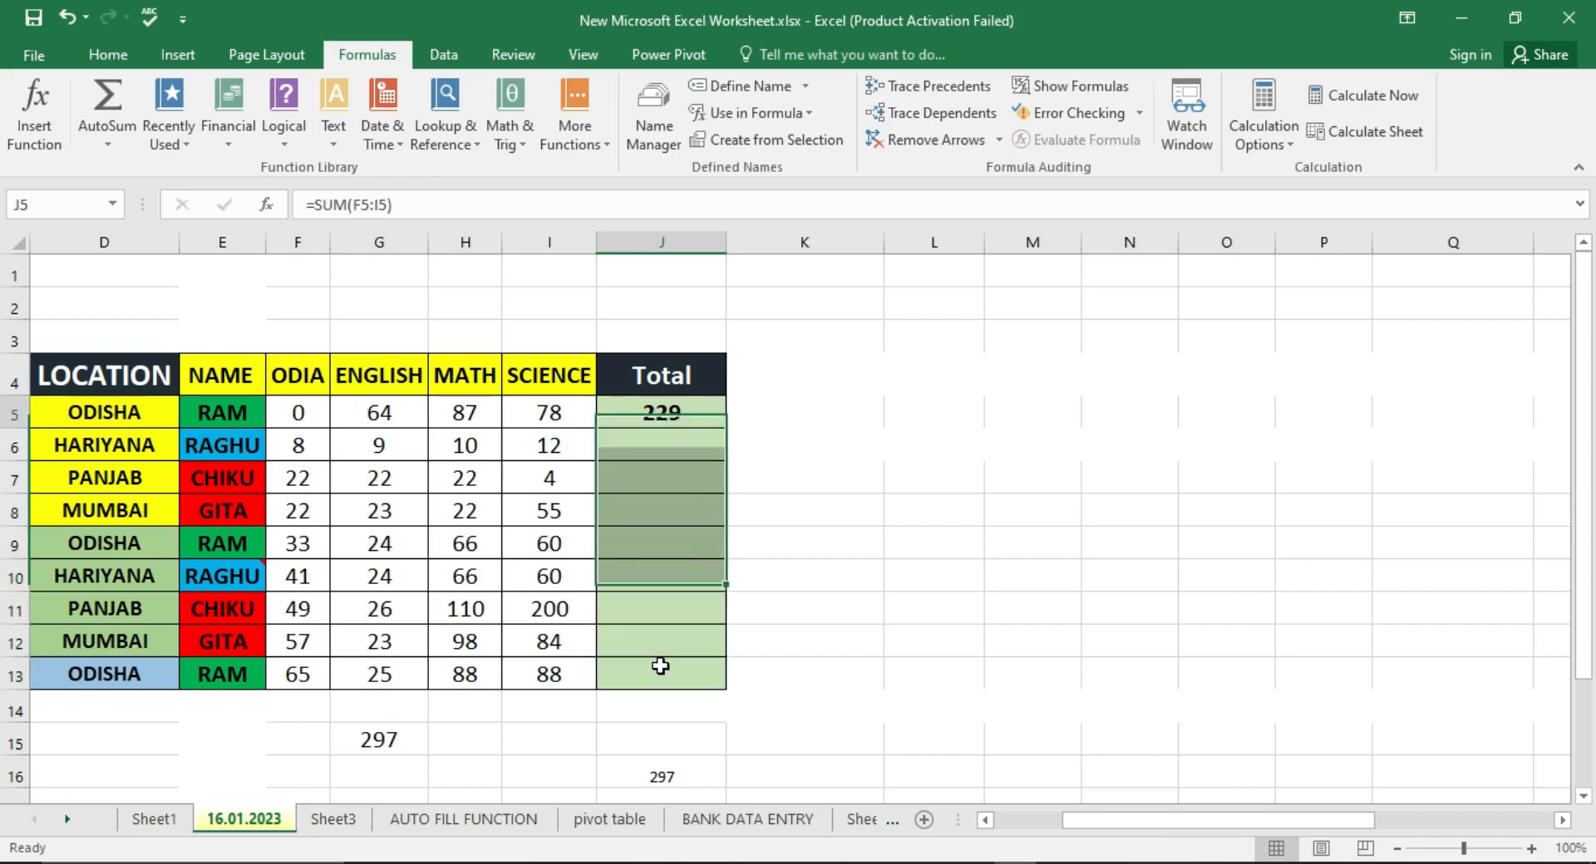
key("BackSpace")
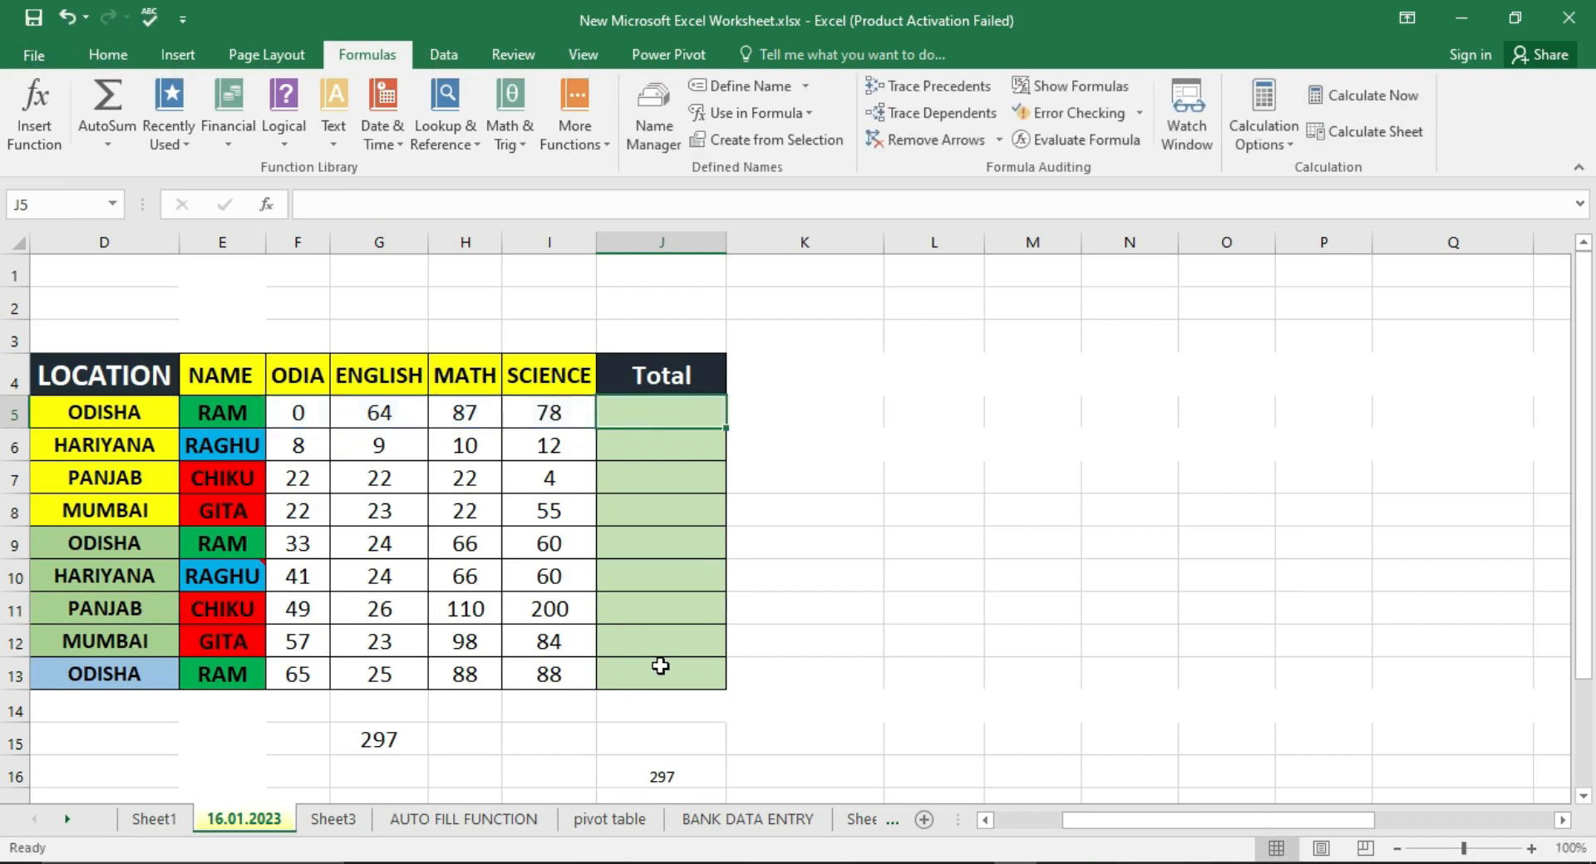
- AutoSum F5:I5 into J5, fill the formula down to J13, and undo these totals
key("ctrl+Return")
key("alt+equal")
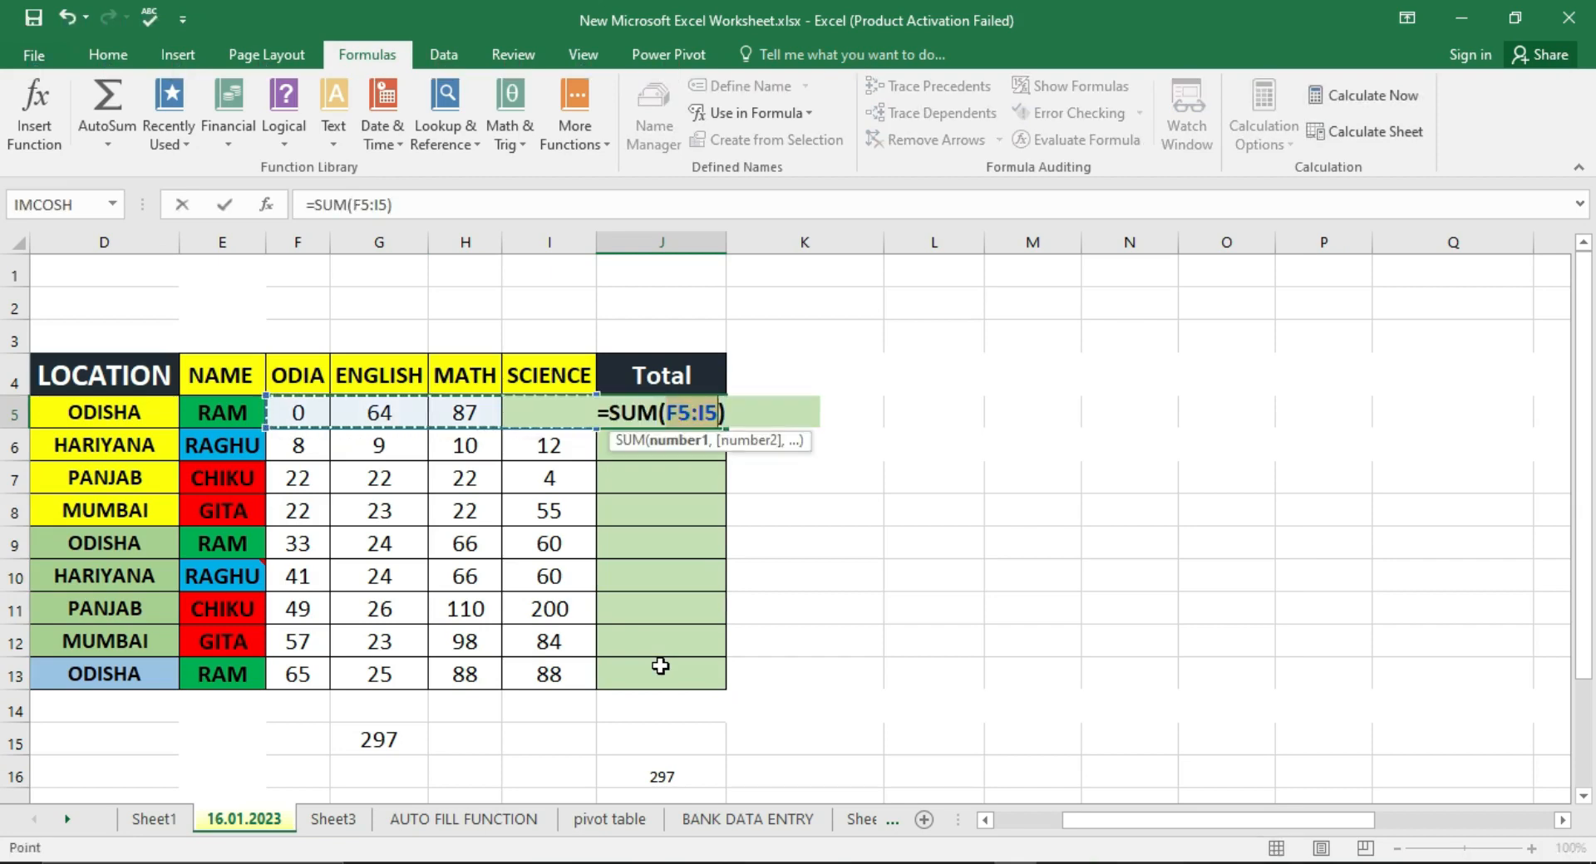
key("Return")
left_click(692, 423)
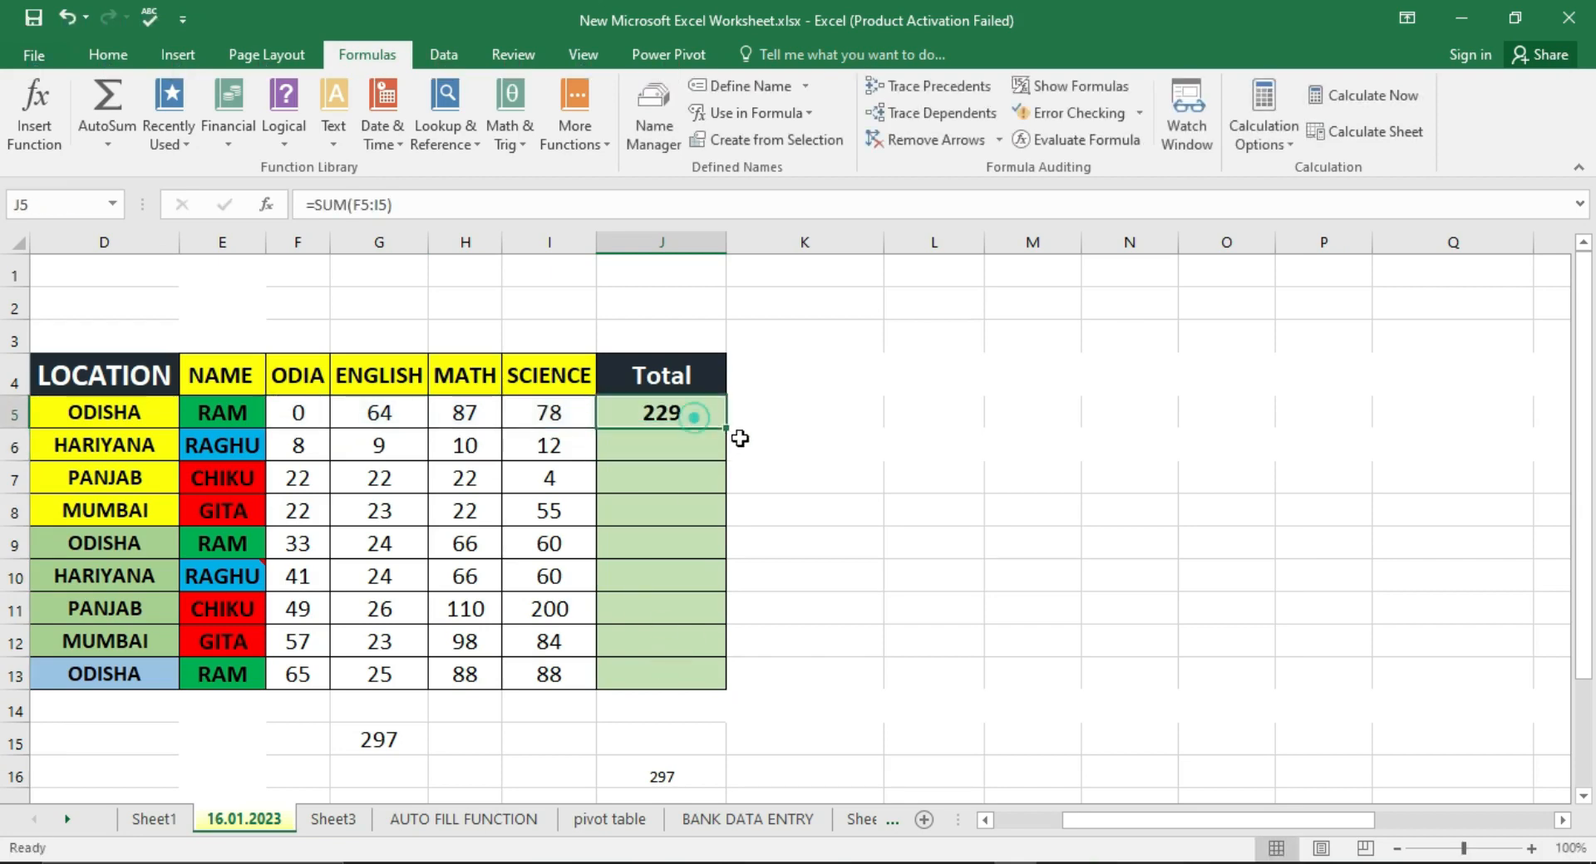
left_click_drag(736, 432, 693, 683)
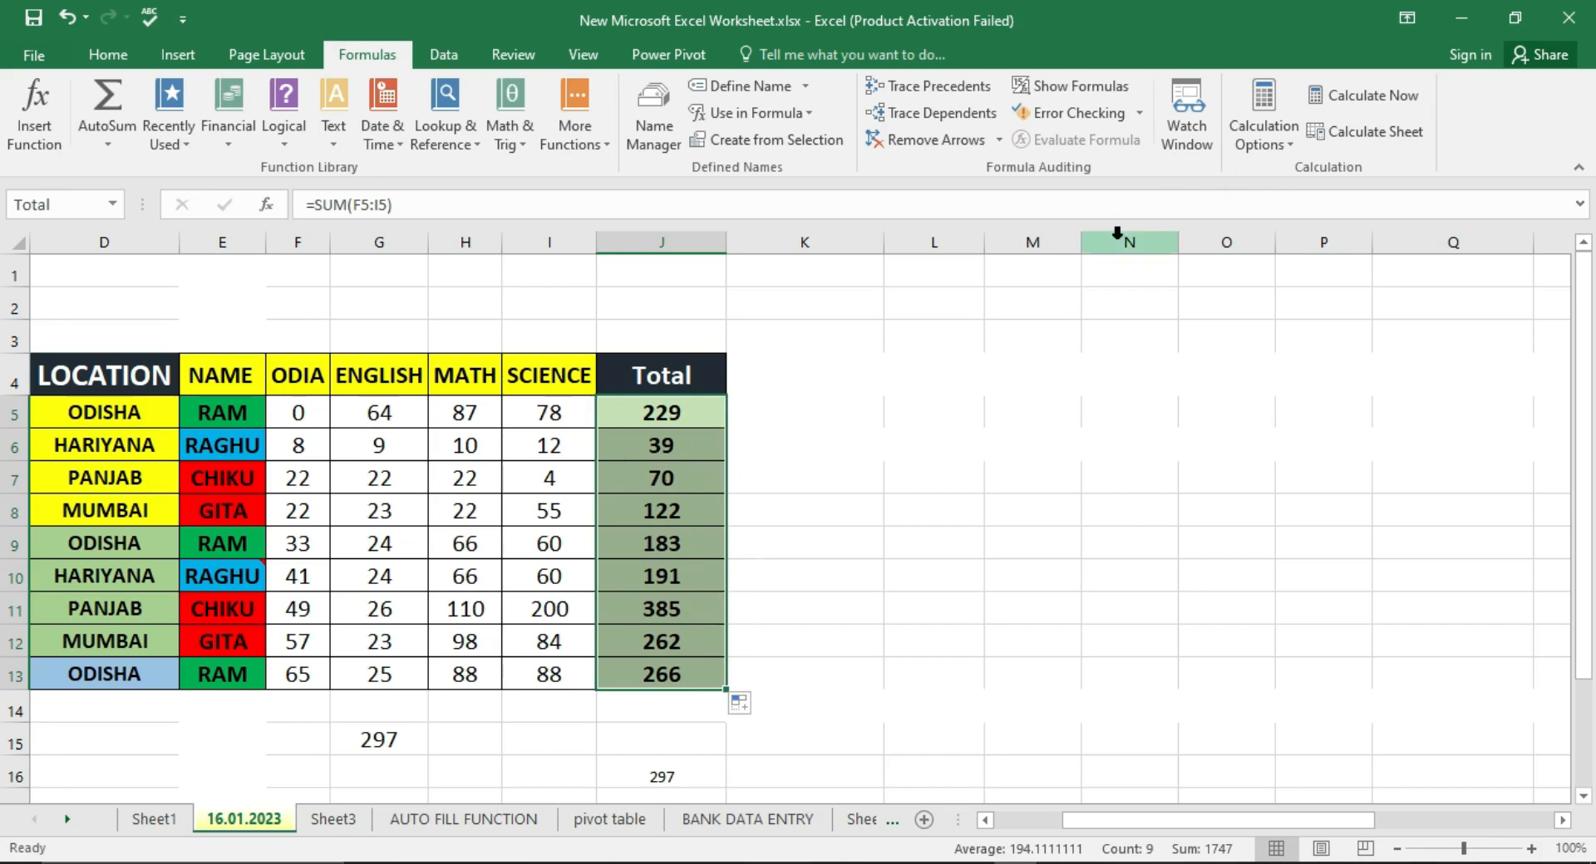
key("ctrl+z")
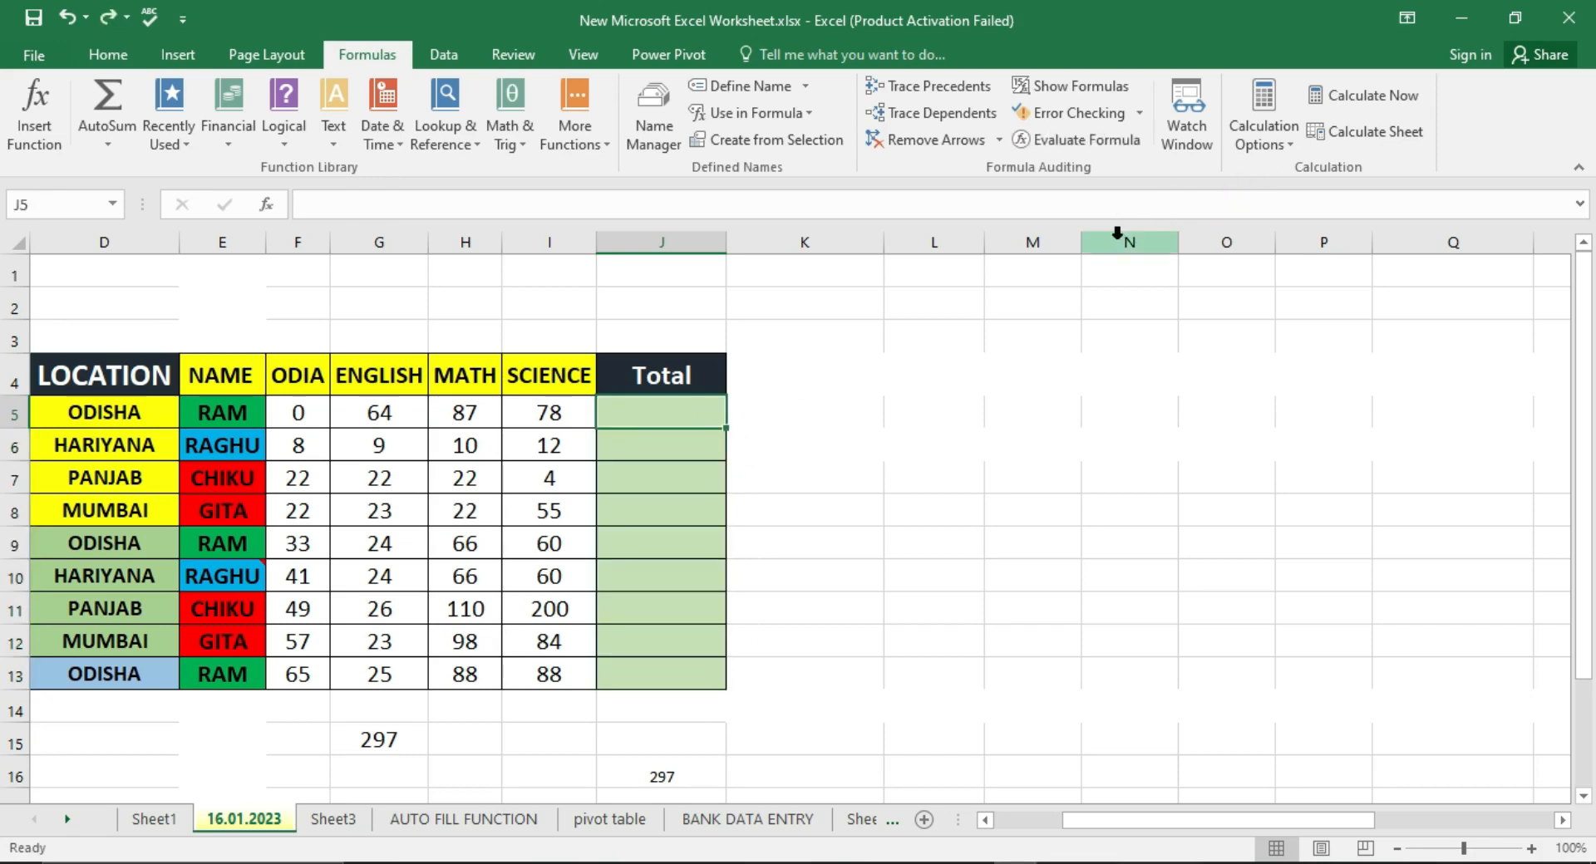
- Set the calculation mode to Manual, and AutoSum F5:I5 into J5 with the formula filled down to J13
left_click(1260, 150)
left_click(1289, 223)
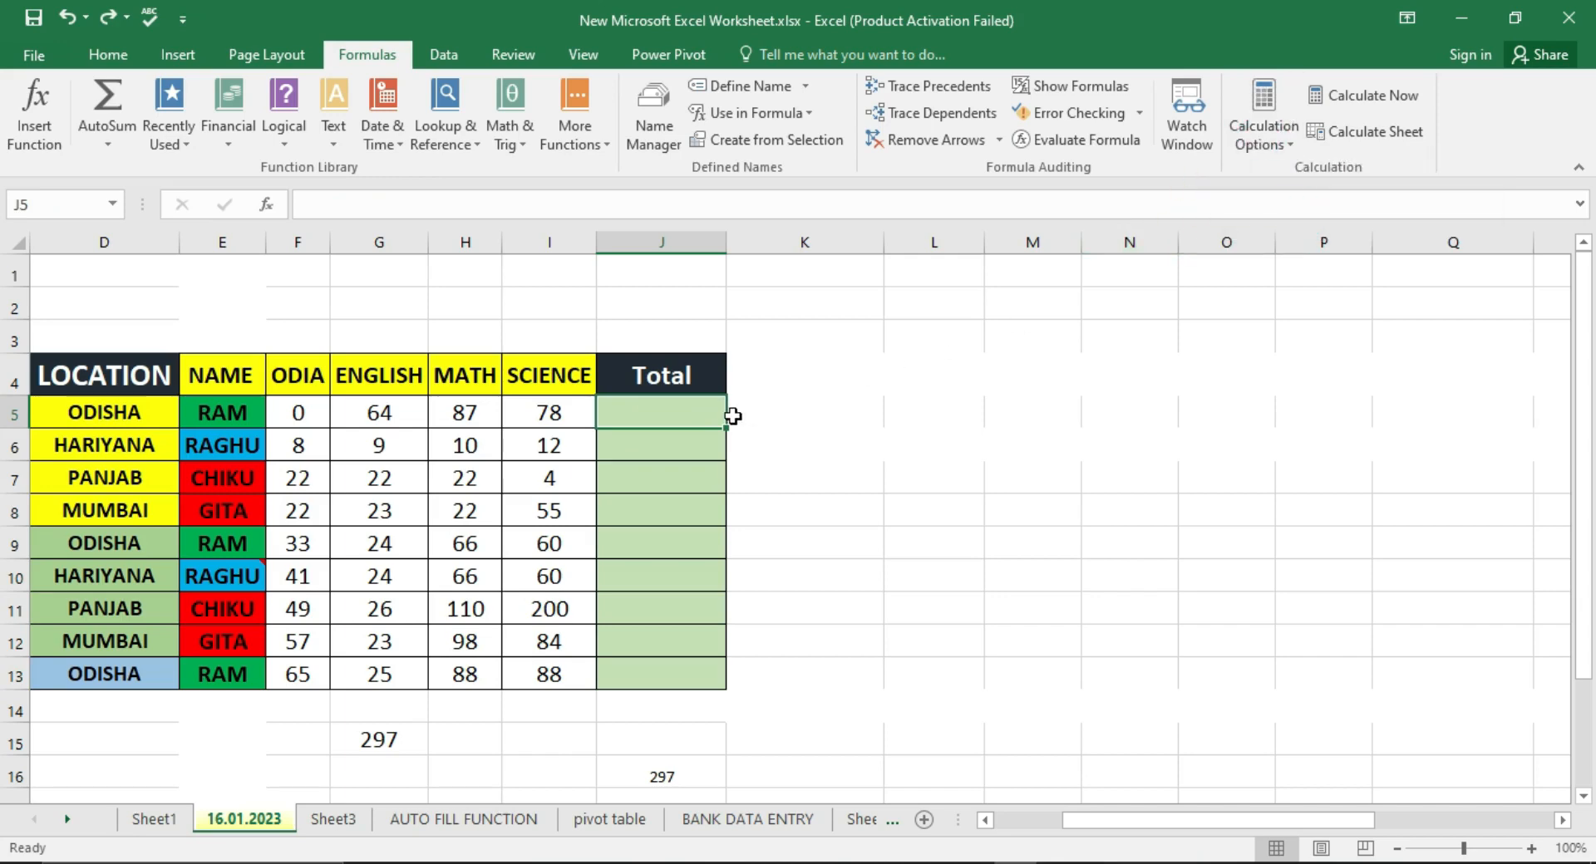
key("alt+equal")
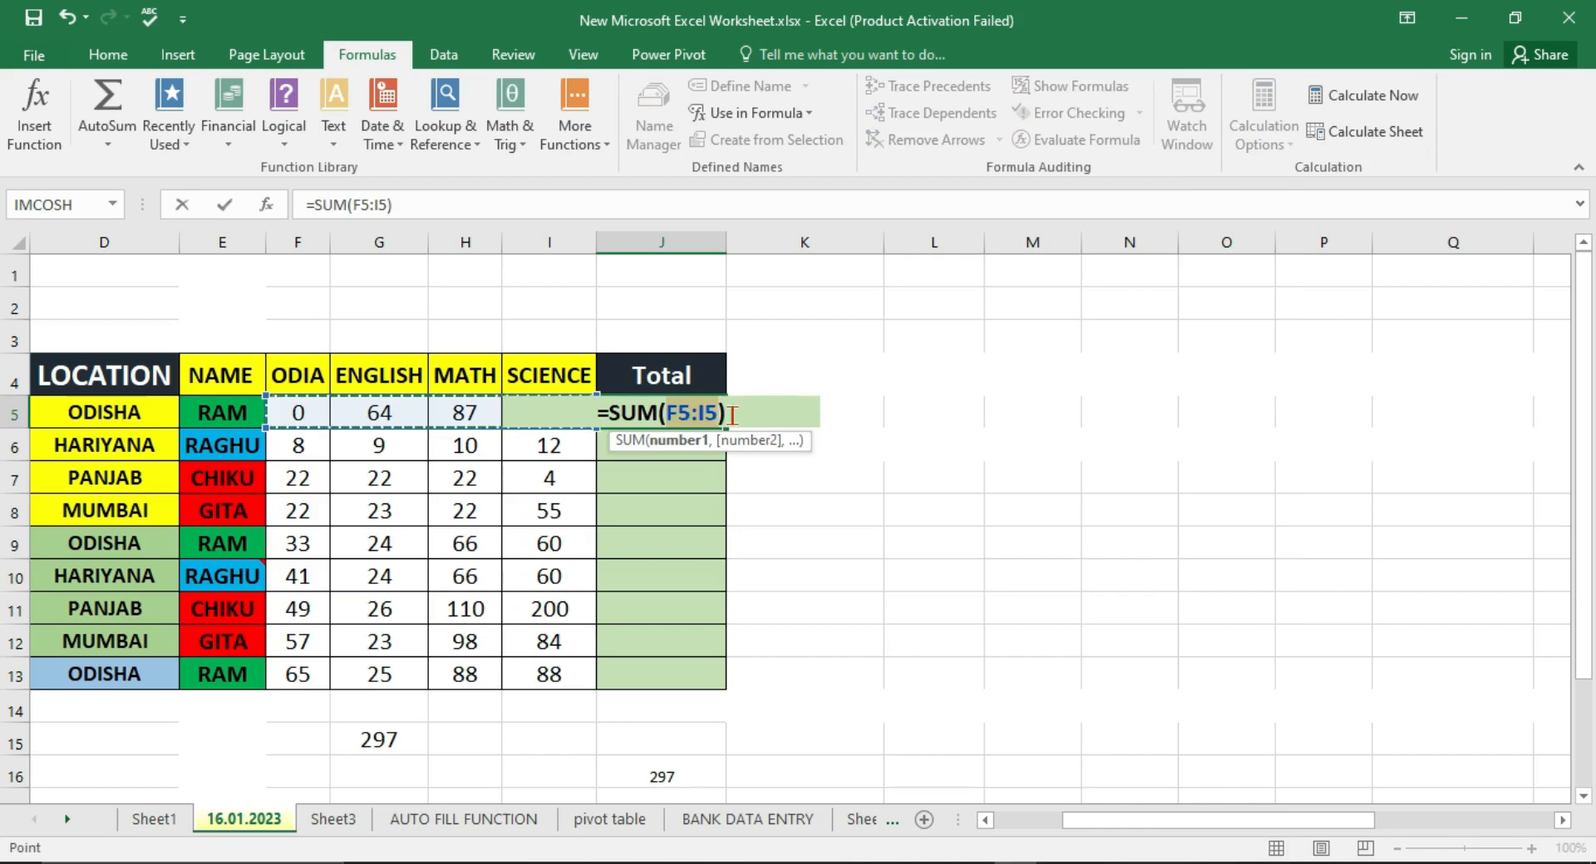
key("Return")
left_click(698, 413)
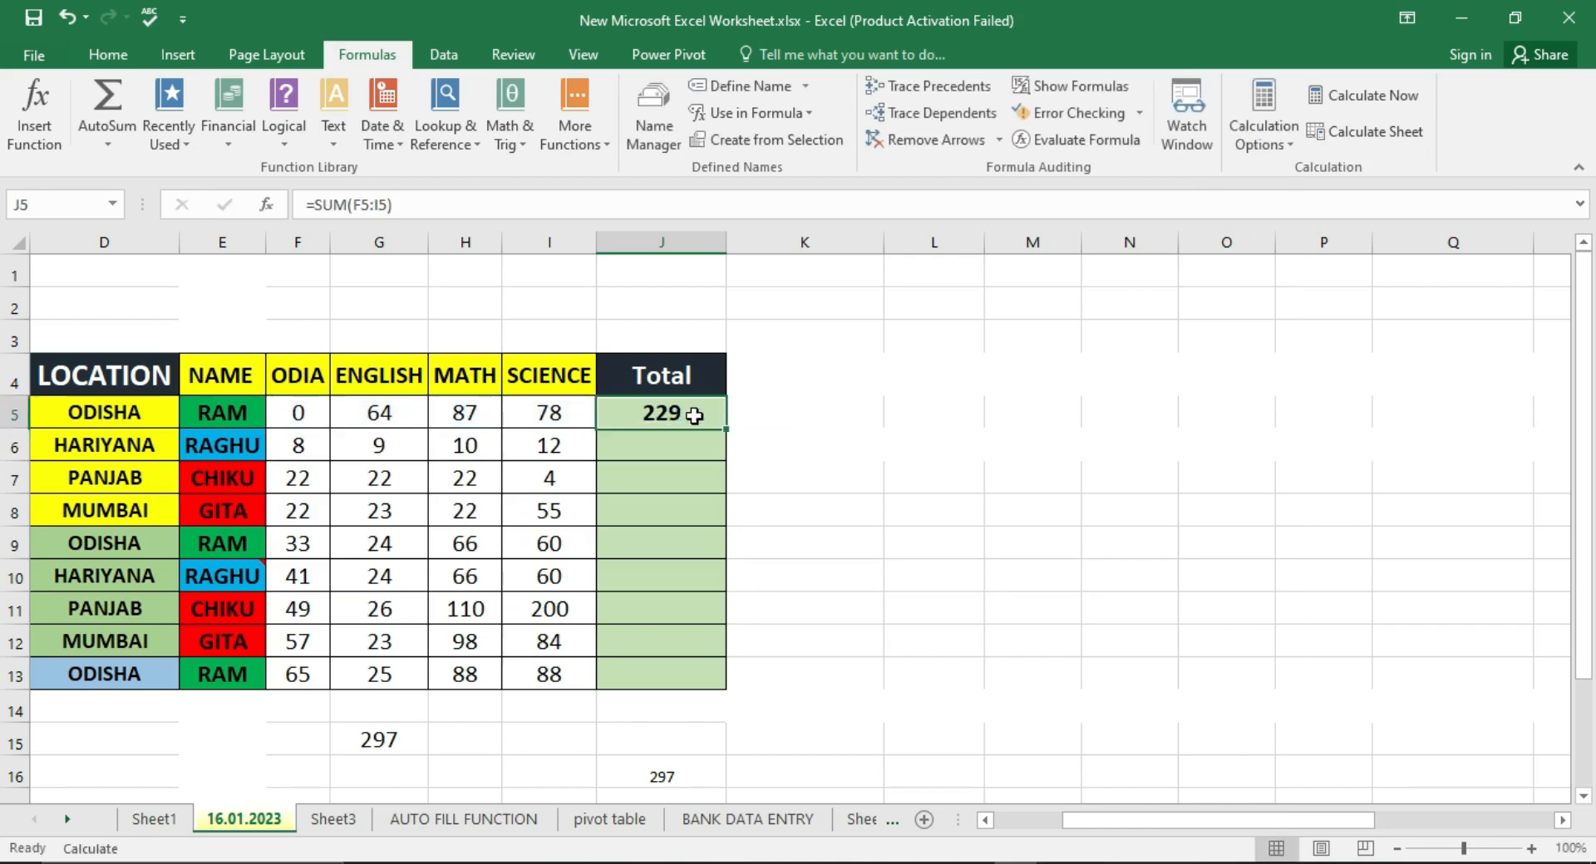
left_click_drag(727, 429, 709, 682)
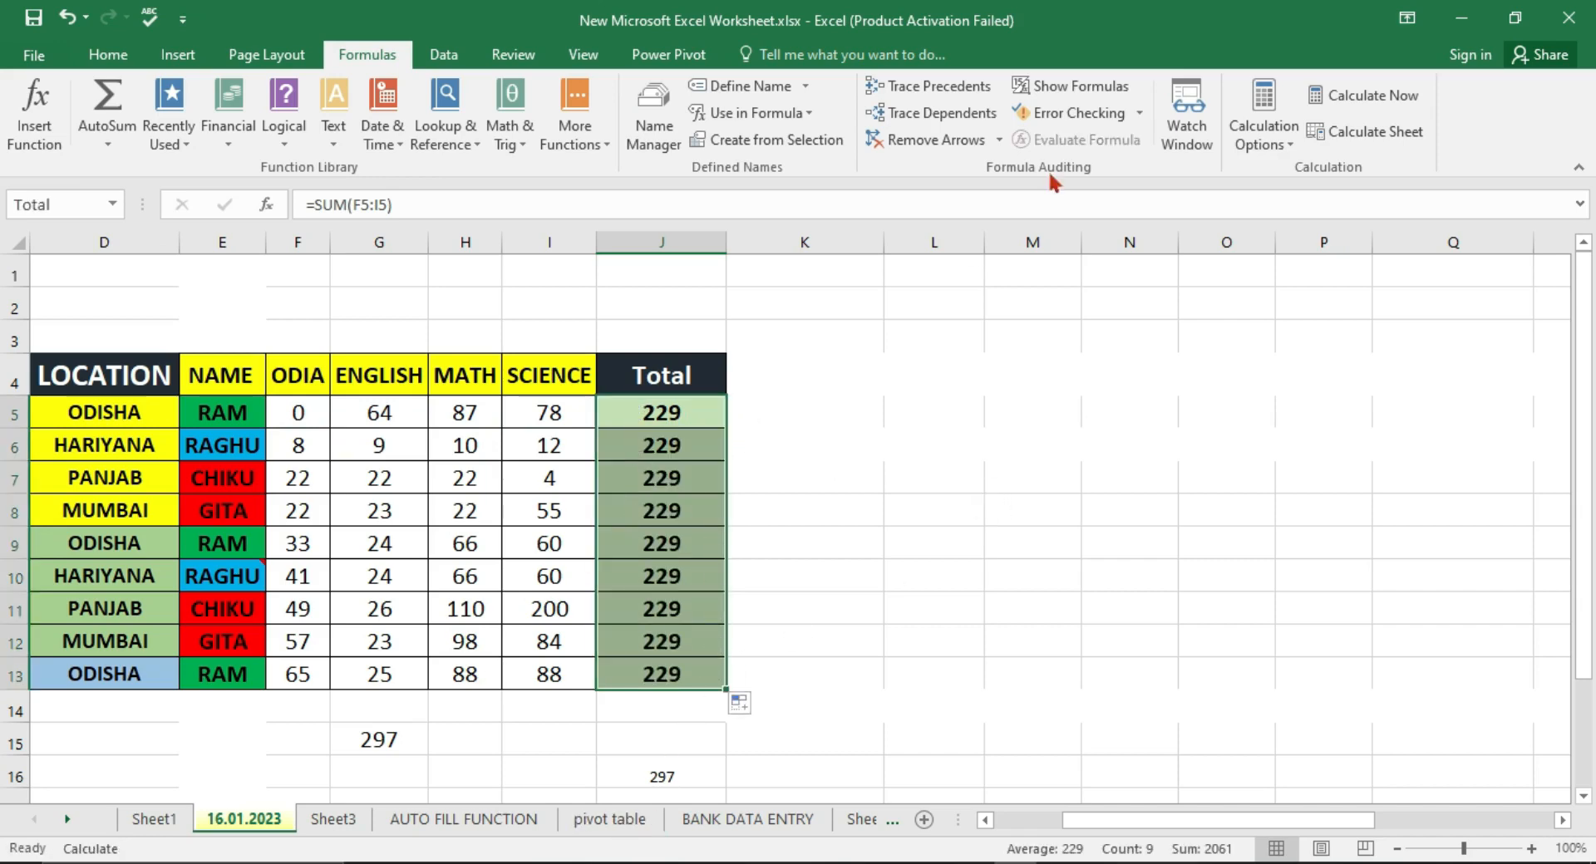
- Set the calculation mode to Automatic, and recalculate the whole workbook and the current sheet
left_click(1293, 143)
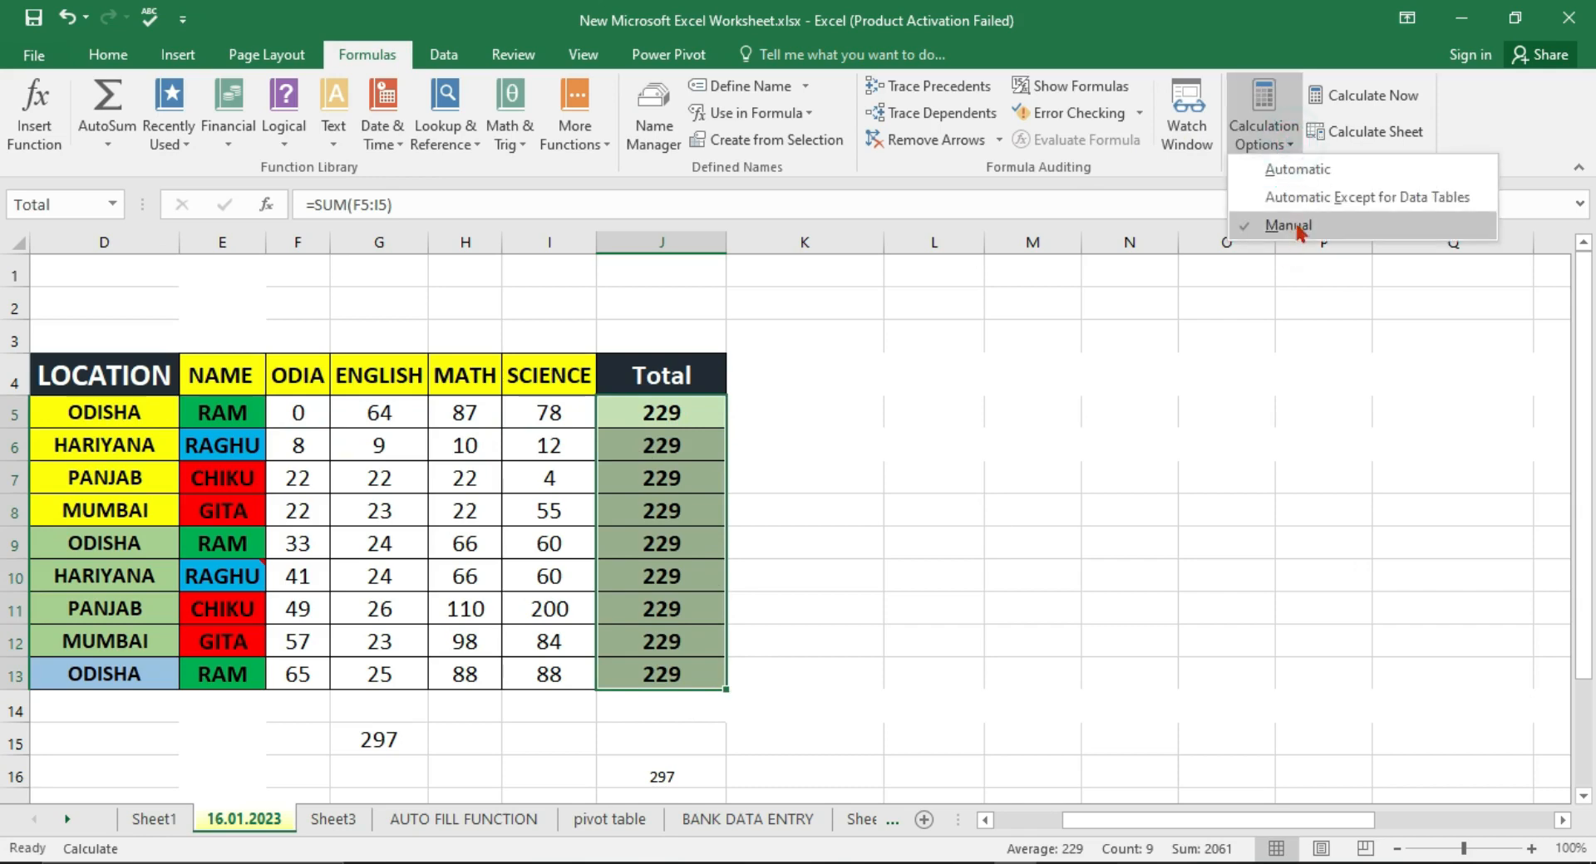
left_click(1284, 170)
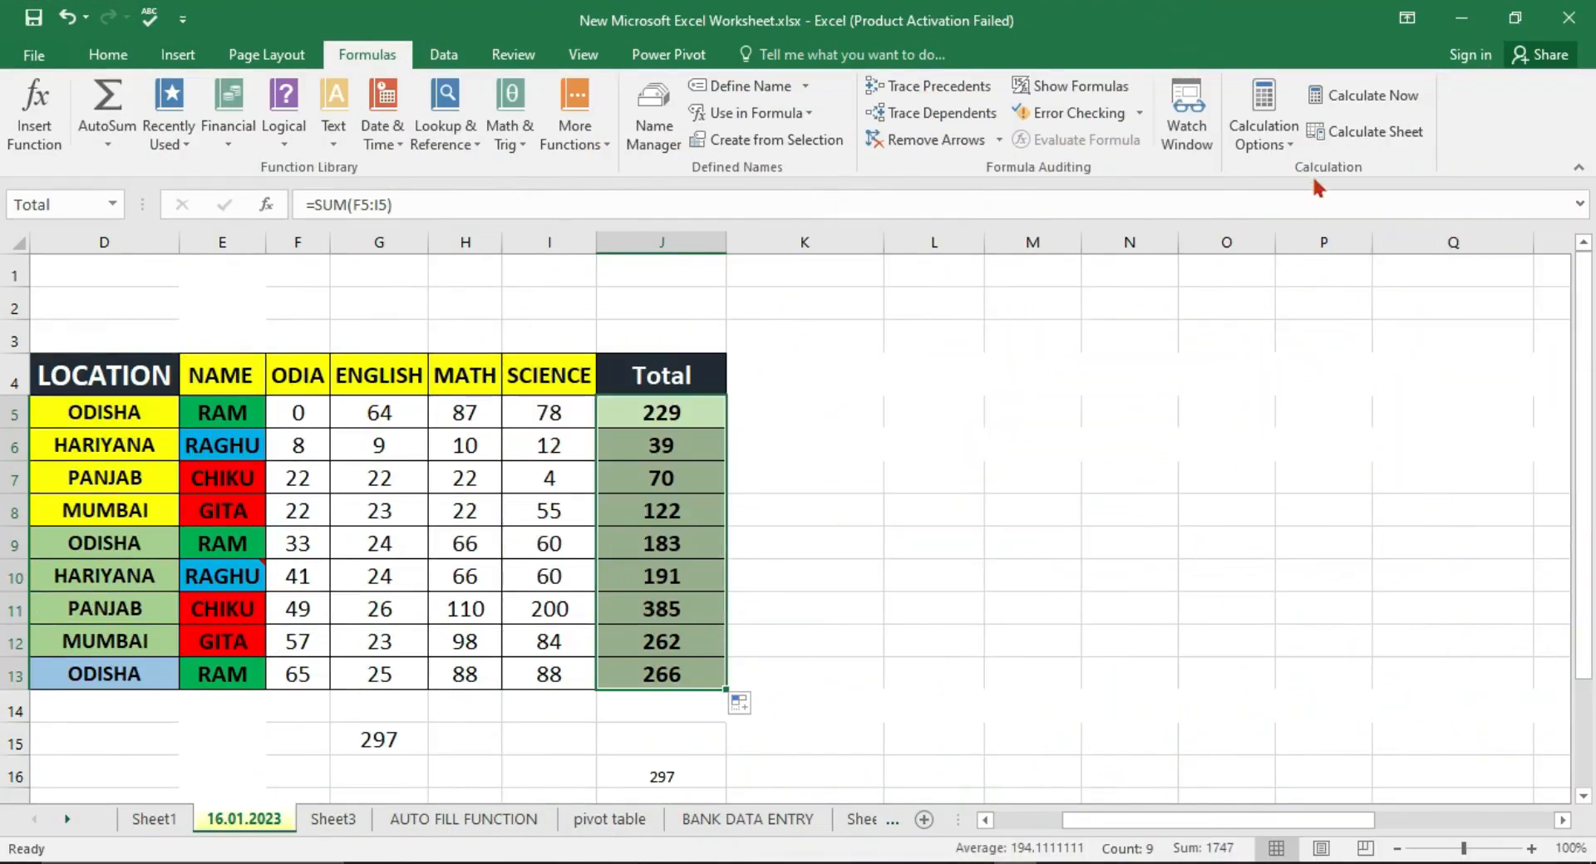
left_click(1390, 98)
left_click(821, 415)
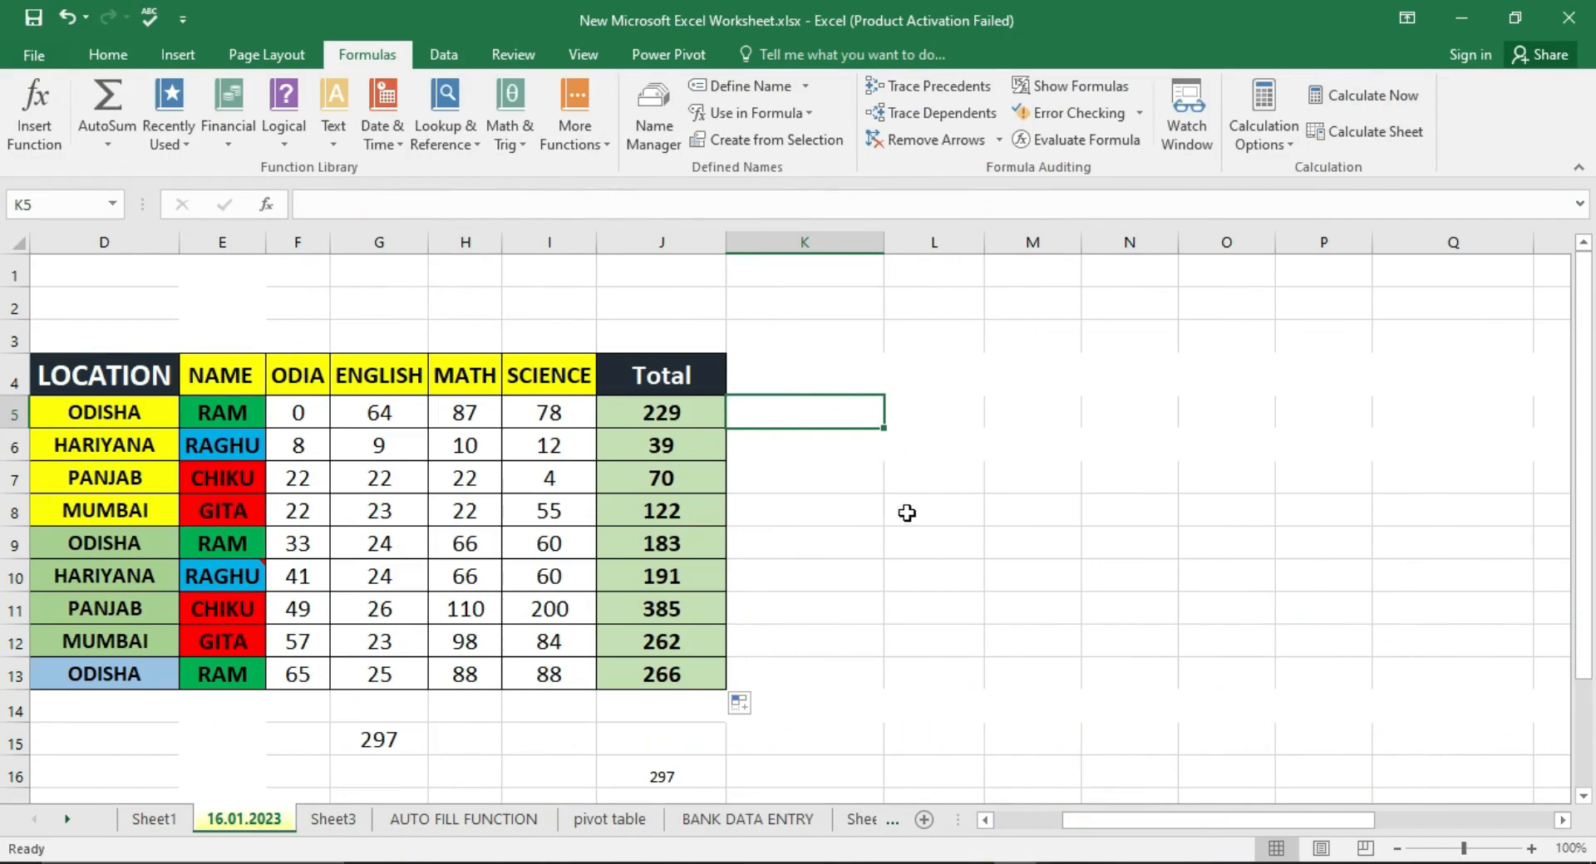
left_click(1365, 139)
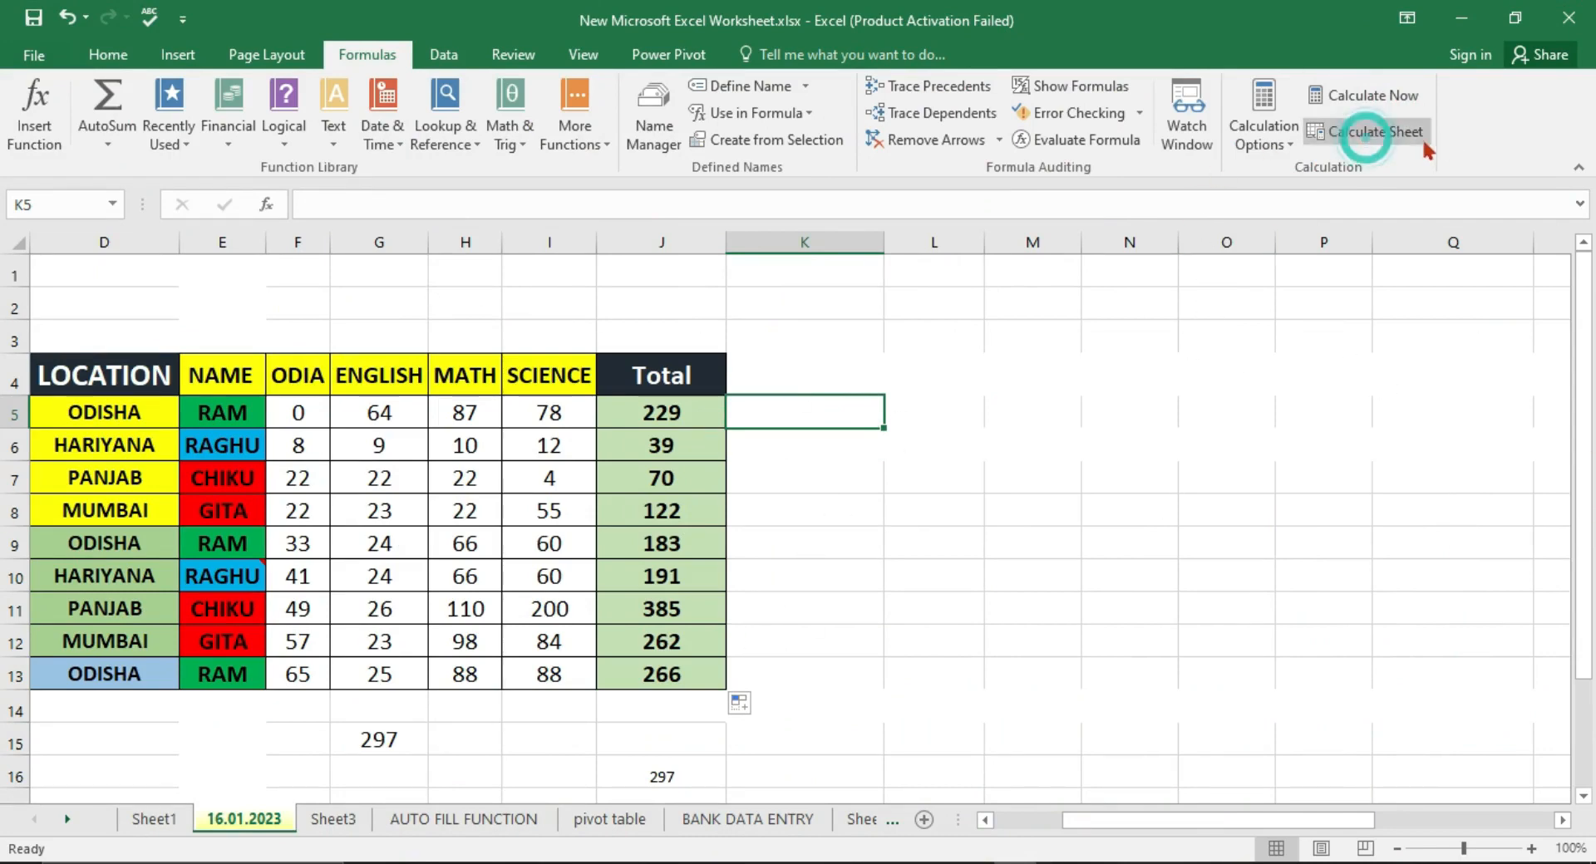
- Look through the AUTO FILL FUNCTION, pivot table and BANK DATA ENTRY sheets, and return to the 16.01.2023 sheet
left_click(512, 821)
left_click(627, 819)
left_click(688, 821)
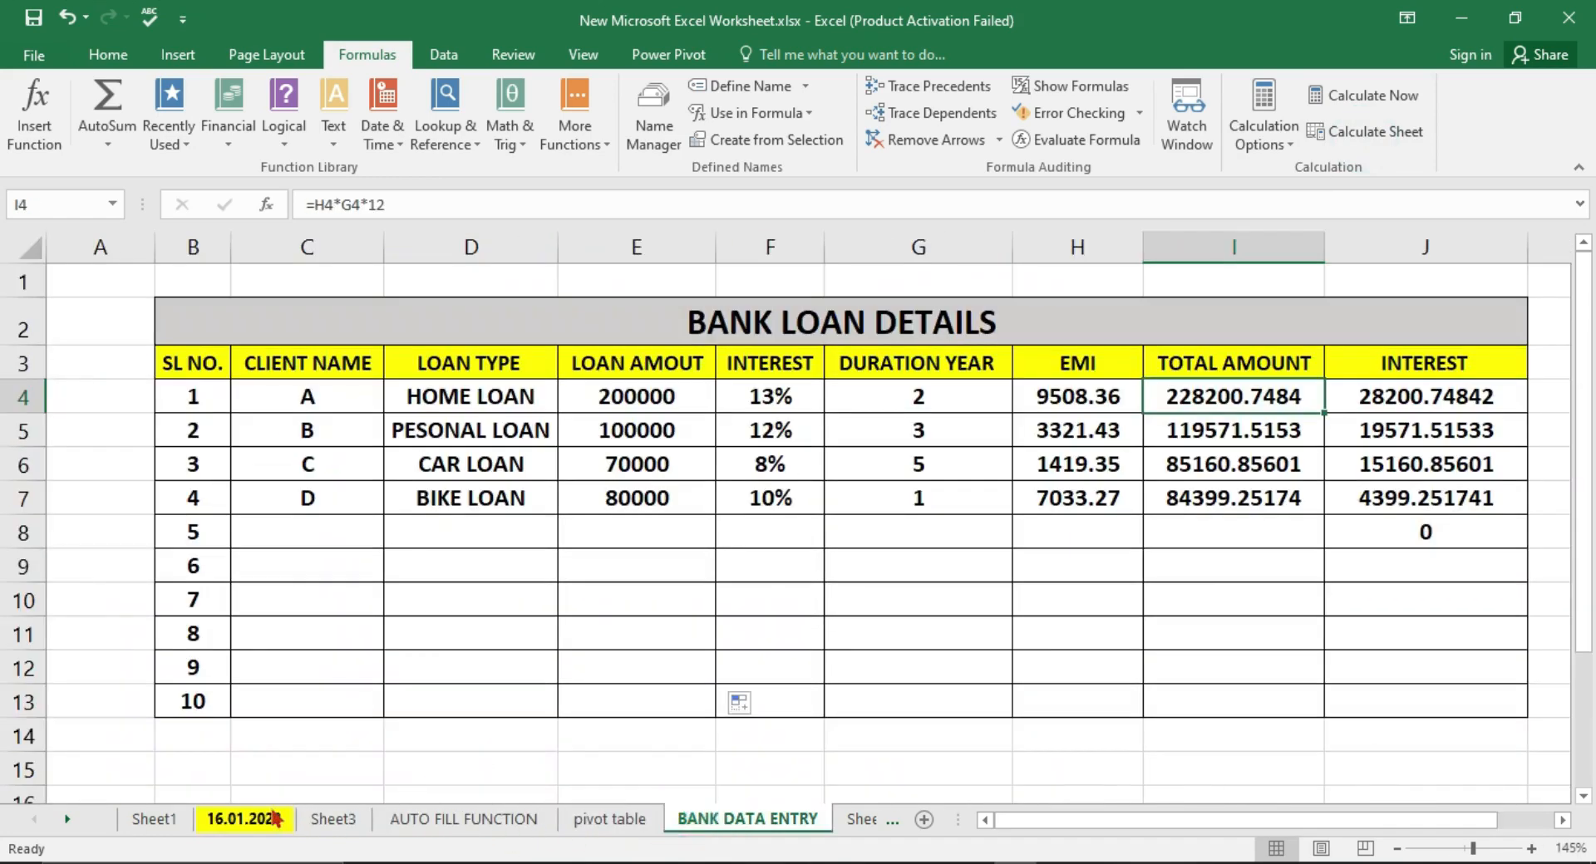
left_click(244, 818)
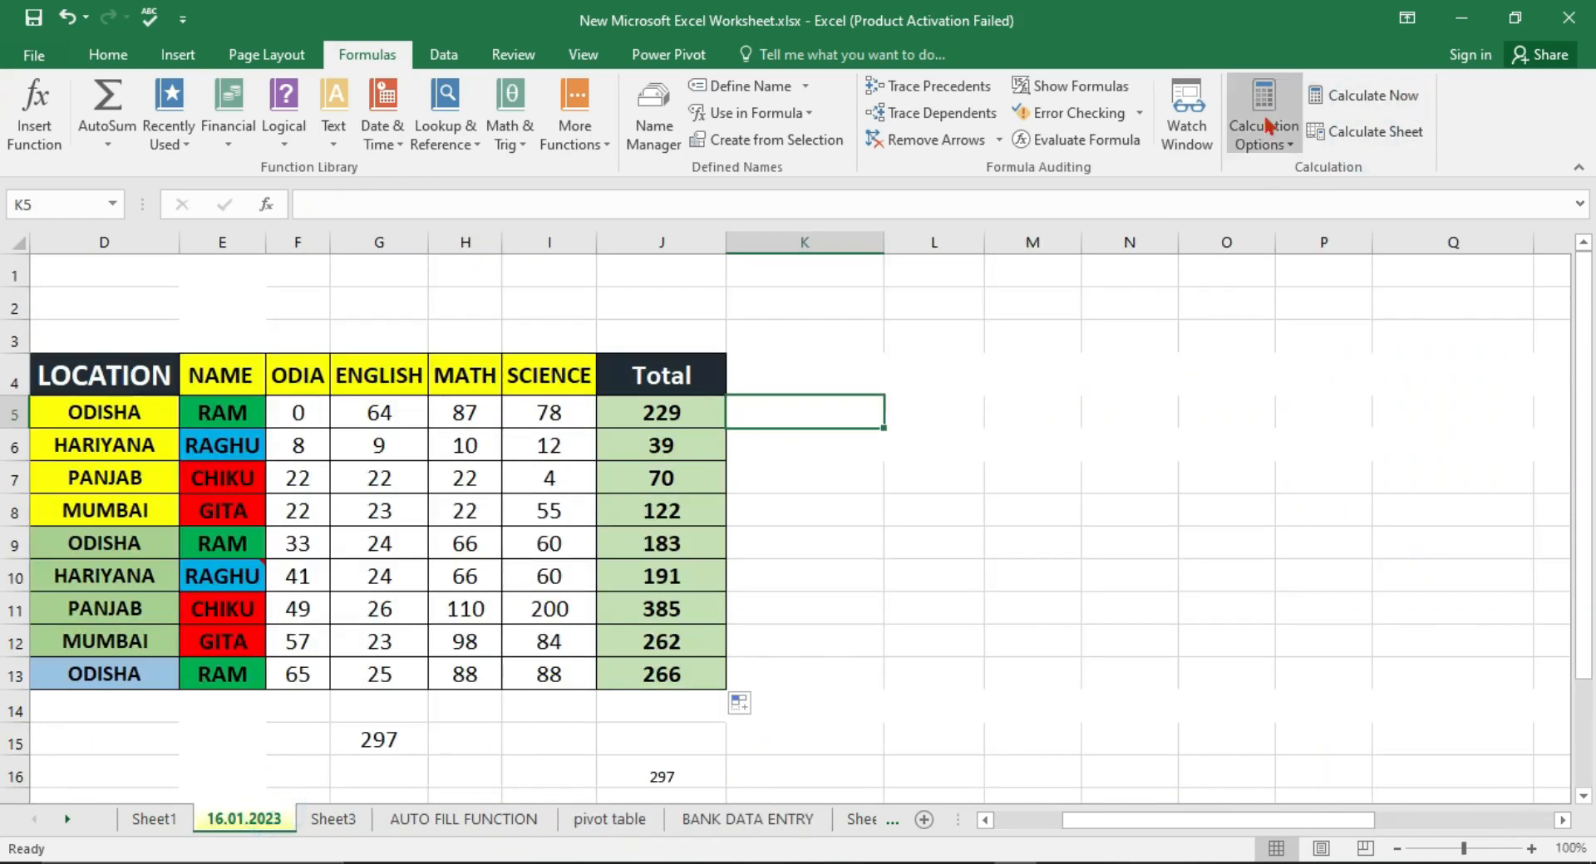